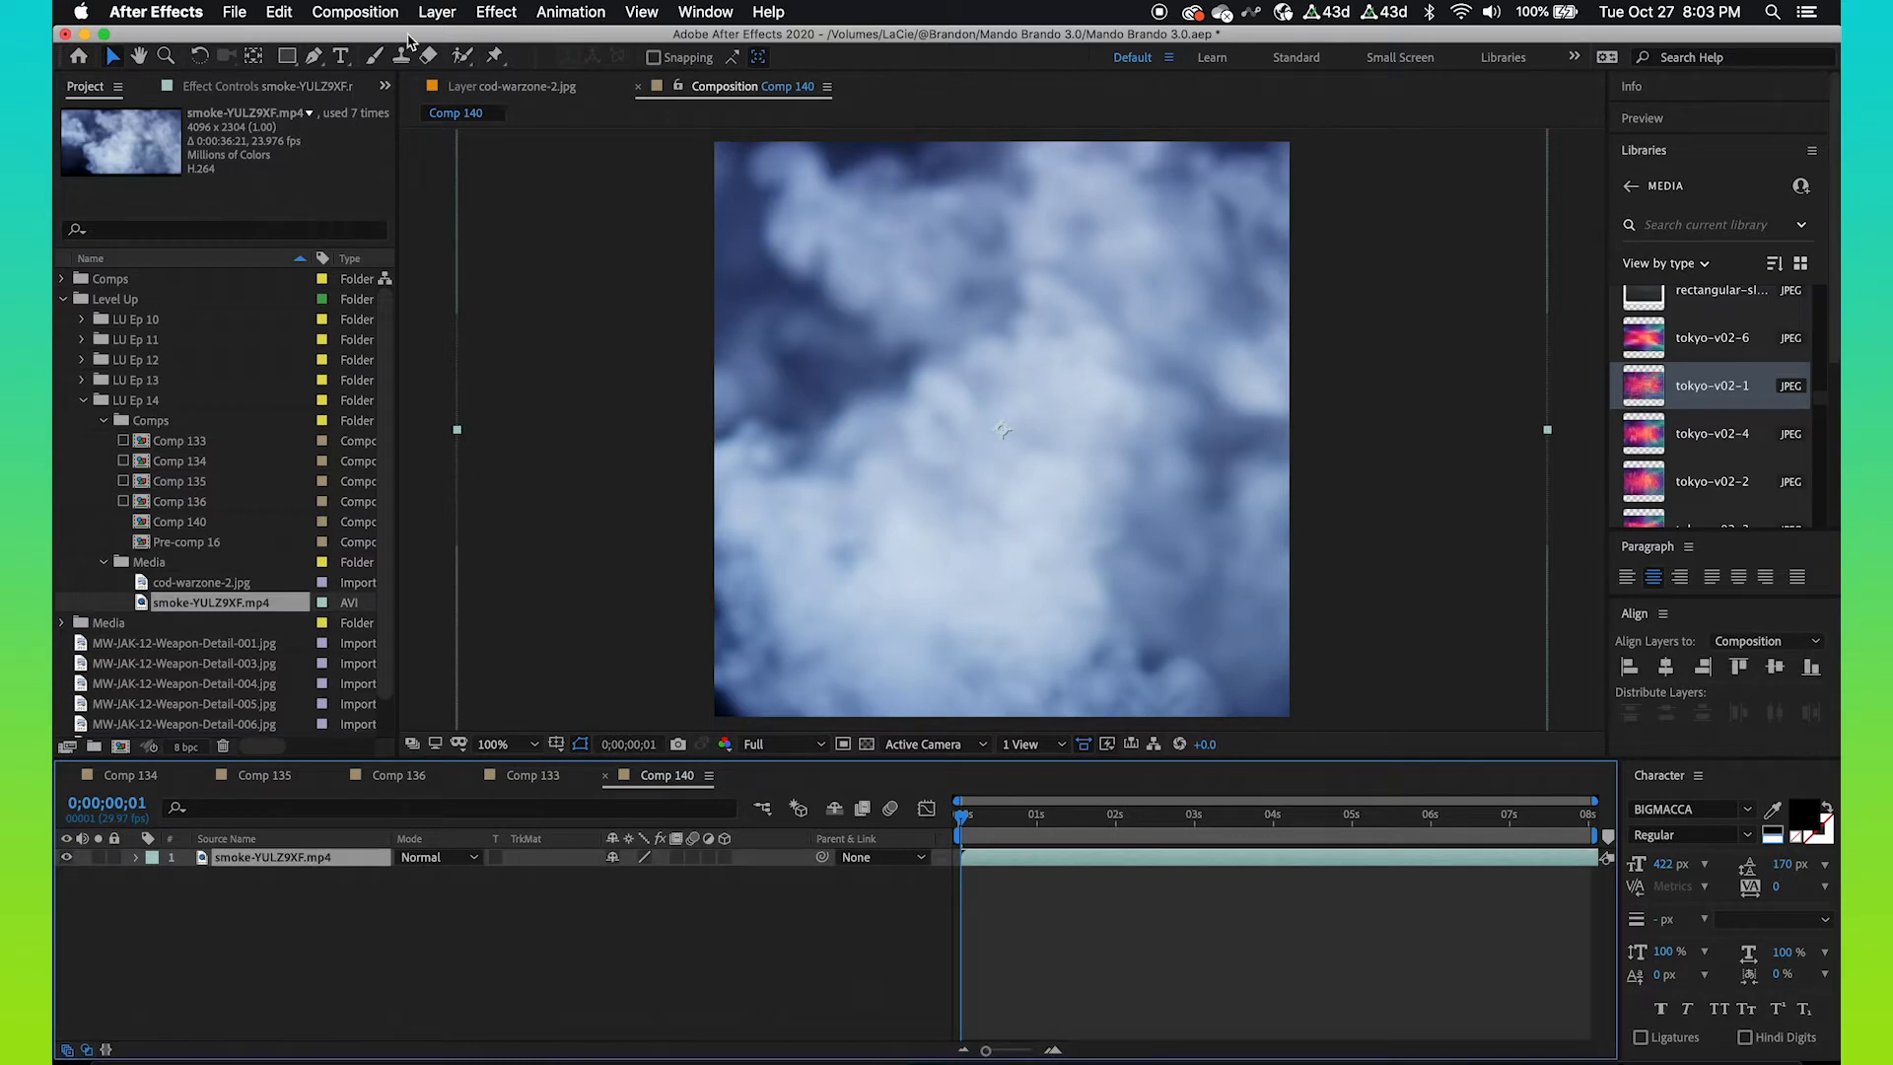
- Apply the Lumetri Color effect to the smoke layer and set its basic-correction saturation to 0
click(496, 11)
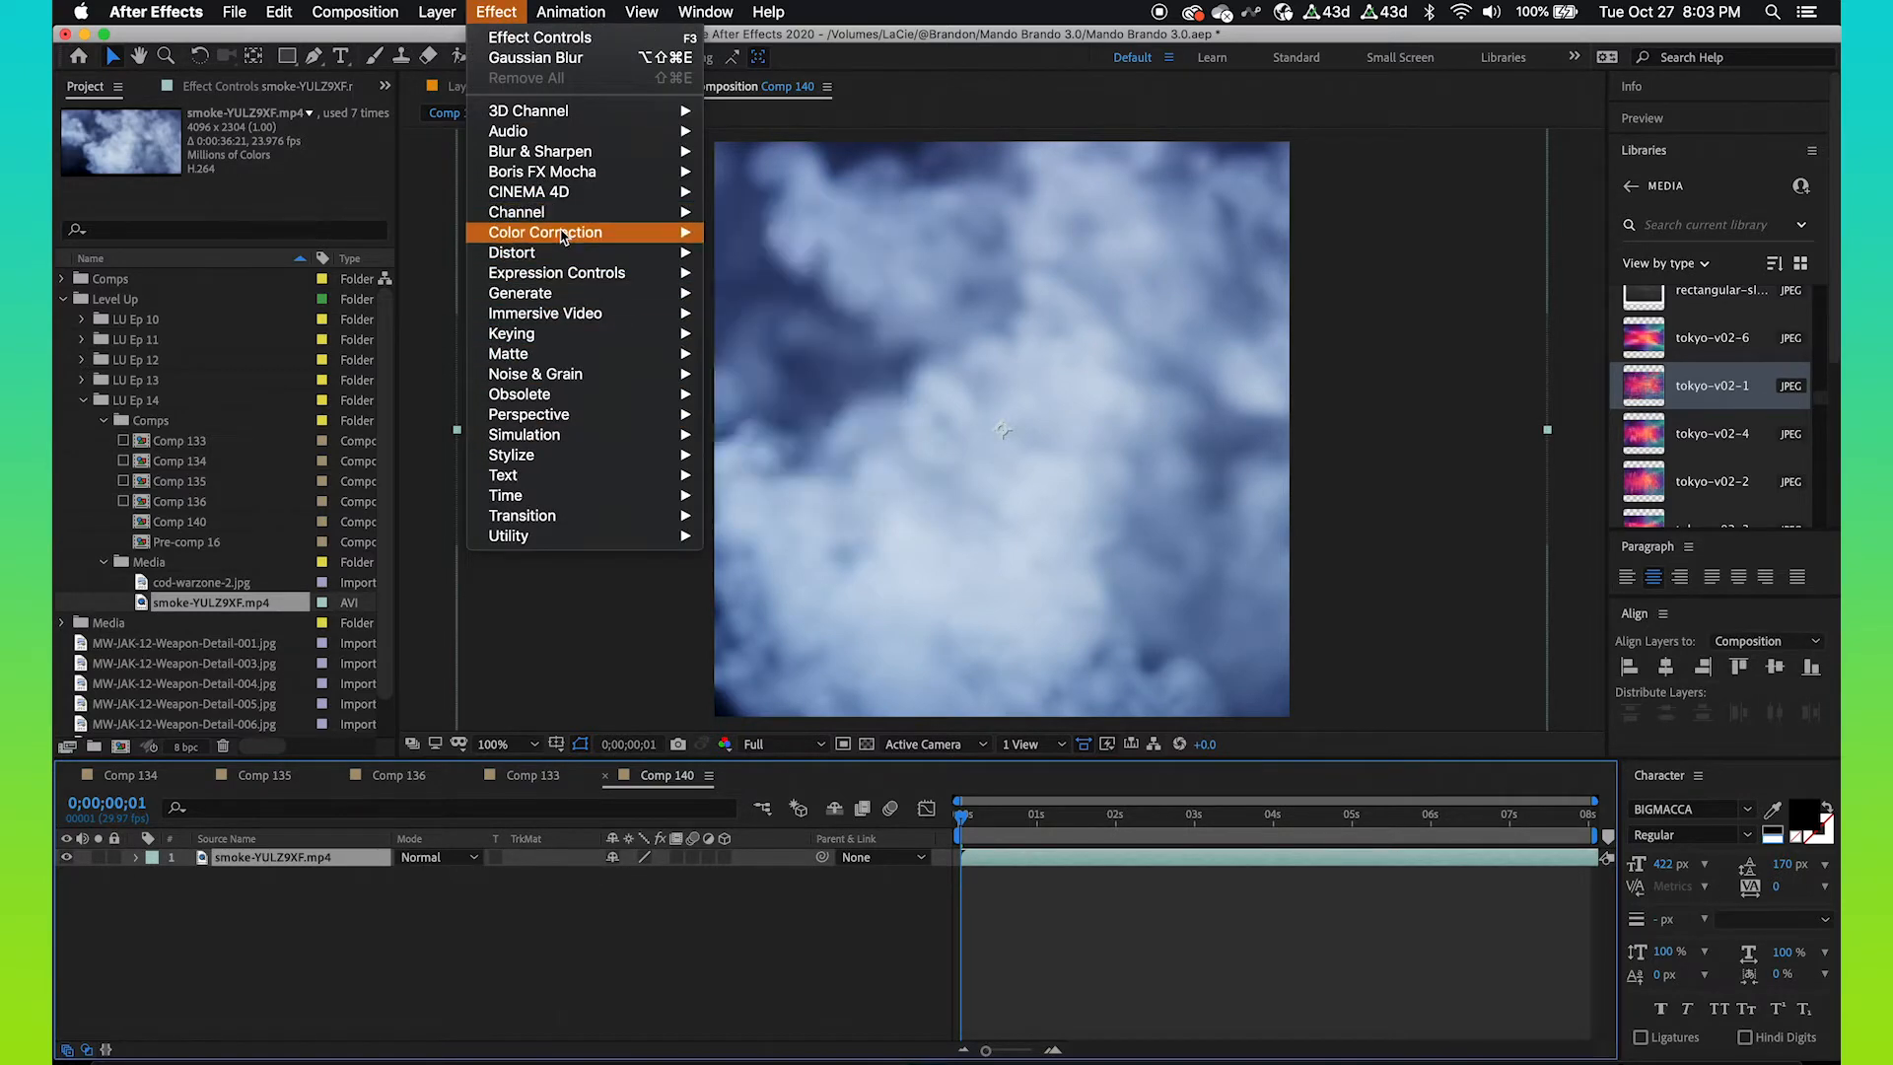
mouse_move(564, 234)
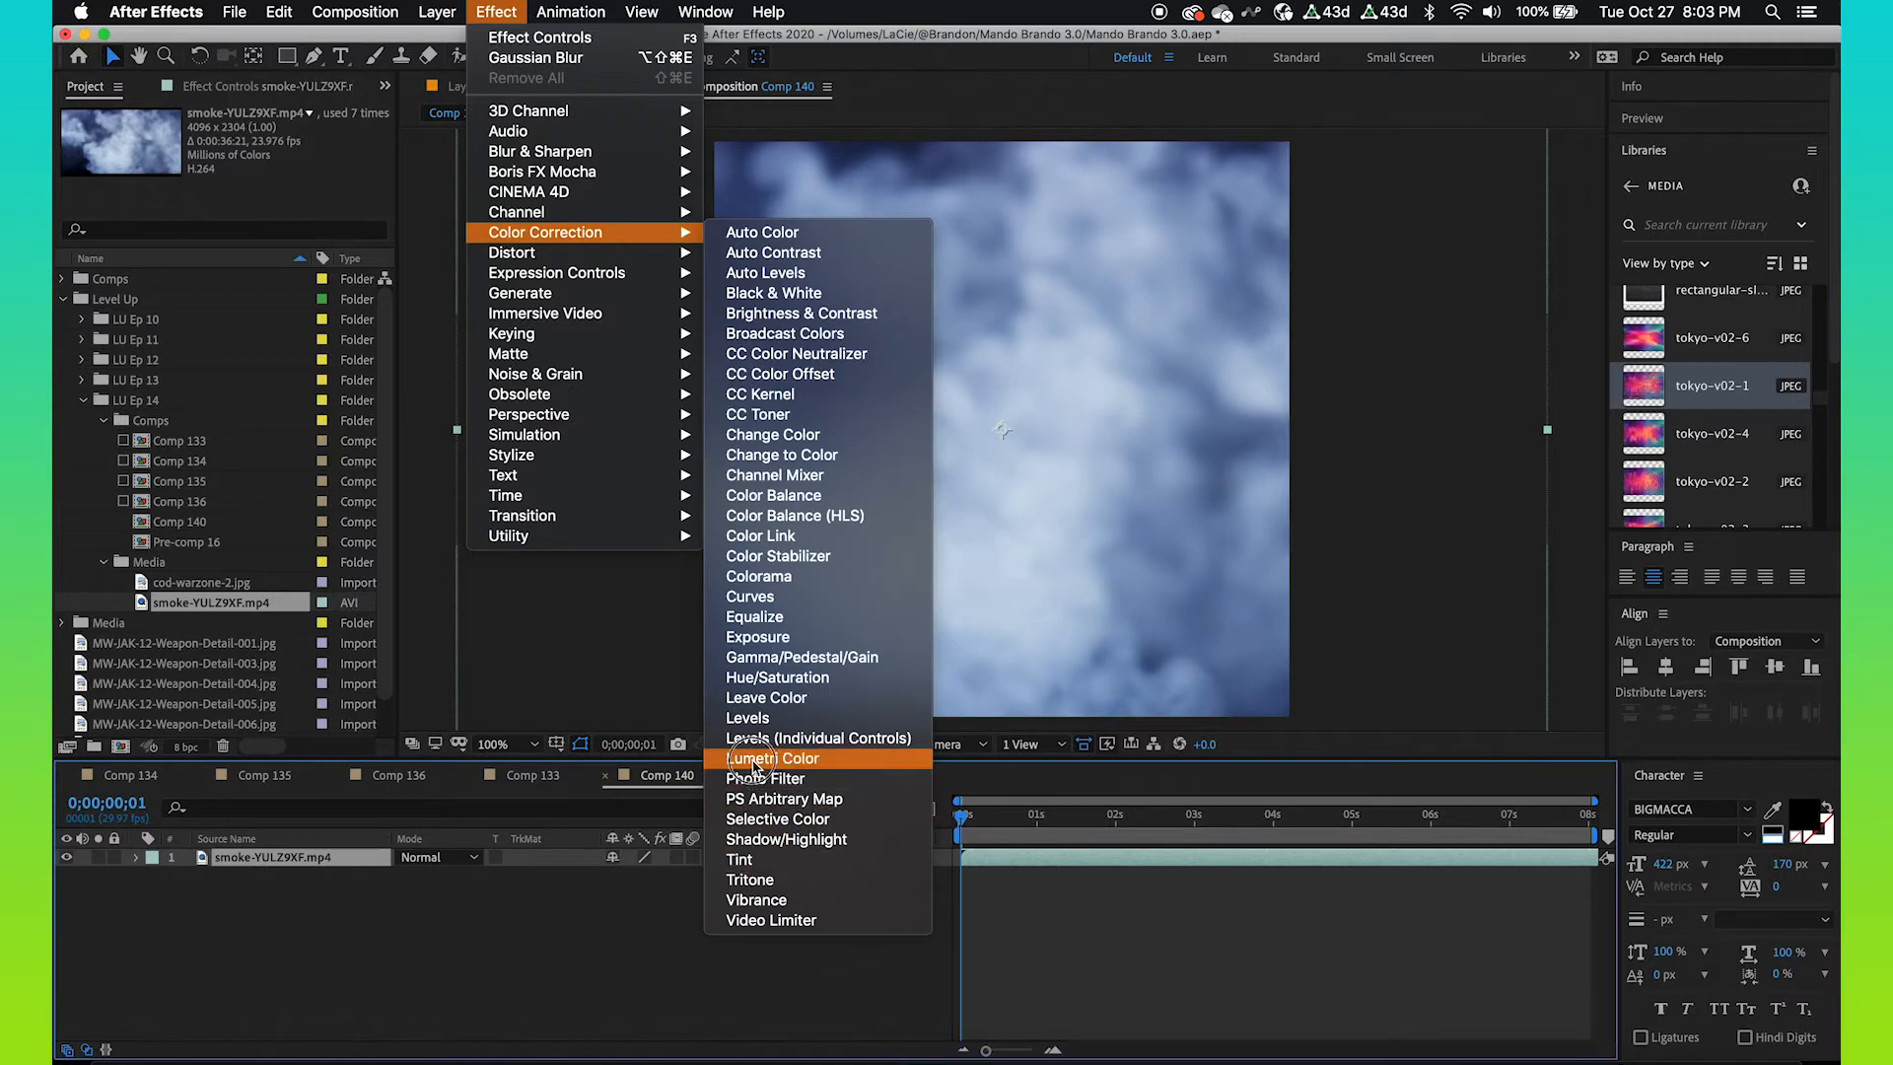
click(773, 758)
click(83, 169)
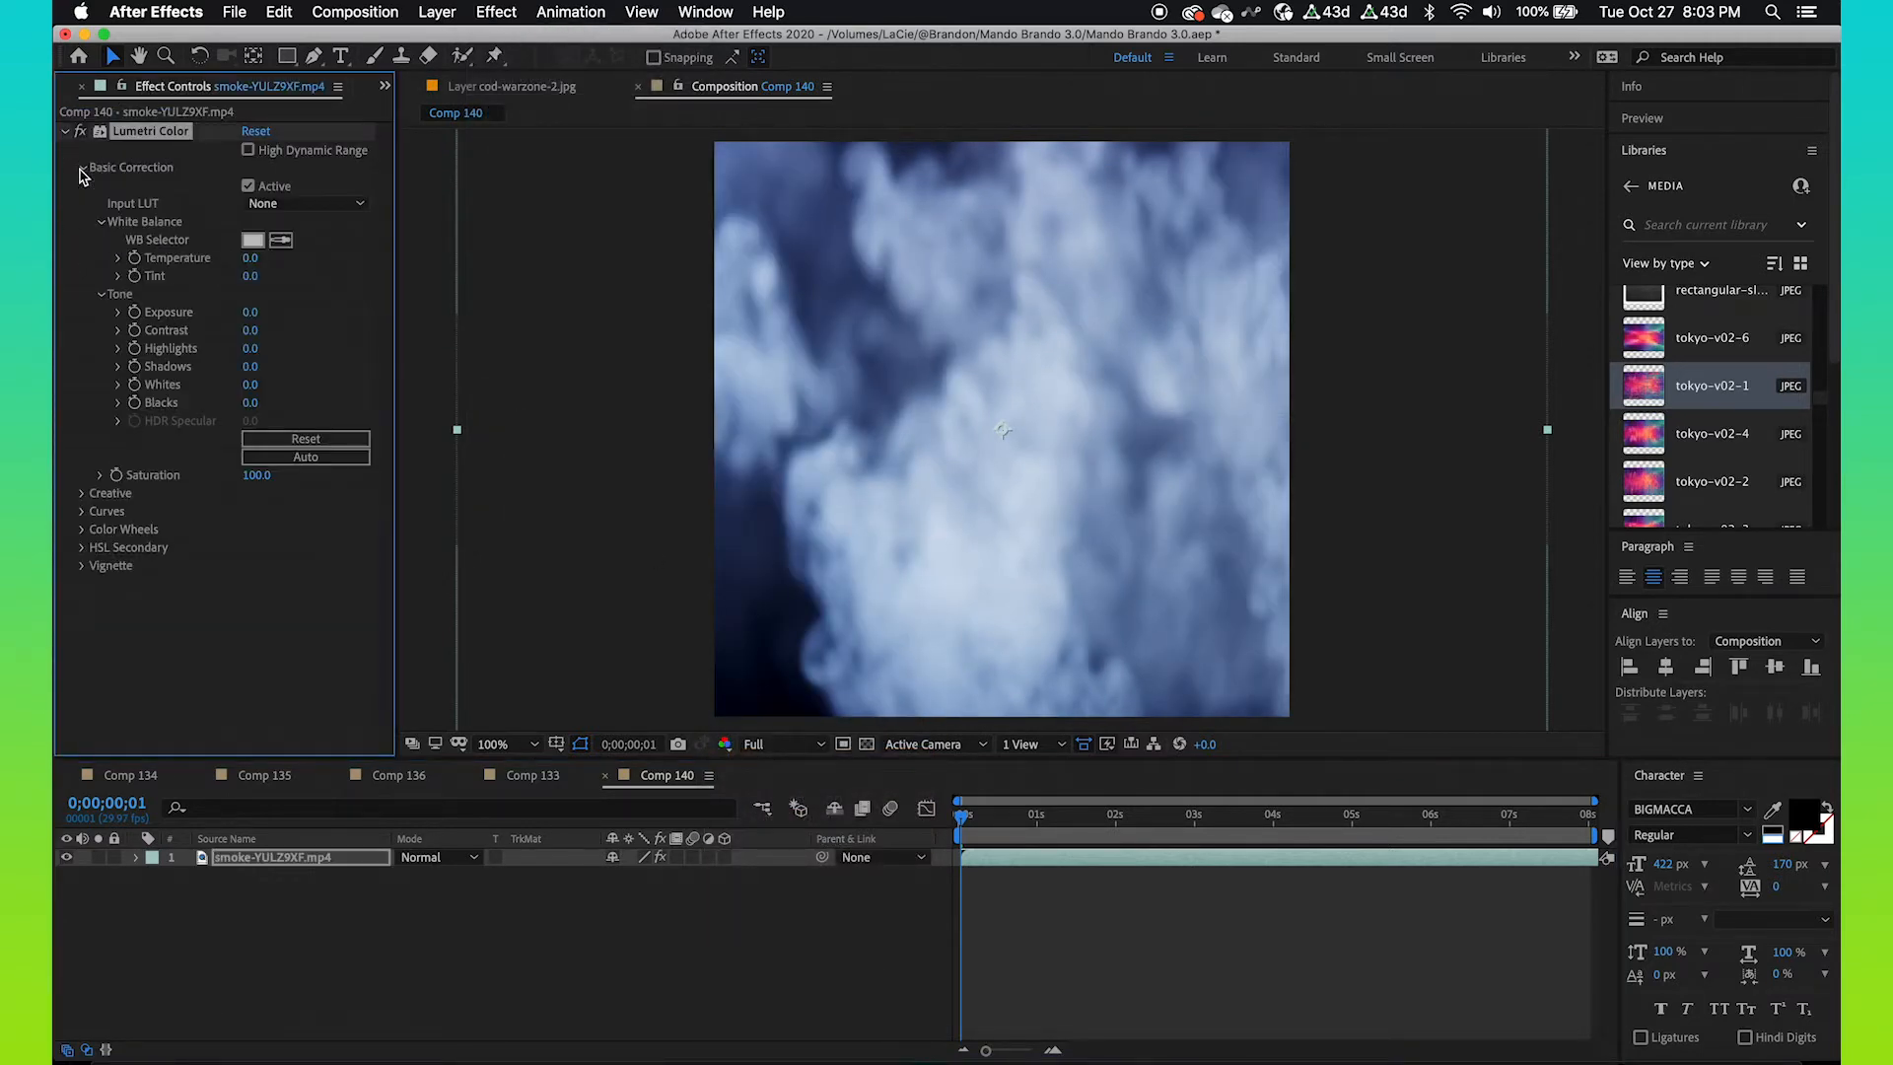
drag(254, 483, 256, 666)
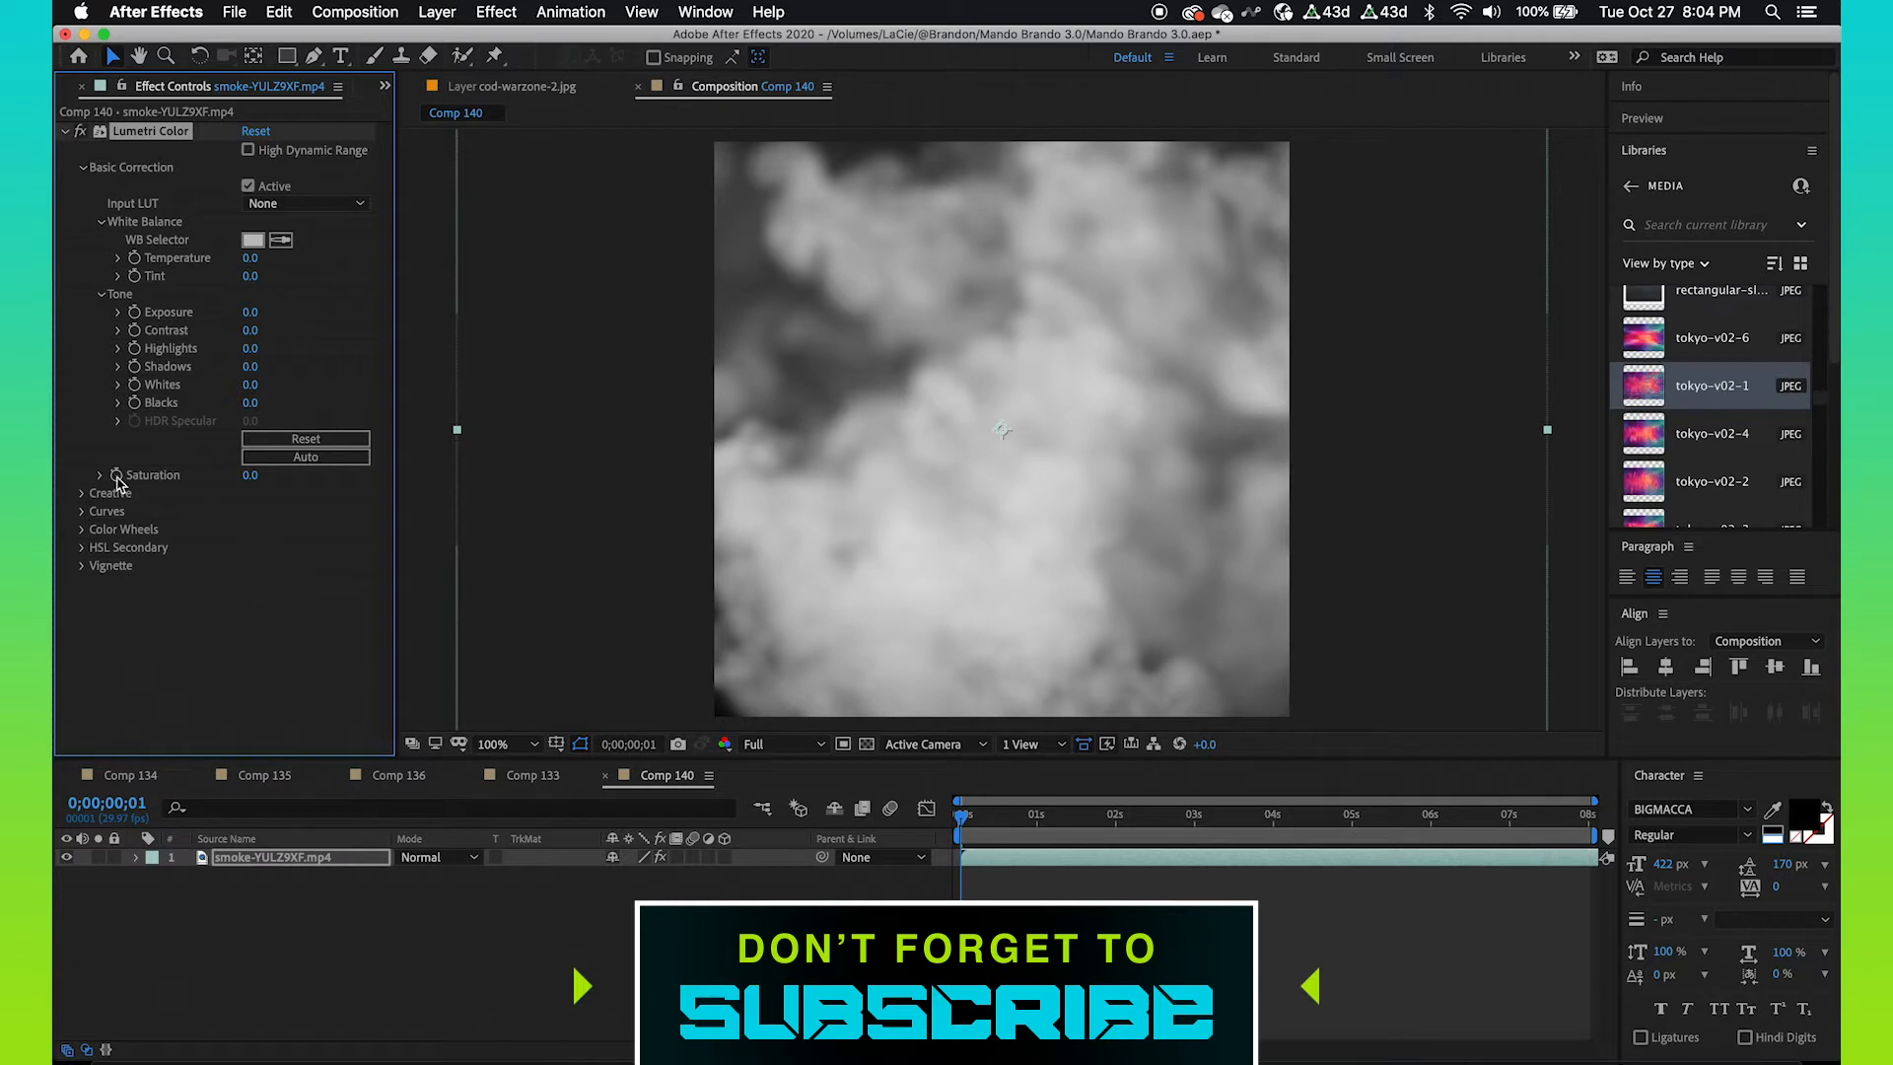
click(65, 131)
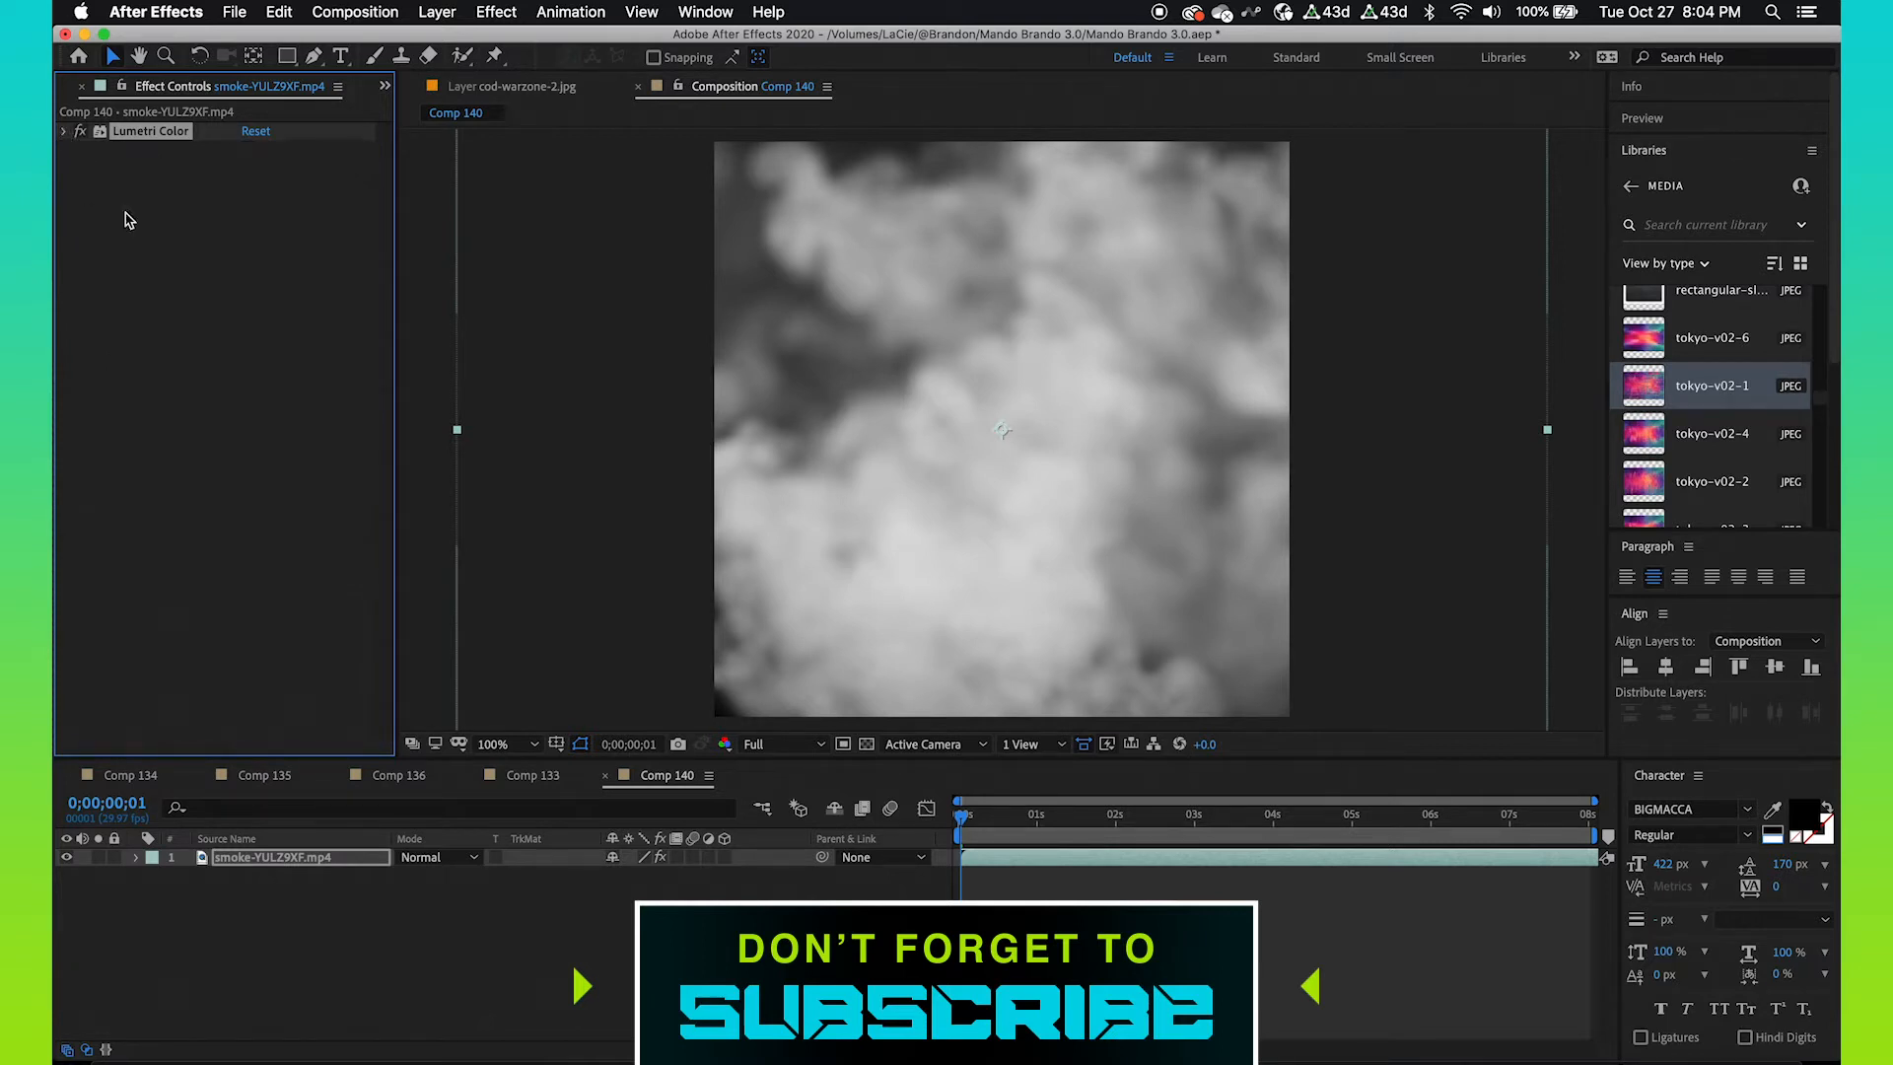
- Add a Photo Filter effect to the smoke layer and set its filter type to Custom
click(492, 15)
mouse_move(552, 231)
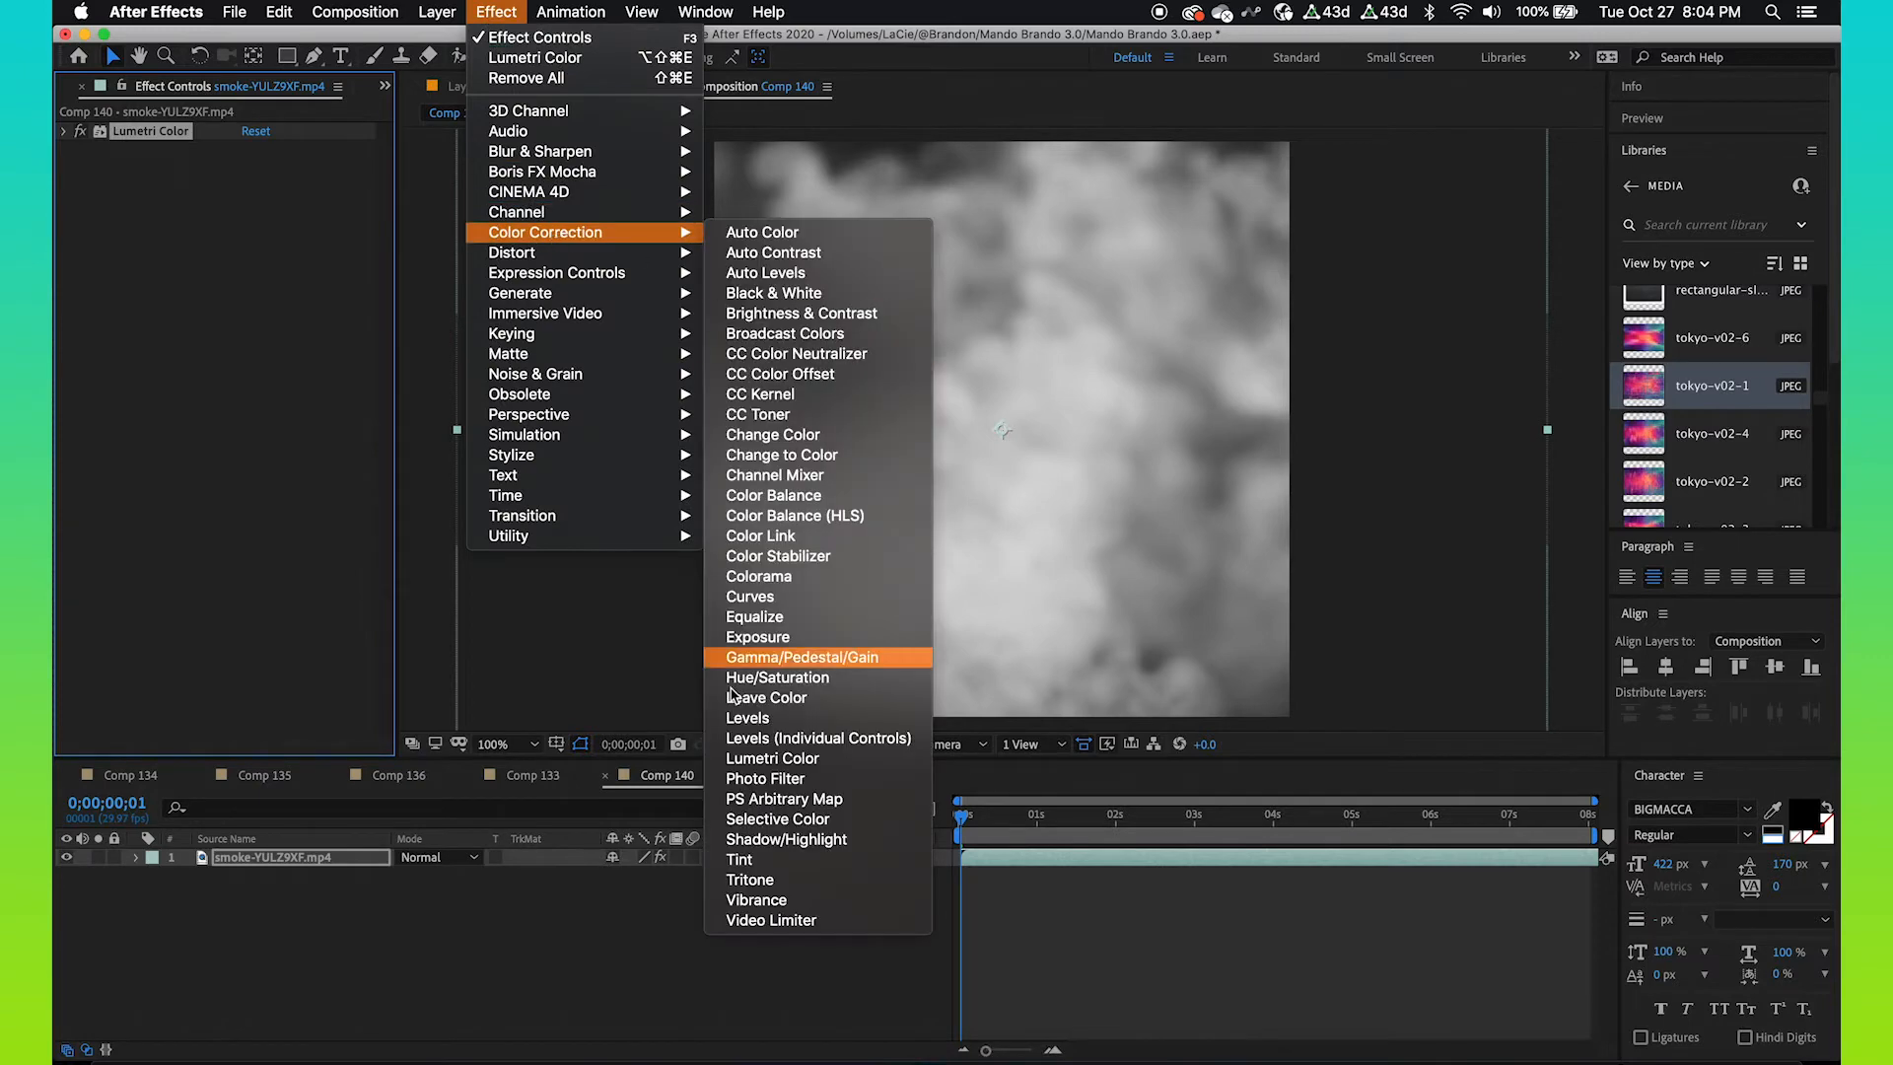
click(765, 779)
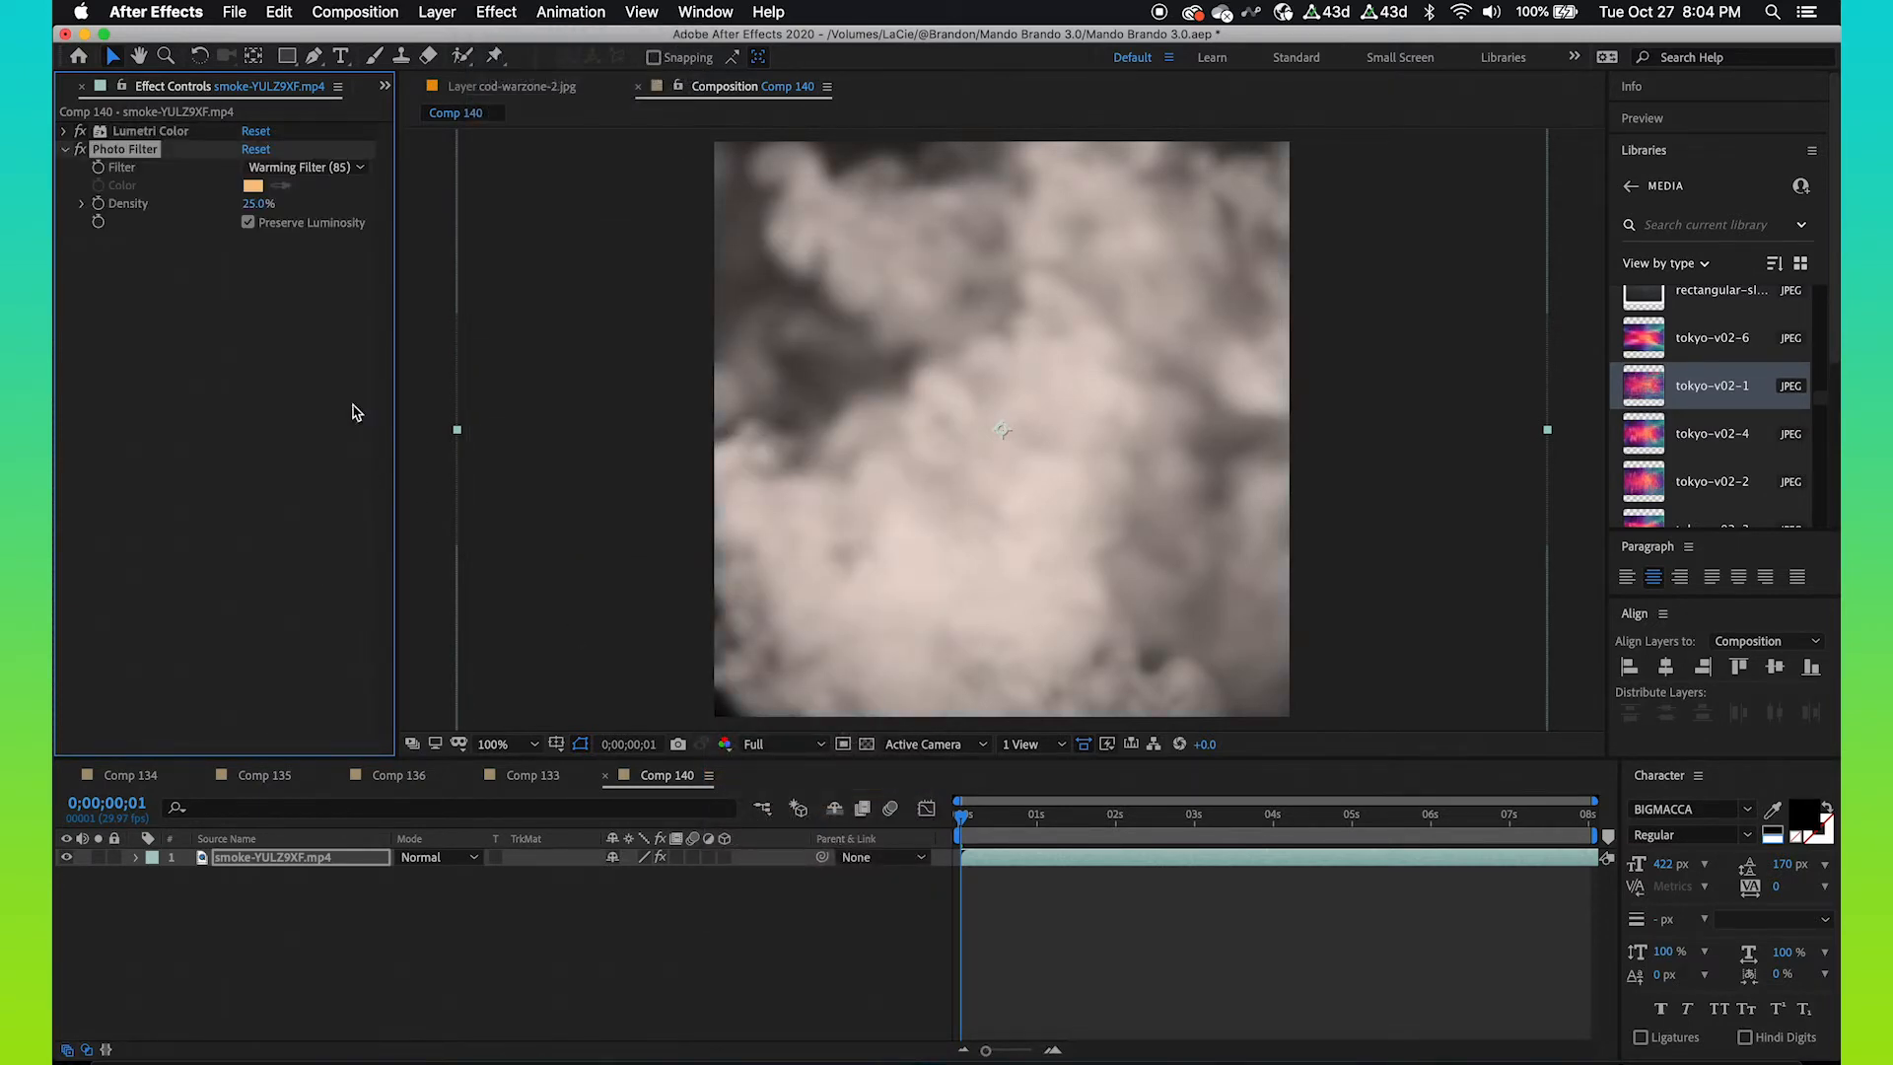
click(294, 168)
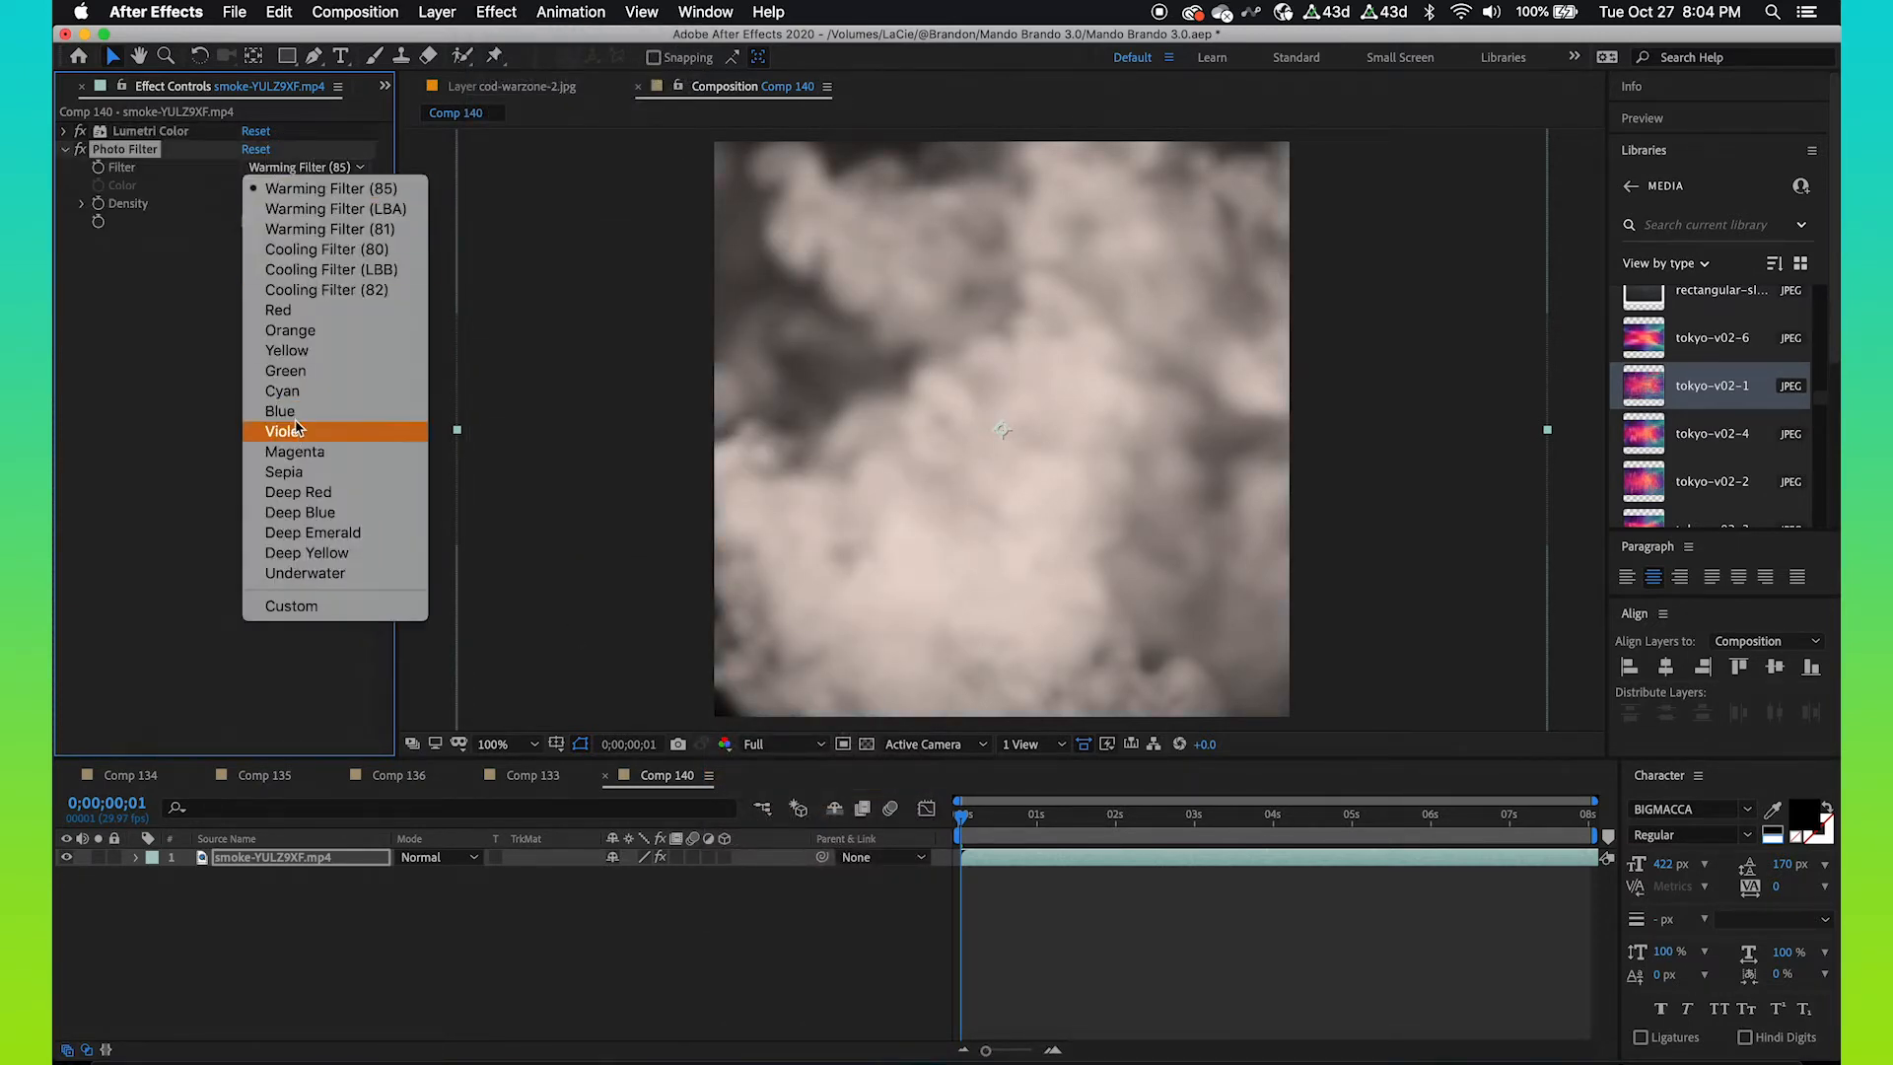
click(296, 606)
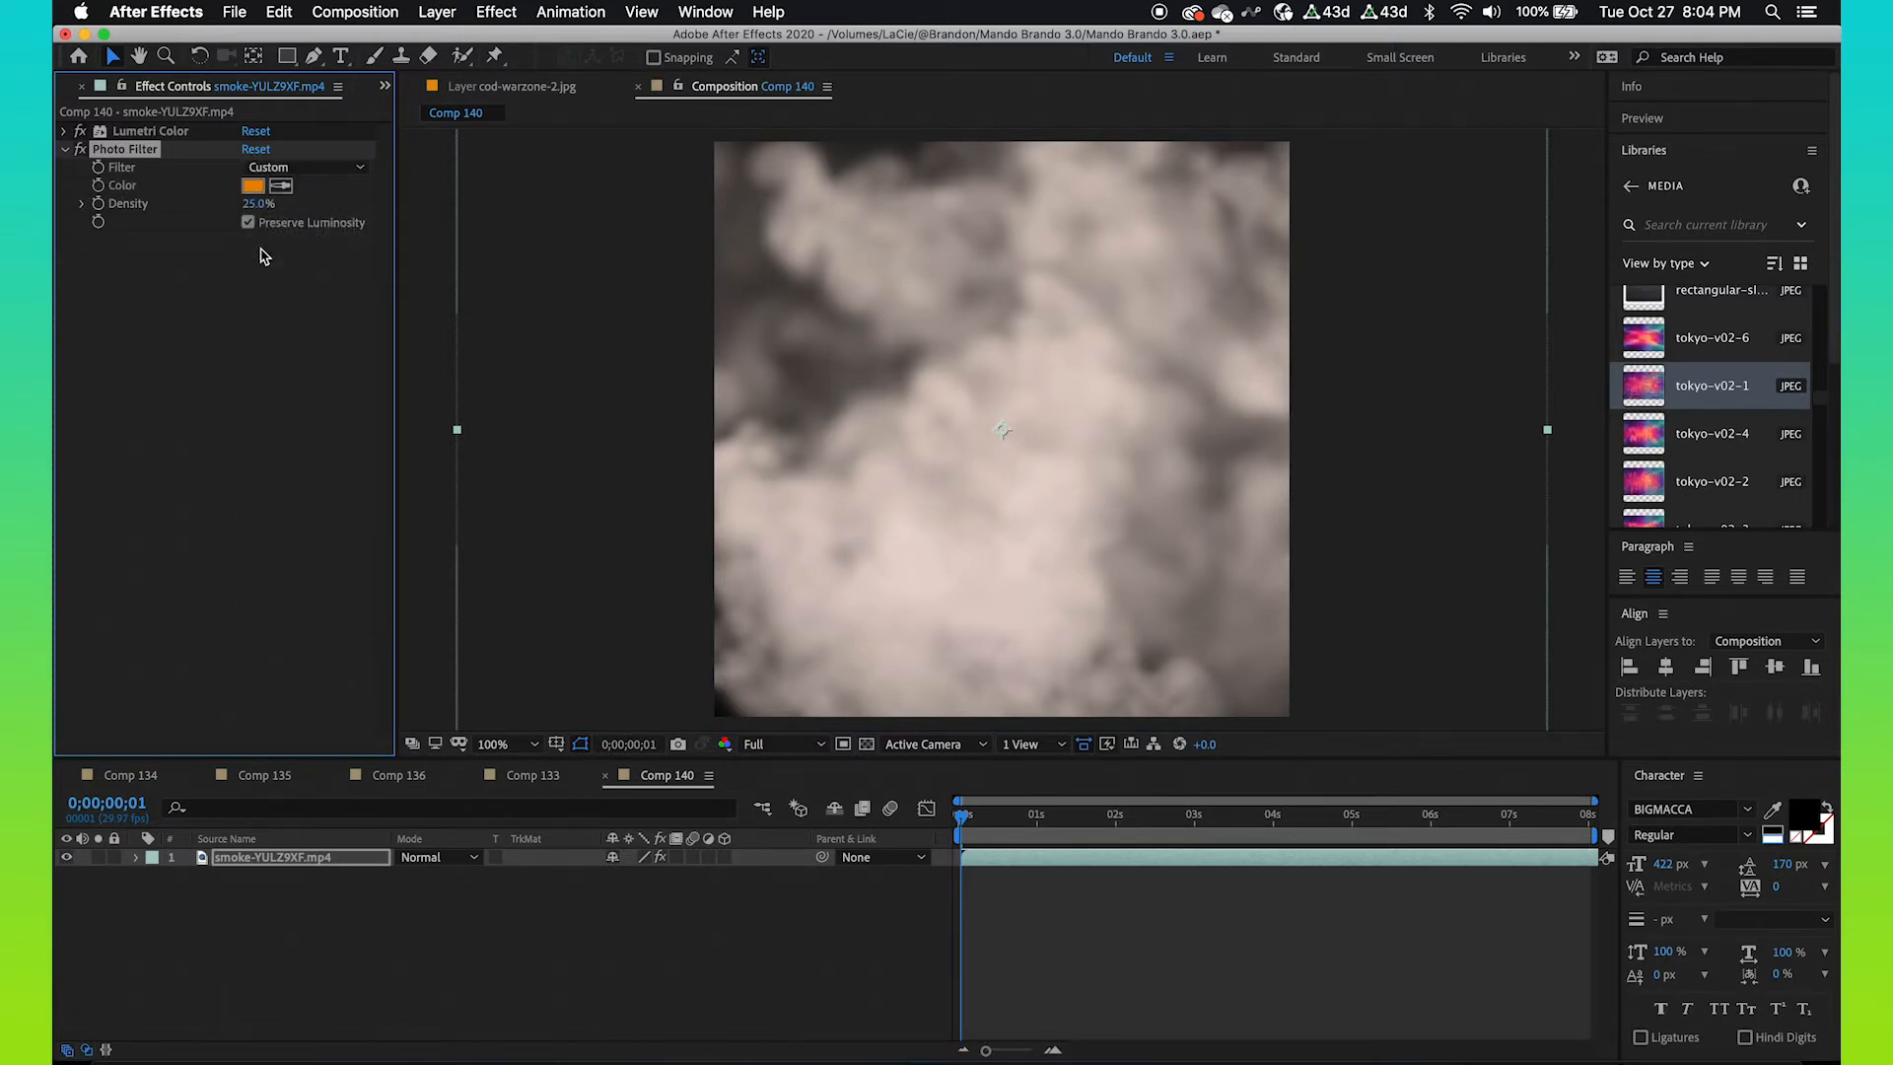
- Set the custom Photo Filter colour to the blue 05A3CF
click(255, 187)
click(366, 293)
mouse_move(367, 293)
mouse_down()
mouse_move(376, 306)
mouse_move(368, 291)
mouse_up()
click(315, 212)
drag(315, 212, 337, 209)
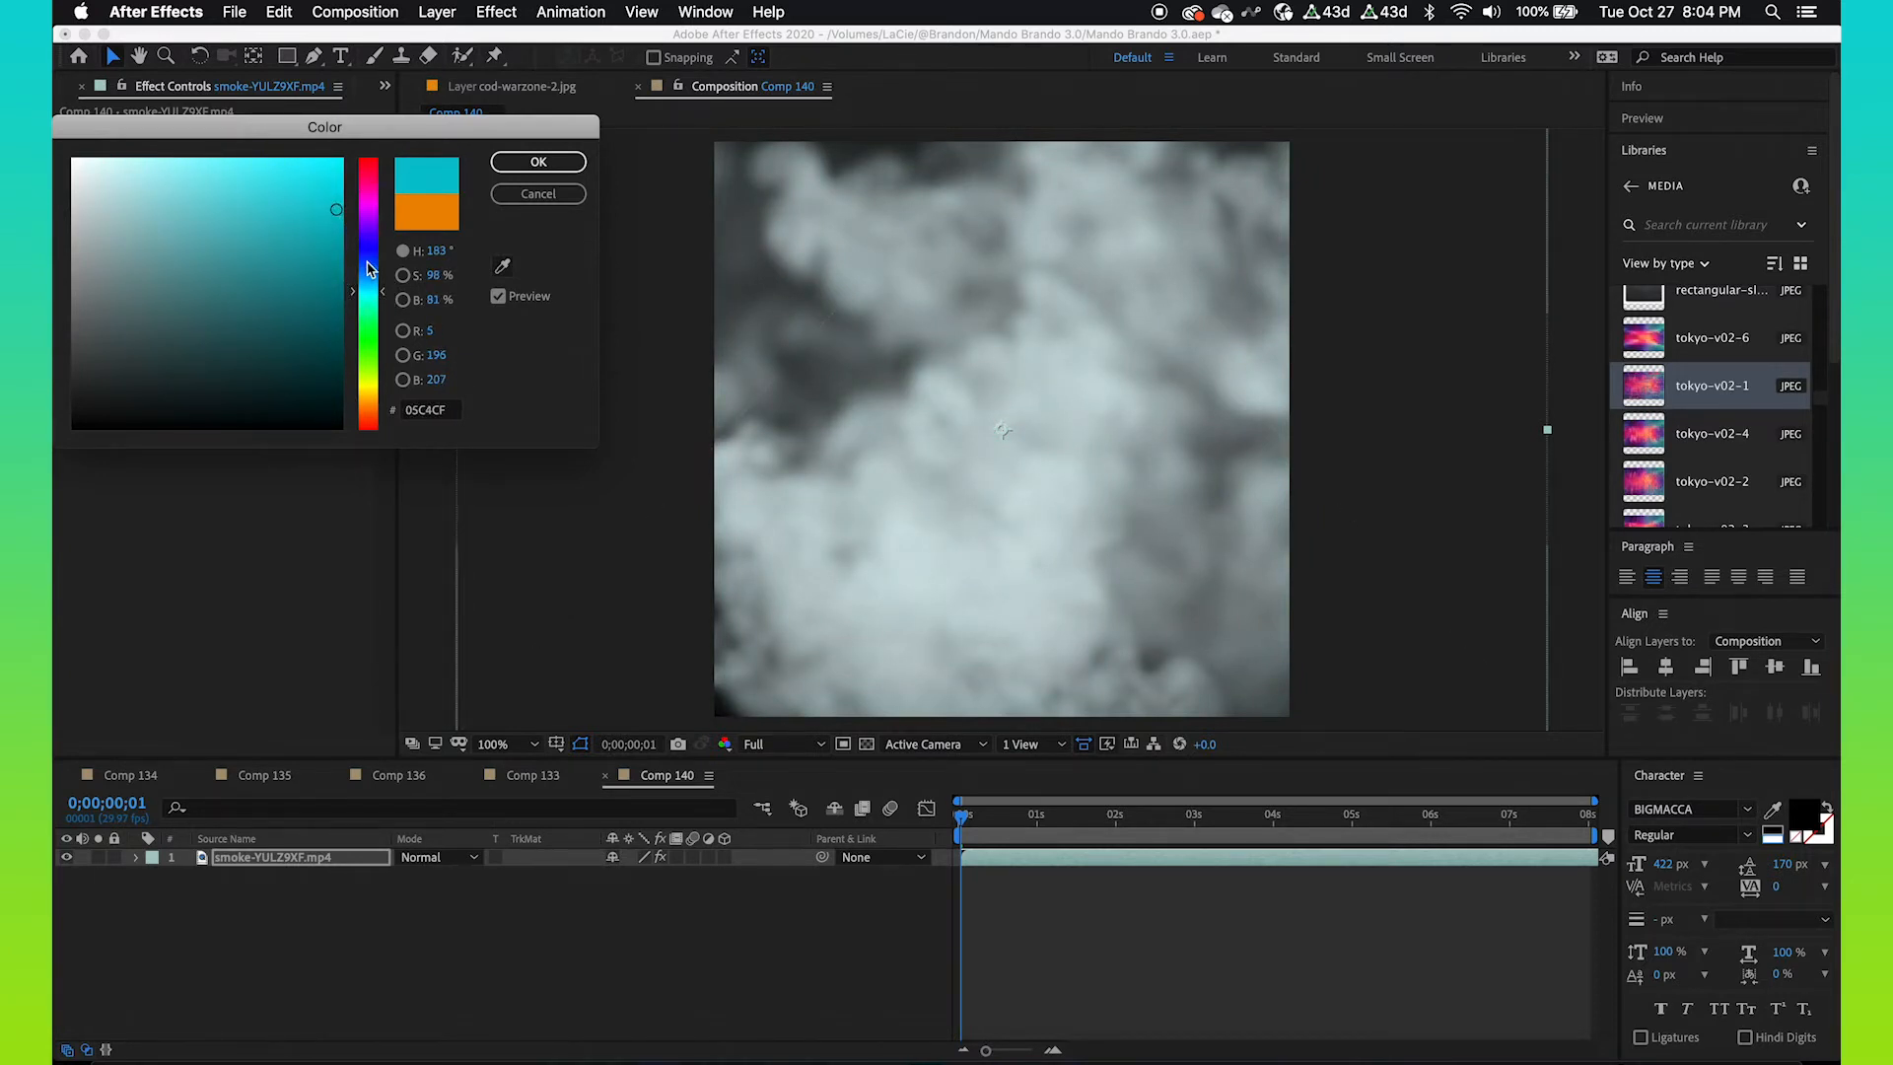
click(374, 281)
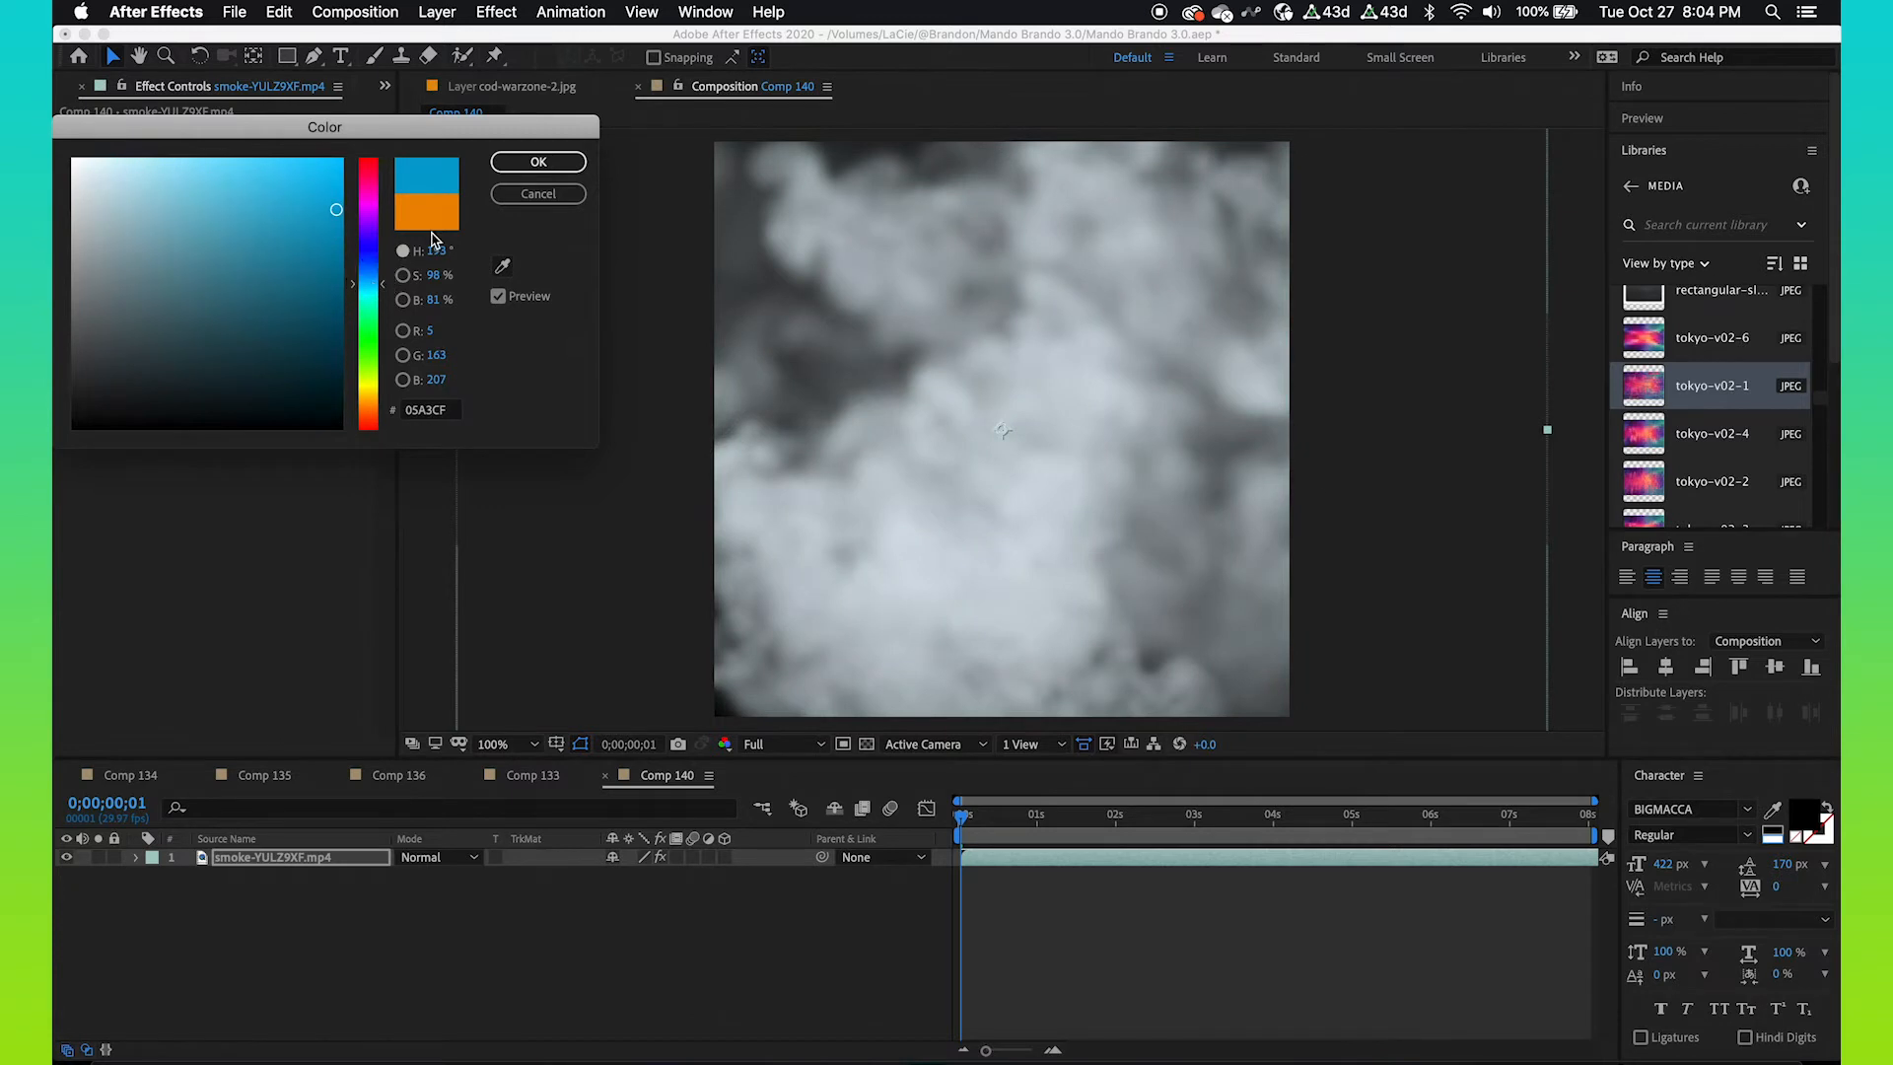
click(538, 161)
- Set the Photo Filter density to 65% and compare the smoke with Preserve Luminosity off, leaving the option on
click(259, 204)
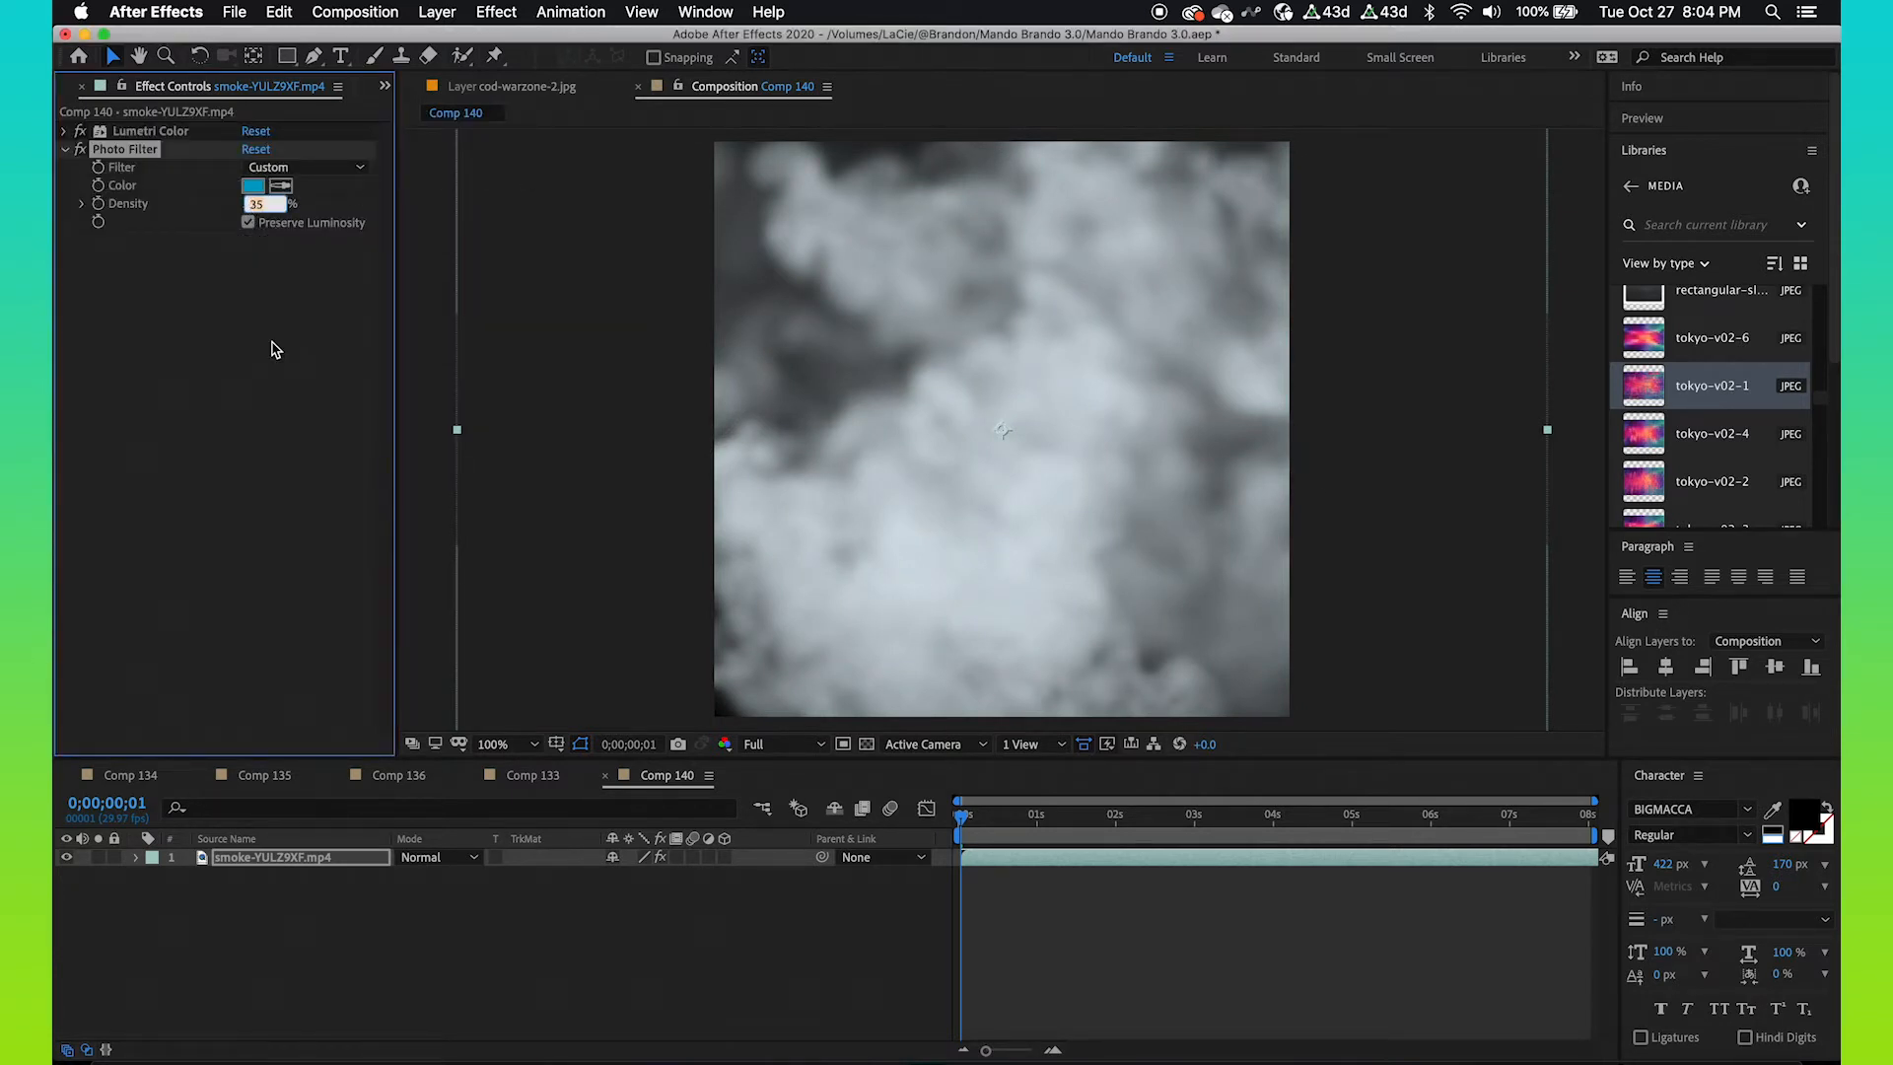
text(55)
click(272, 348)
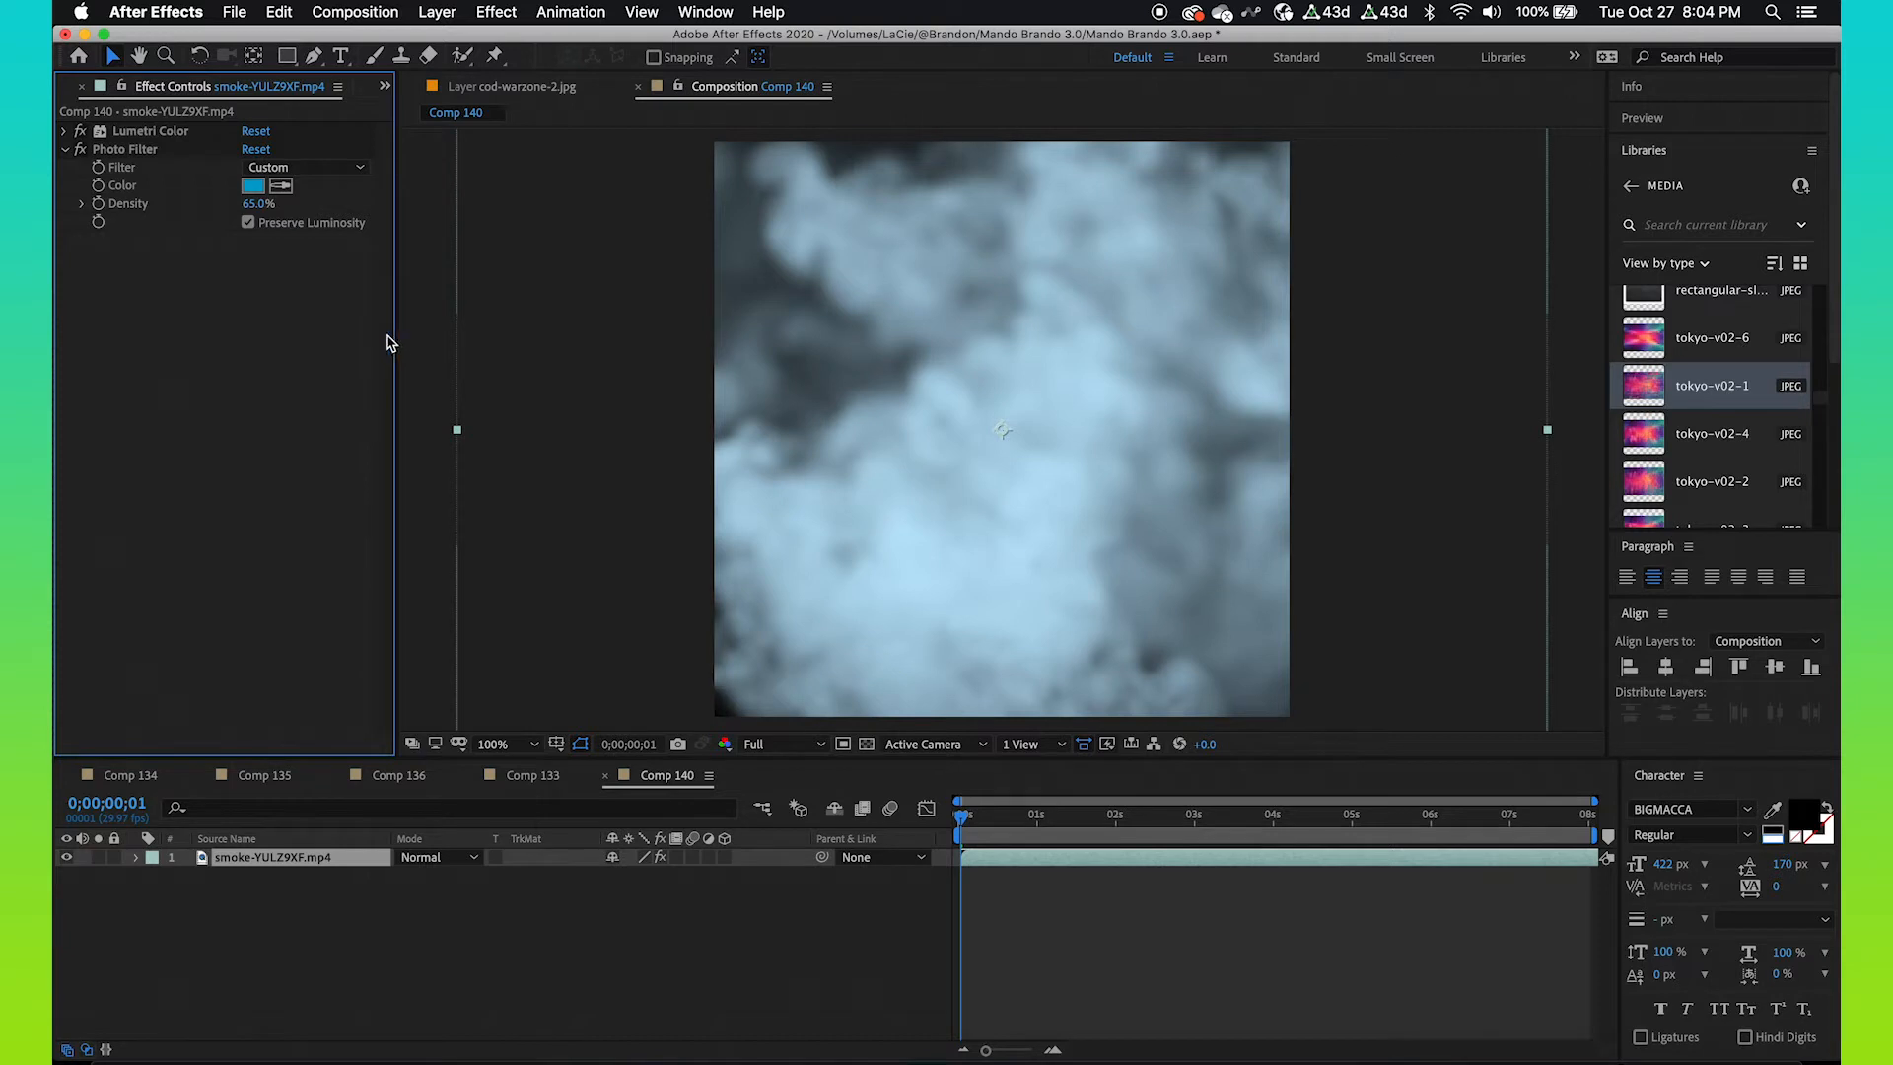
click(250, 224)
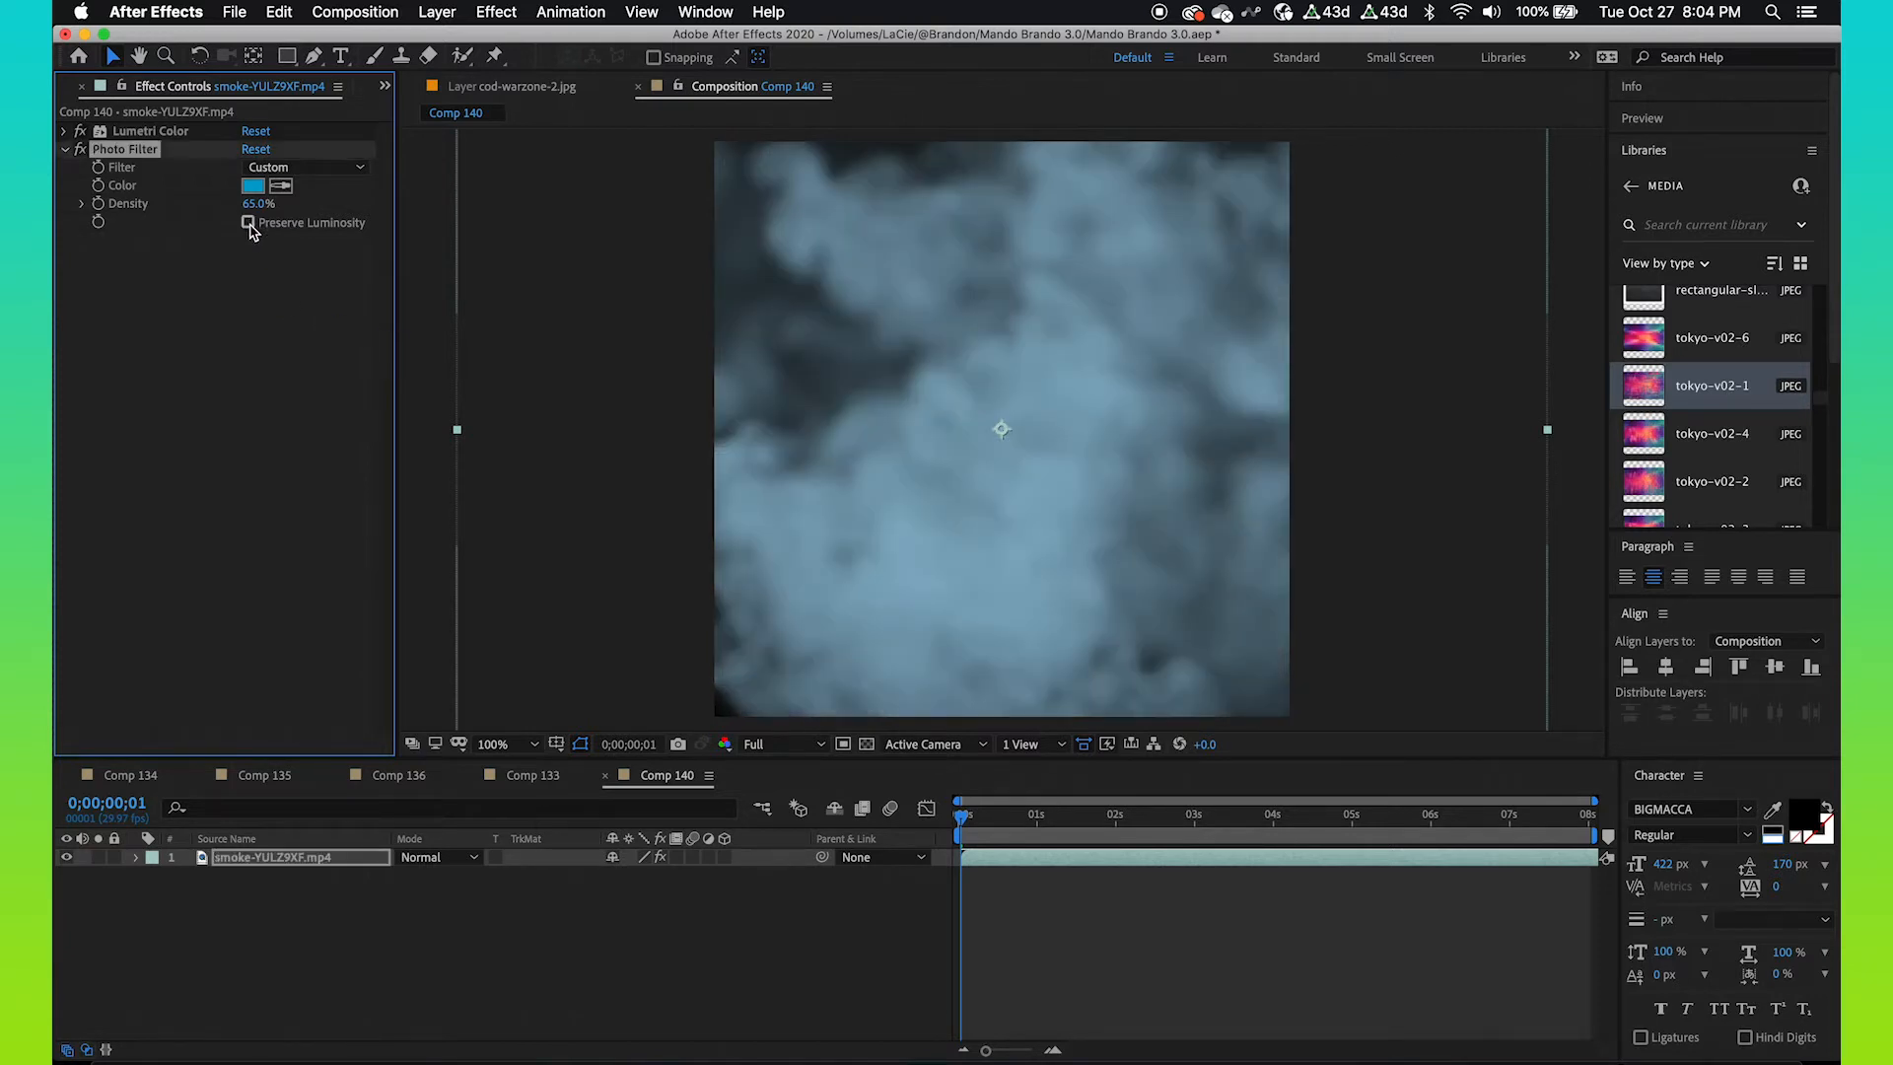
click(248, 224)
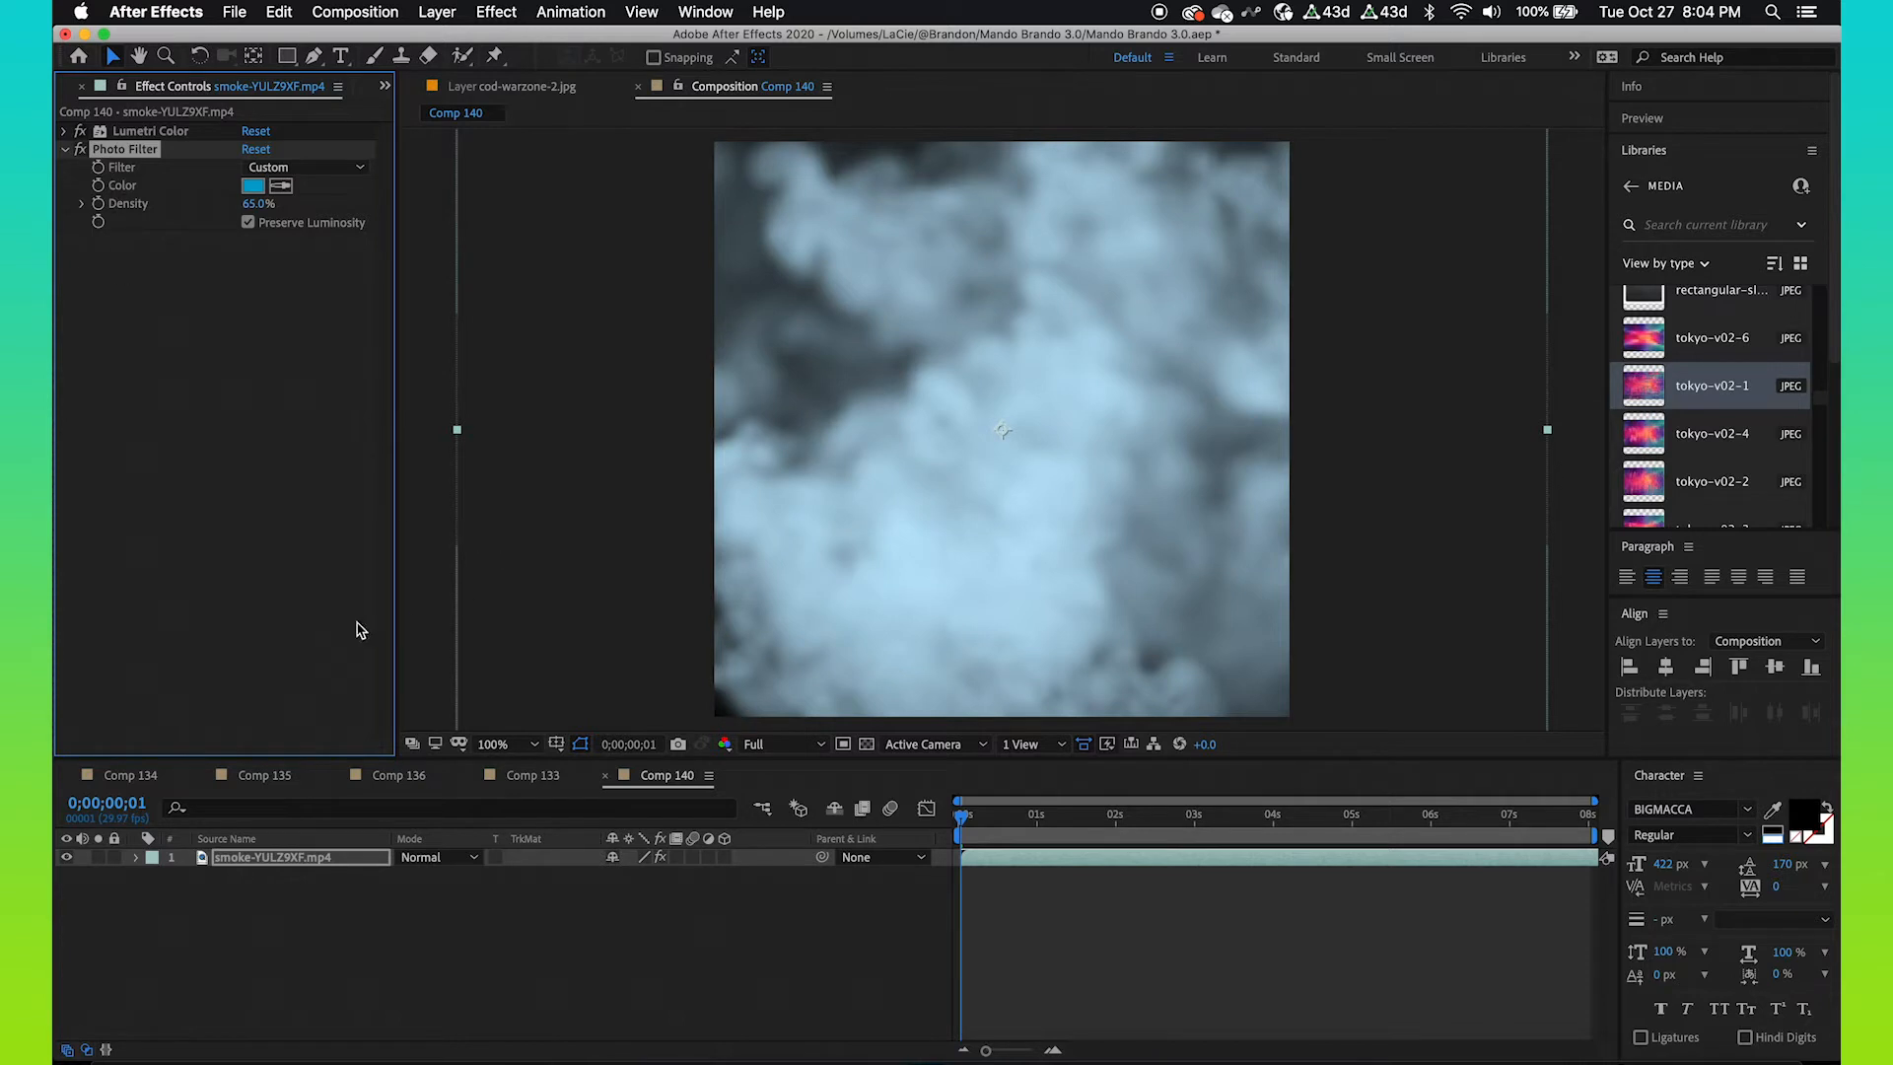
click(487, 970)
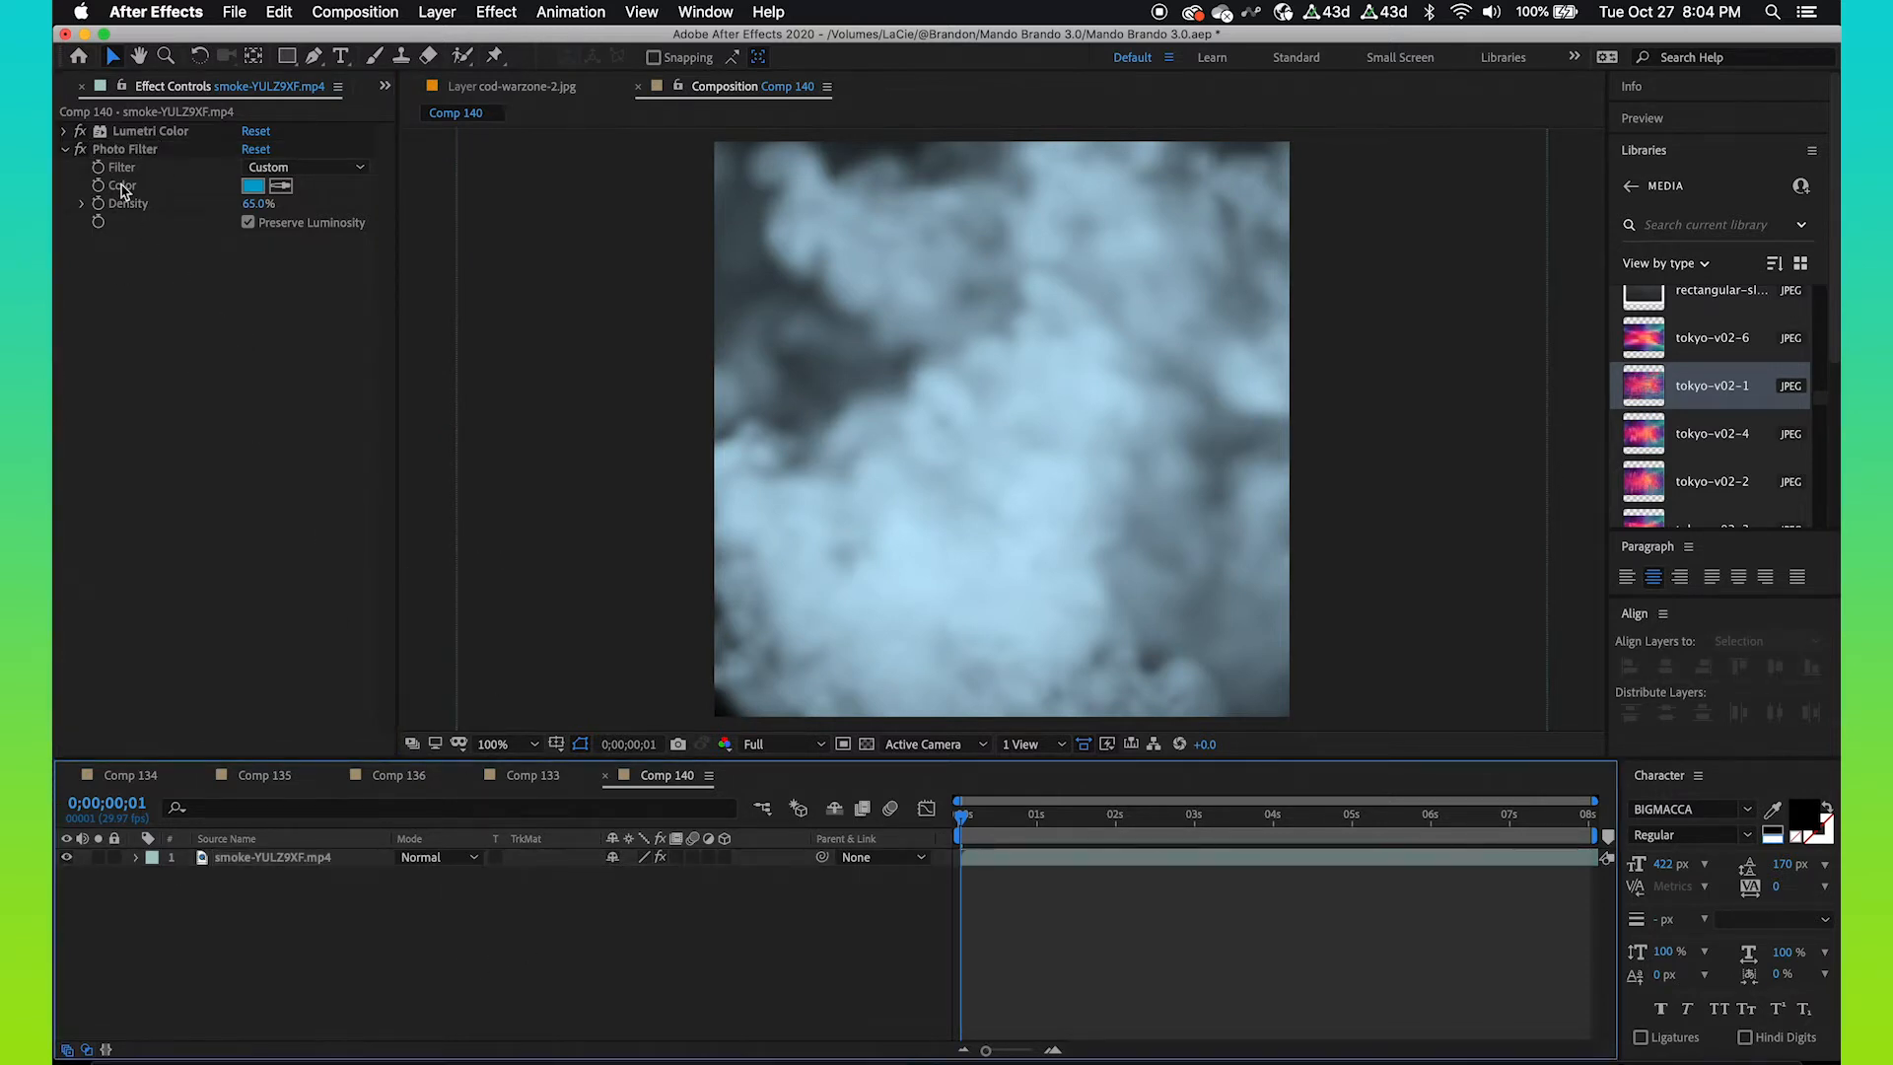
- Place cod-warzone-2.jpg above the smoke layer at 50% scale, moved down so the soldier's whole head is in frame
click(62, 89)
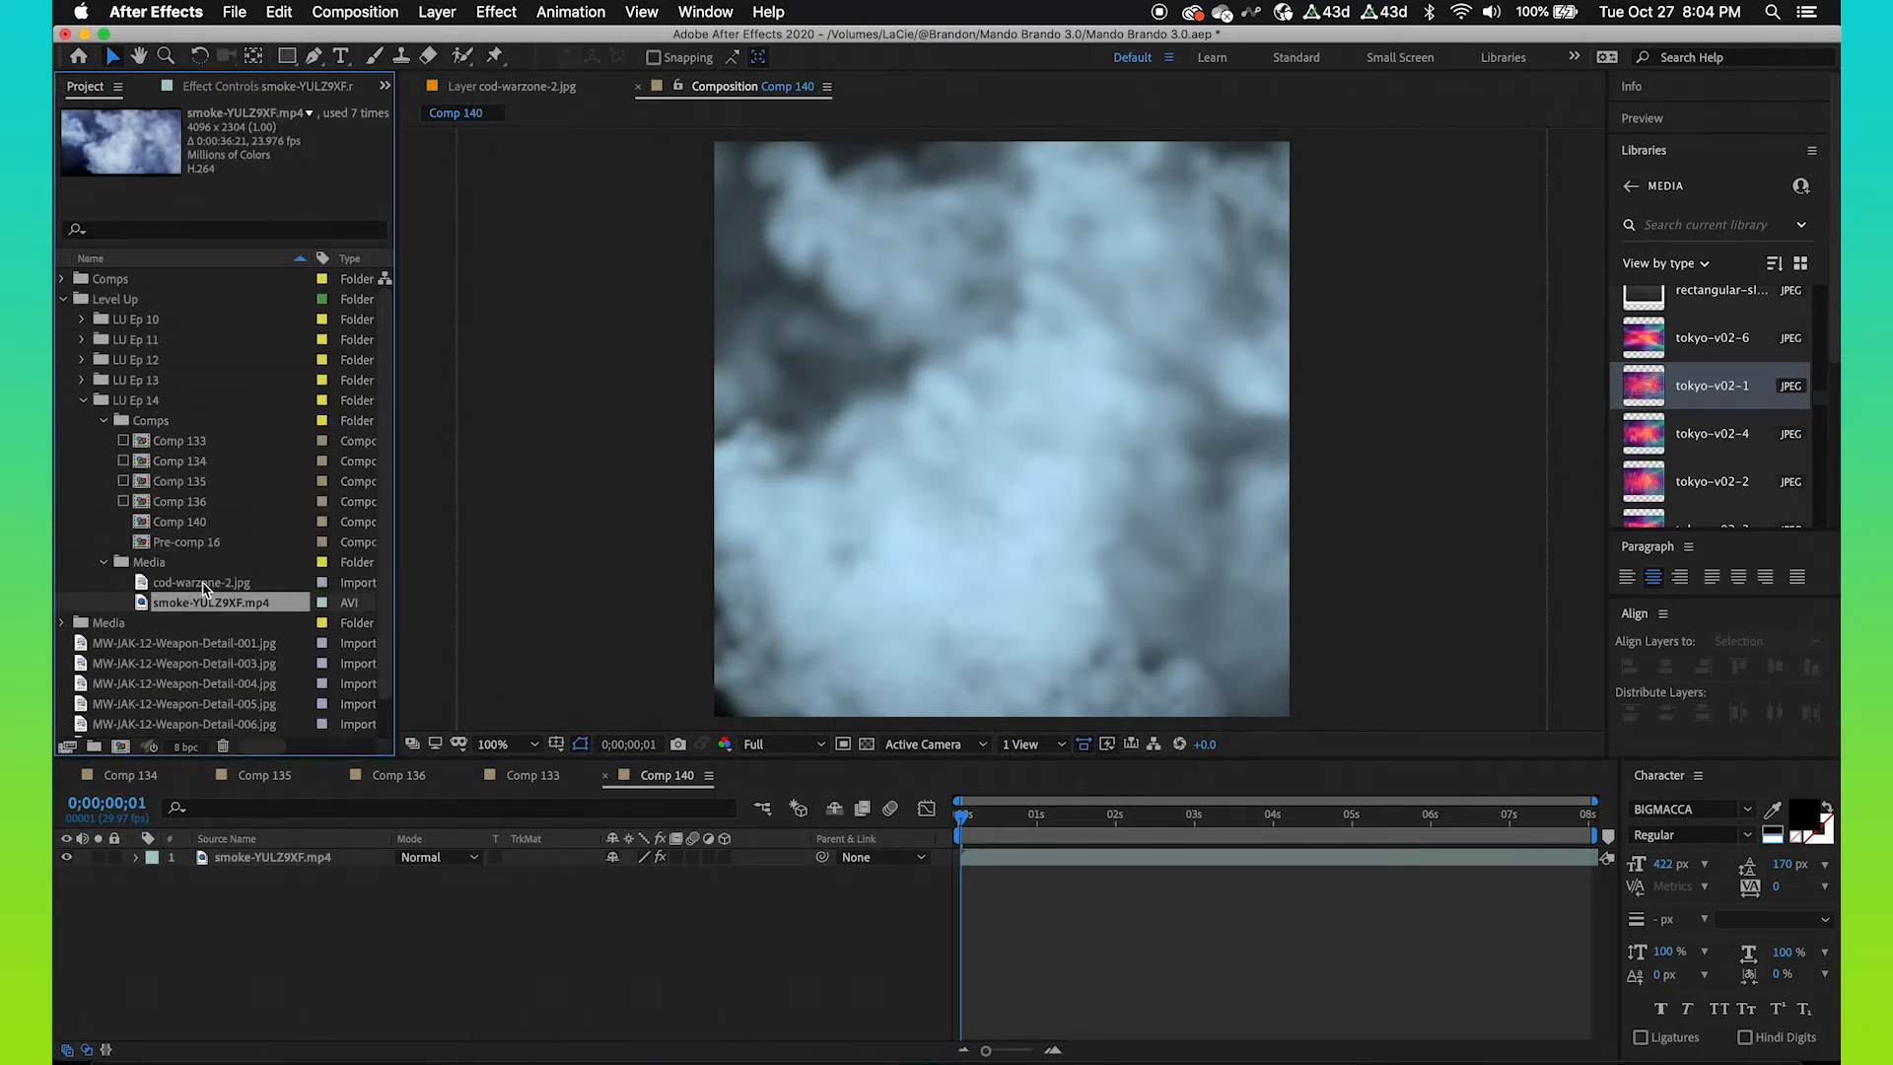
drag(204, 584, 275, 858)
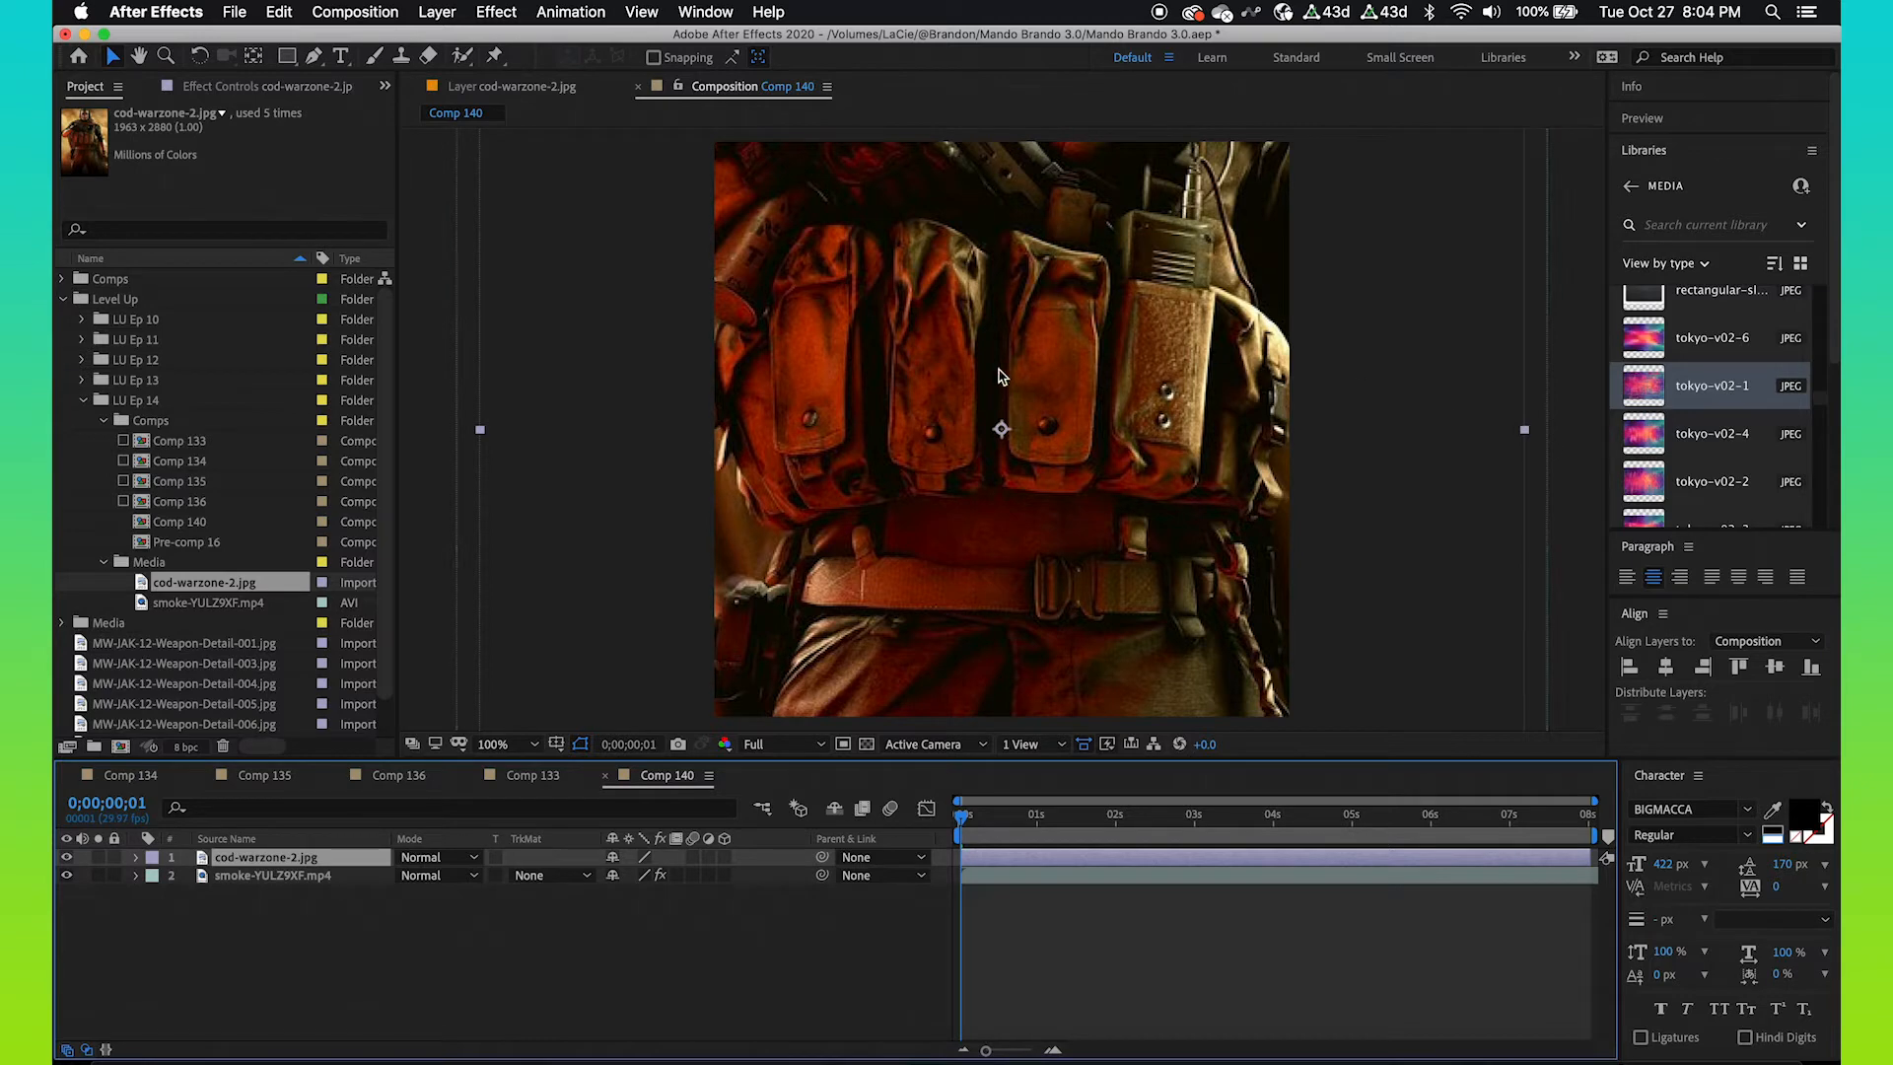
key(s)
click(673, 876)
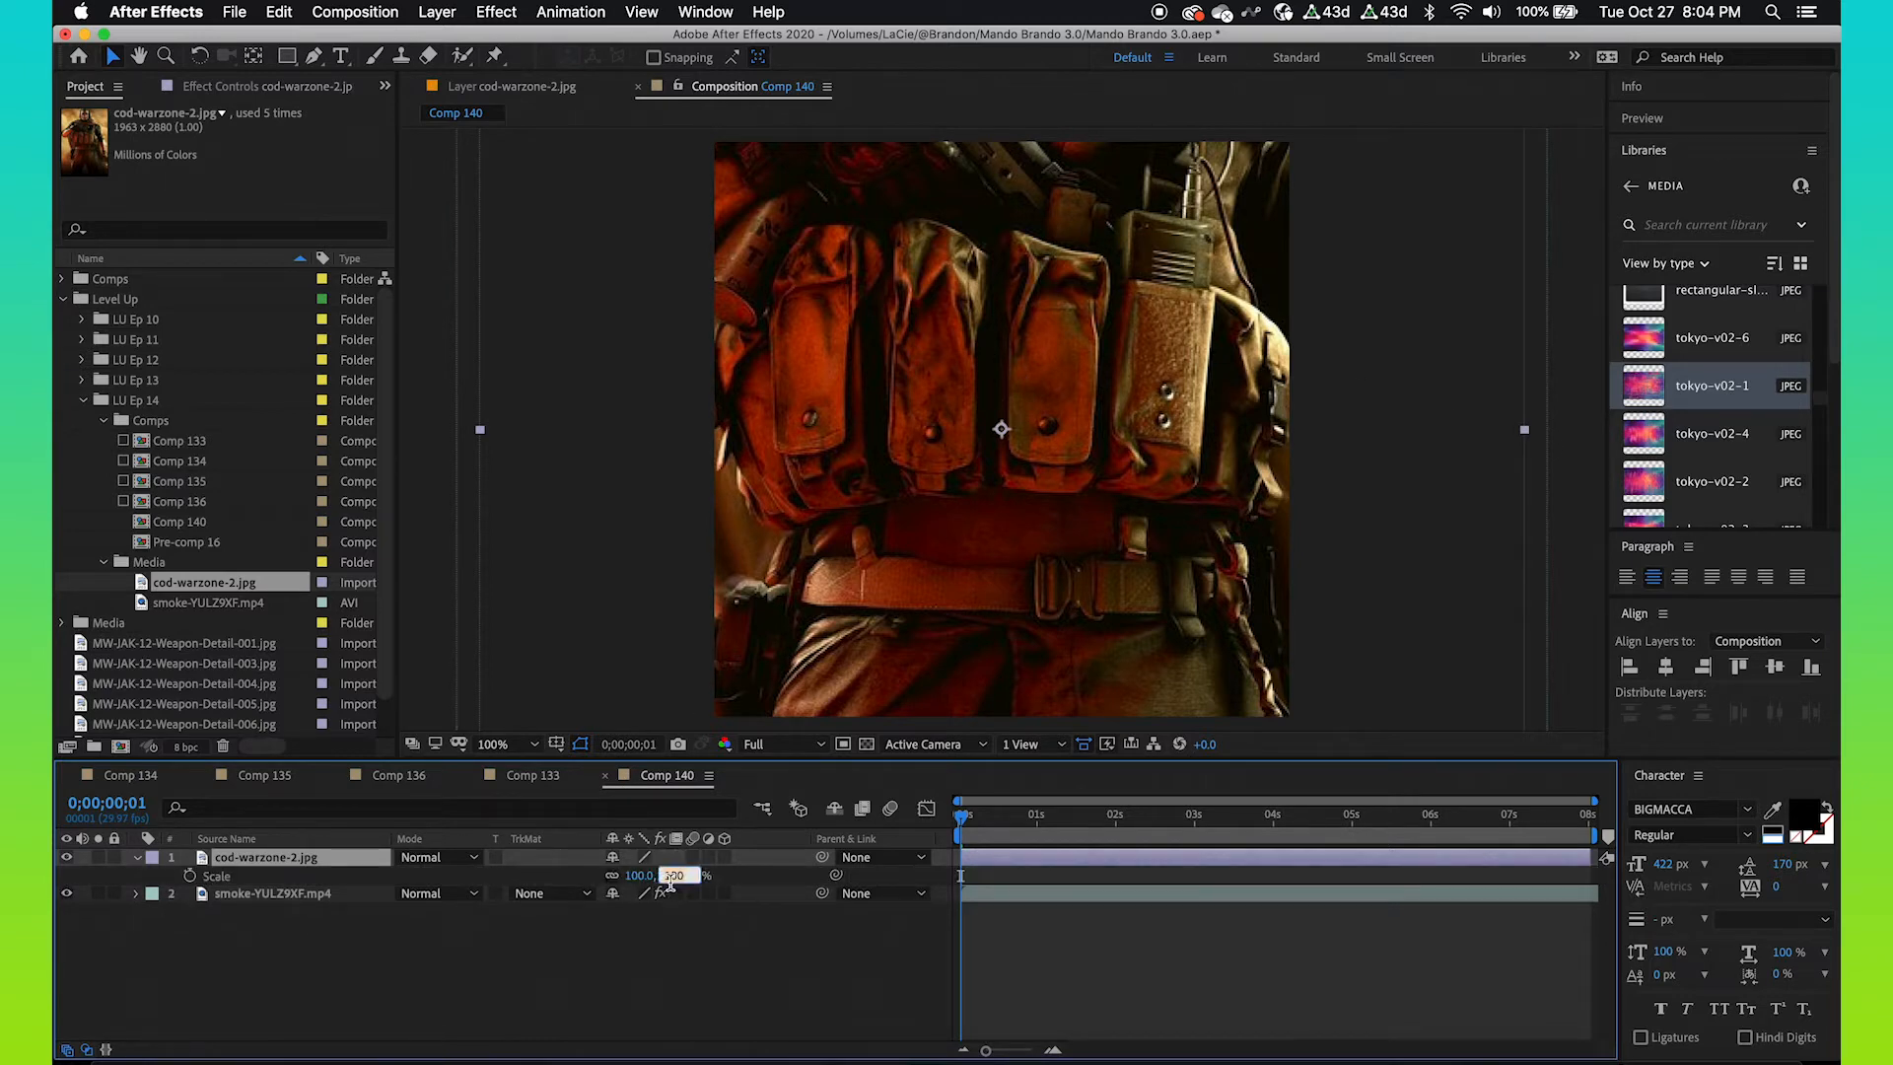
text(50)
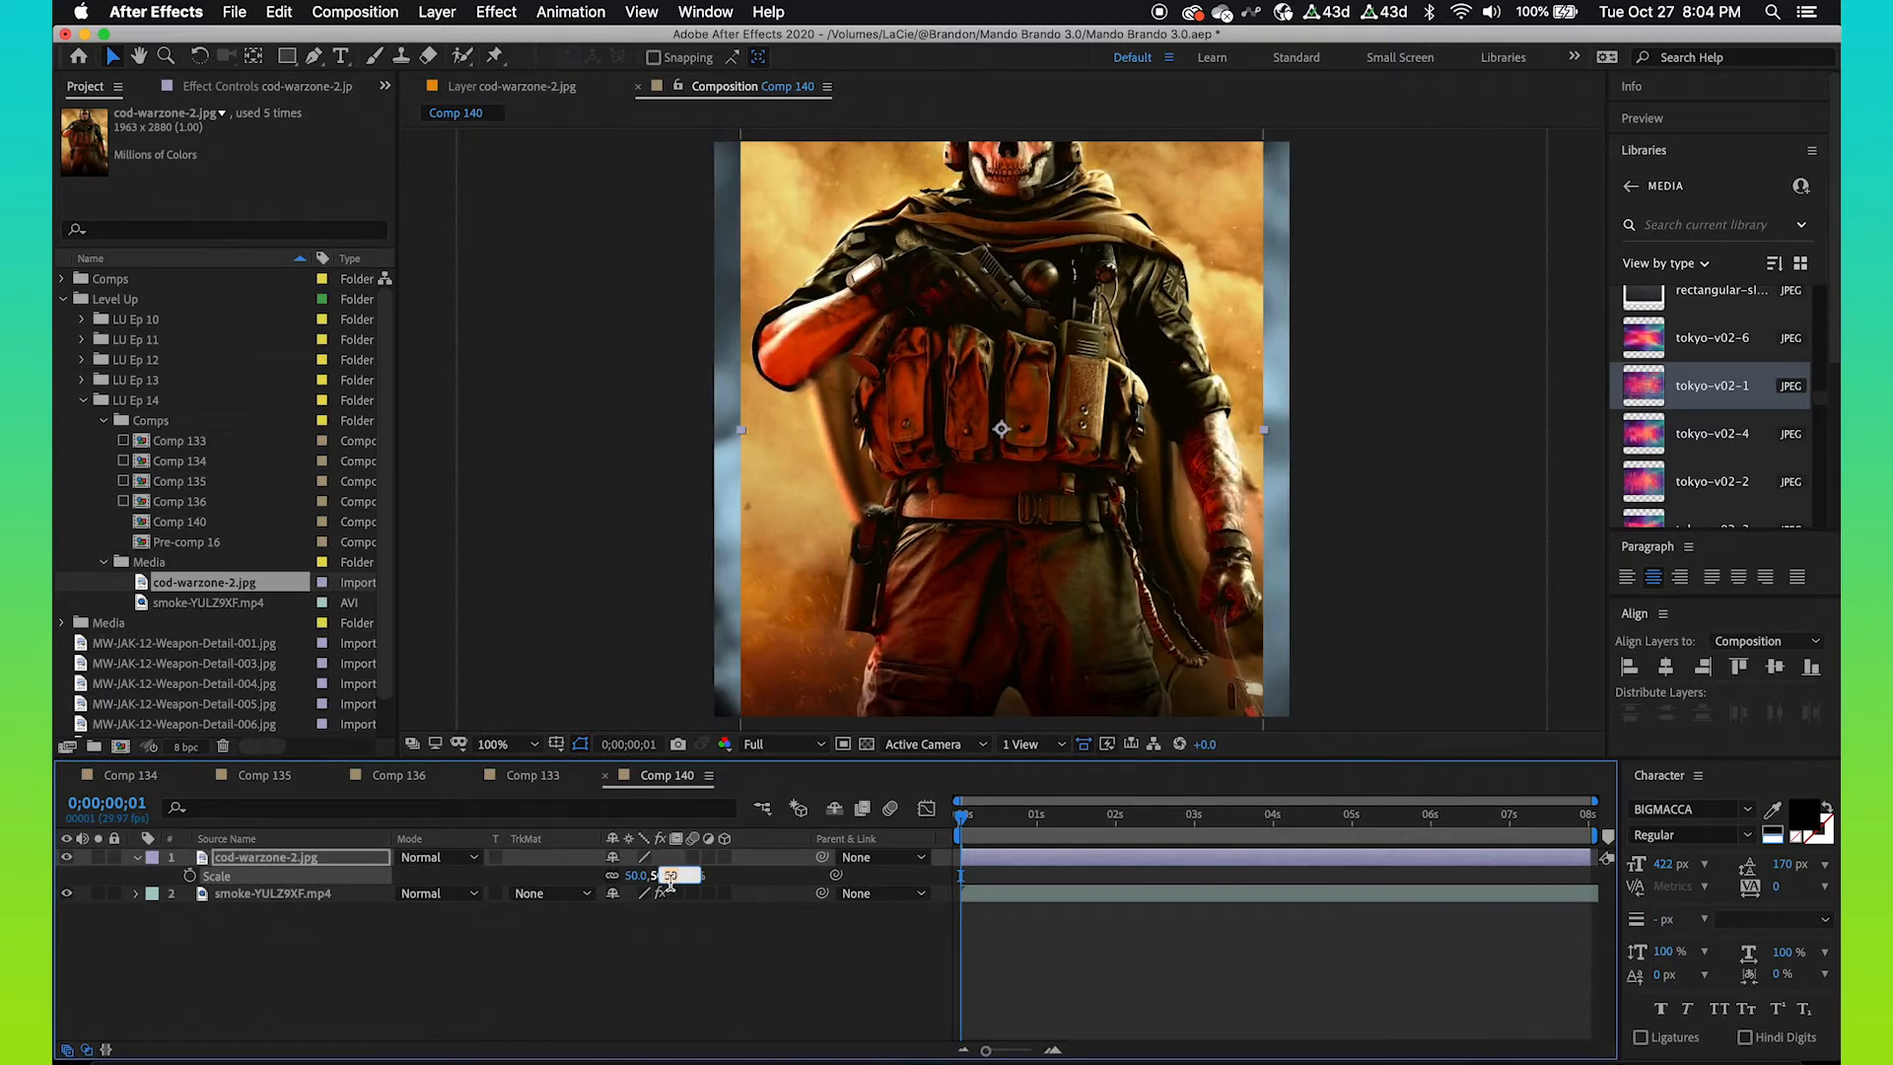
drag(927, 292, 931, 406)
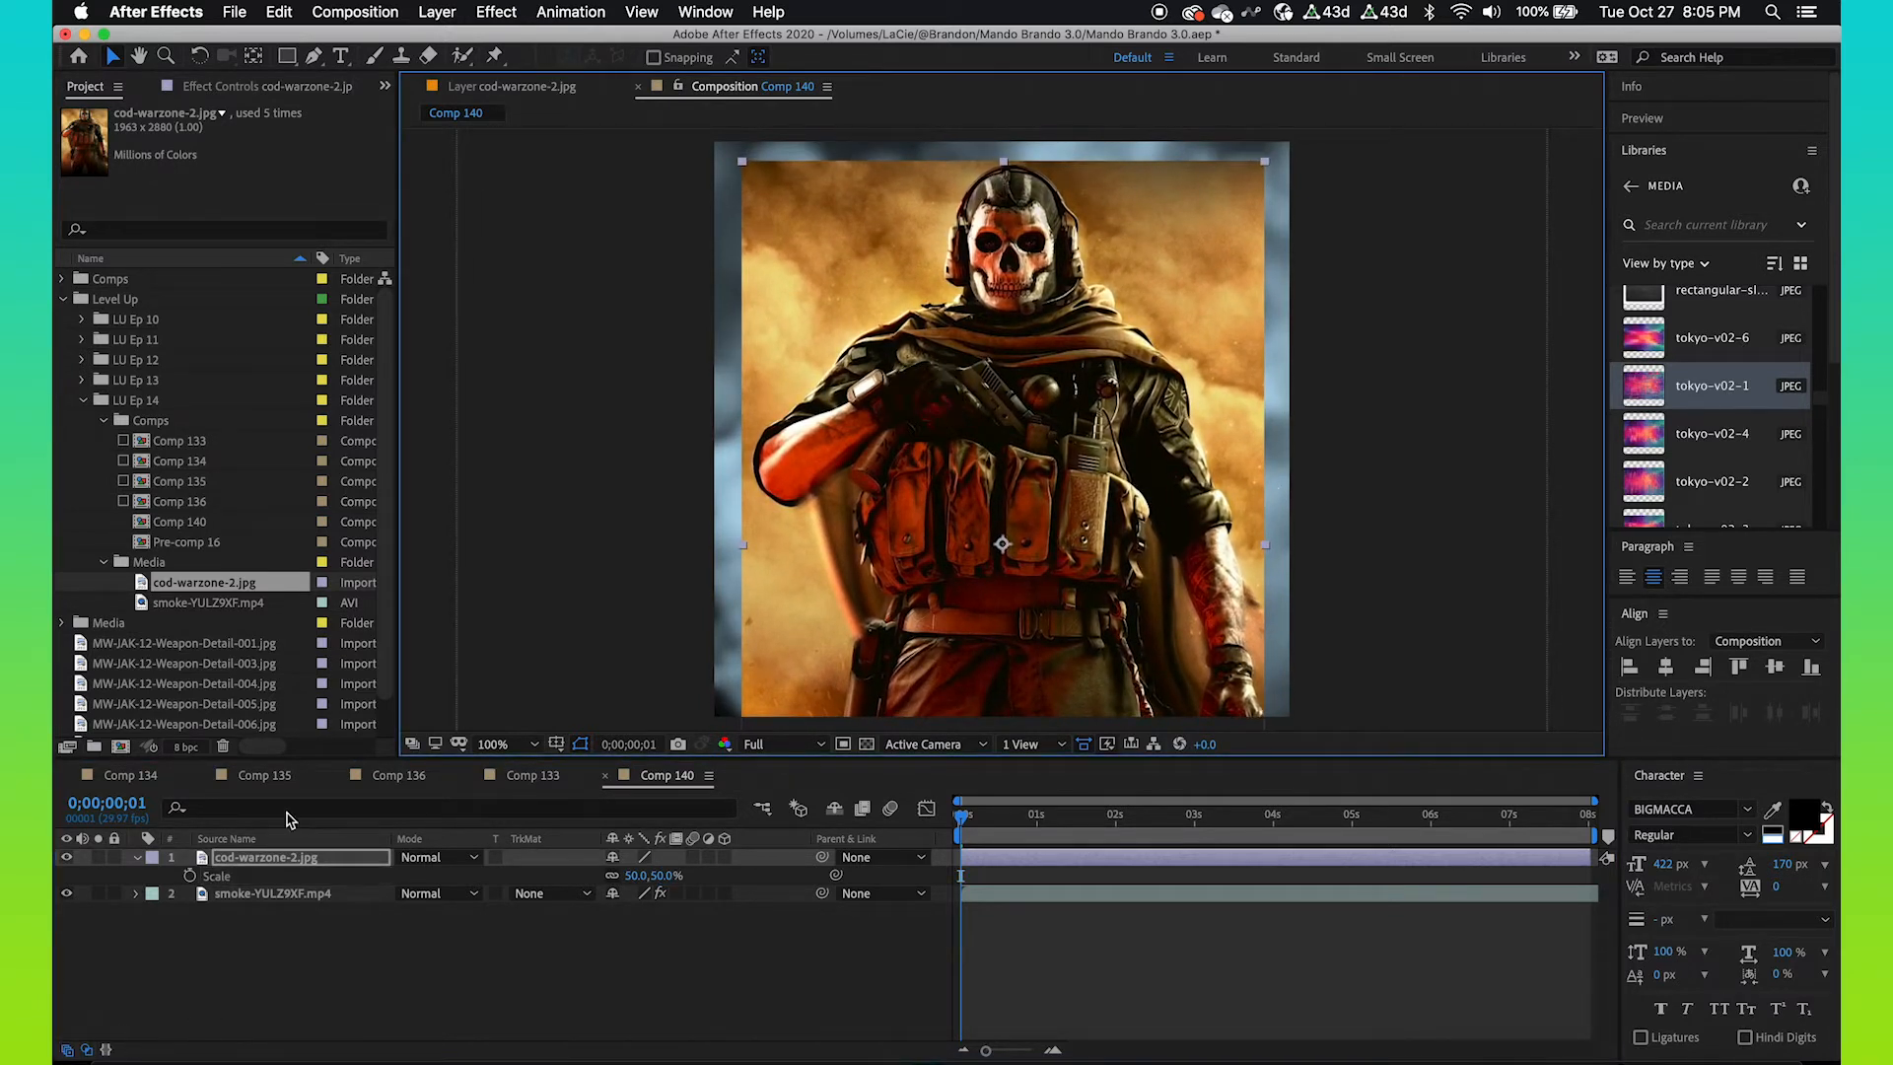
click(137, 858)
- Draw a Pen tool mask on the cod-warzone-2.jpg layer along the soldier's outline, starting at the lower edge of his cape
click(229, 859)
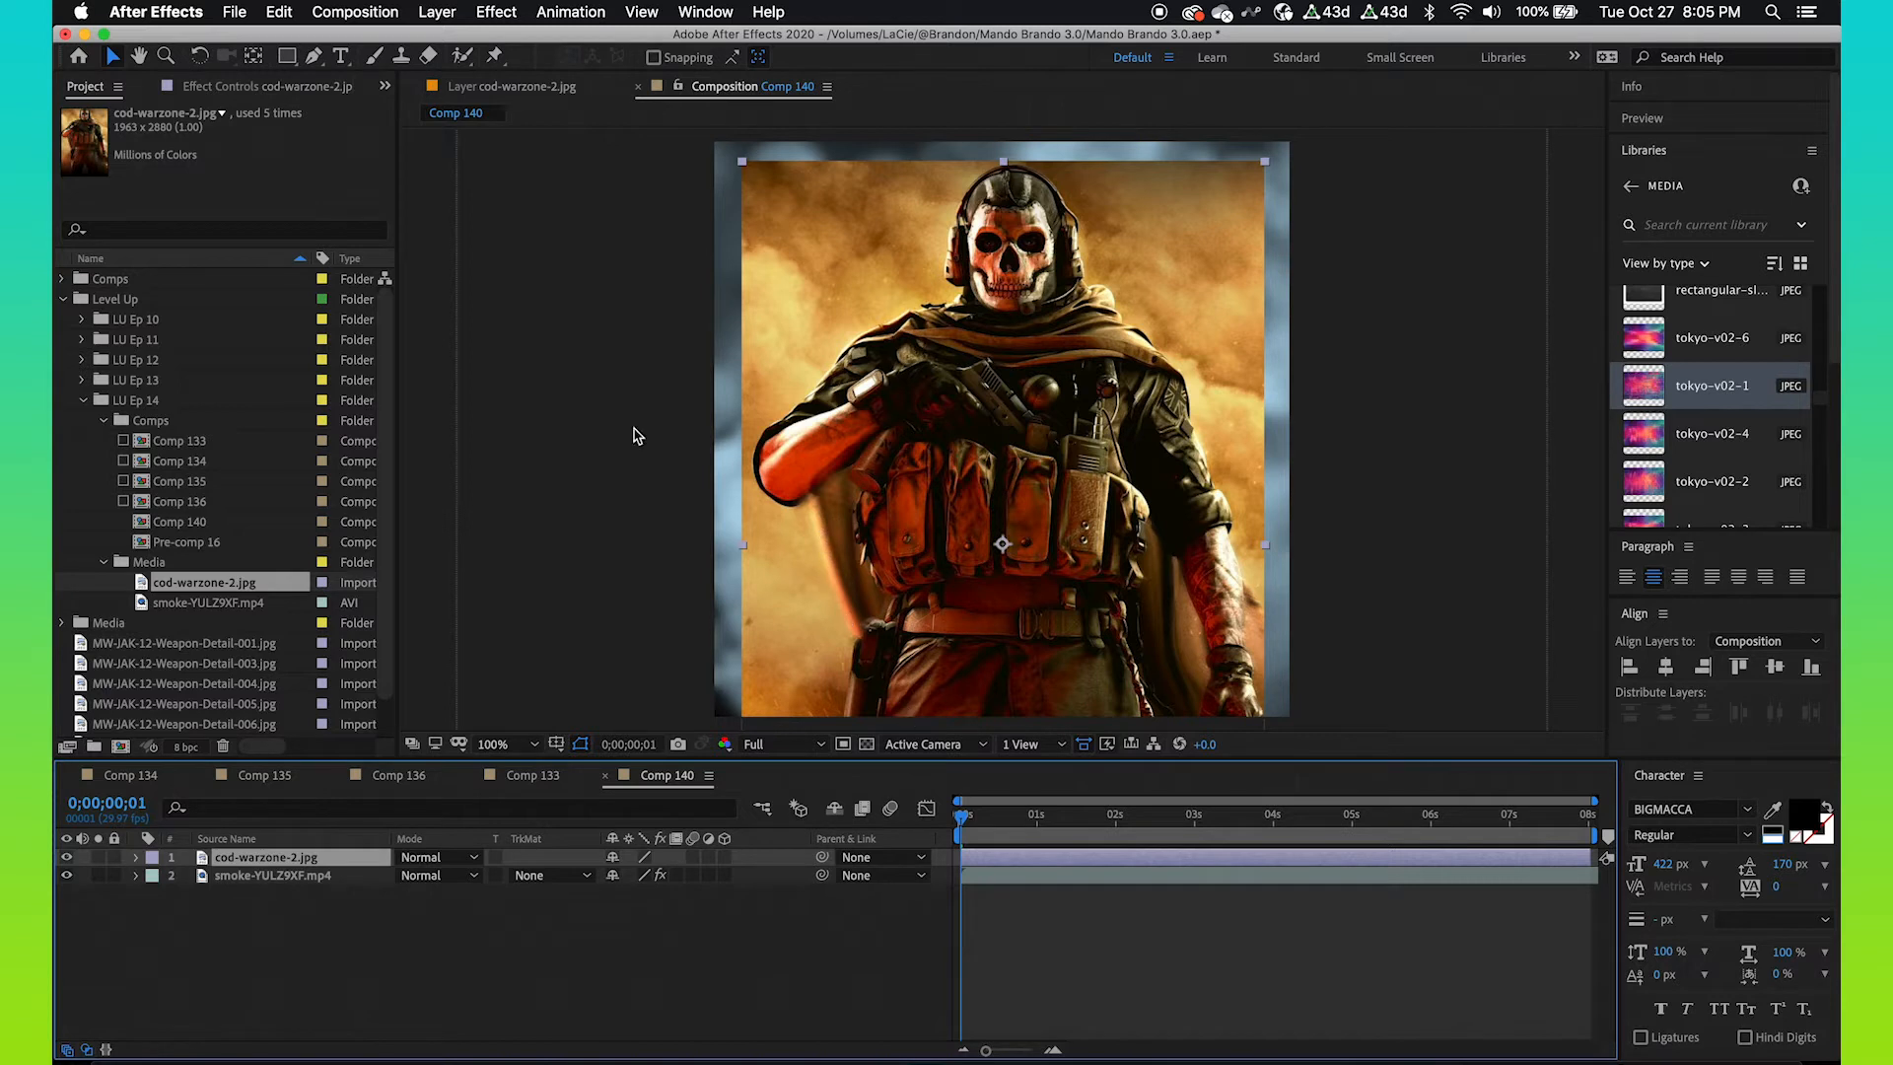
click(313, 57)
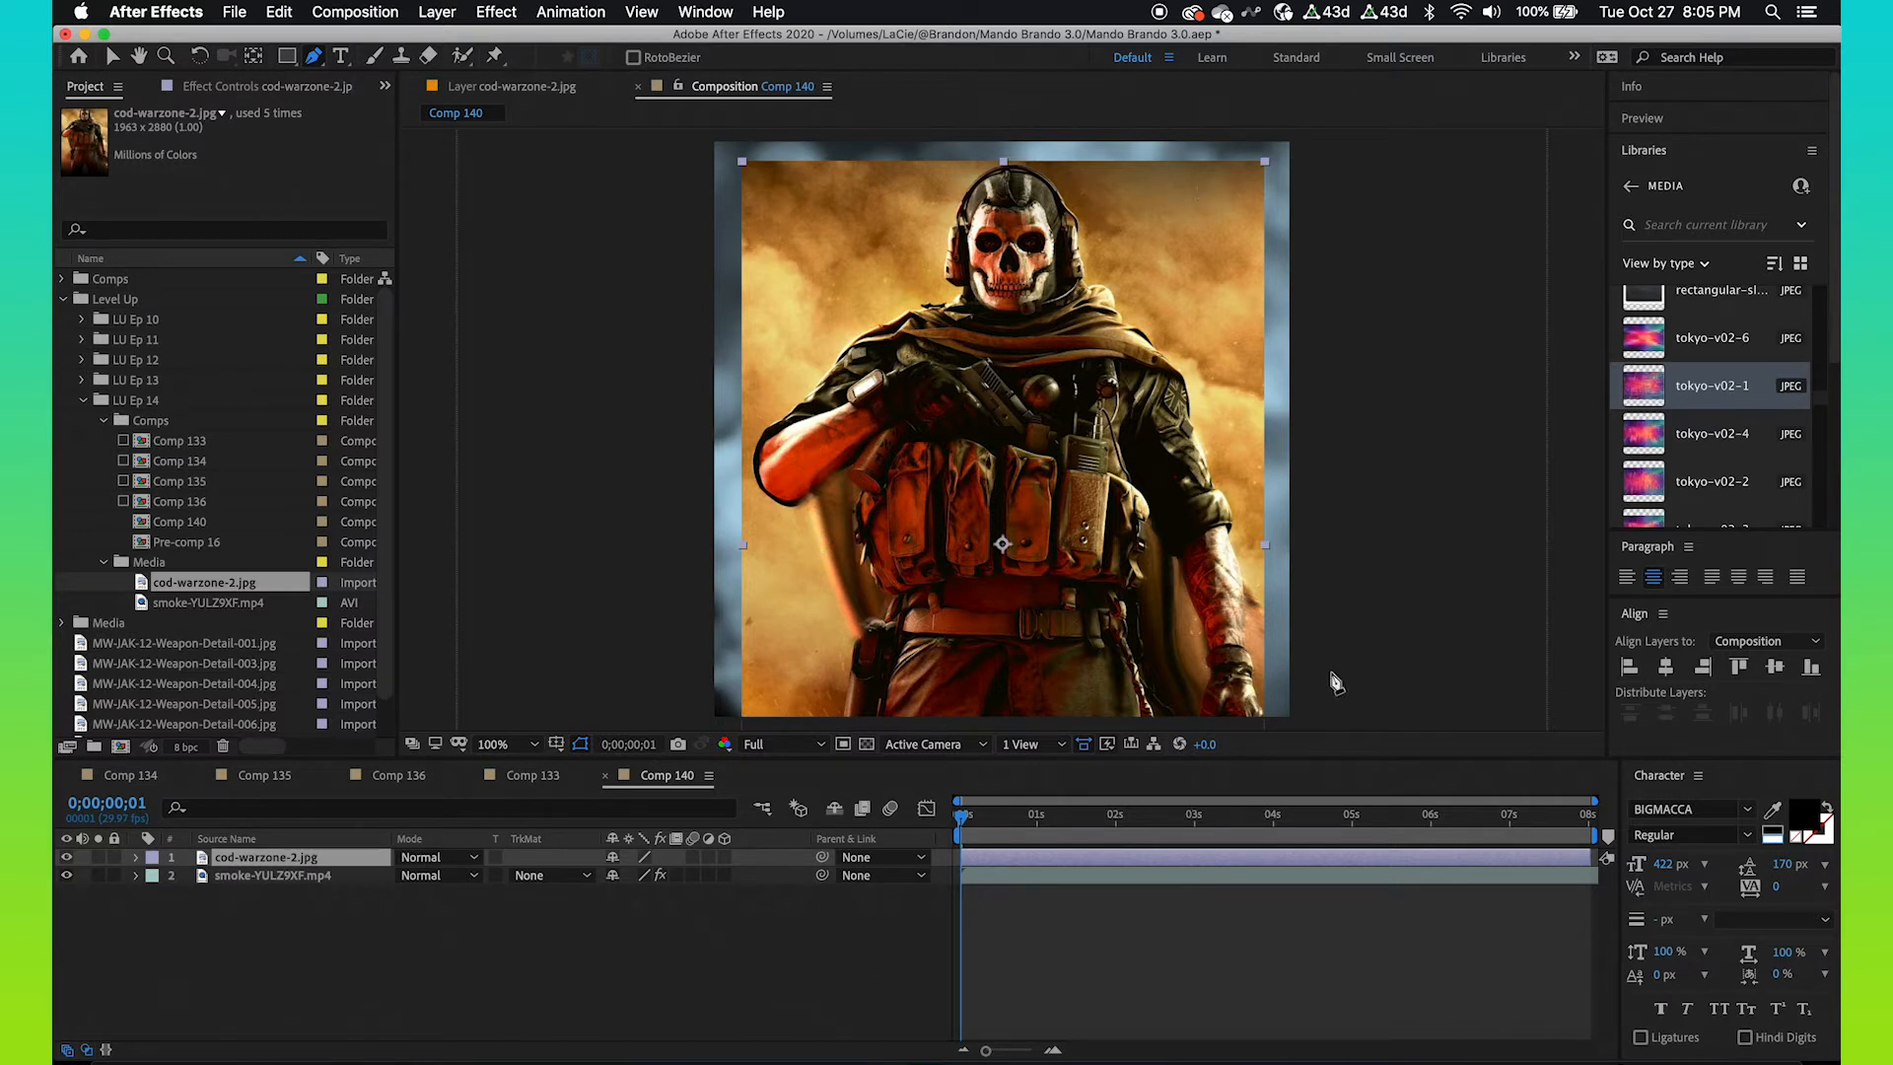
click(837, 697)
click(841, 663)
click(836, 621)
click(825, 588)
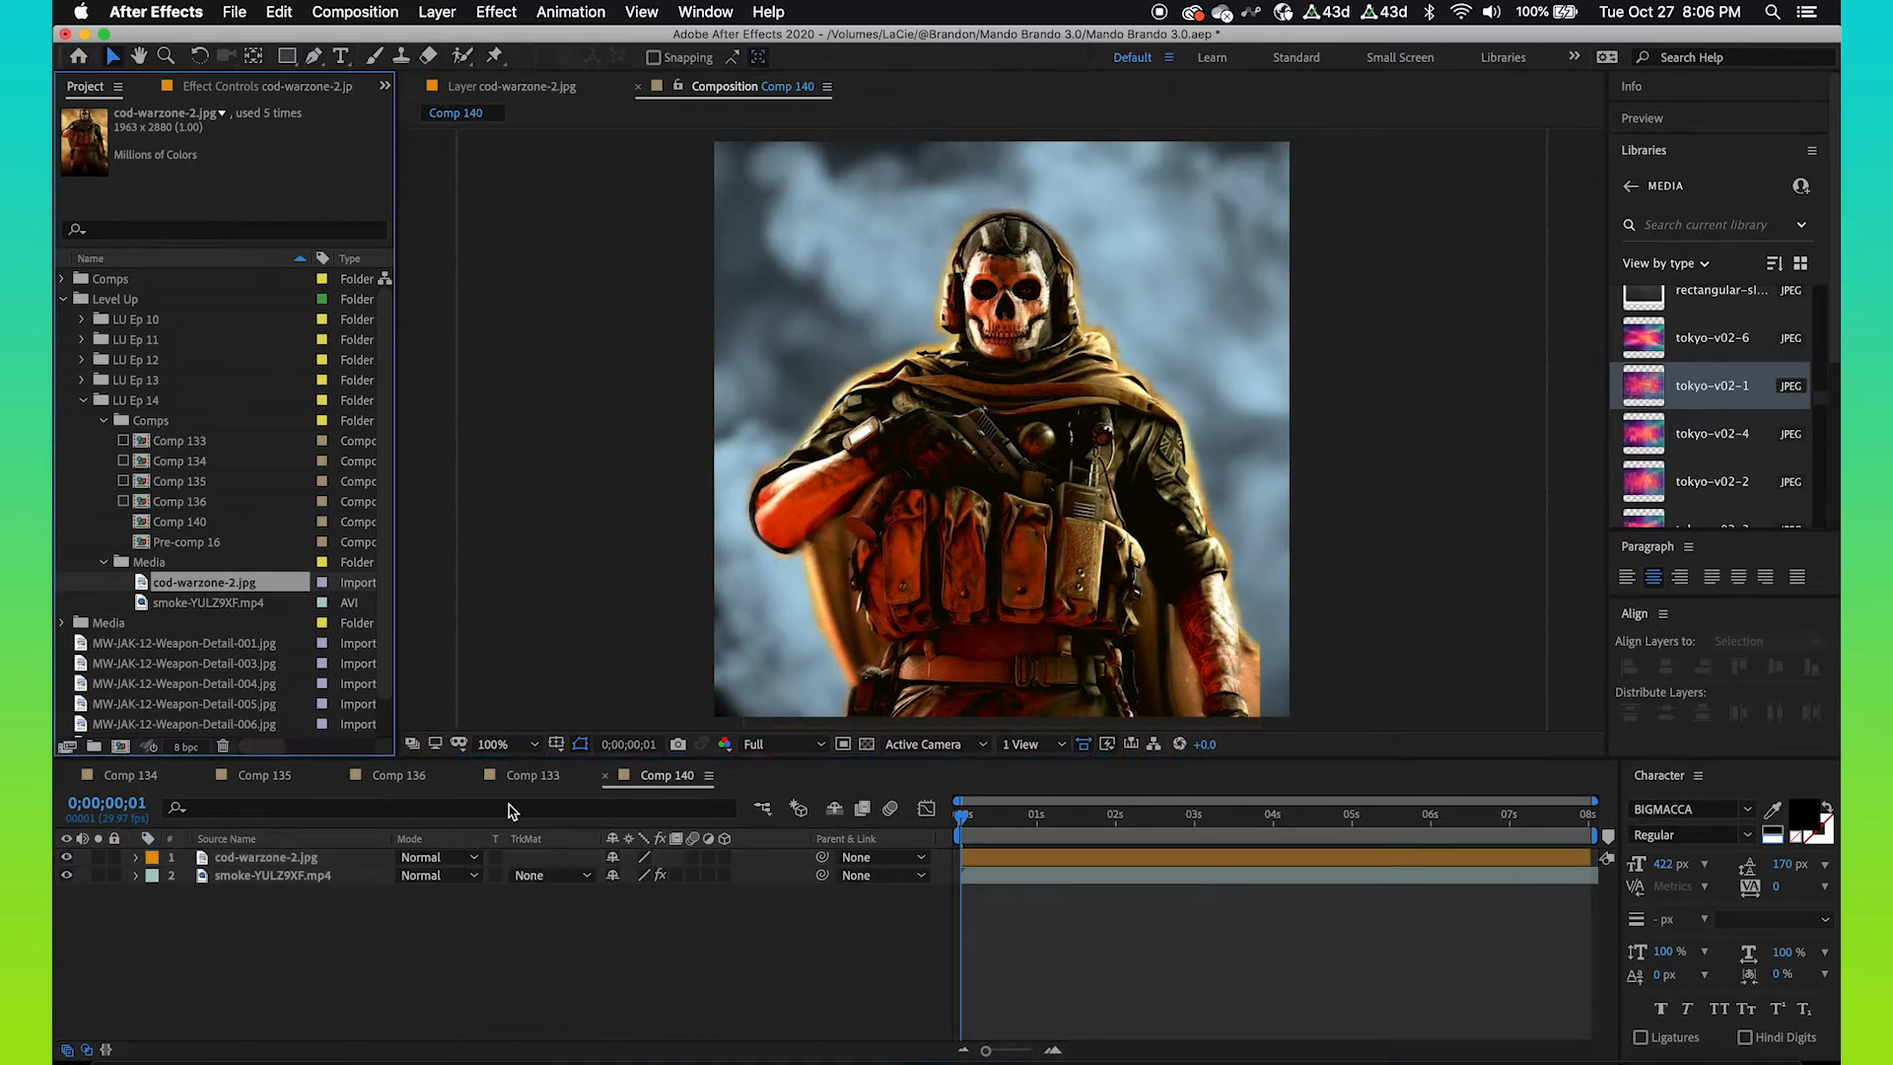
- Adjust the expansion of the soldier's mask to -18 pixels, checking the edge up close
click(268, 858)
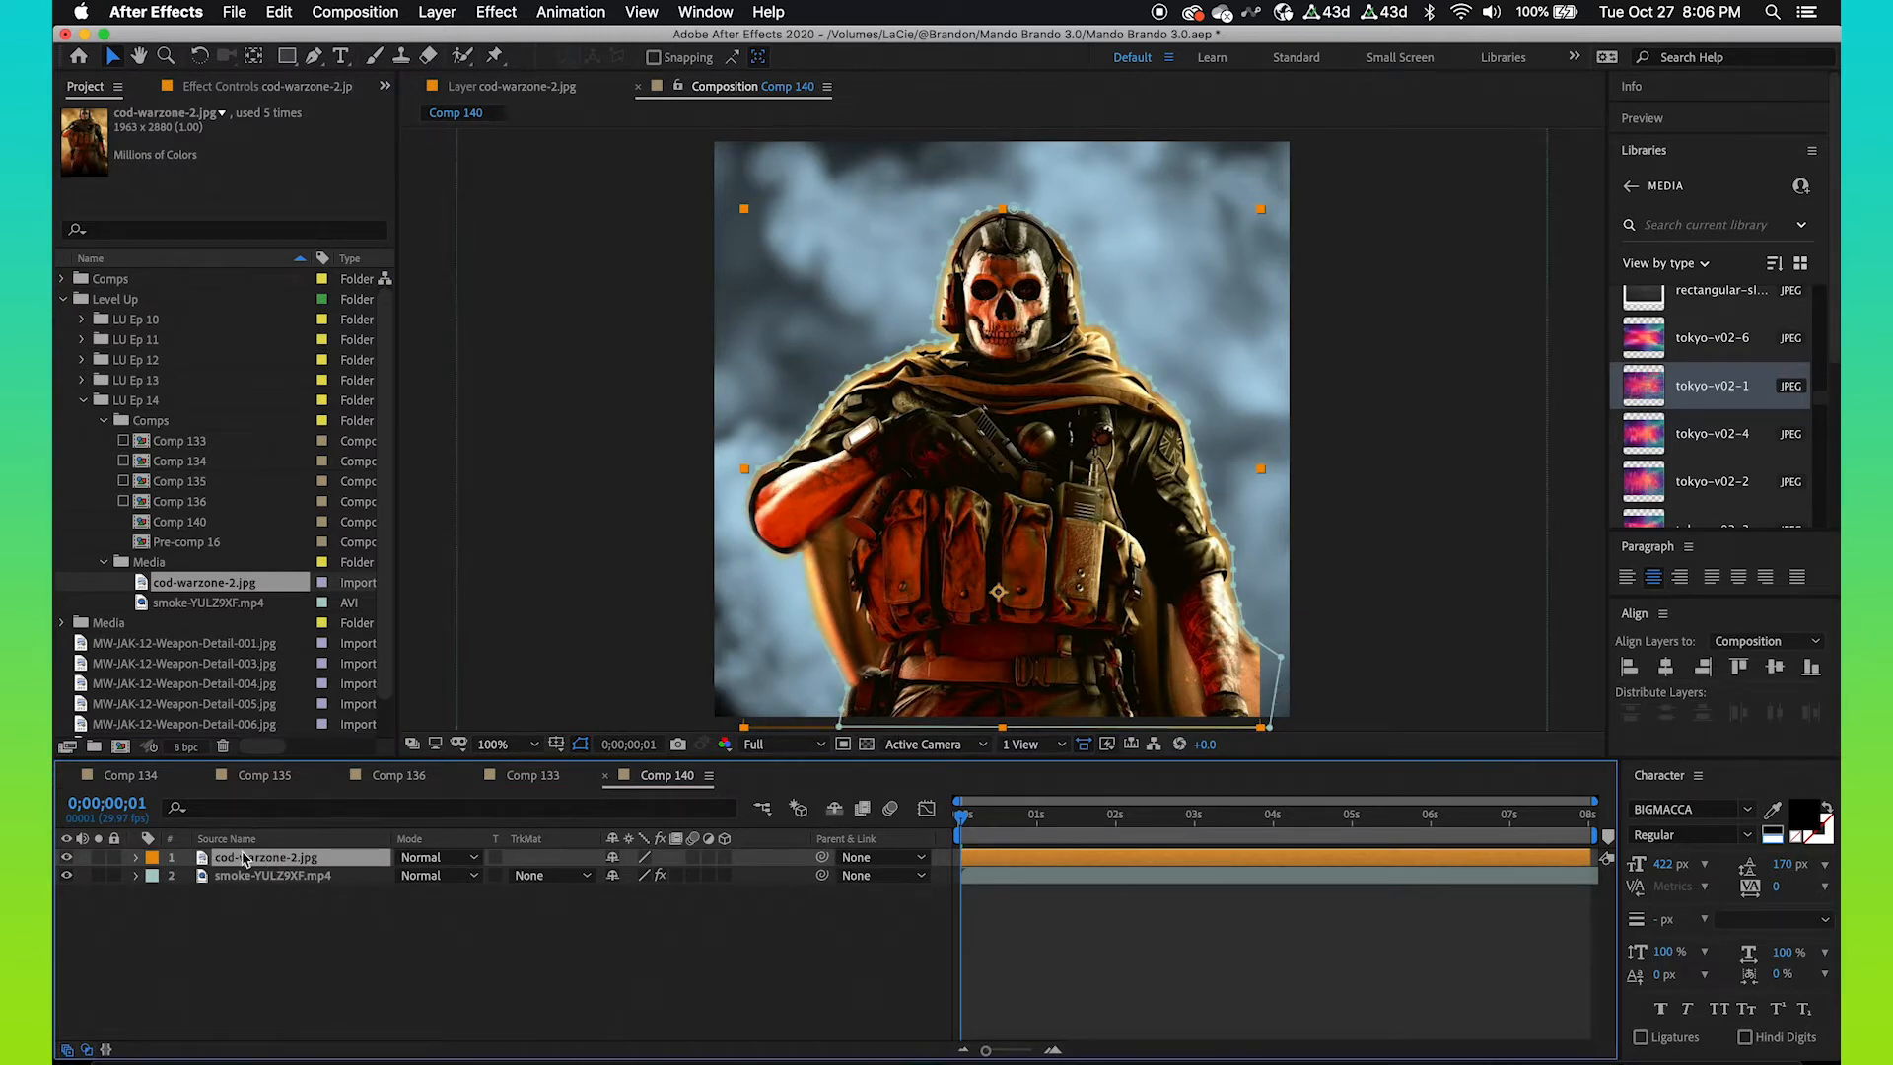
key(m)
key(m)
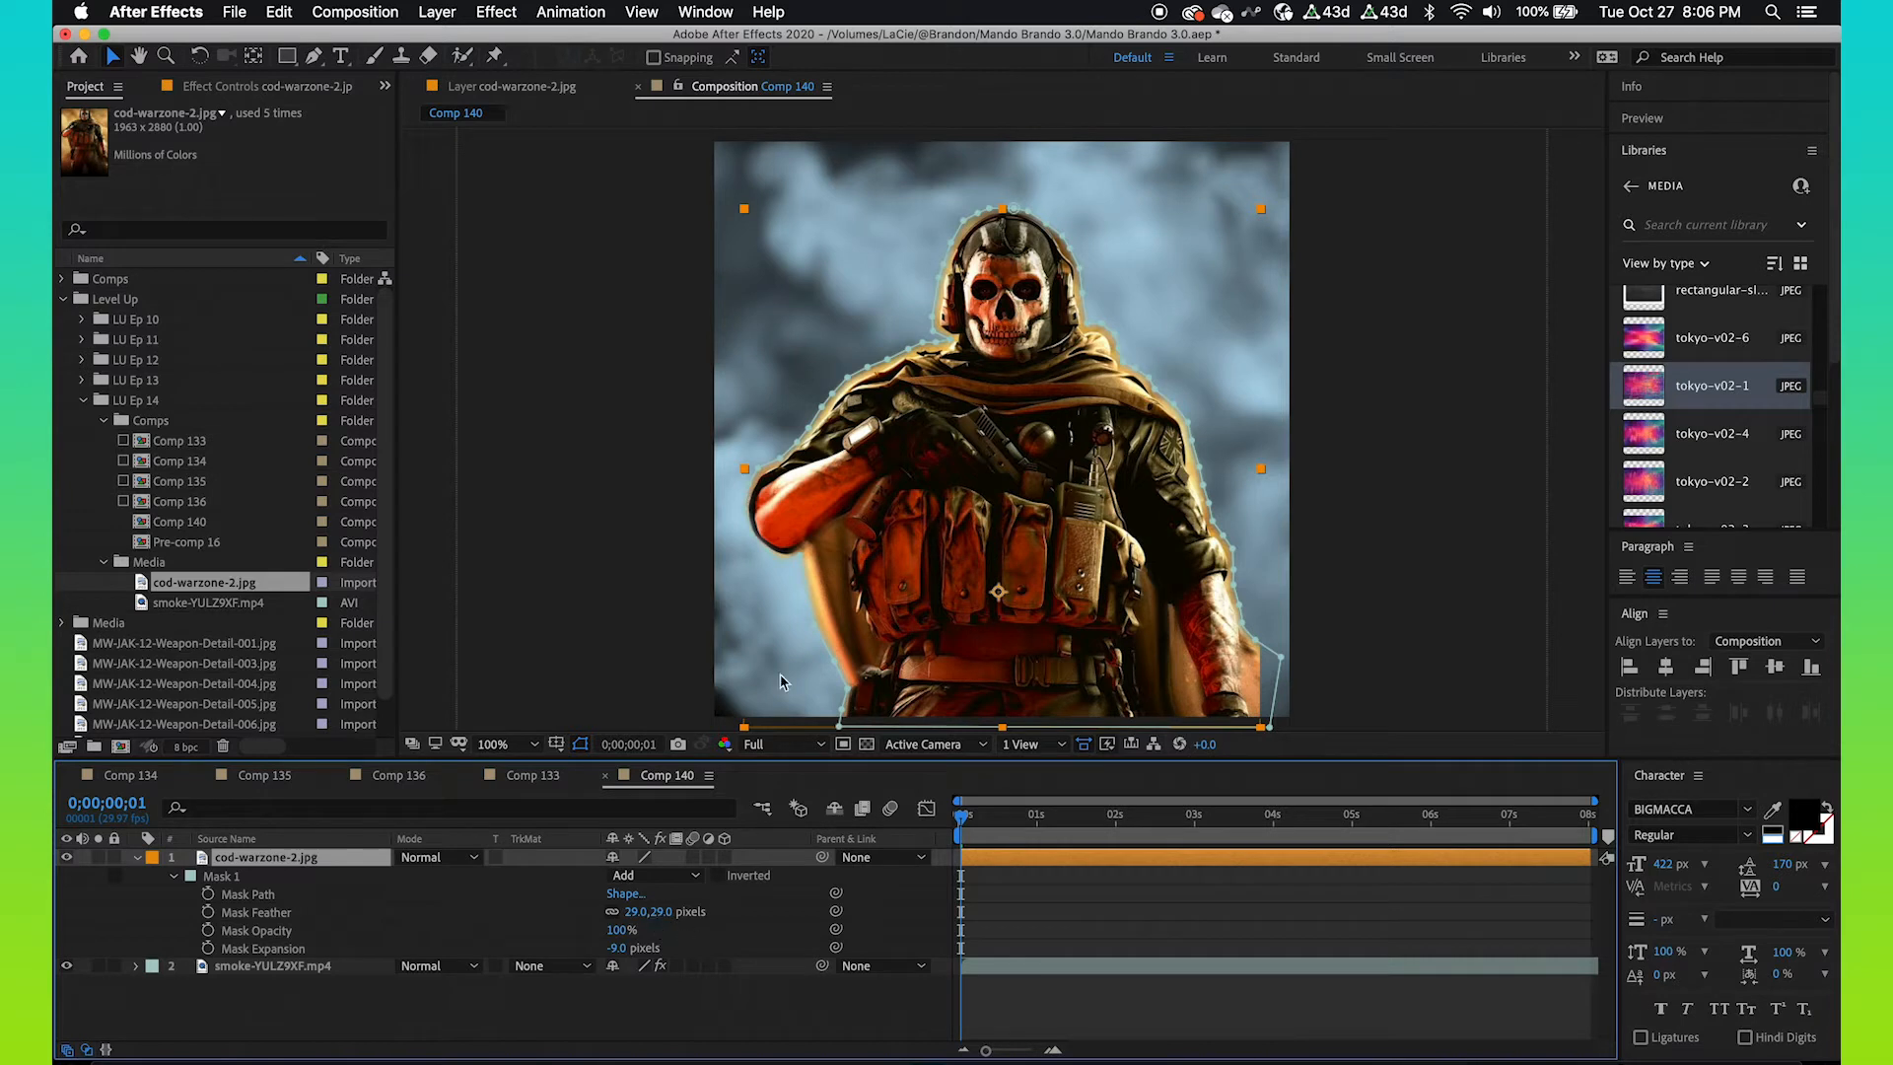
click(624, 1006)
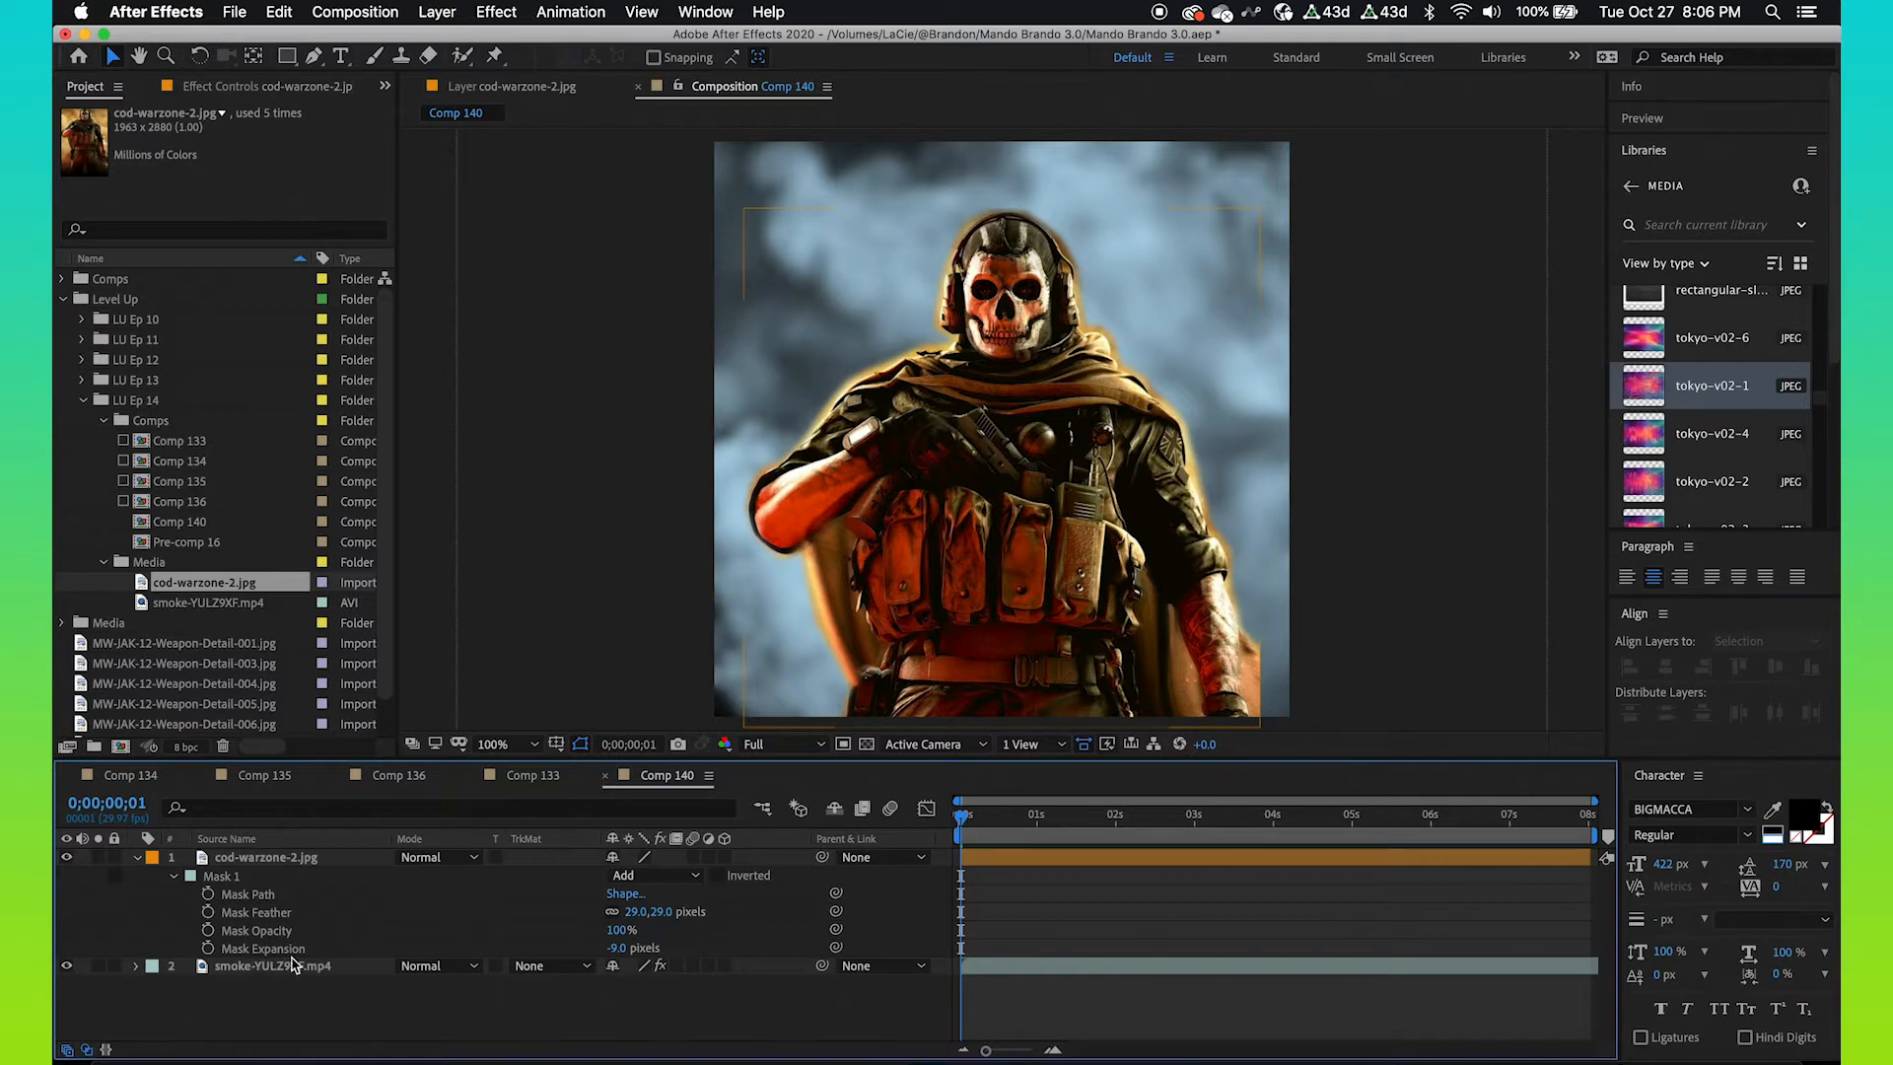
drag(619, 948, 570, 943)
key(period)
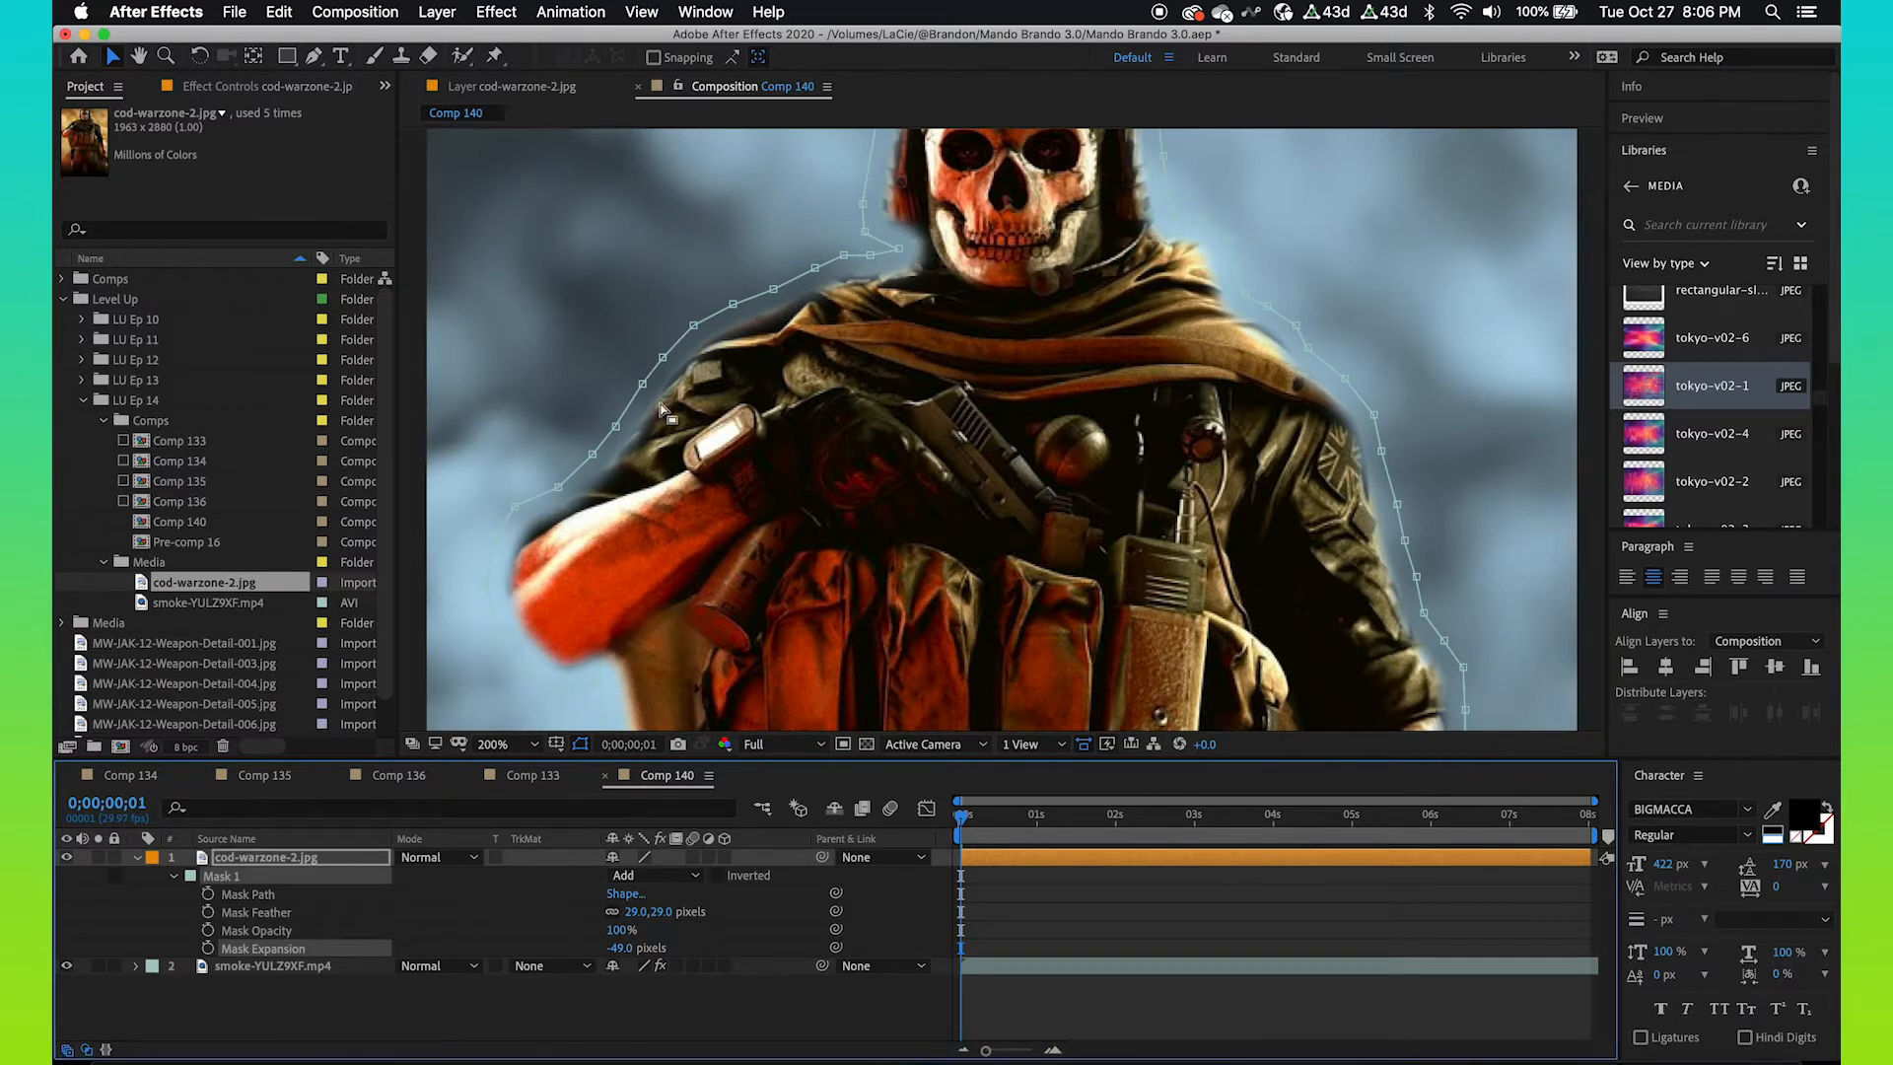
drag(628, 959, 658, 955)
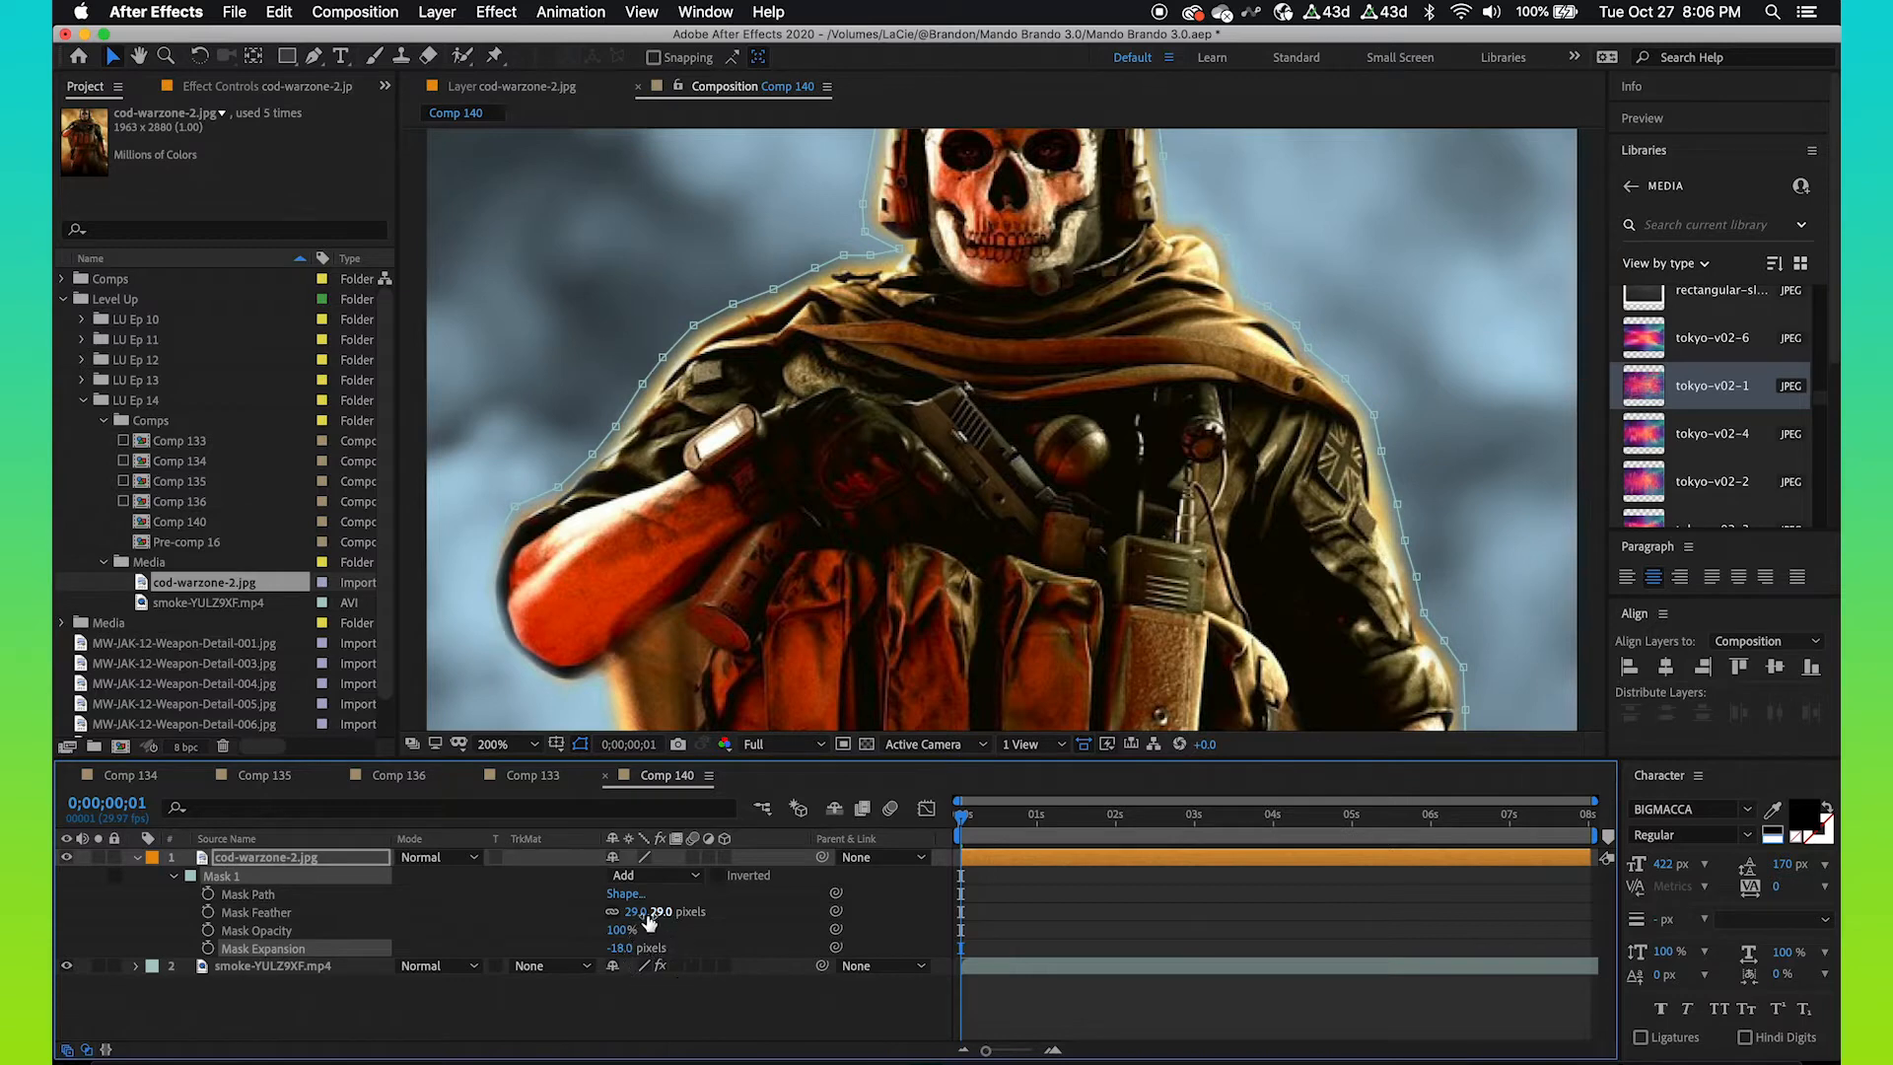
click(427, 1025)
key(comma)
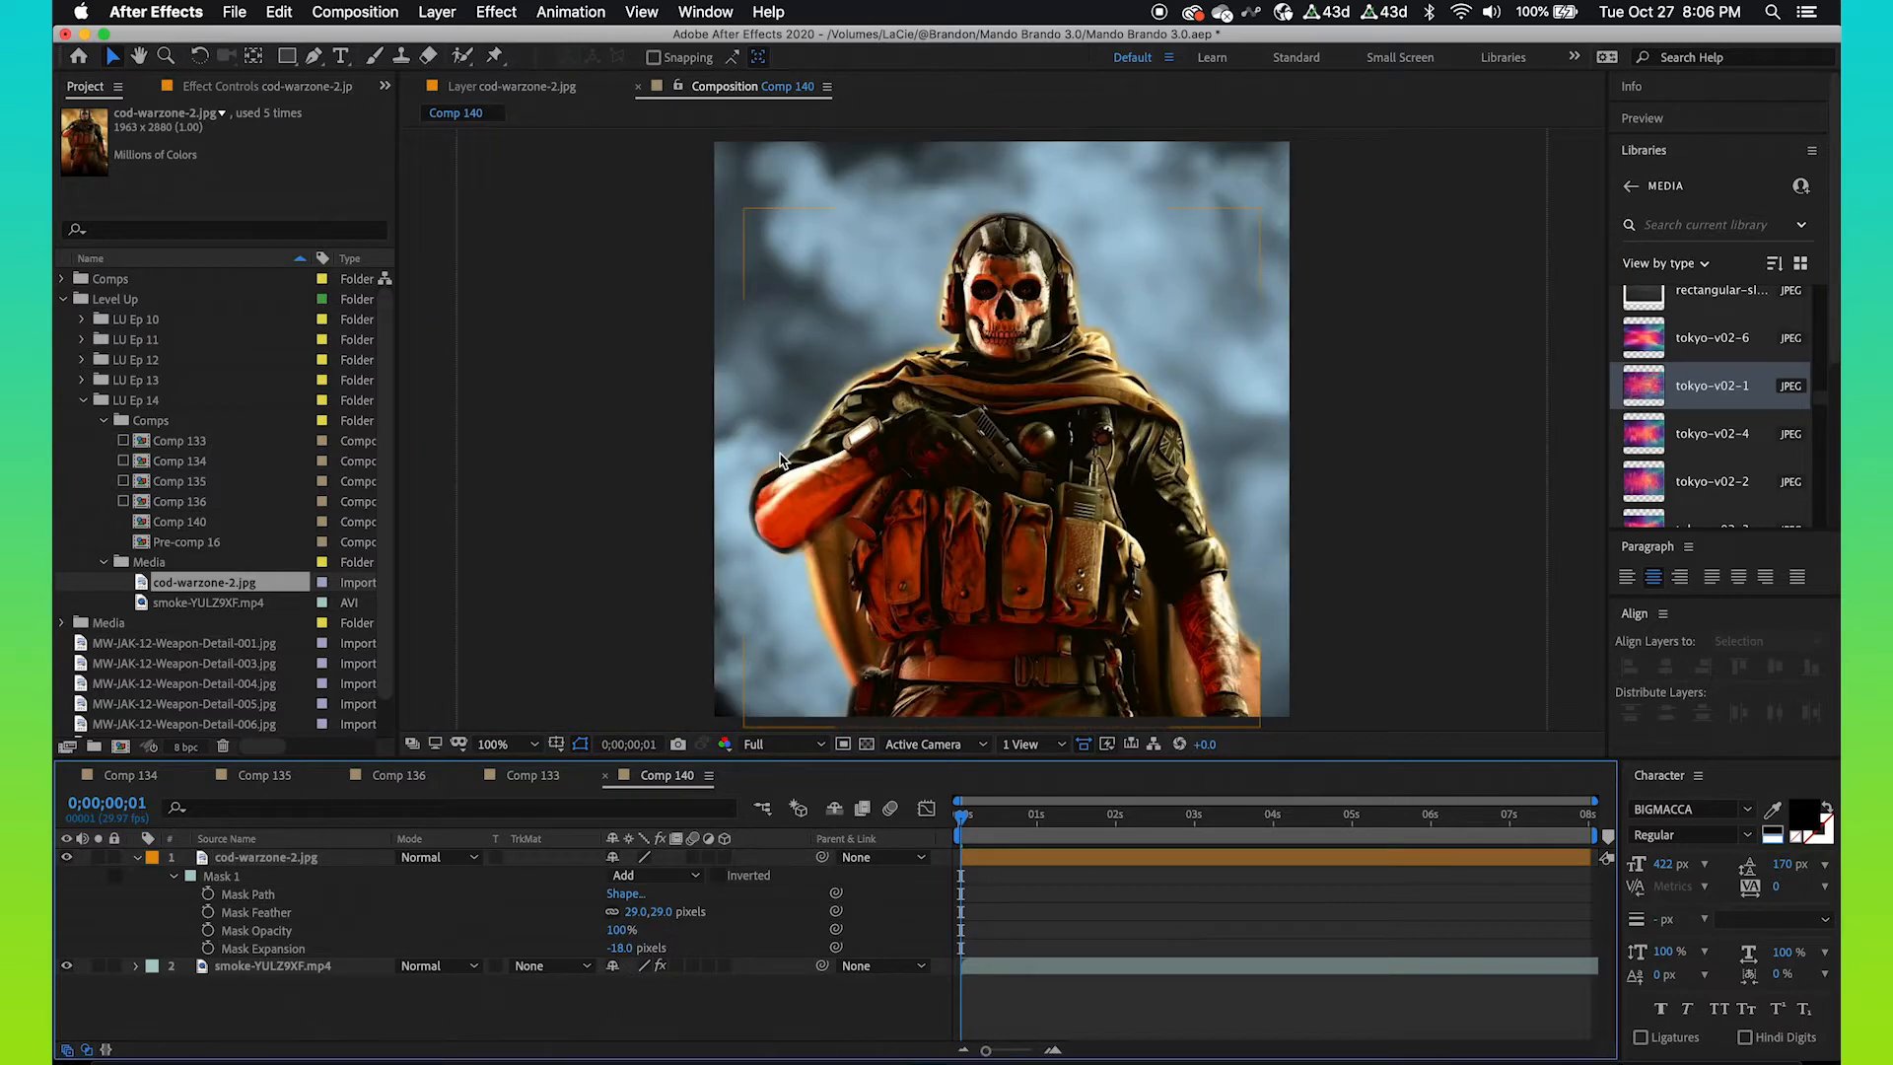
click(136, 857)
- Copy the Lumetri Color and Photo Filter effects from the smoke layer onto the cod-warzone-2.jpg layer
click(265, 857)
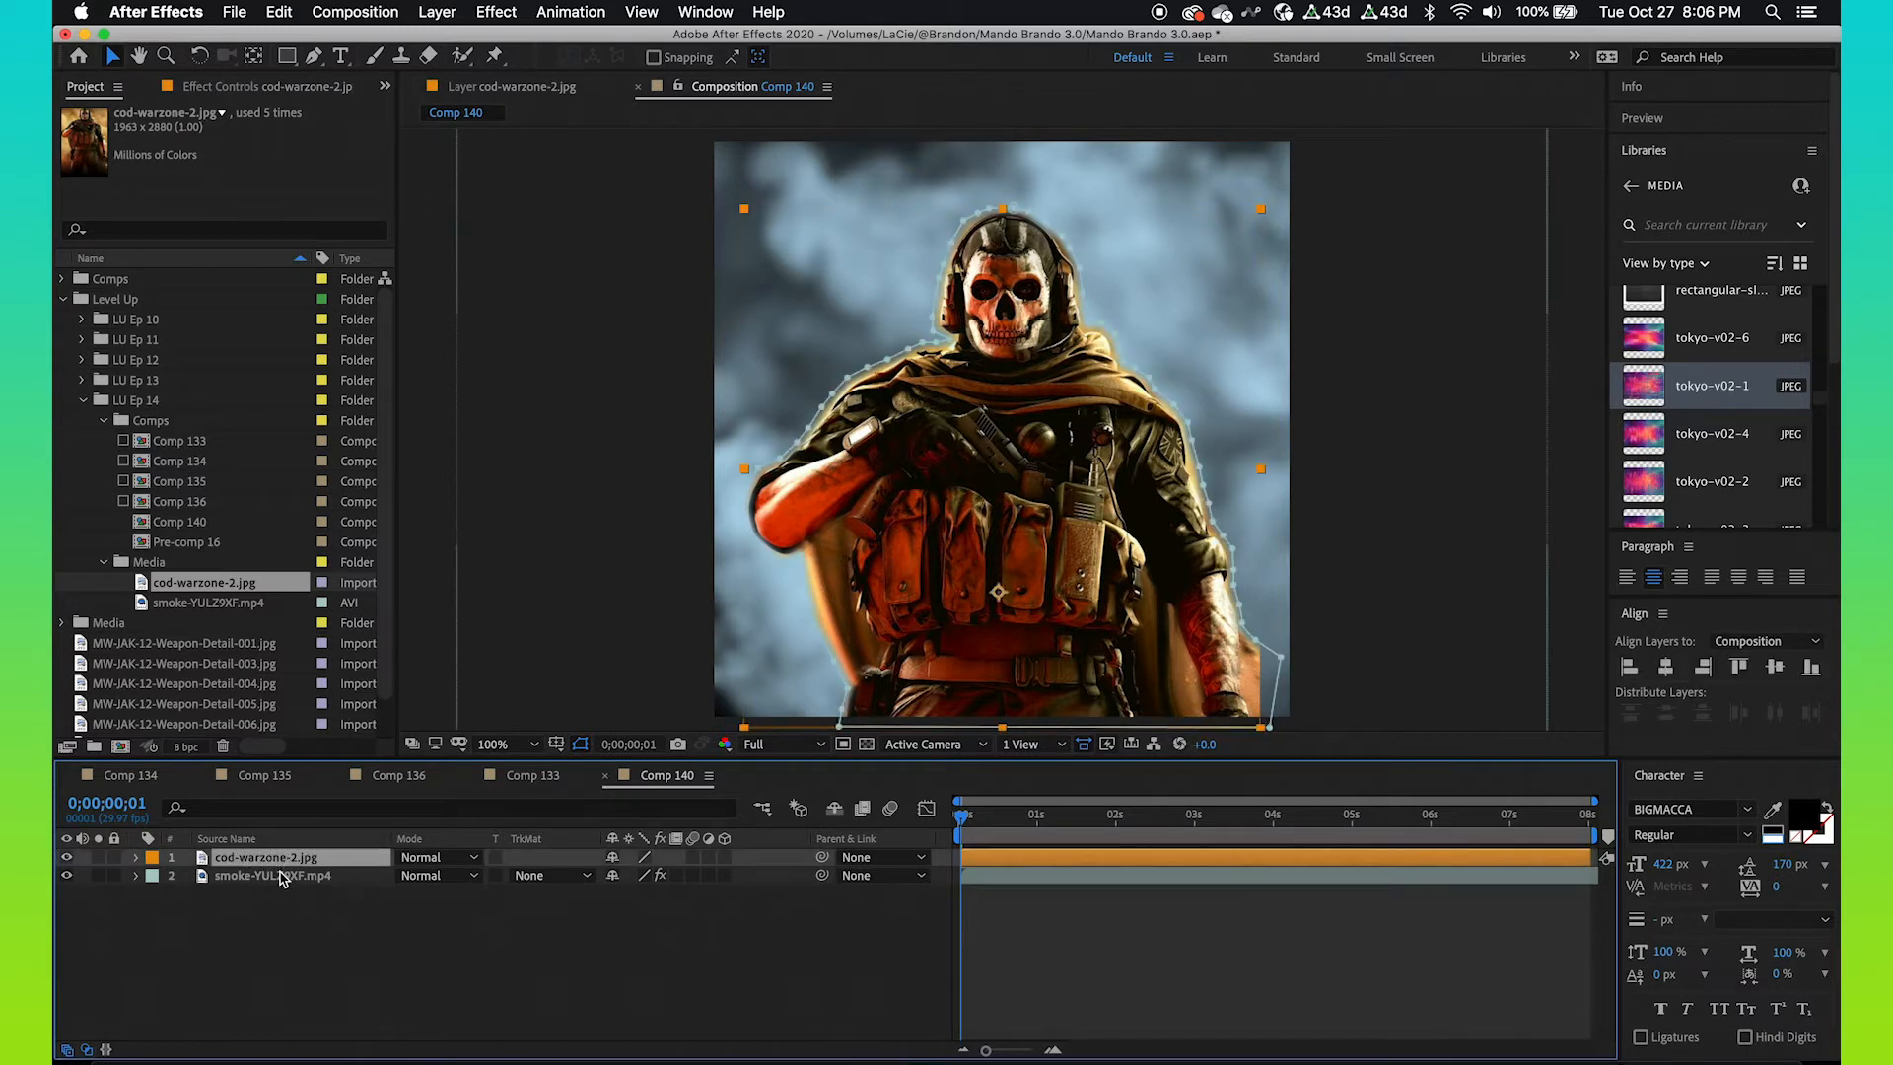
click(276, 875)
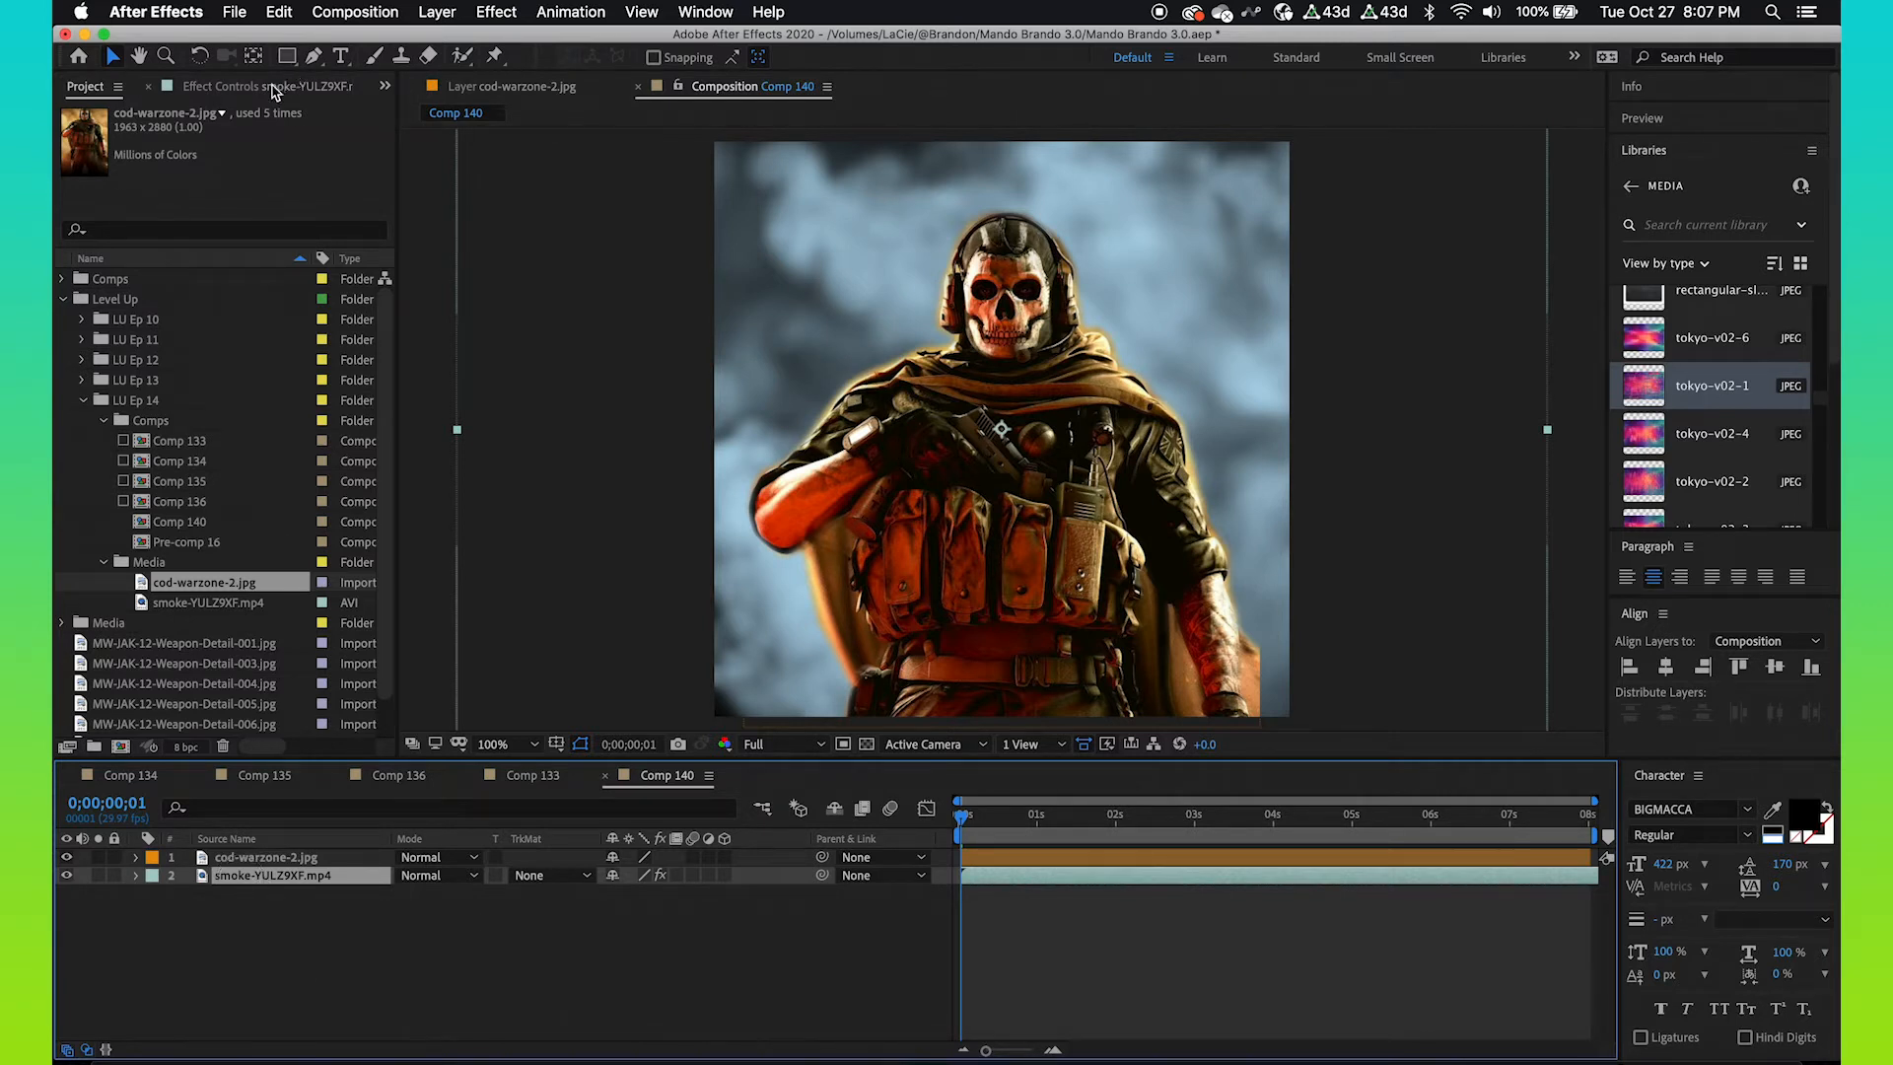
click(272, 87)
click(139, 133)
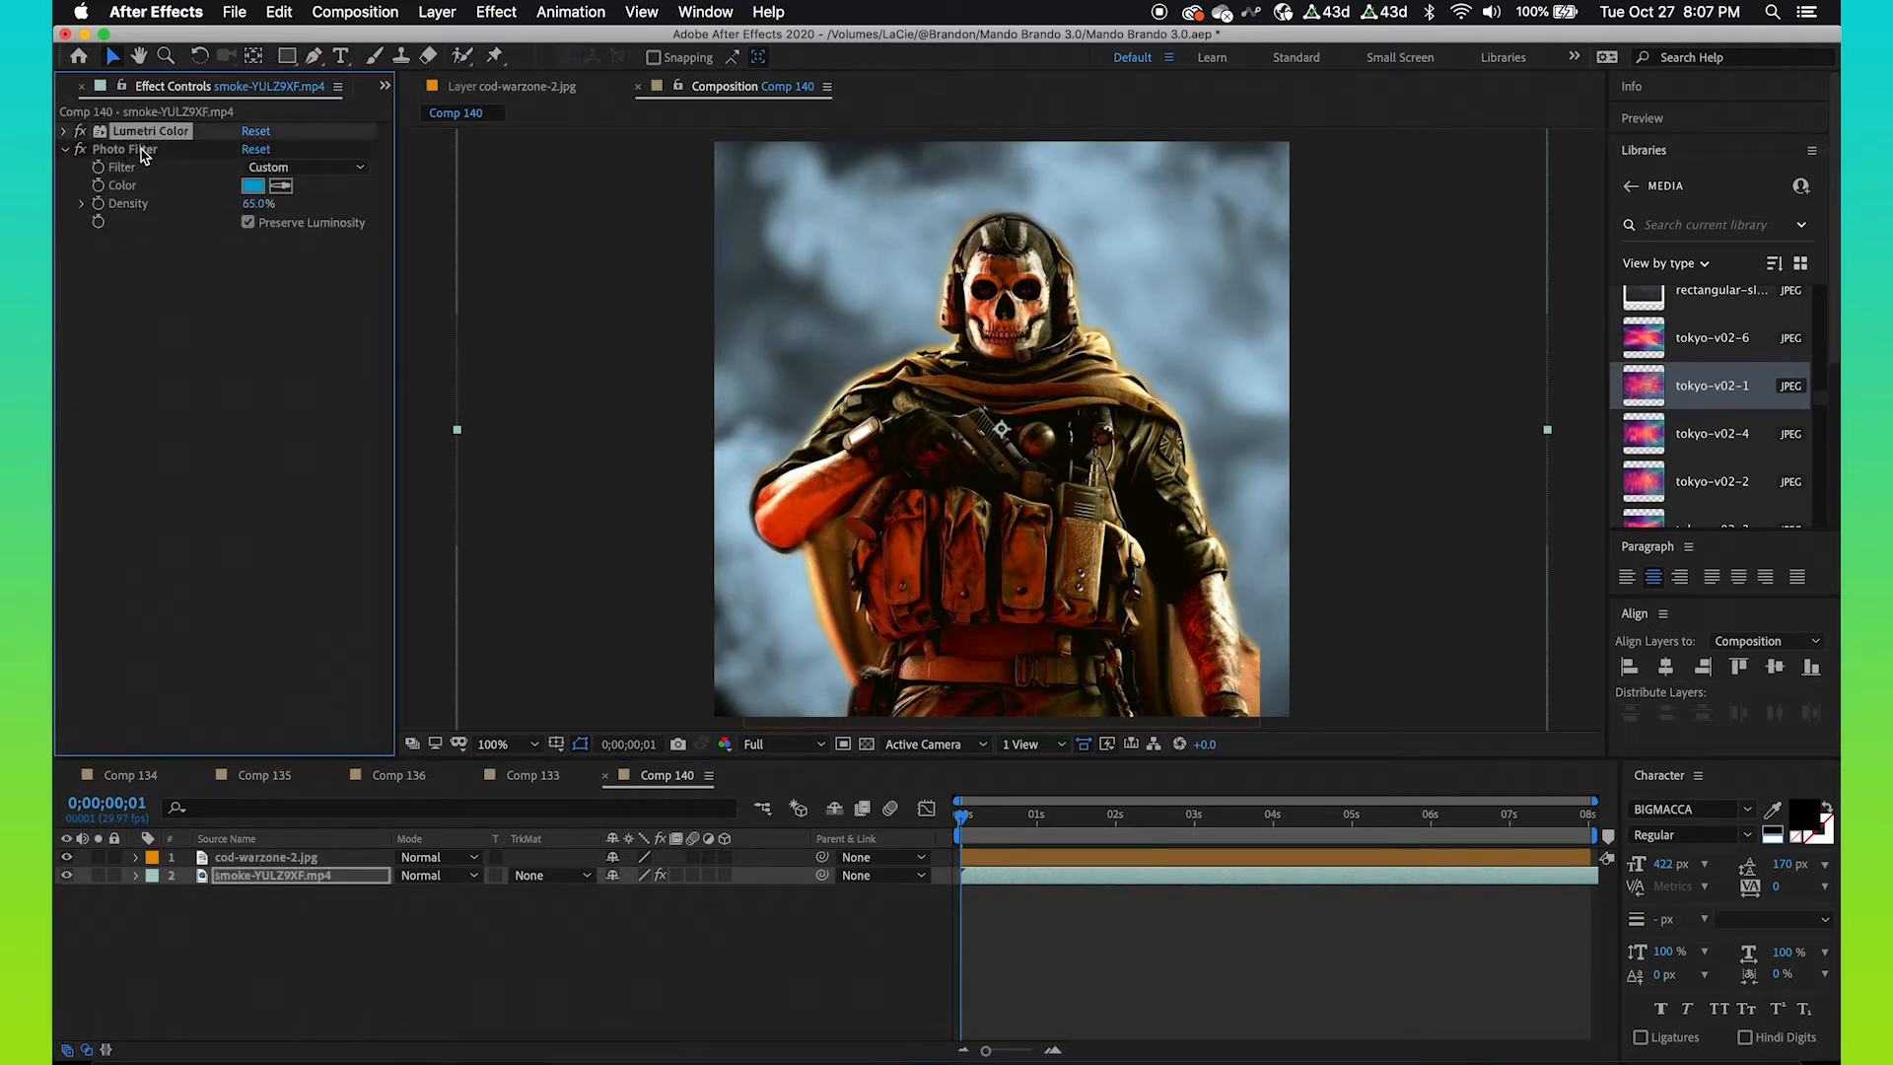
shift+click(141, 149)
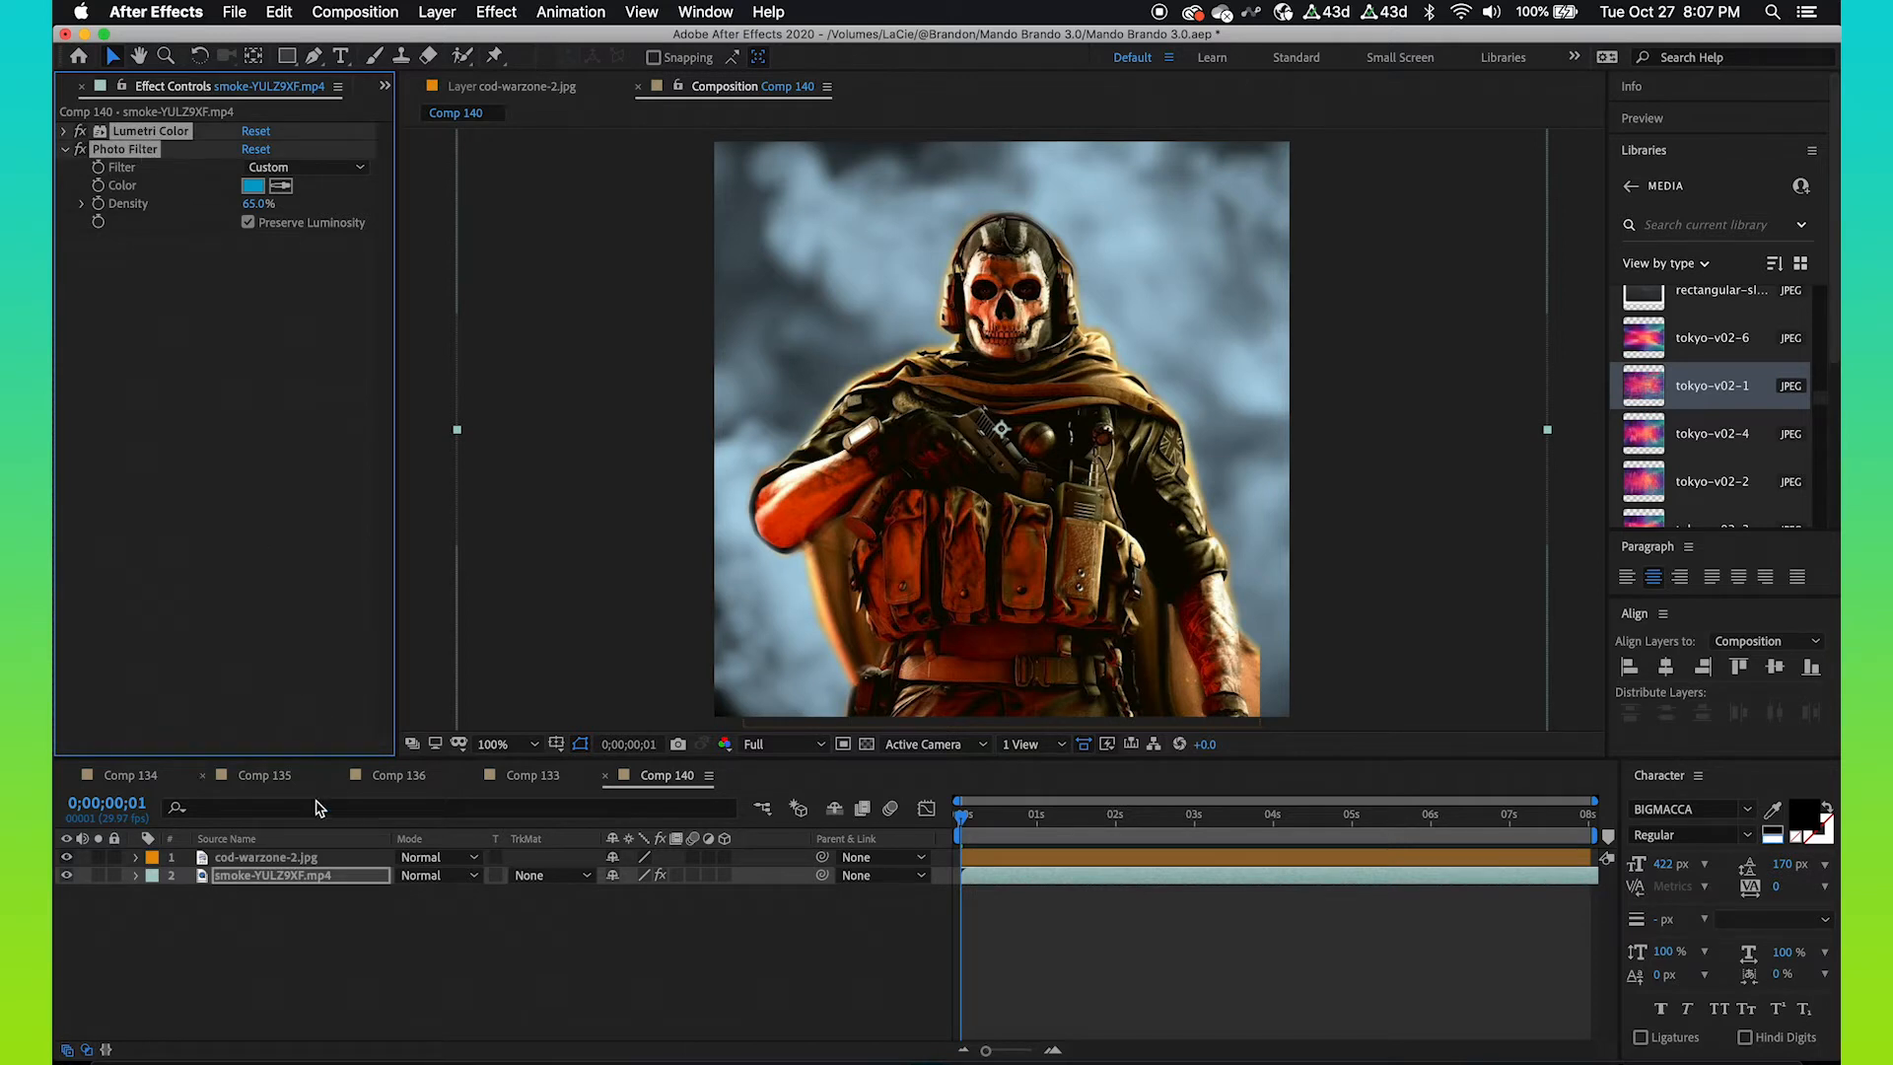
click(275, 860)
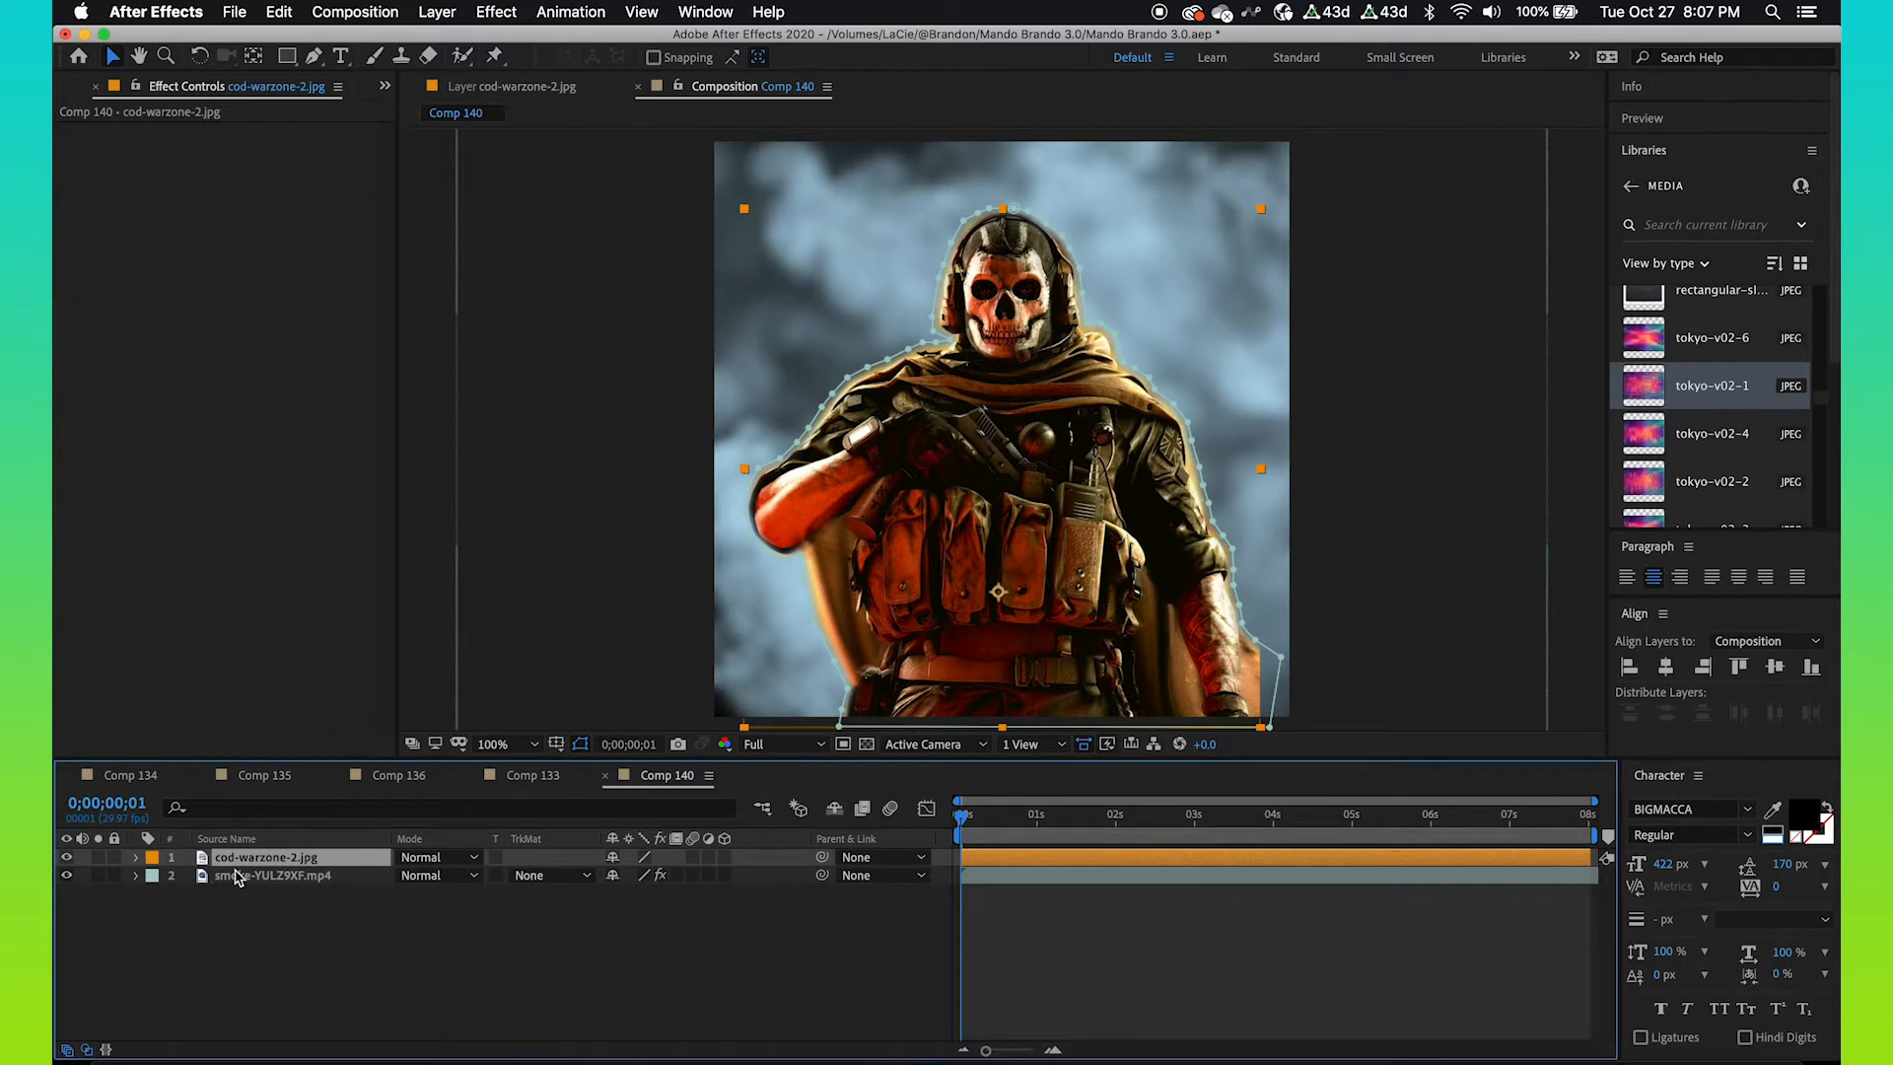
key(super+v)
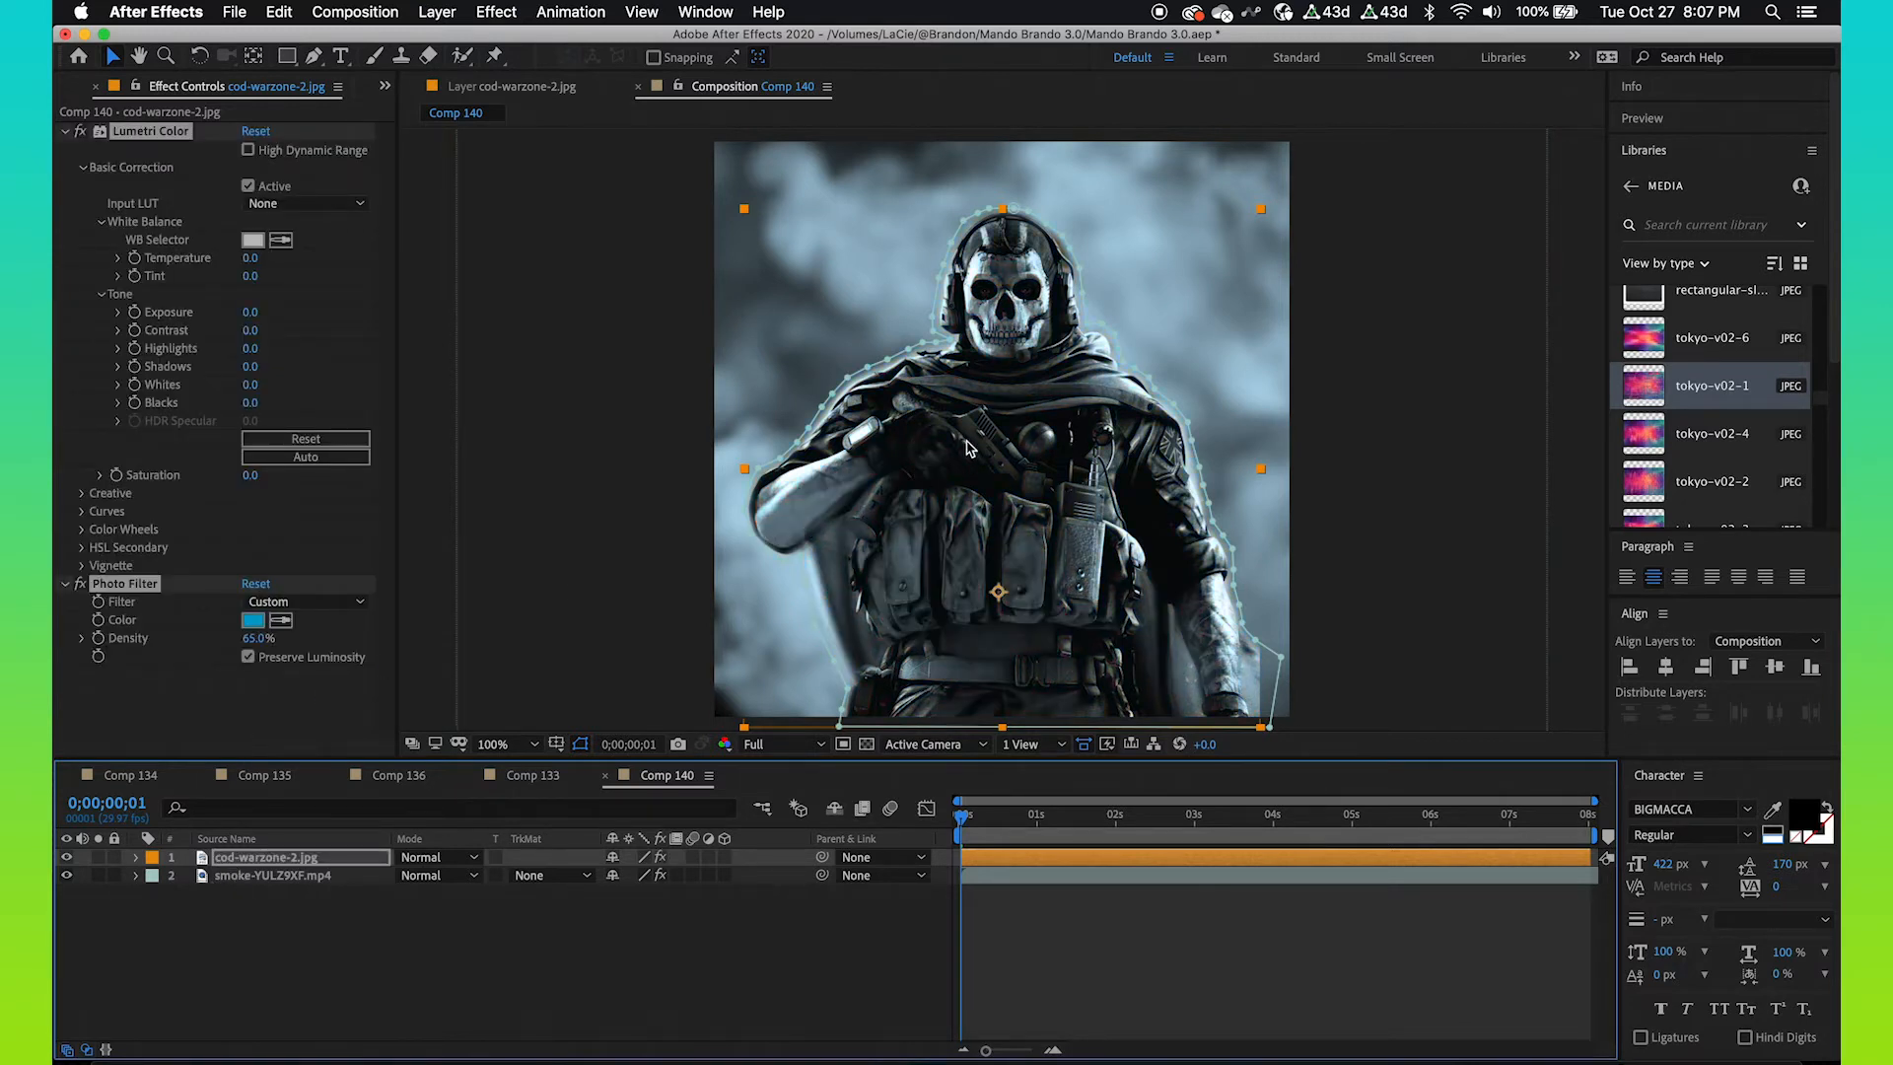
click(385, 971)
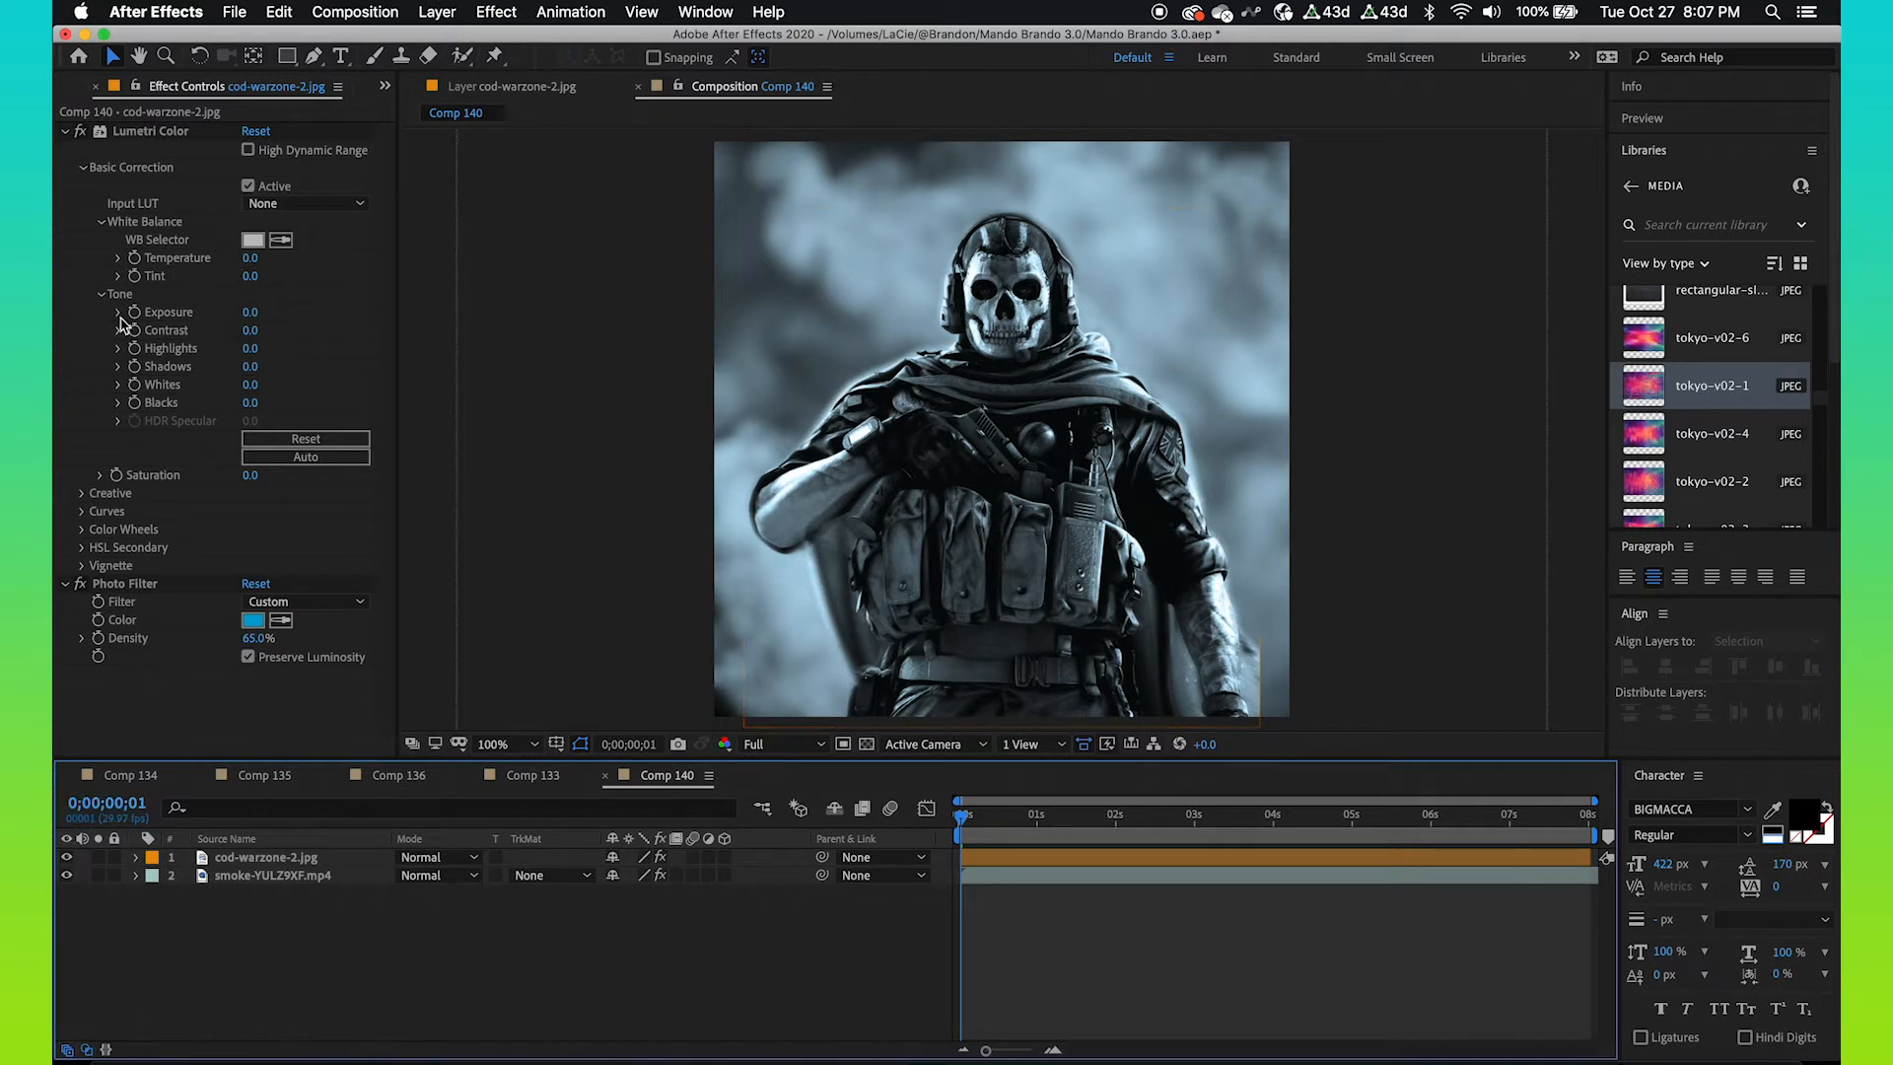
click(65, 131)
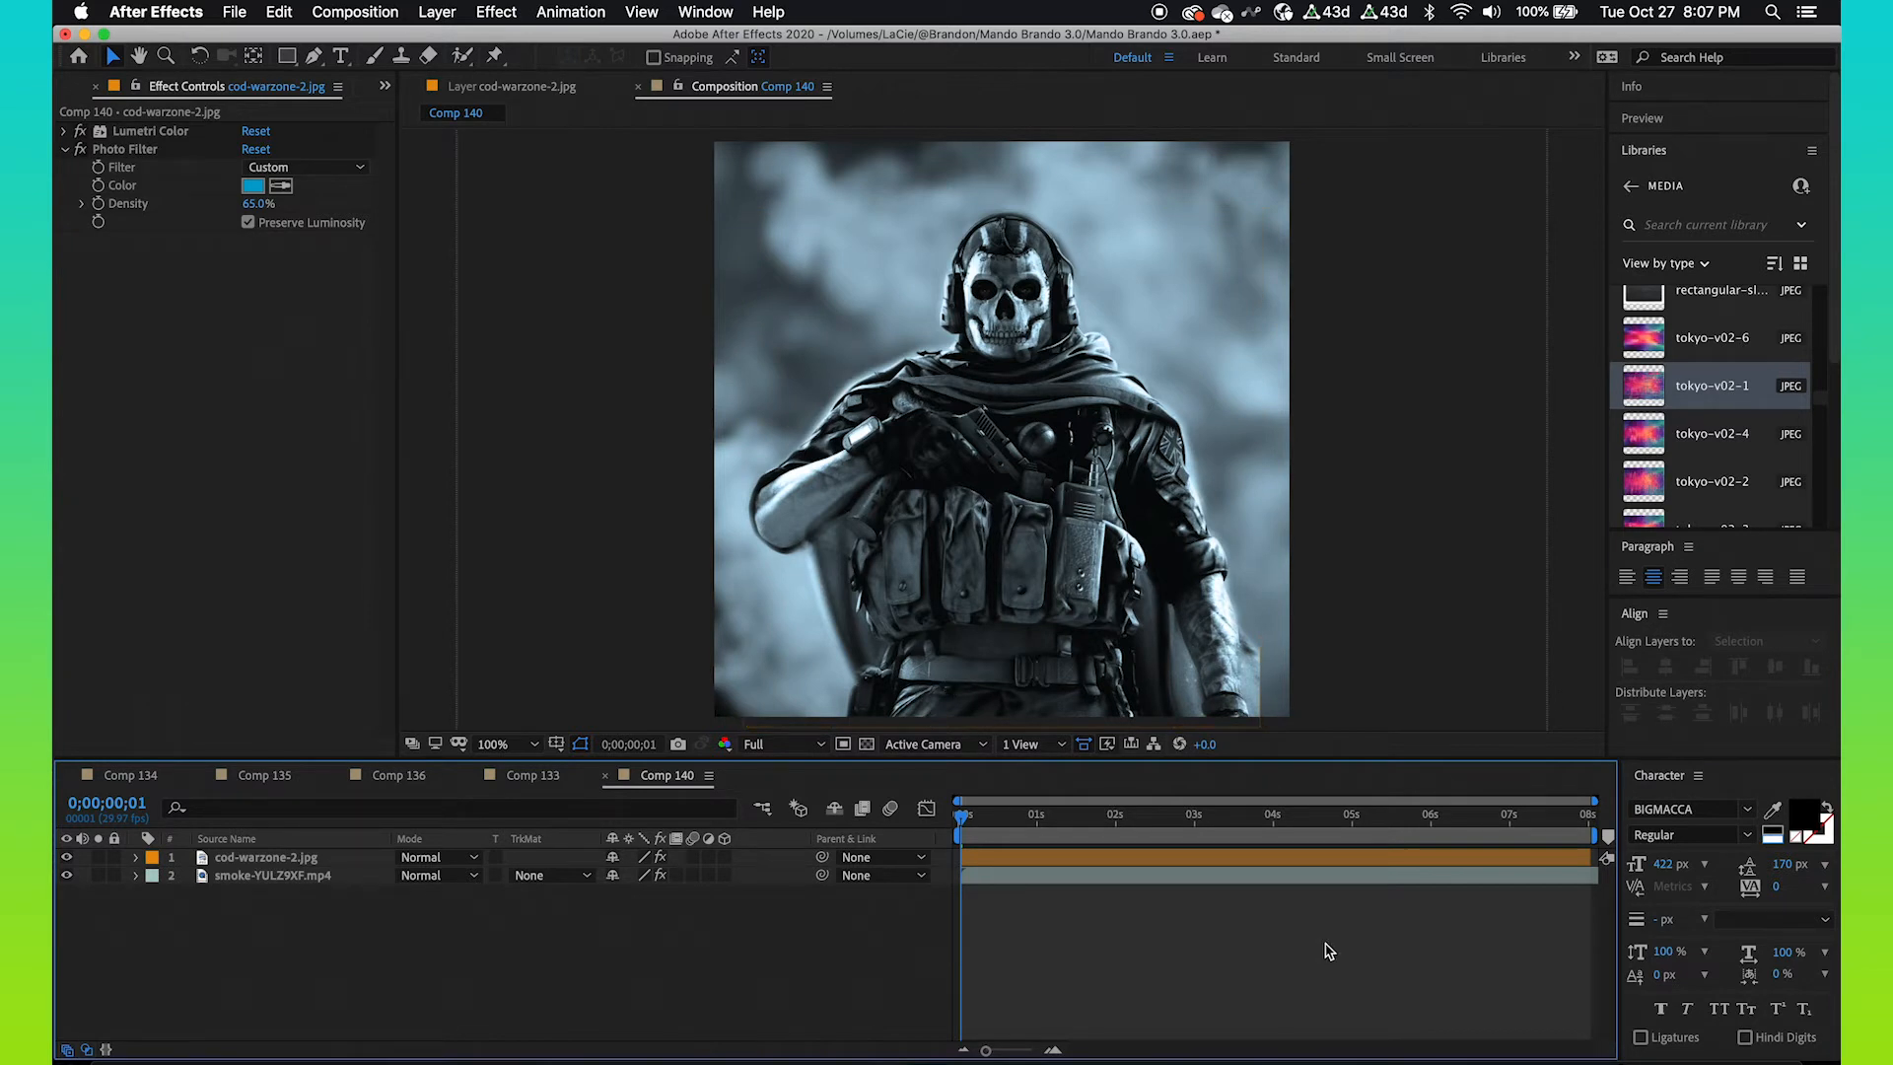
- Scale the cod-warzone-2.jpg layer to 70% and move the soldier to the right edge of the frame, with part of his face cut off
click(974, 580)
key(s)
click(660, 876)
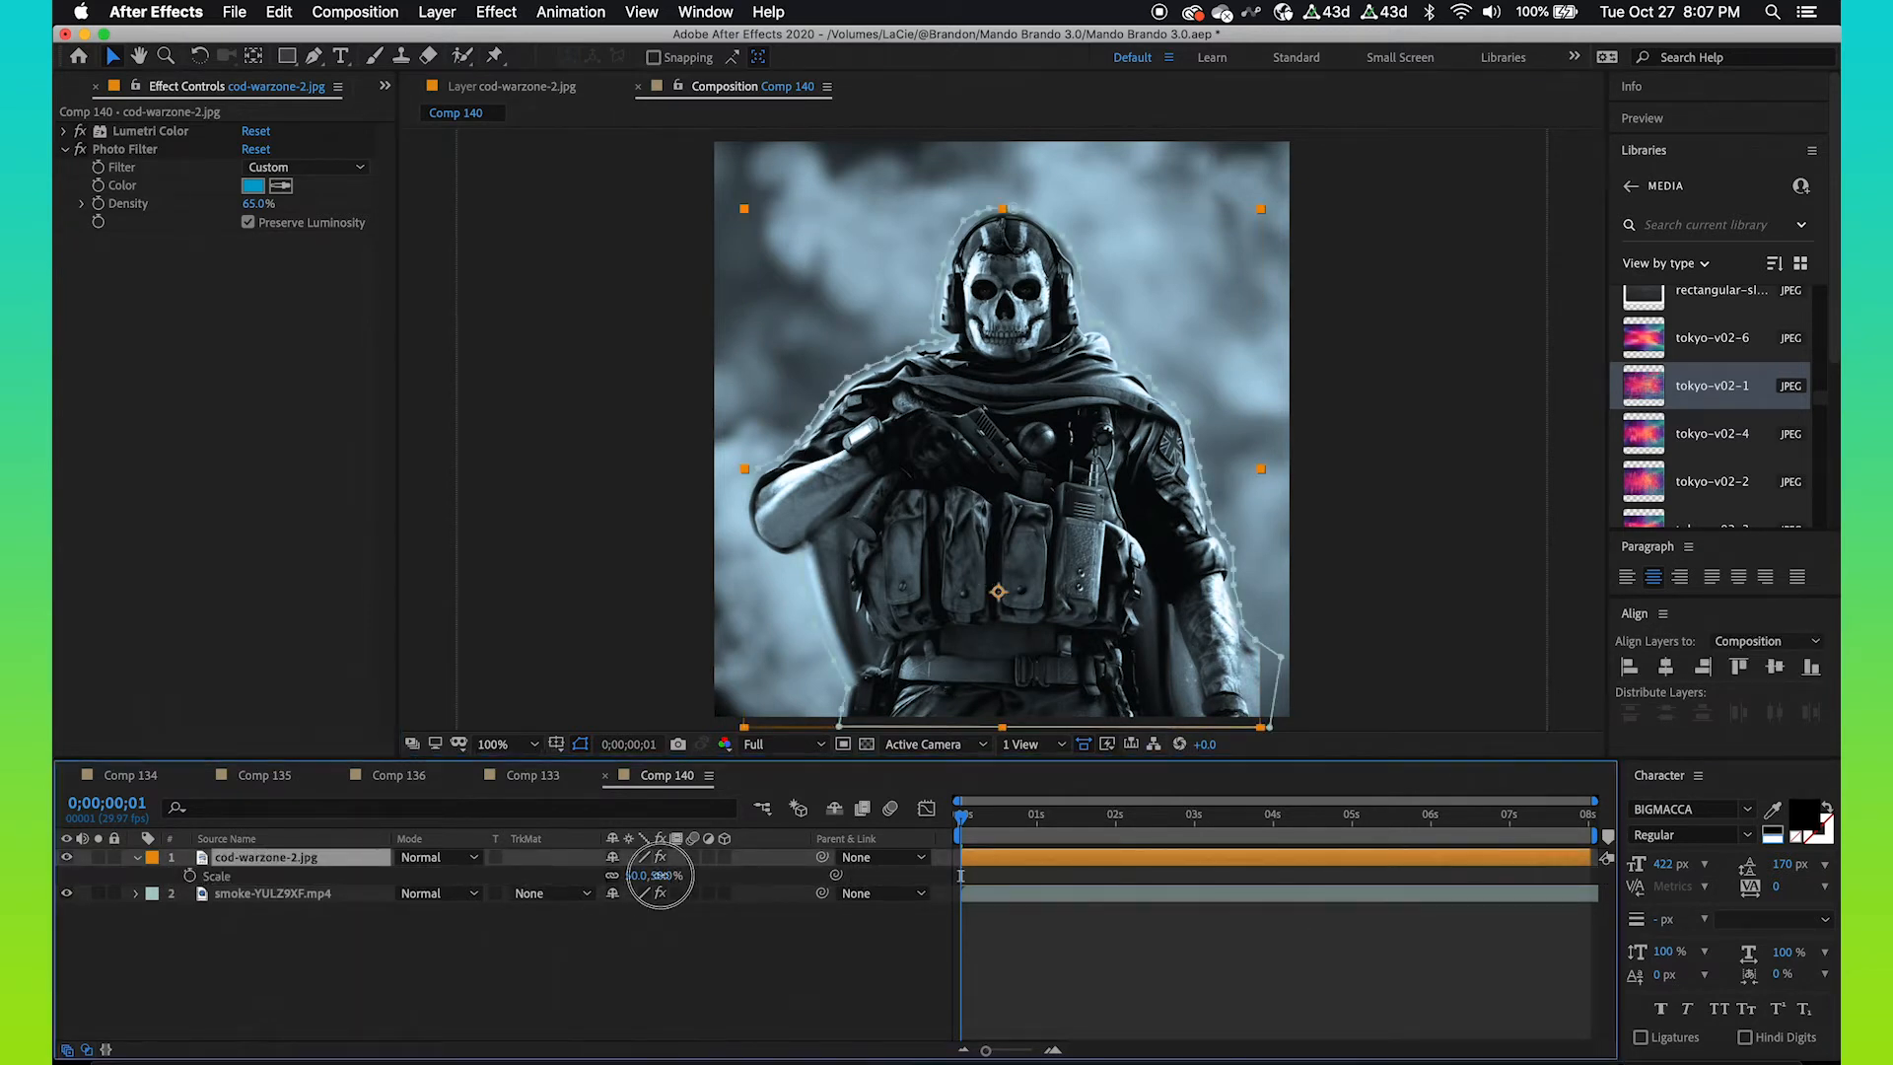
key(shift+Up)
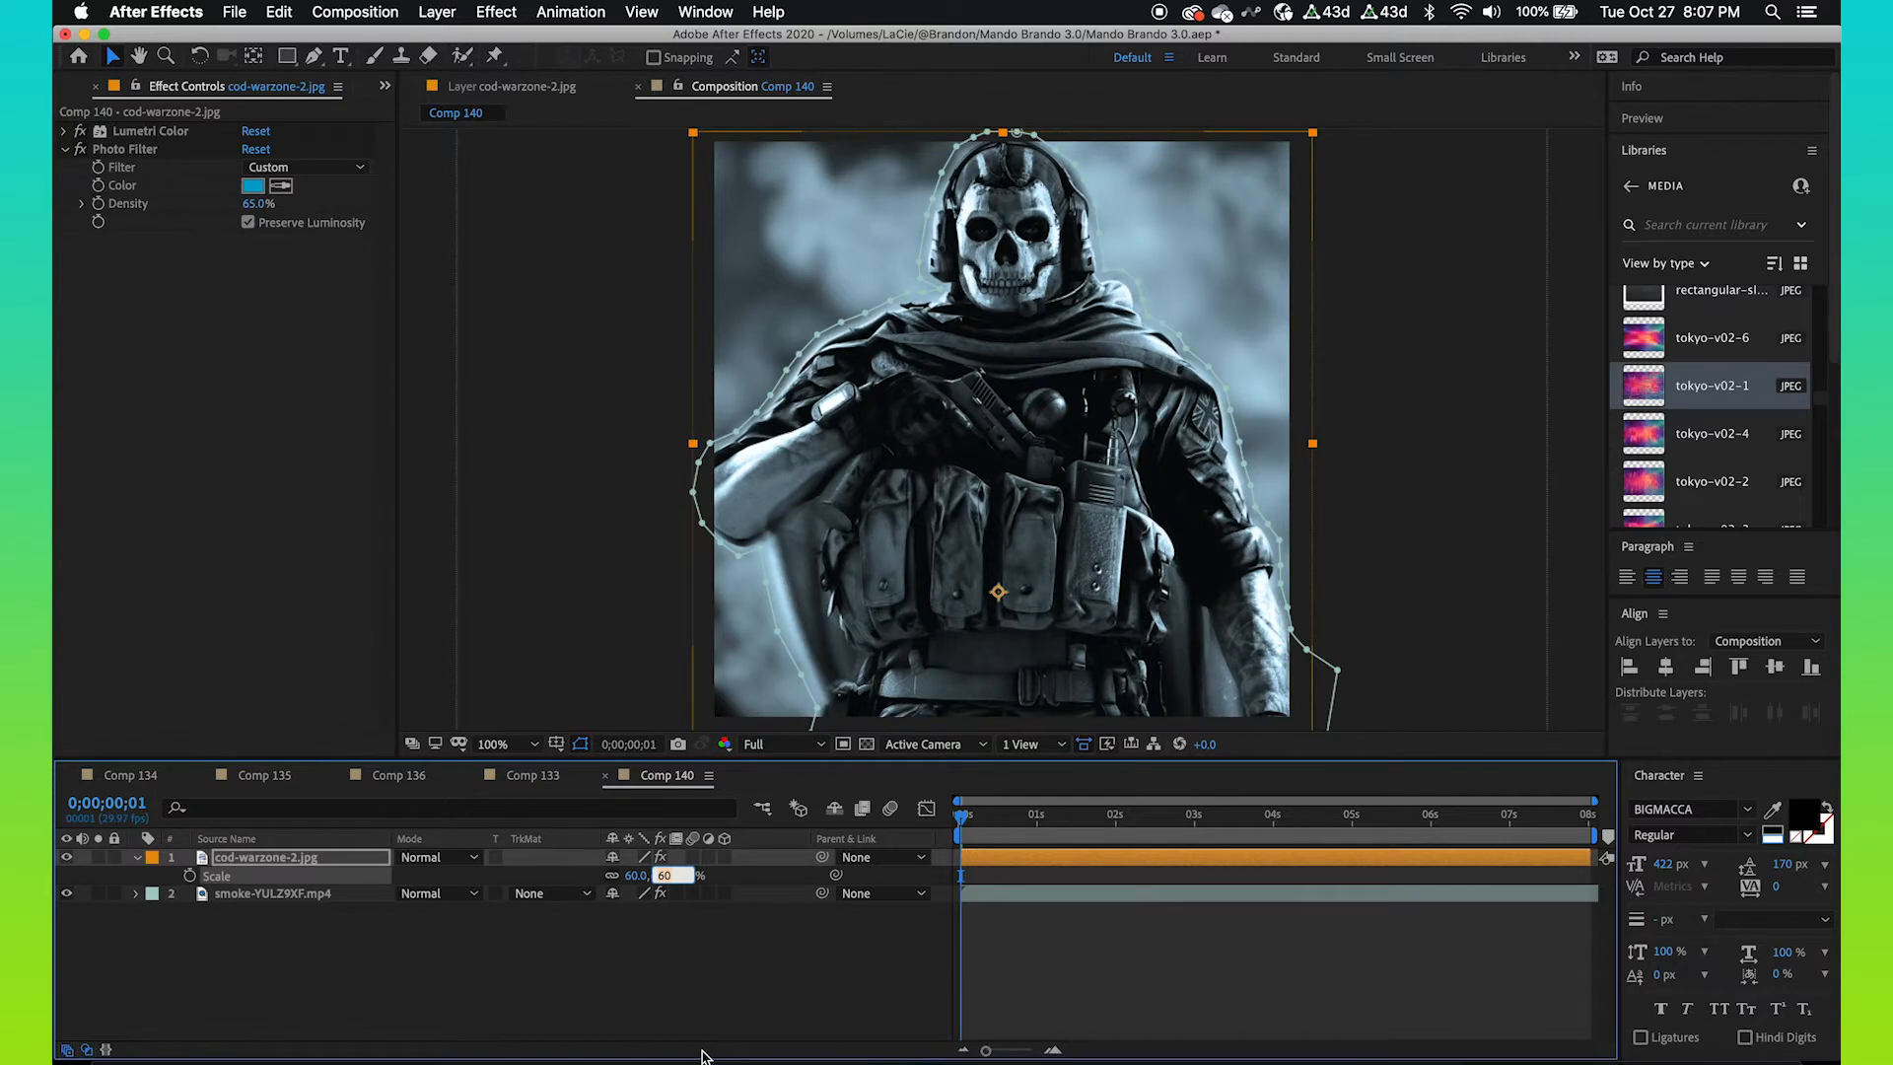
key(shift+Up)
drag(934, 382, 1188, 468)
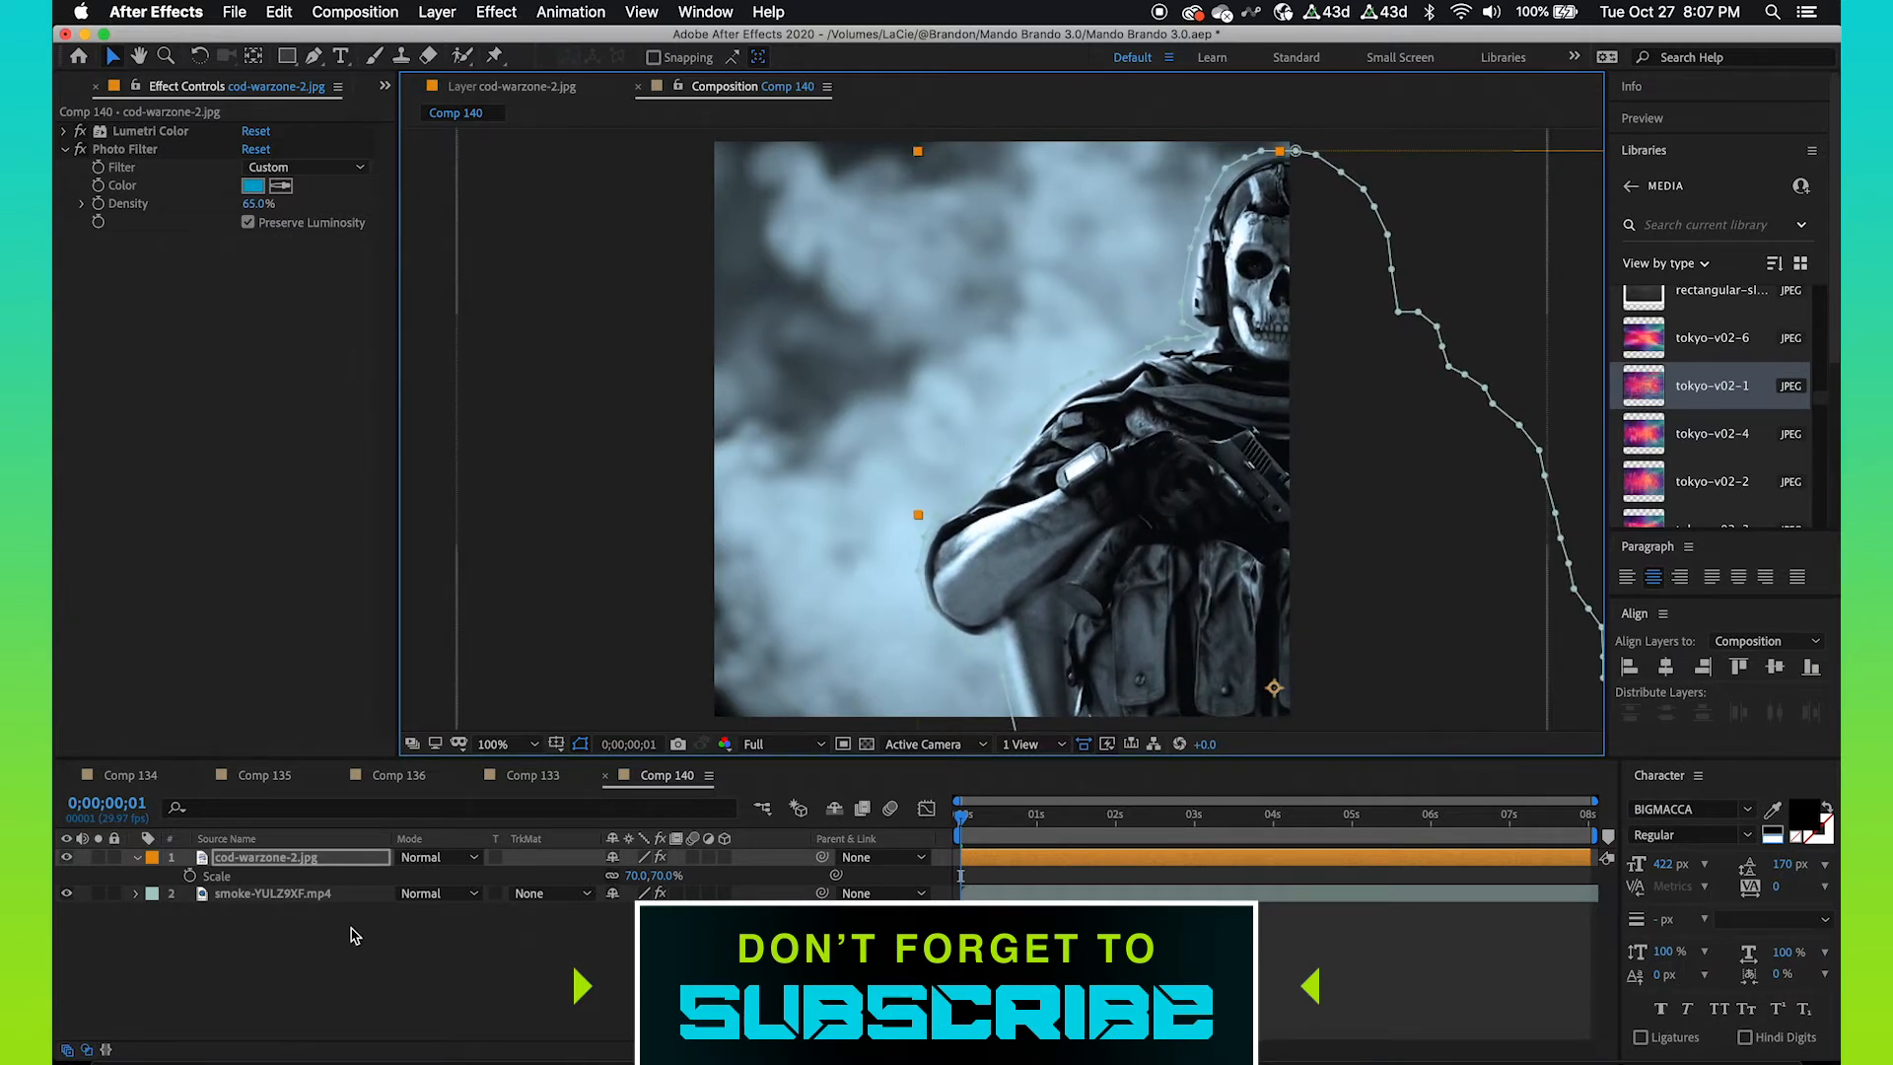
click(390, 994)
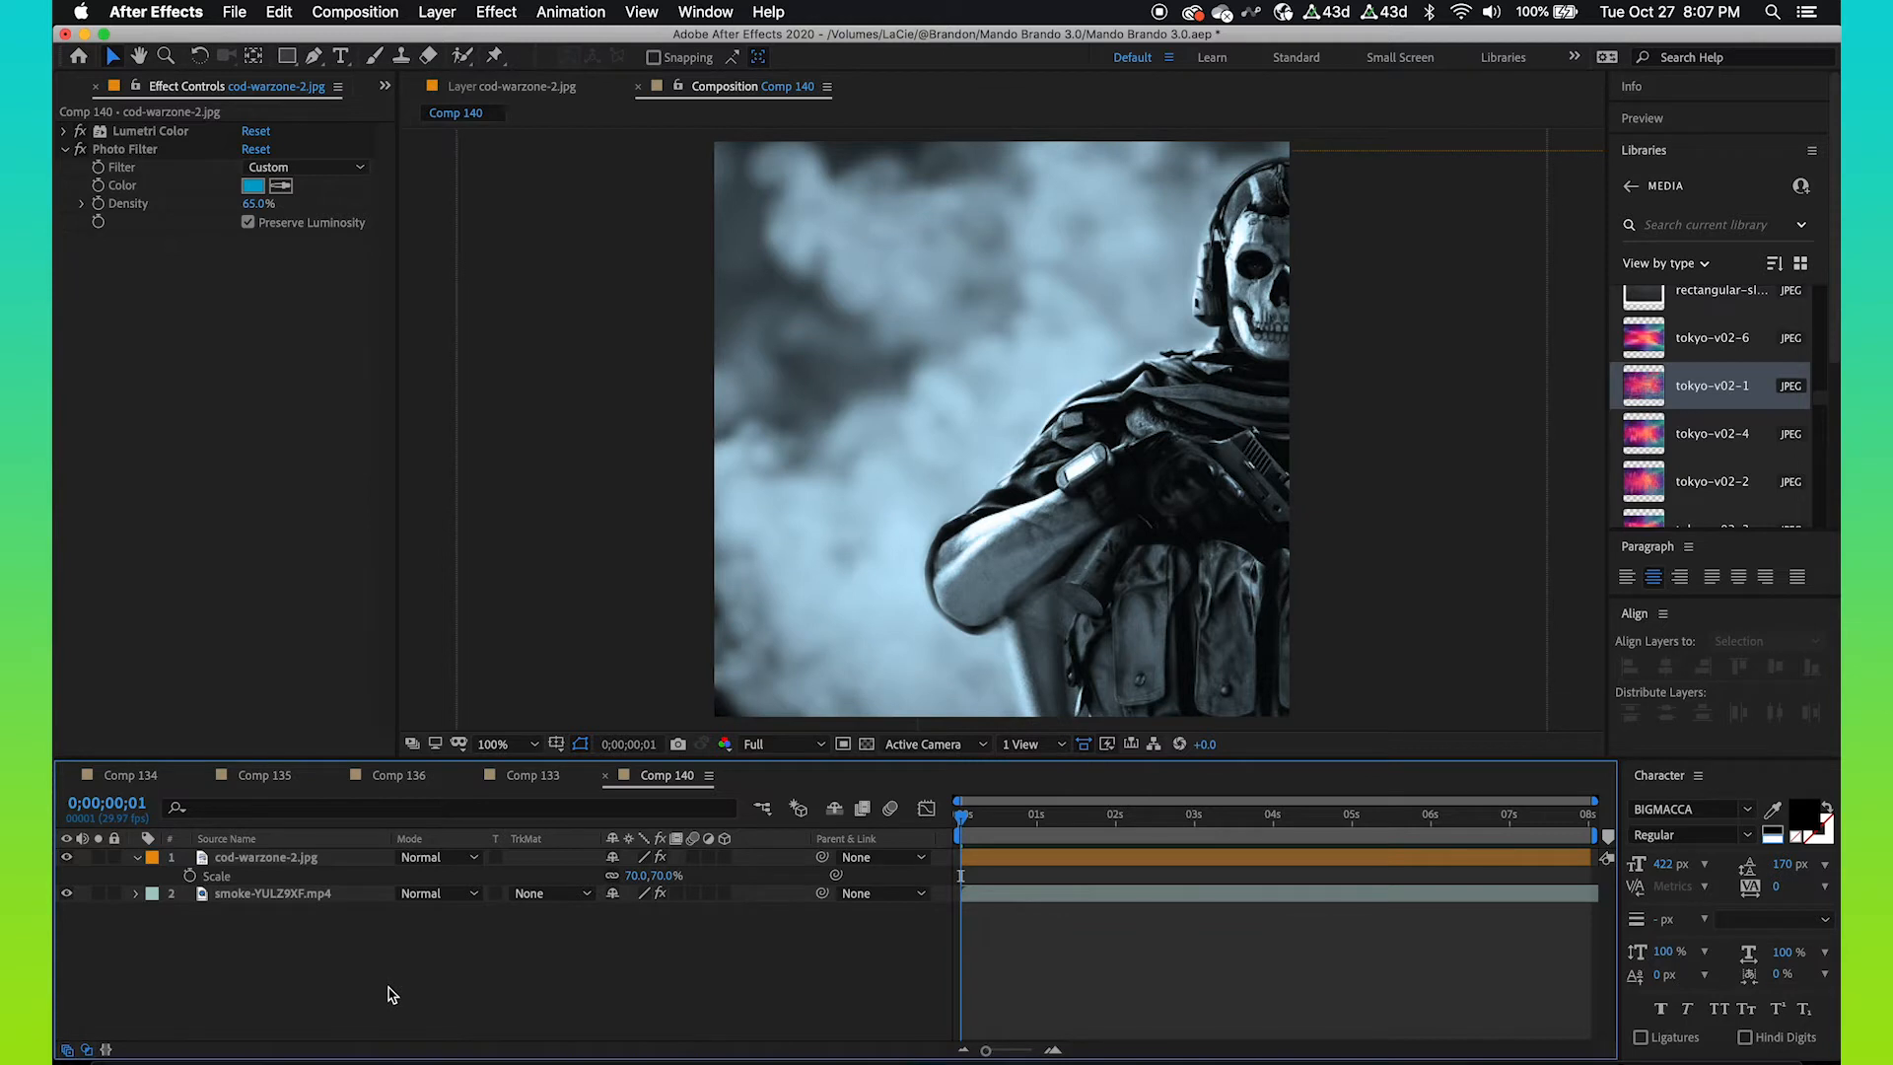
click(137, 857)
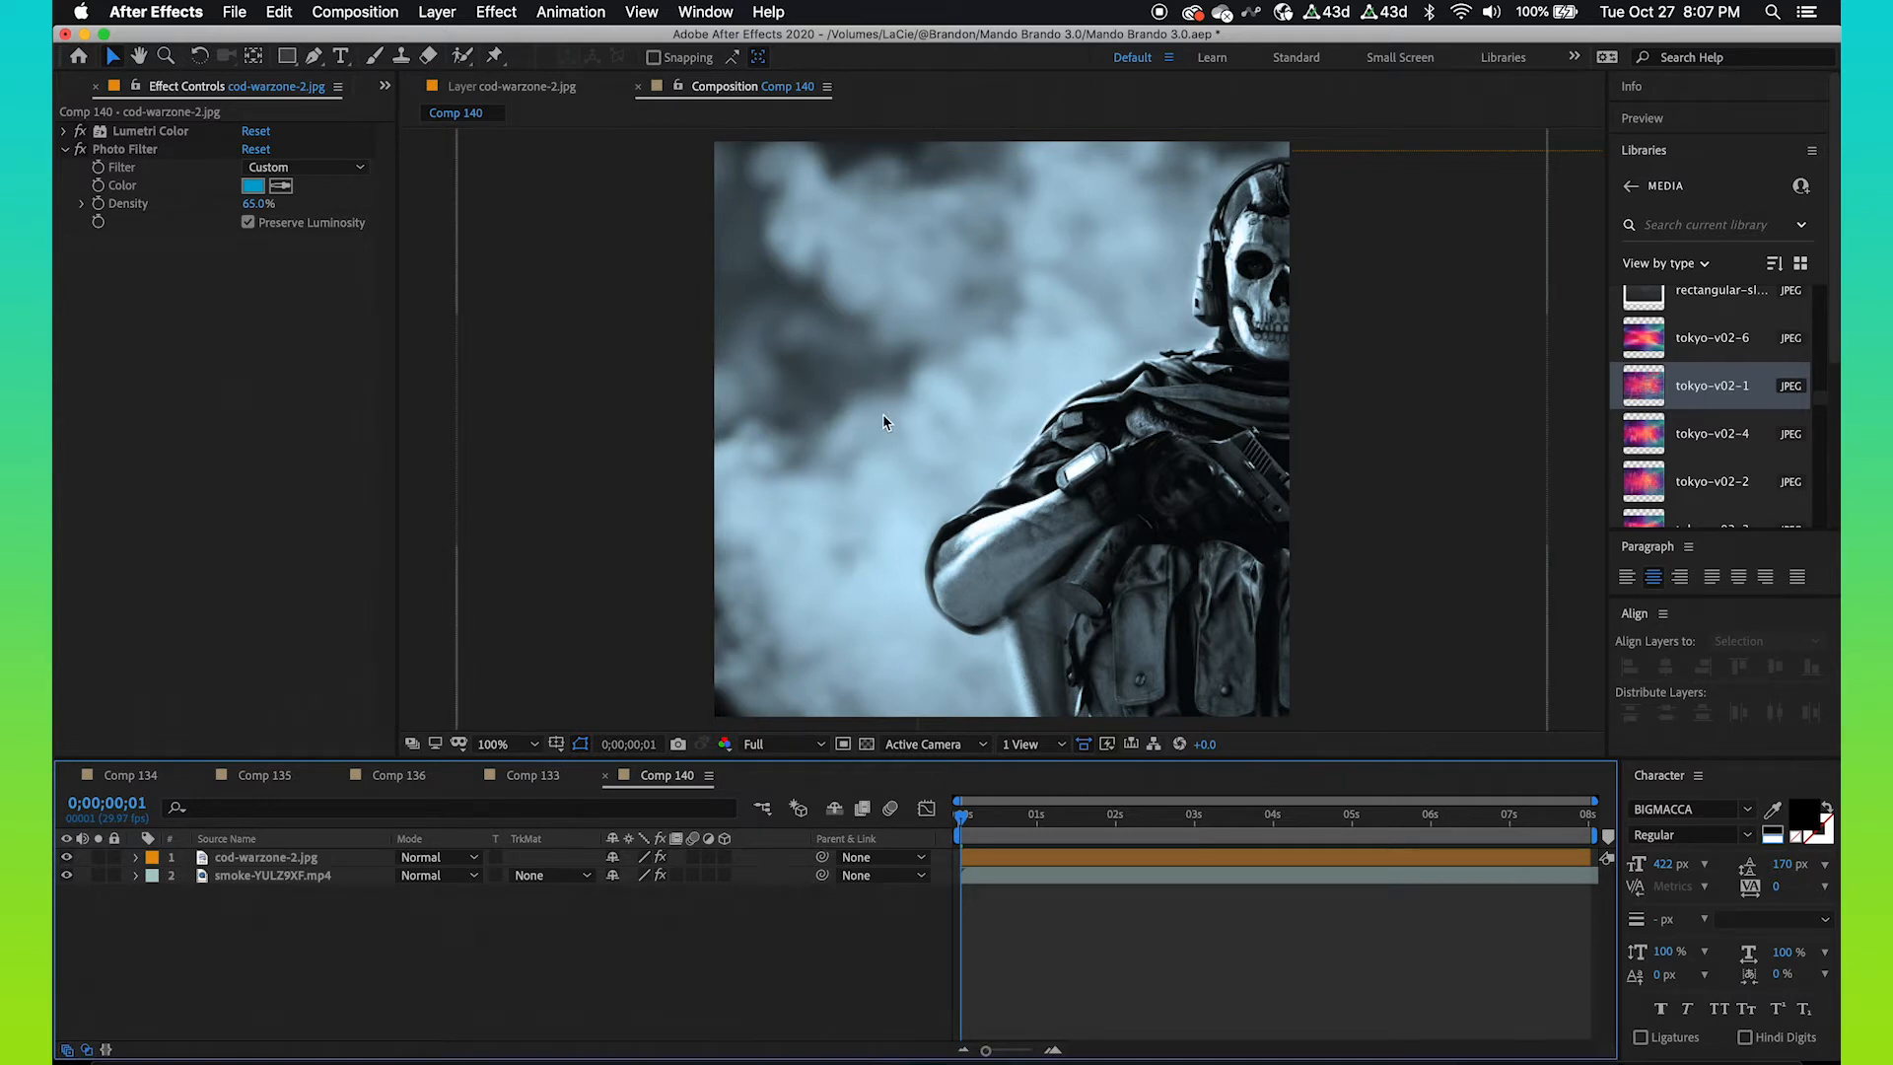
- Duplicate the smoke-YULZ9XF.mp4 layer and place the copy above the soldier layer
click(307, 877)
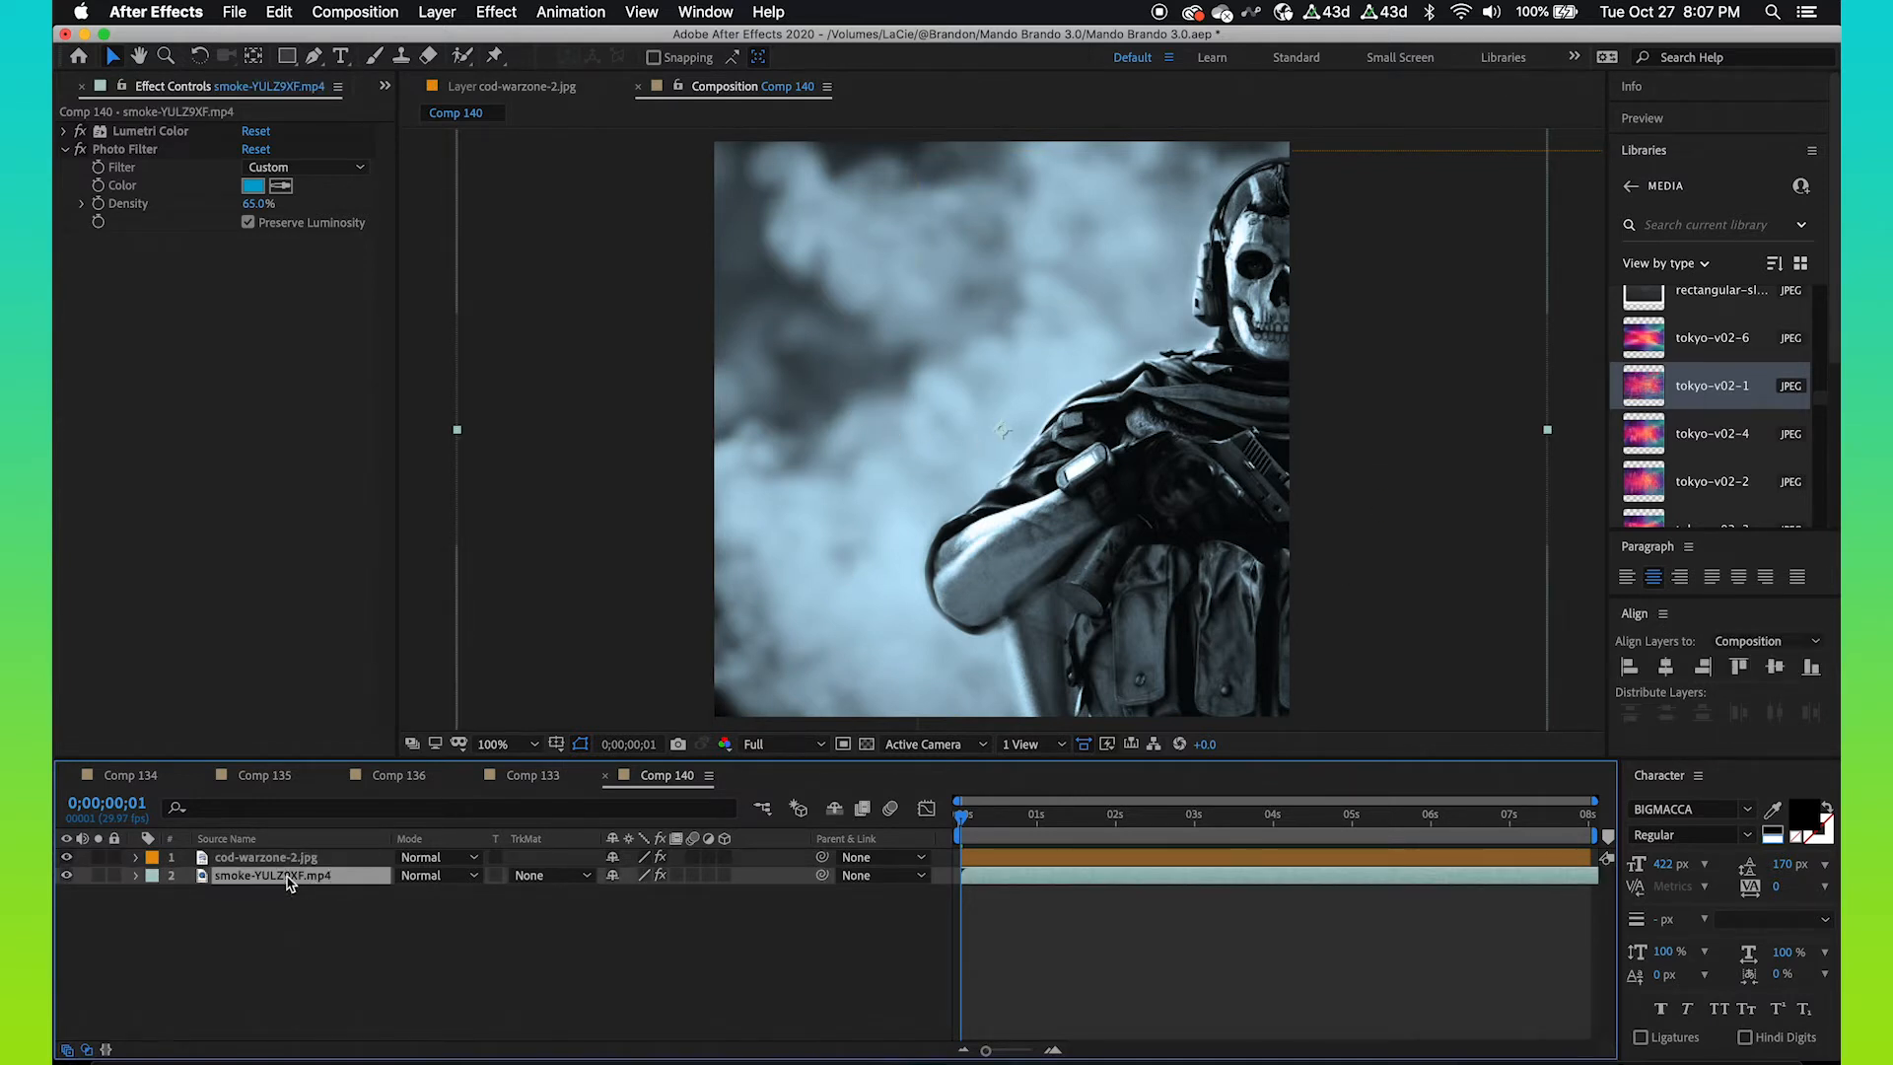
key(super+d)
drag(307, 877, 302, 864)
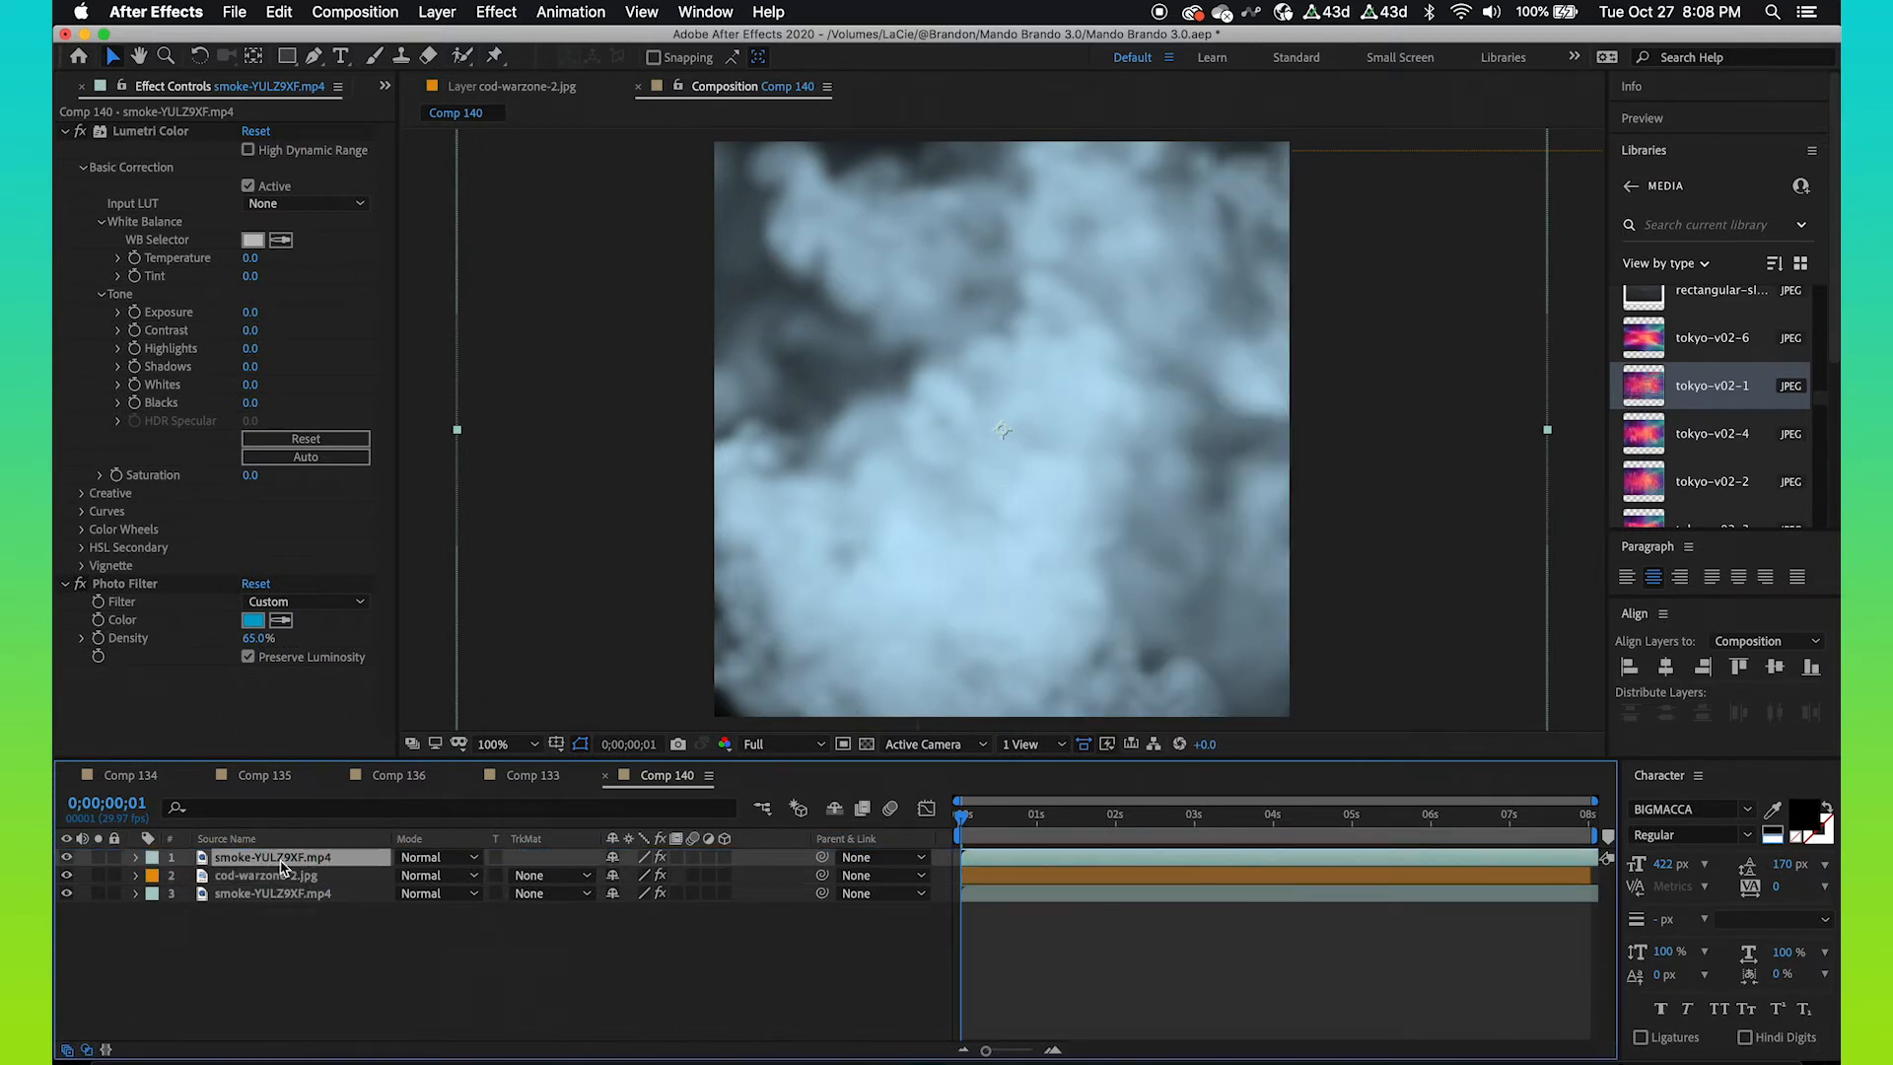
- Apply the Linear Wipe effect to the upper smoke layer and set its wipe angle to 180°
click(496, 12)
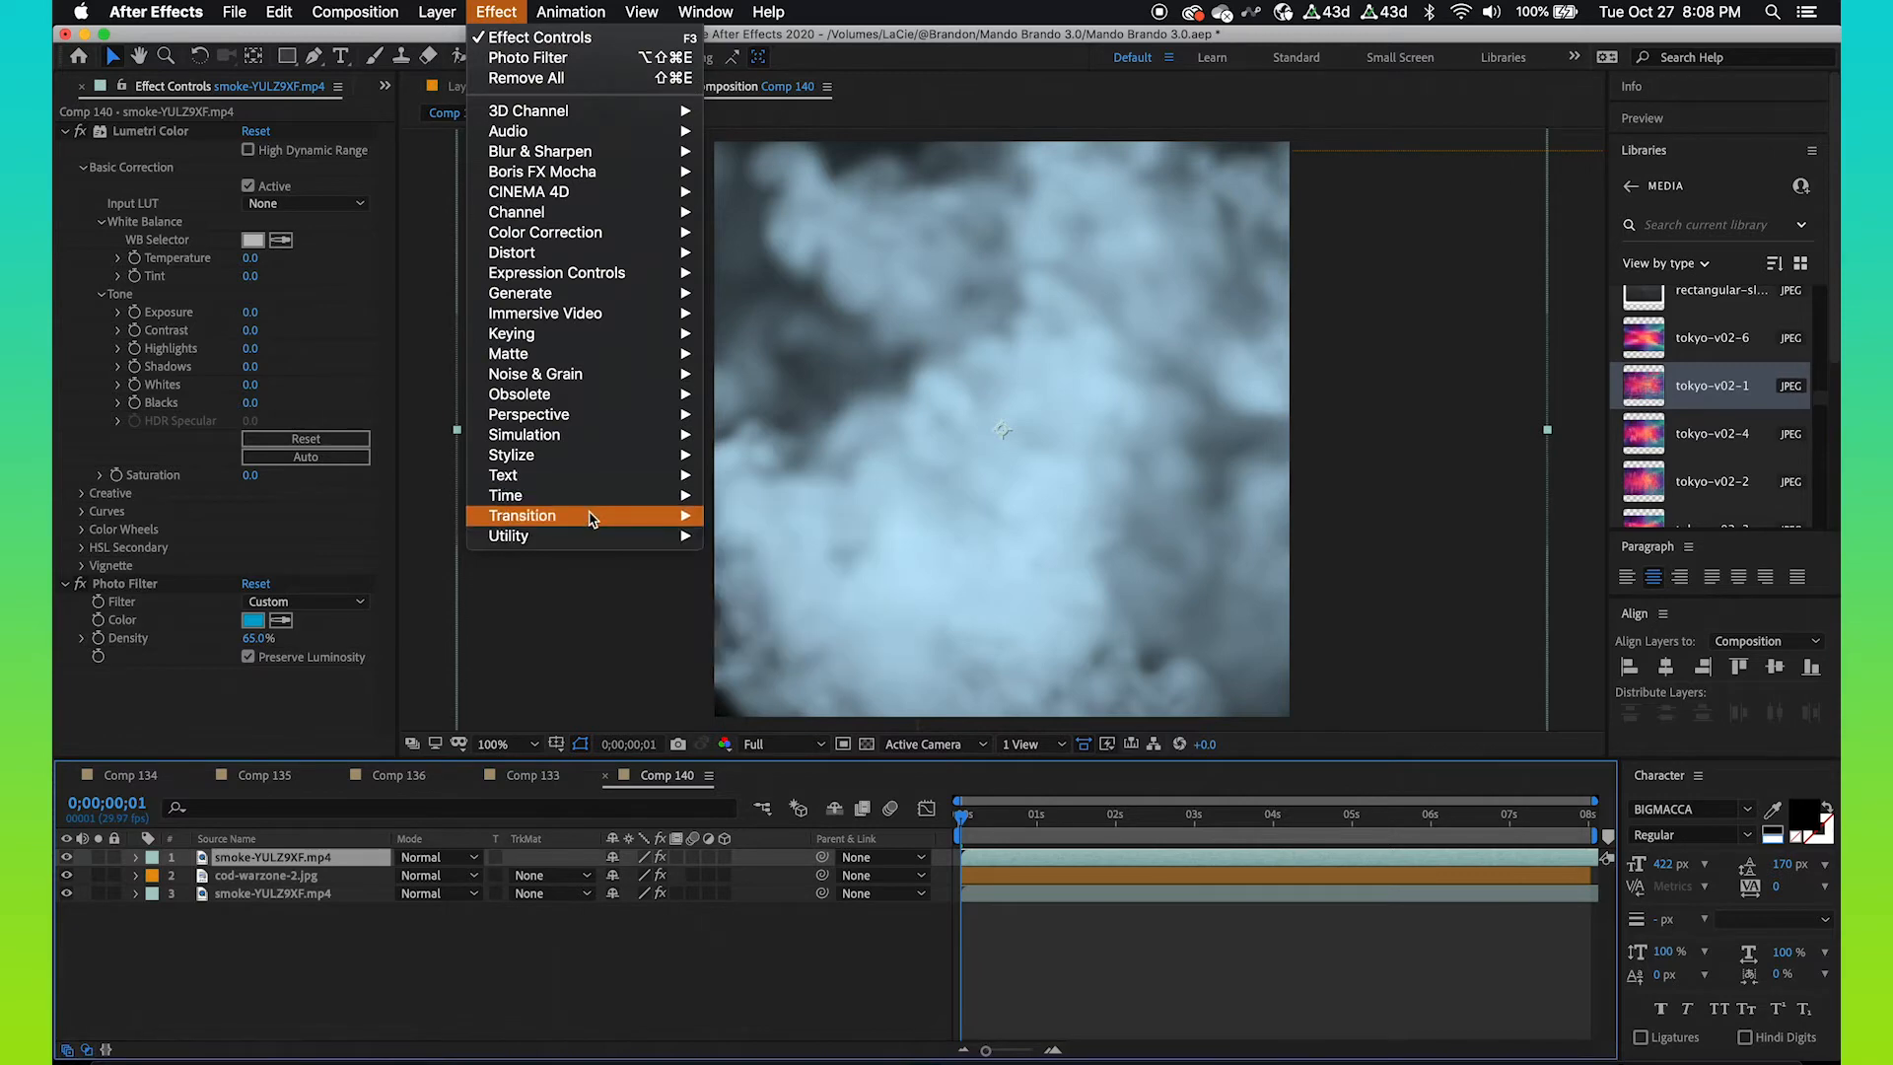
mouse_move(592, 518)
click(779, 800)
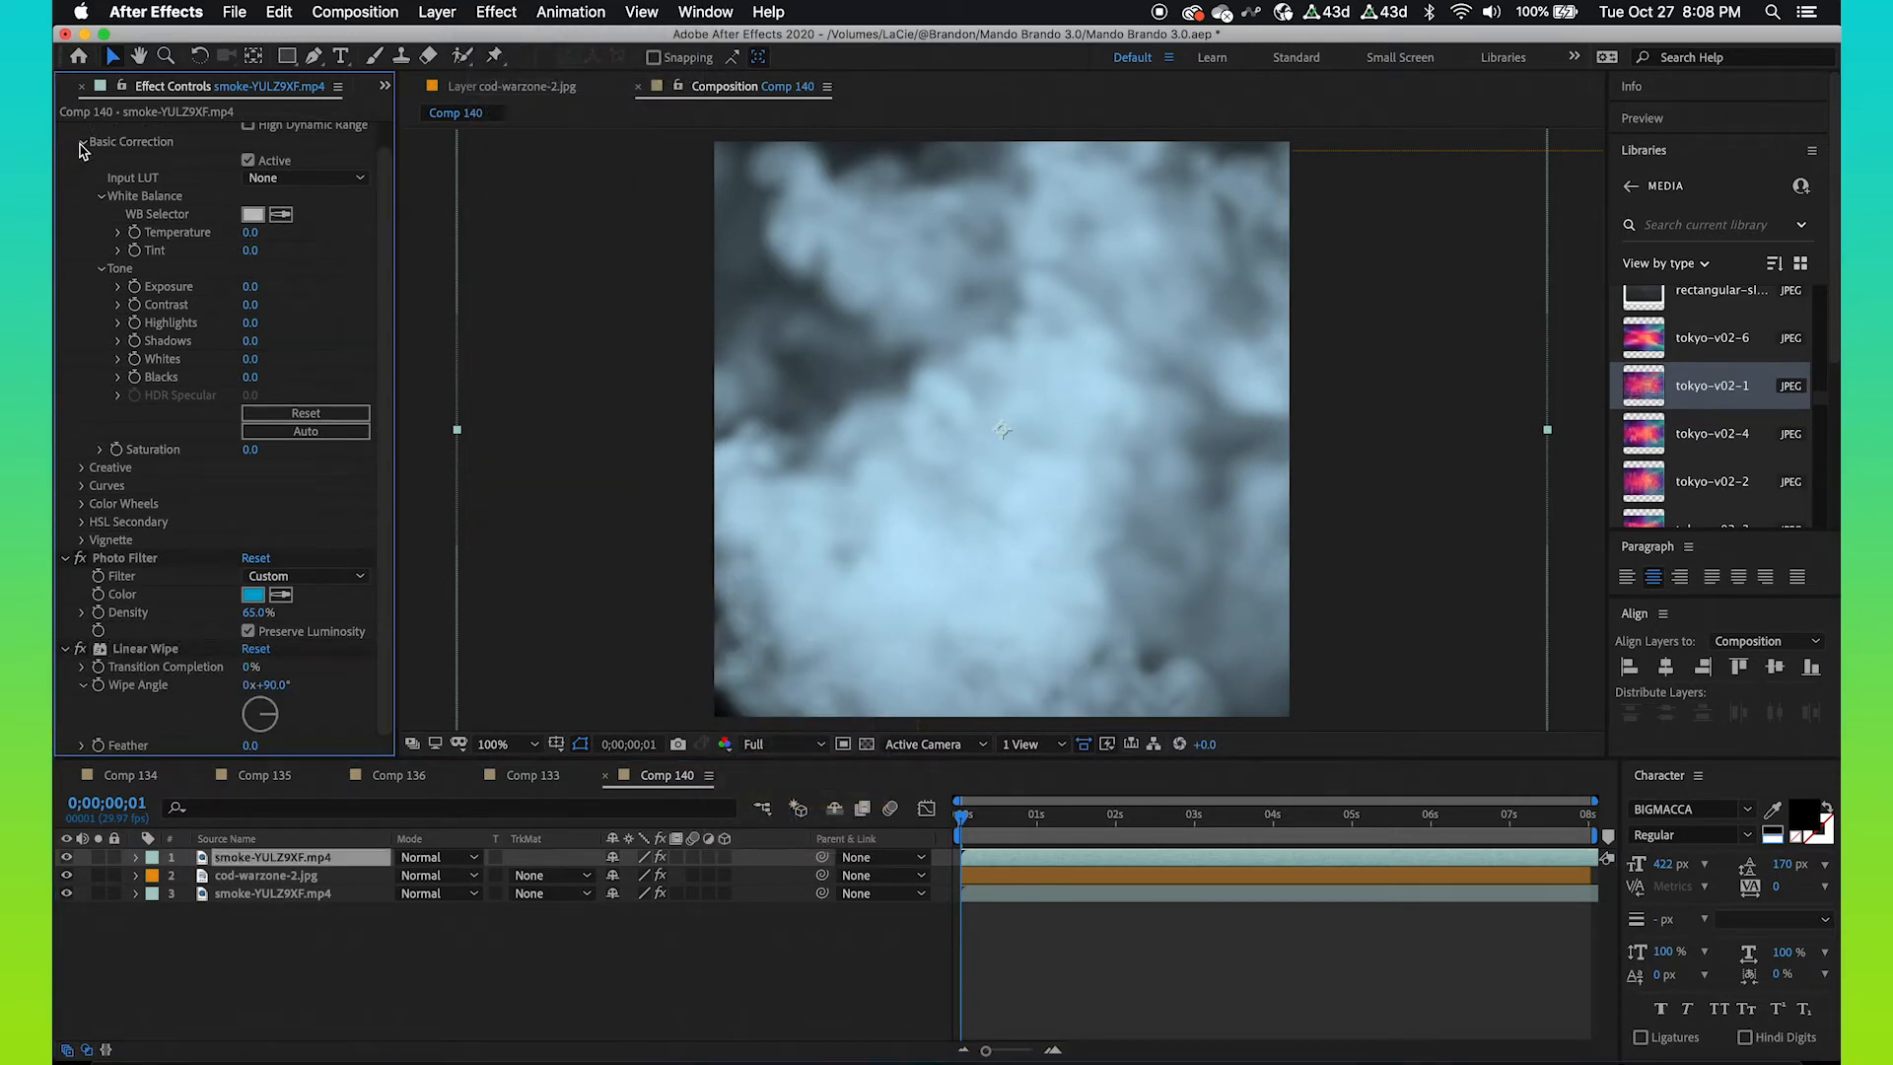
click(82, 144)
click(65, 132)
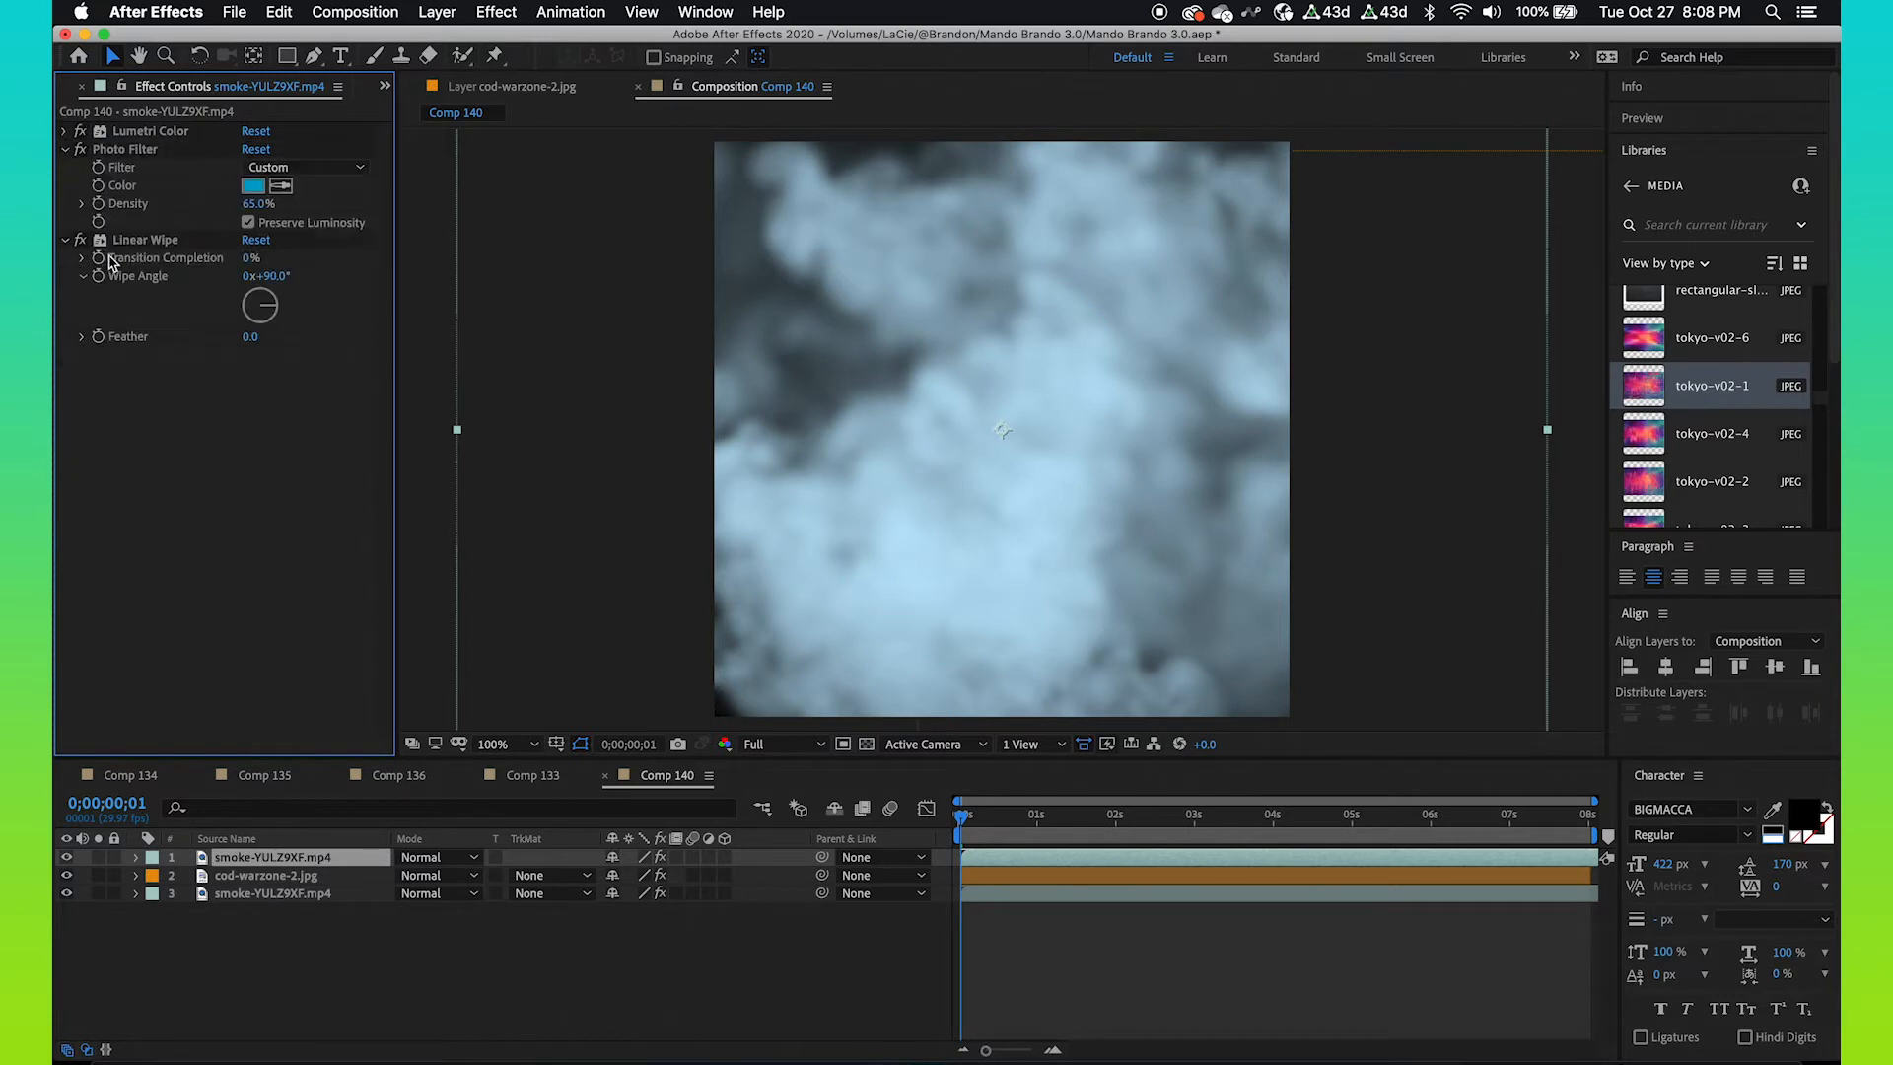
click(65, 149)
click(269, 203)
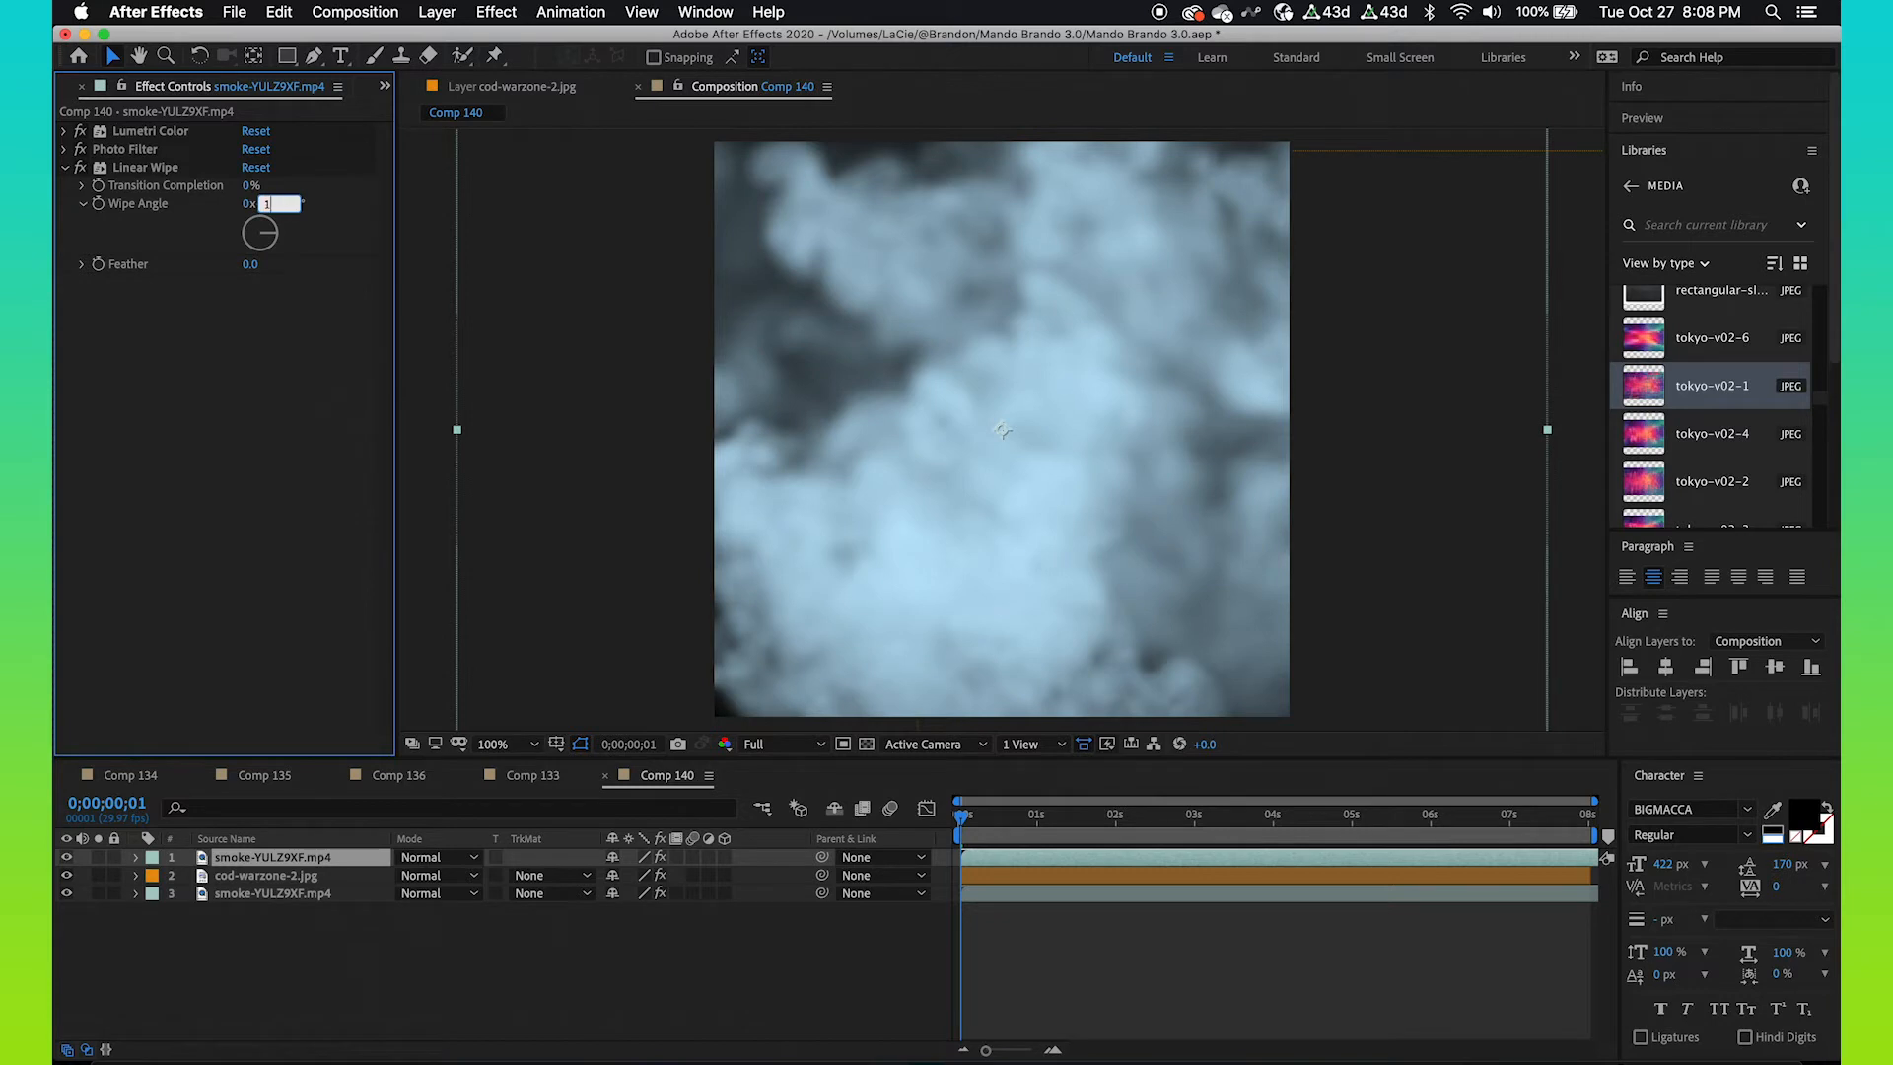
key(Return)
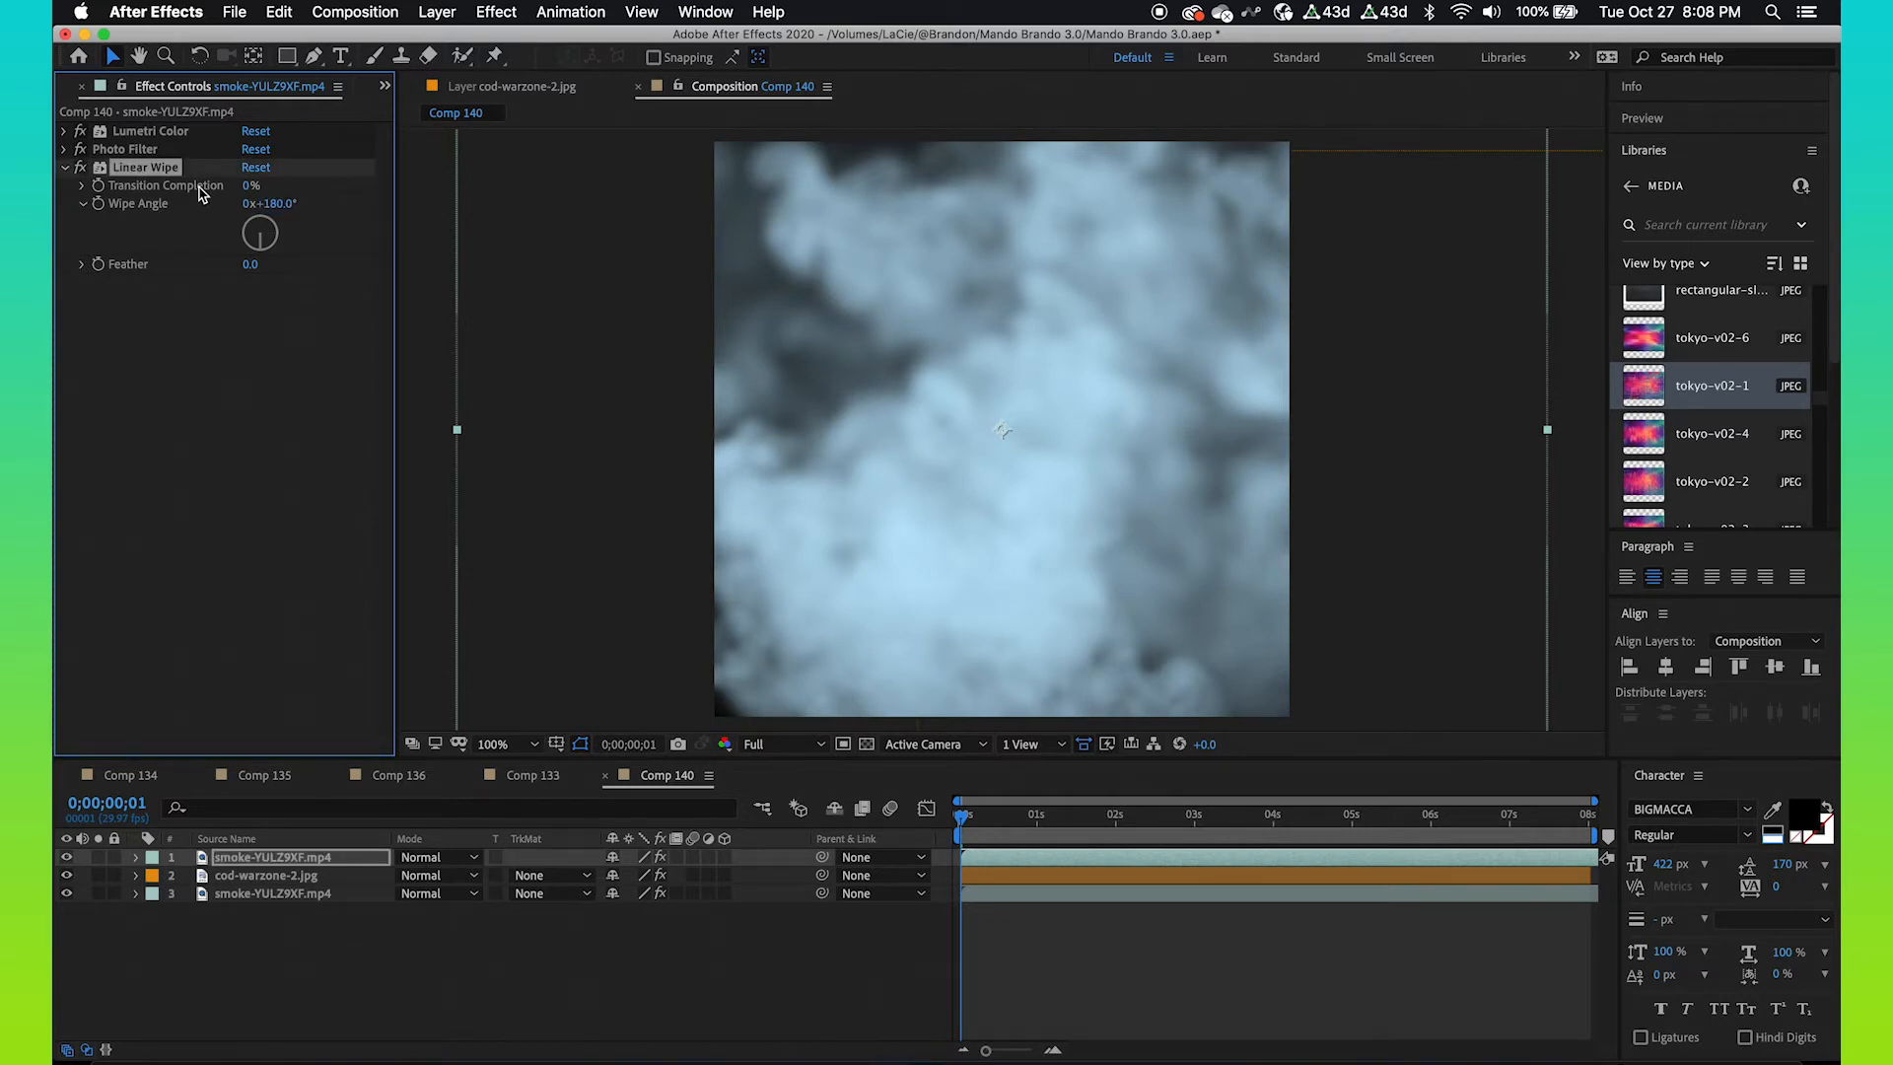
- Set the Linear Wipe's transition completion to 90% so the smoke covers only the lower part of the frame
click(247, 185)
key(shift+Up)
key(shift+Up)
key(shift+Up)
key(shift+Up)
key(shift+Up)
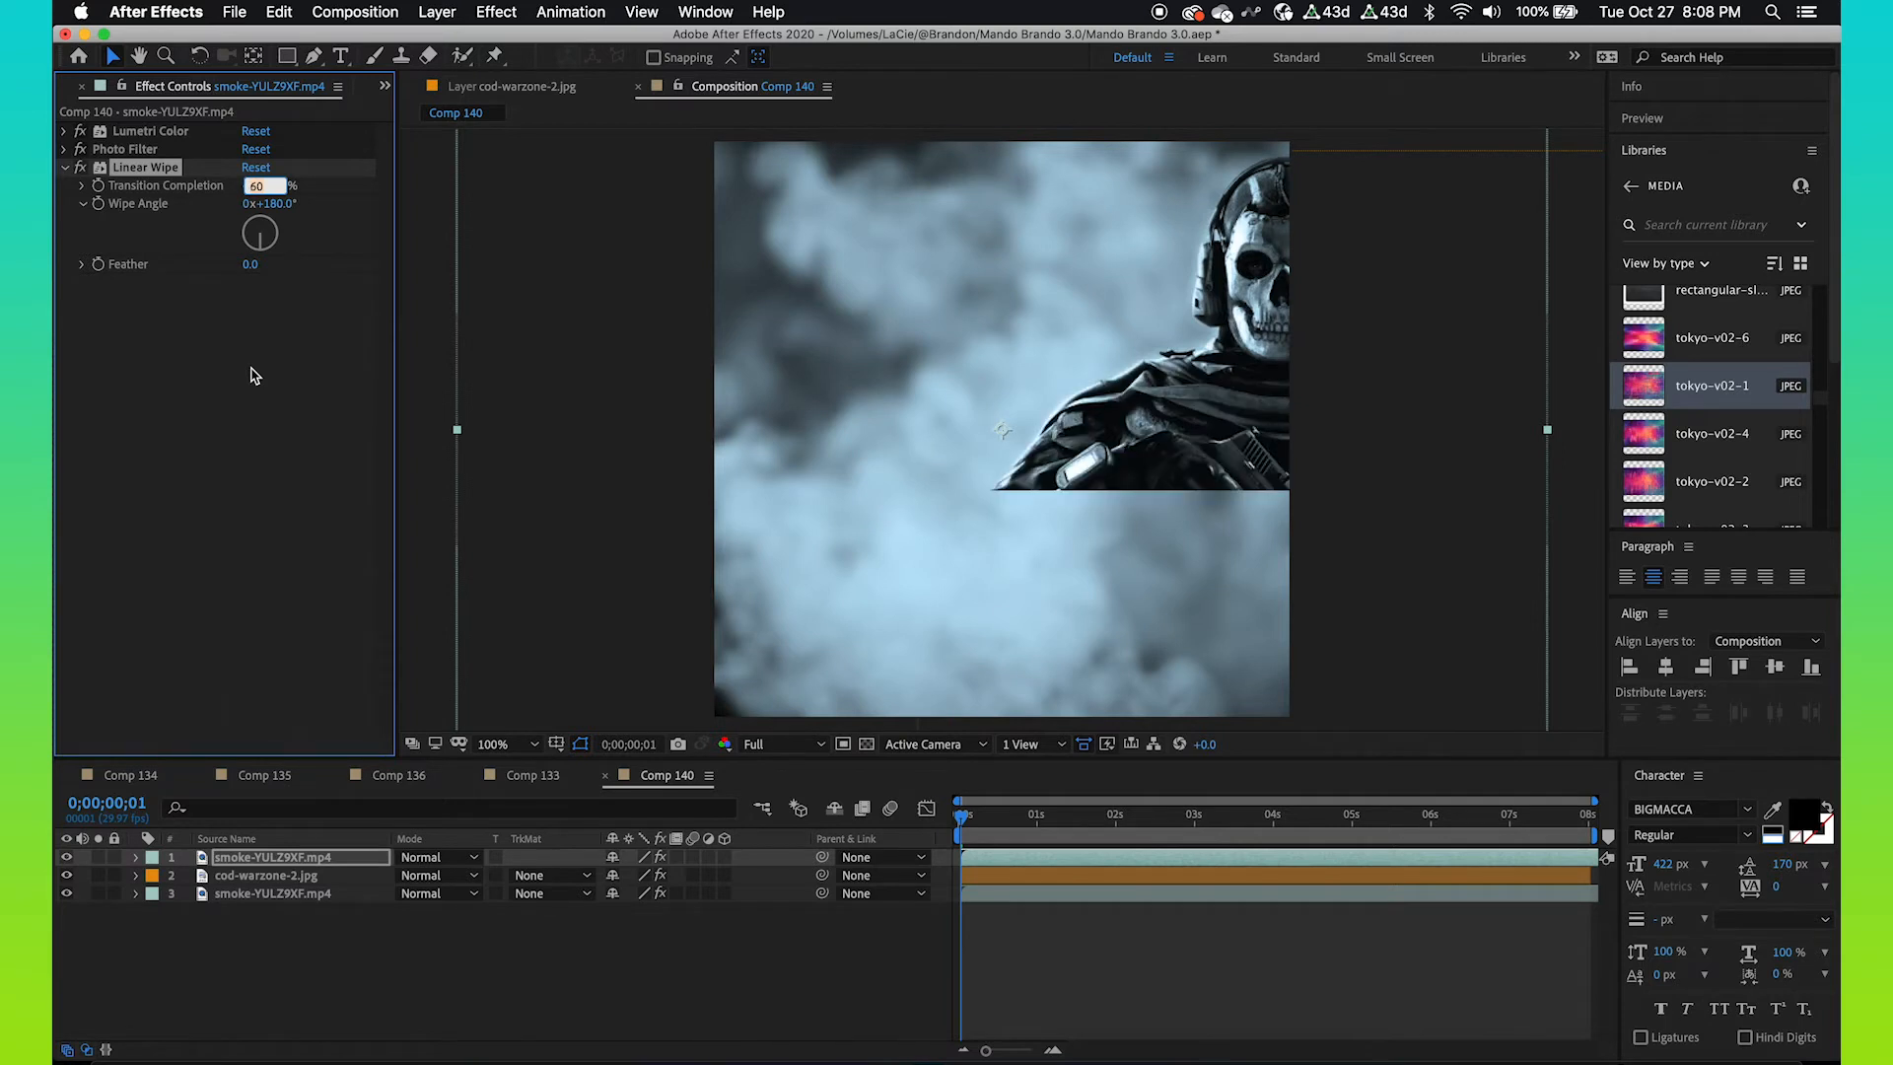
key(shift+Up)
key(shift+Up)
key(shift+Up)
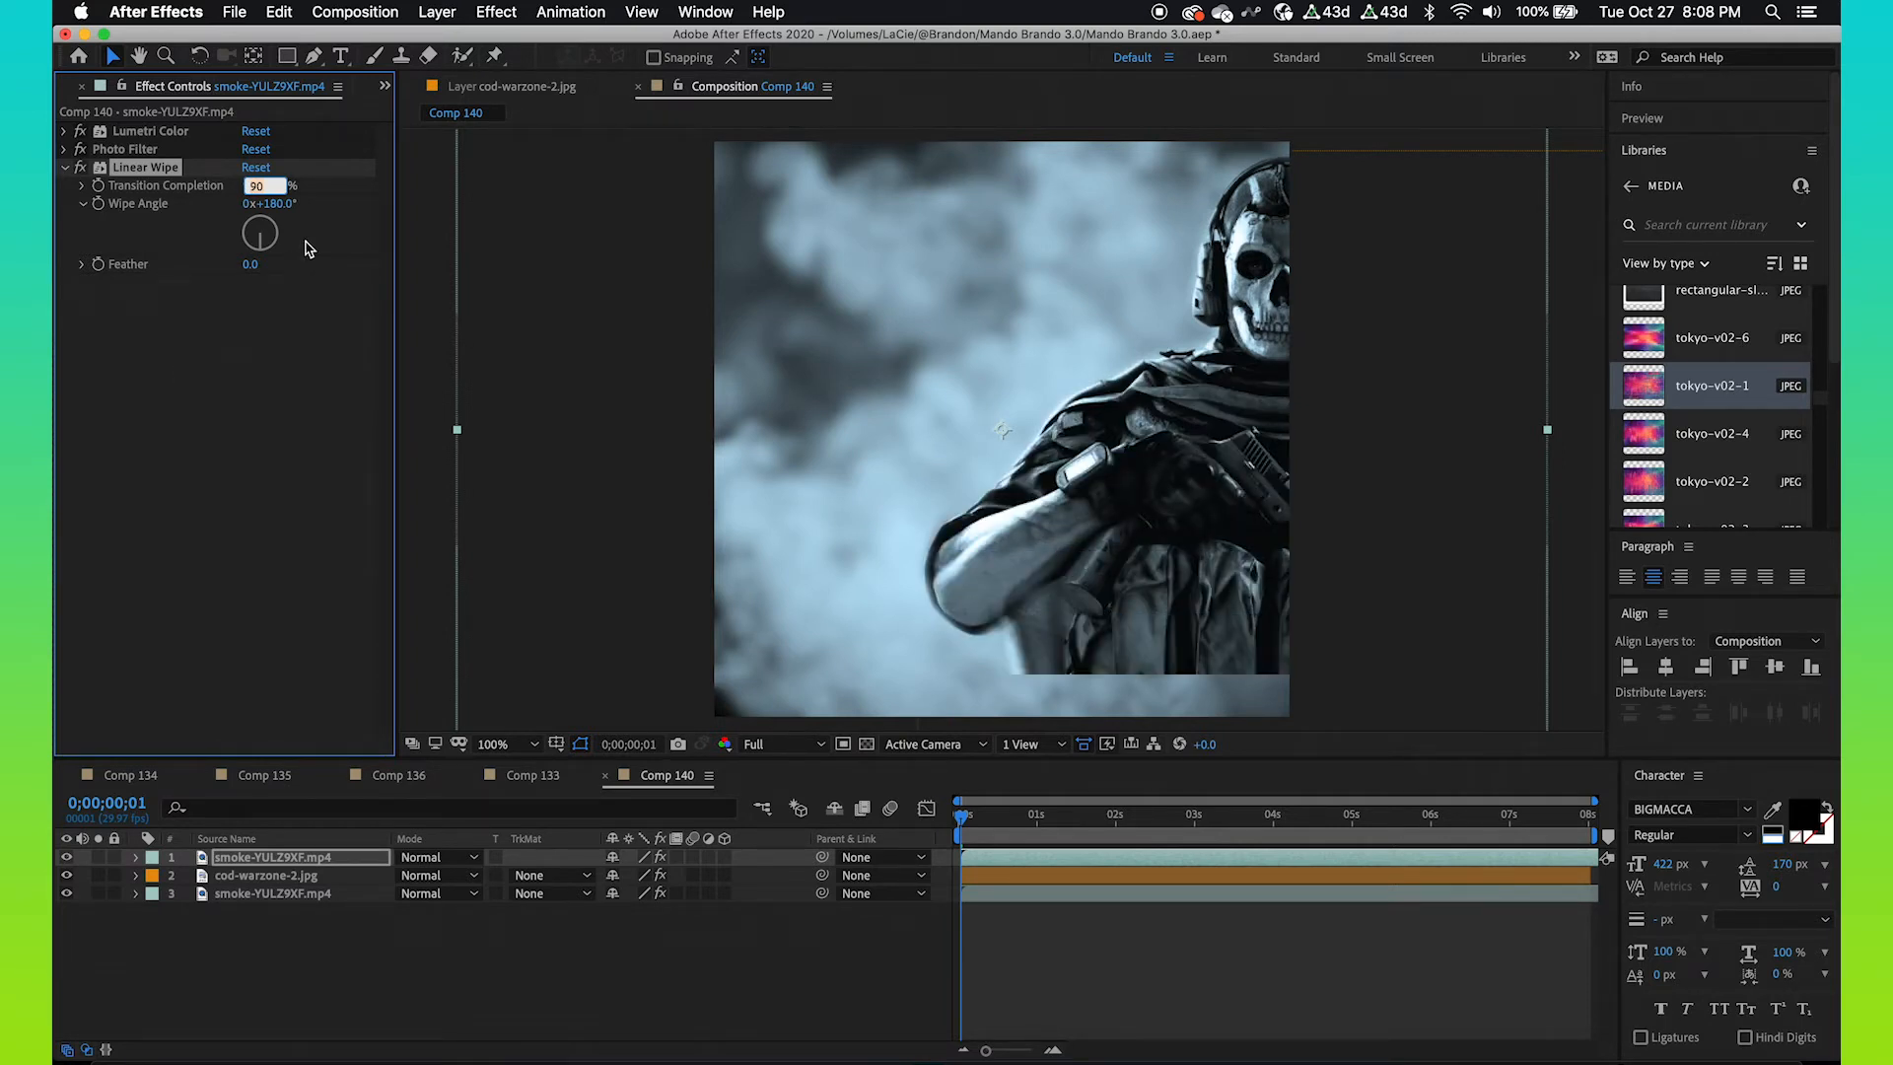
key(Return)
- Set the Linear Wipe's feather to 300 and compare the frame with the upper smoke layer hidden and shown
click(249, 265)
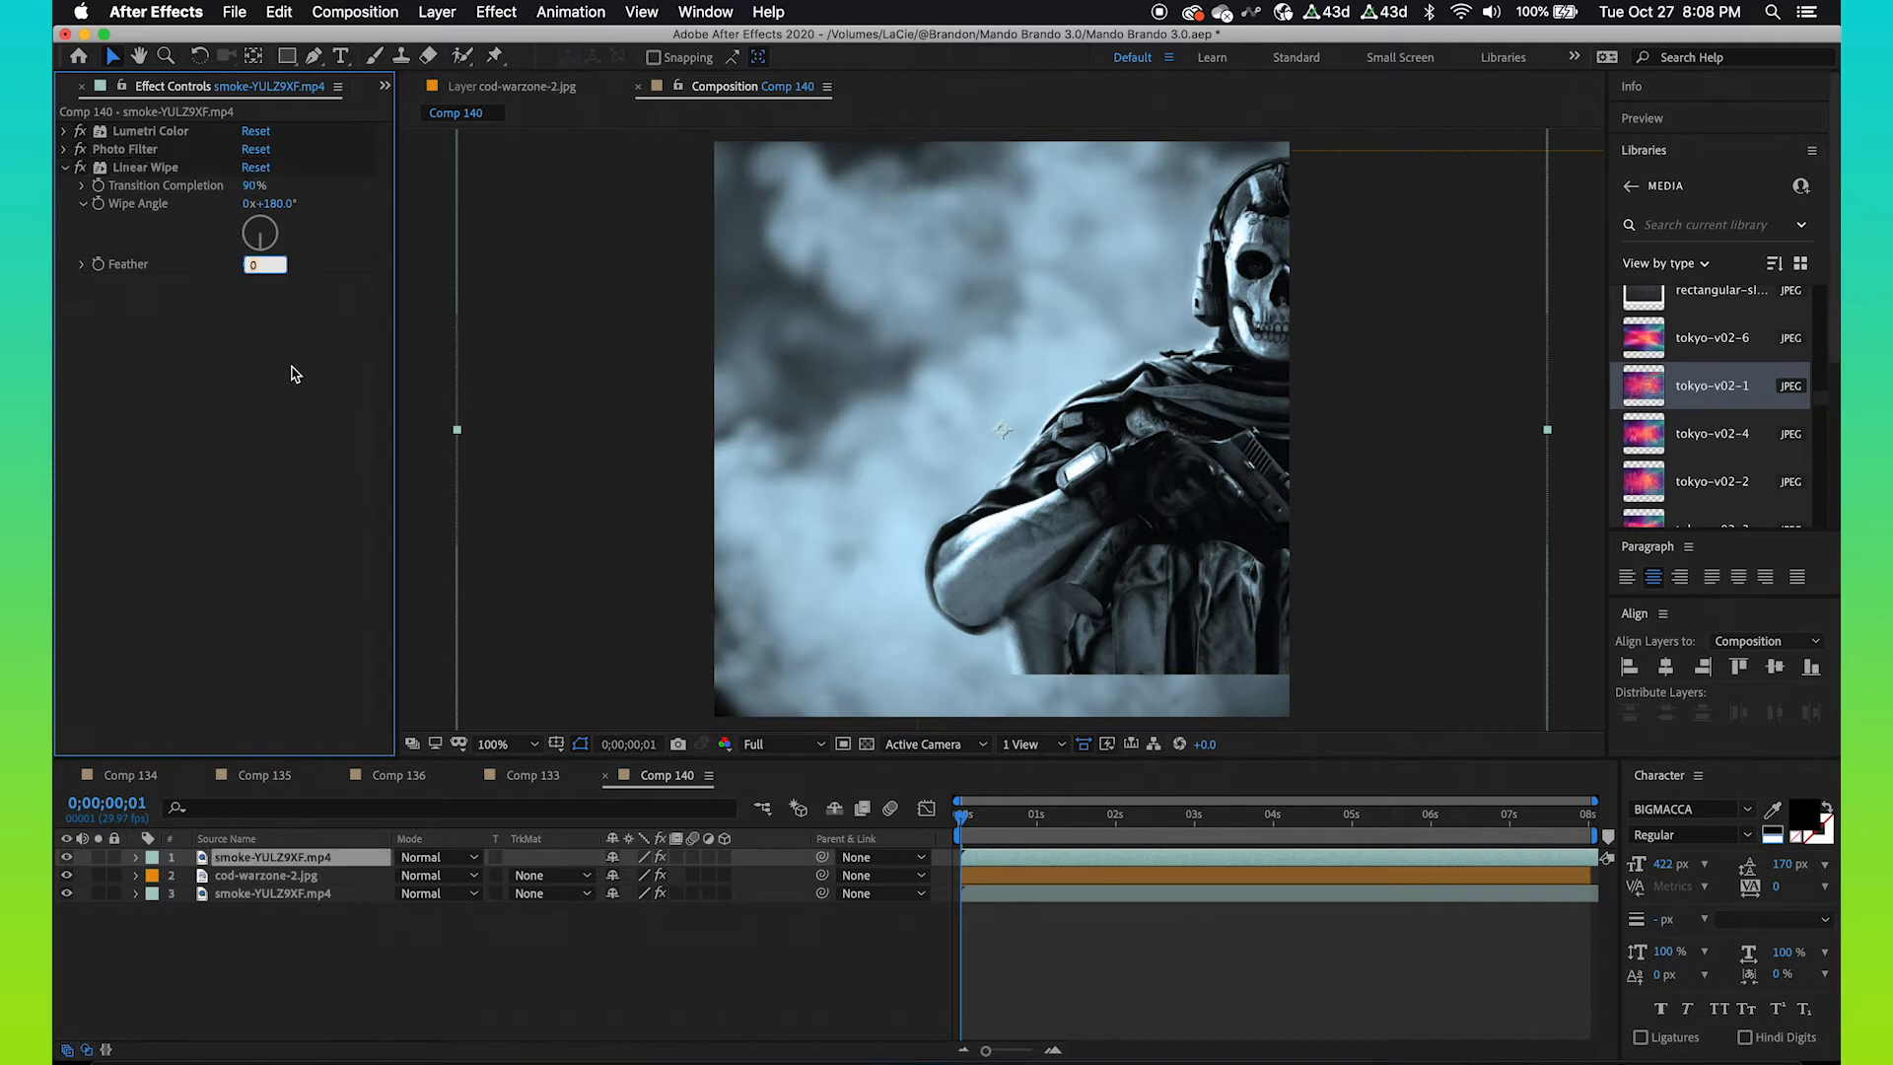
key(Return)
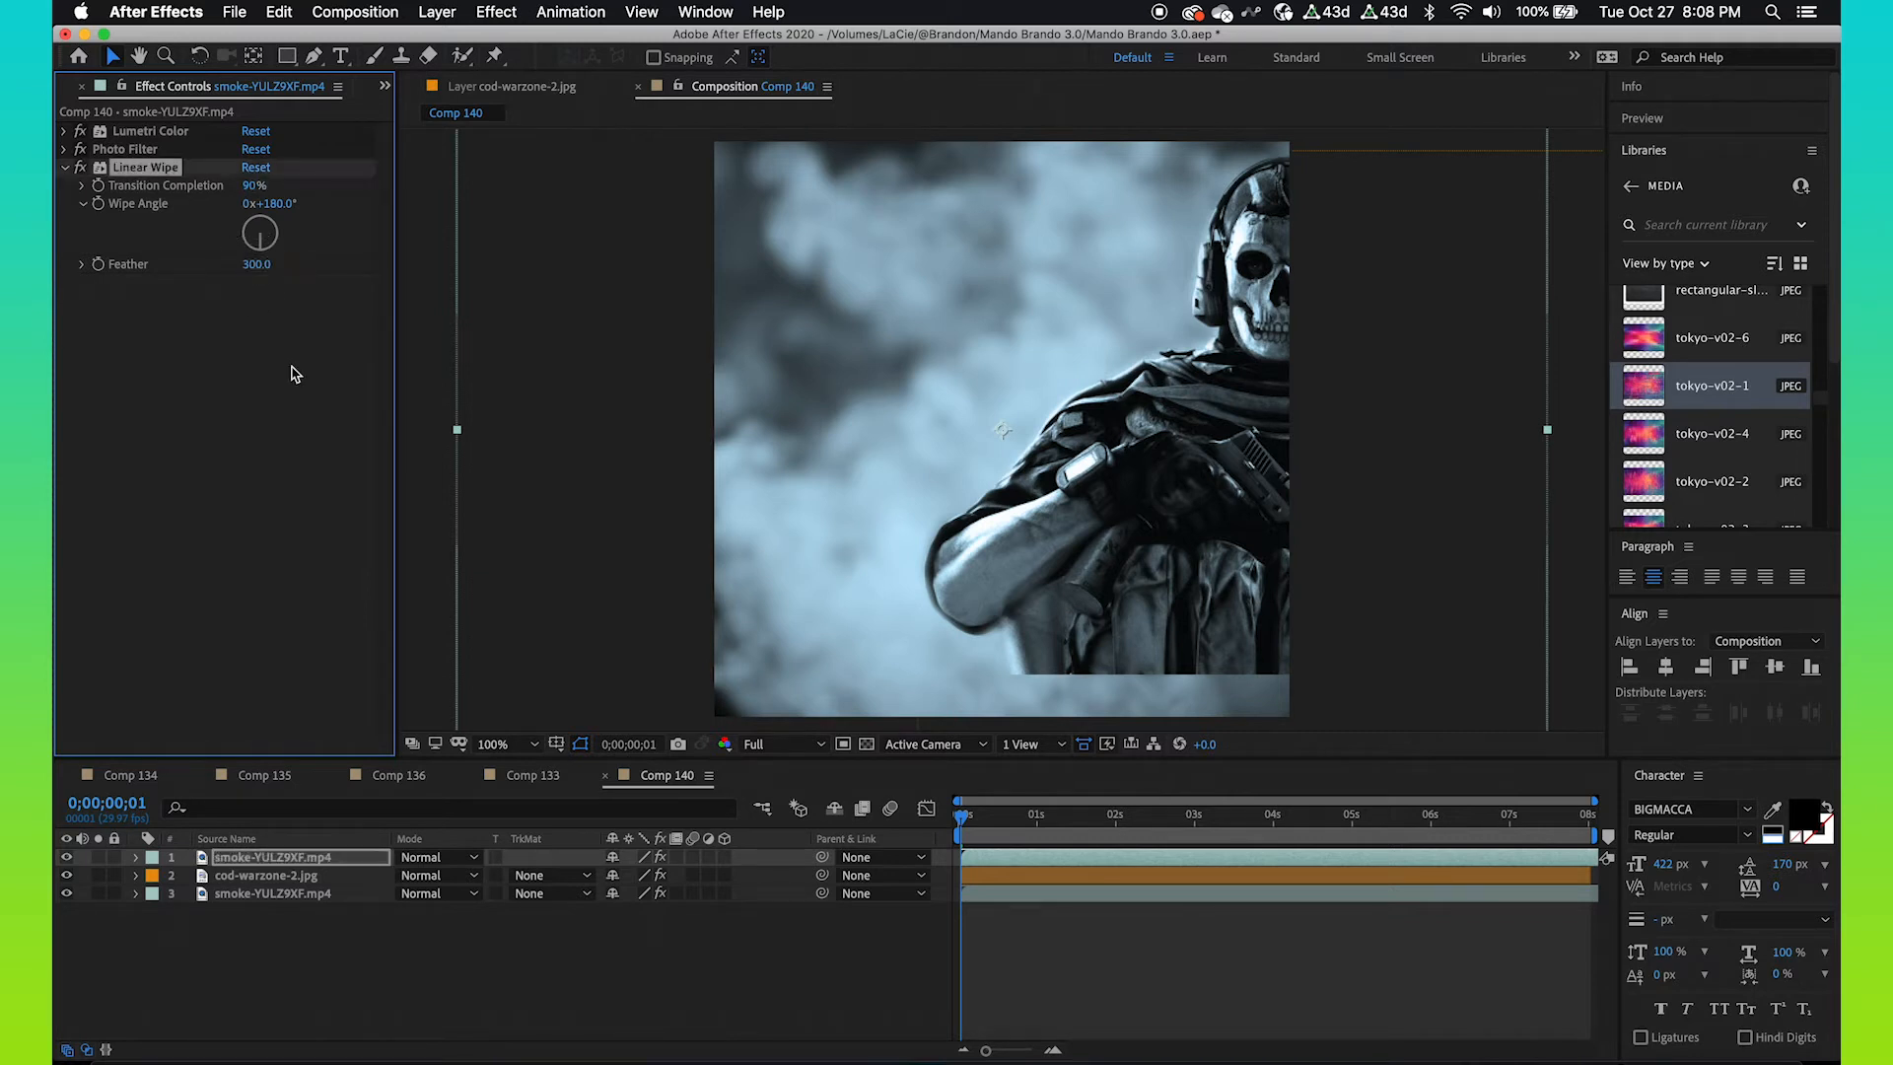
click(370, 870)
click(378, 1004)
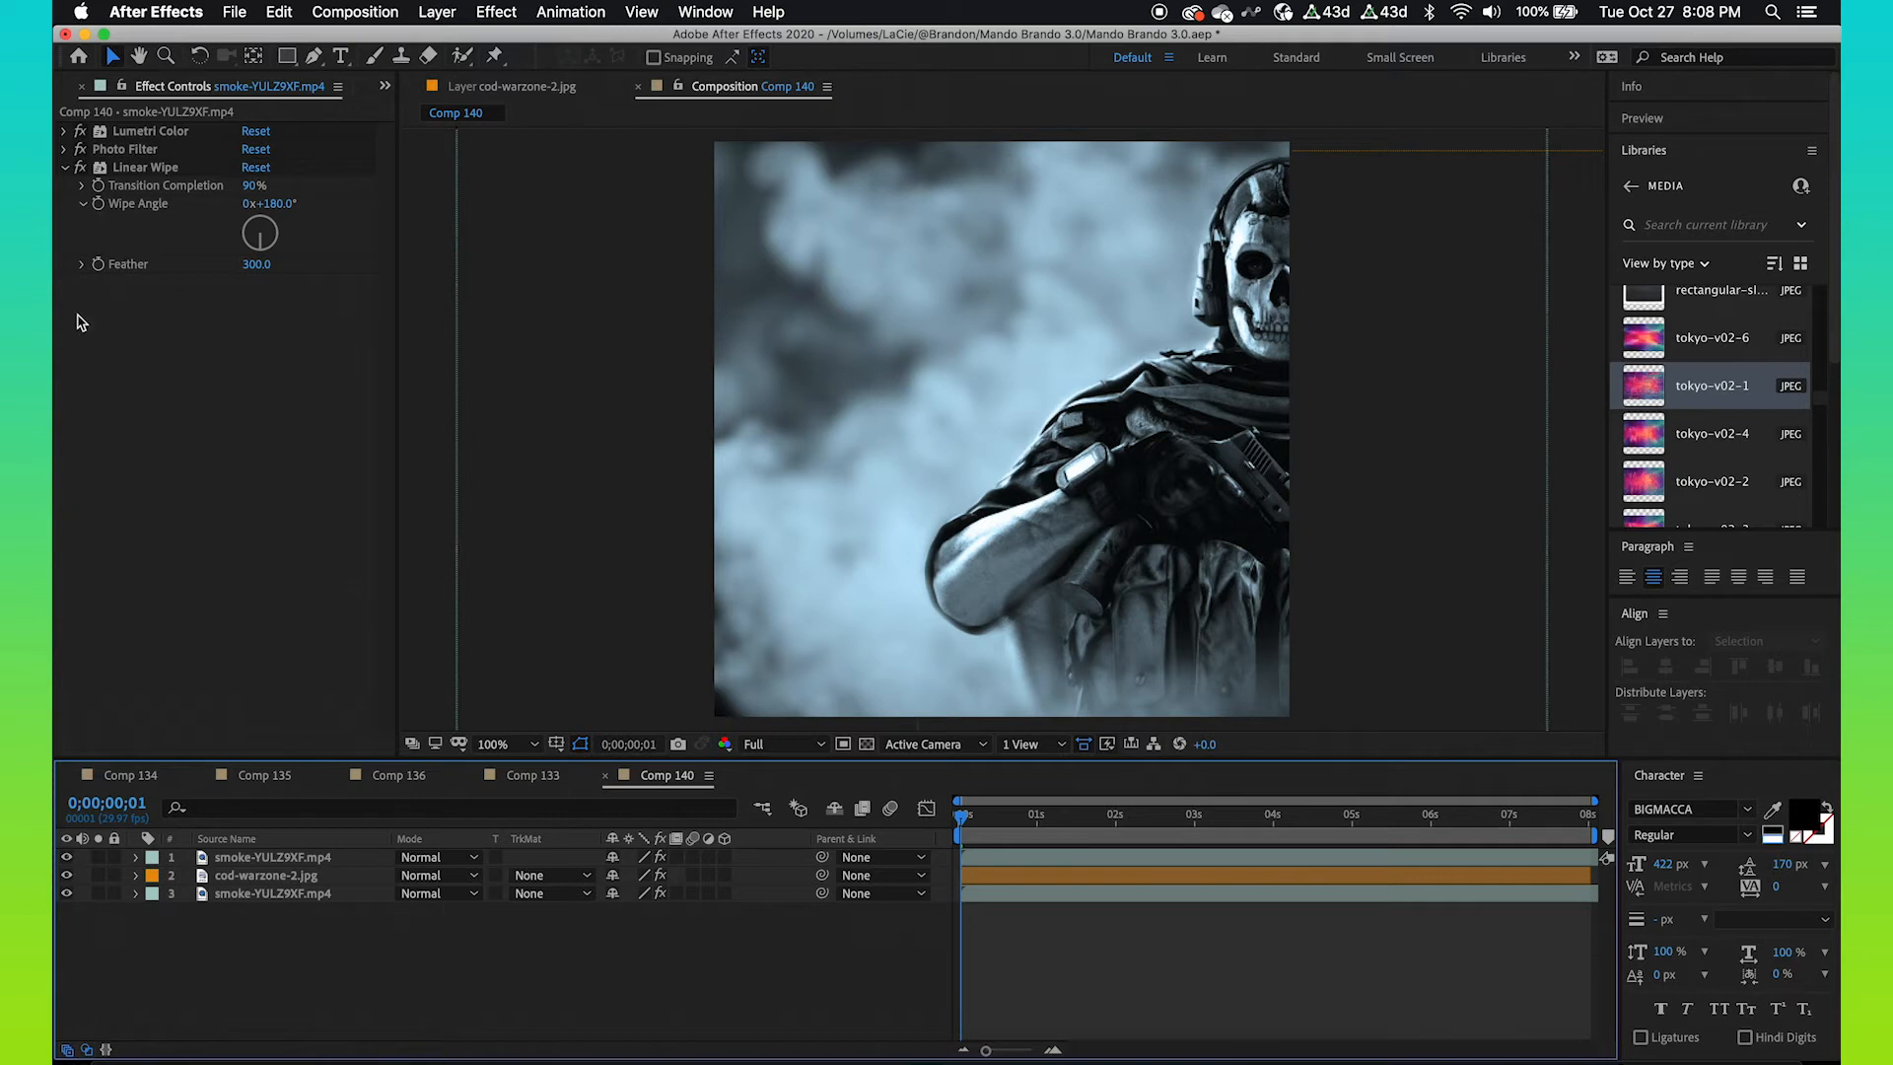
click(66, 858)
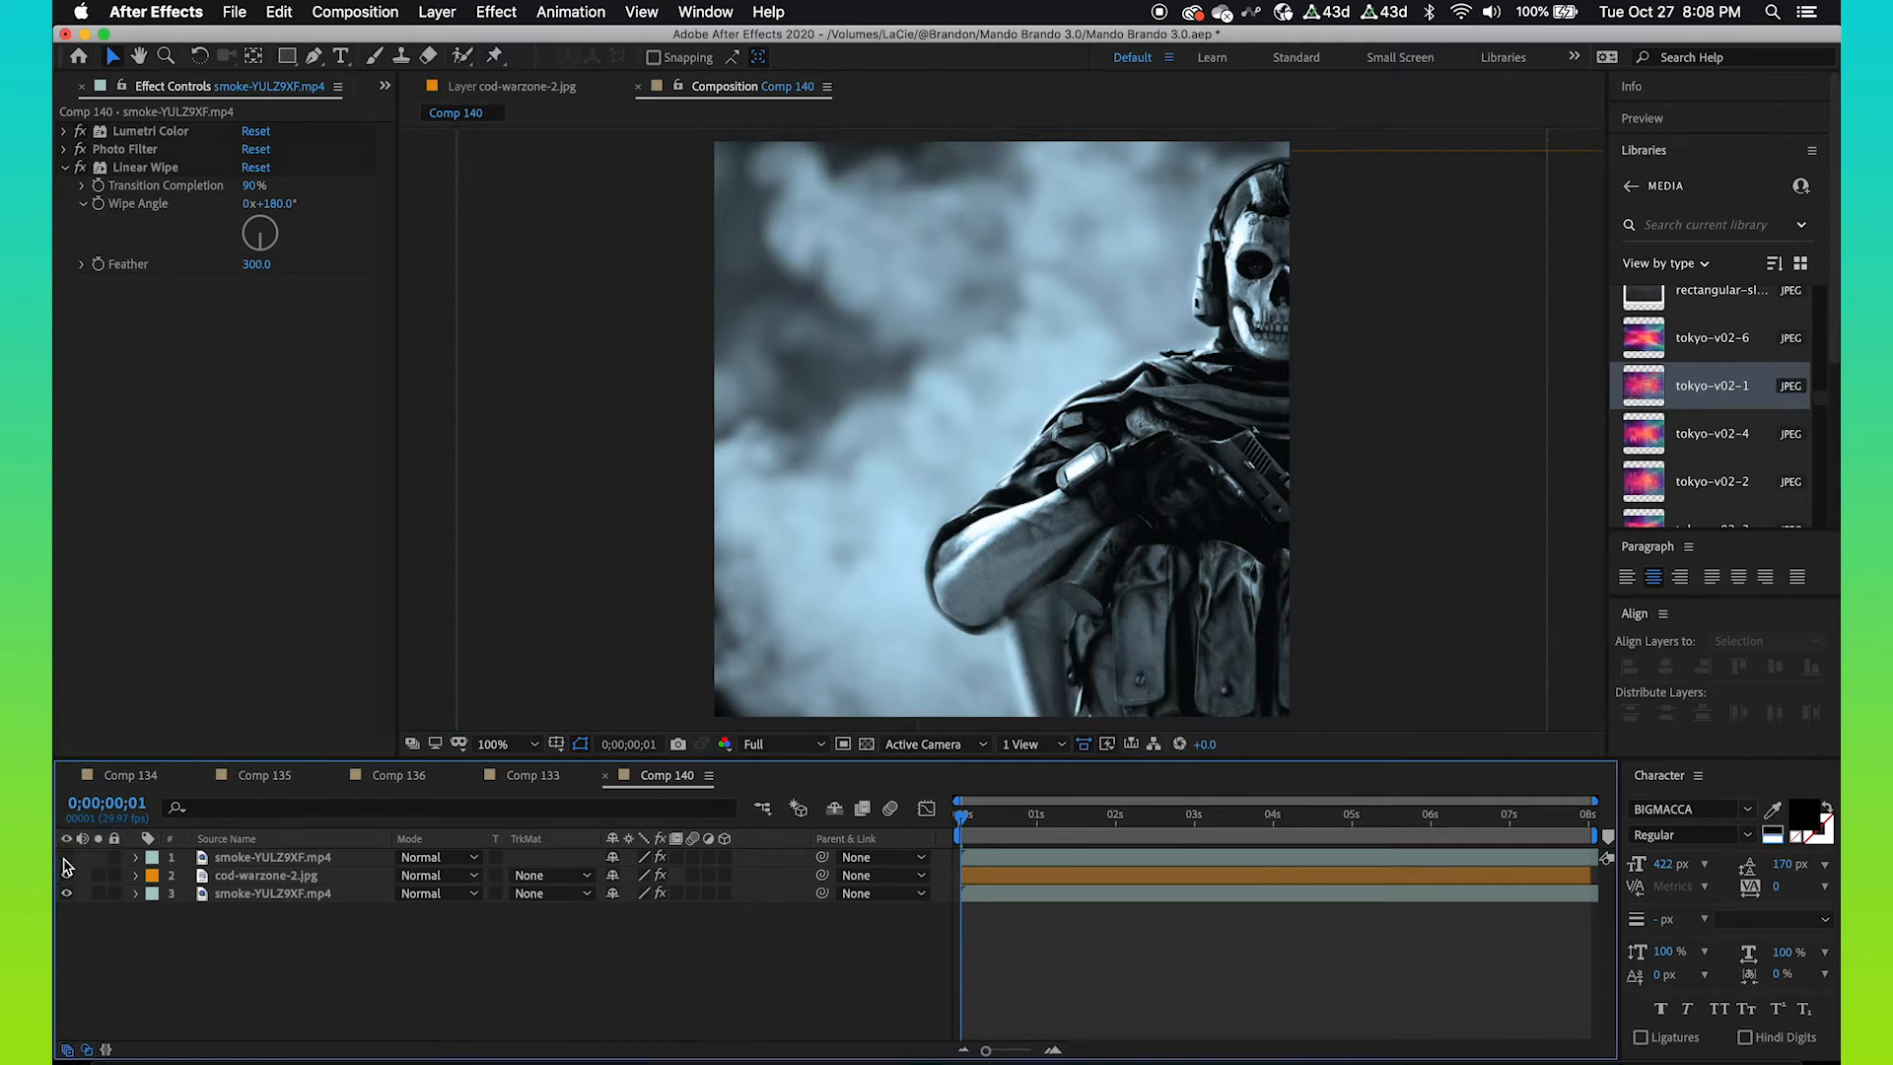
click(66, 858)
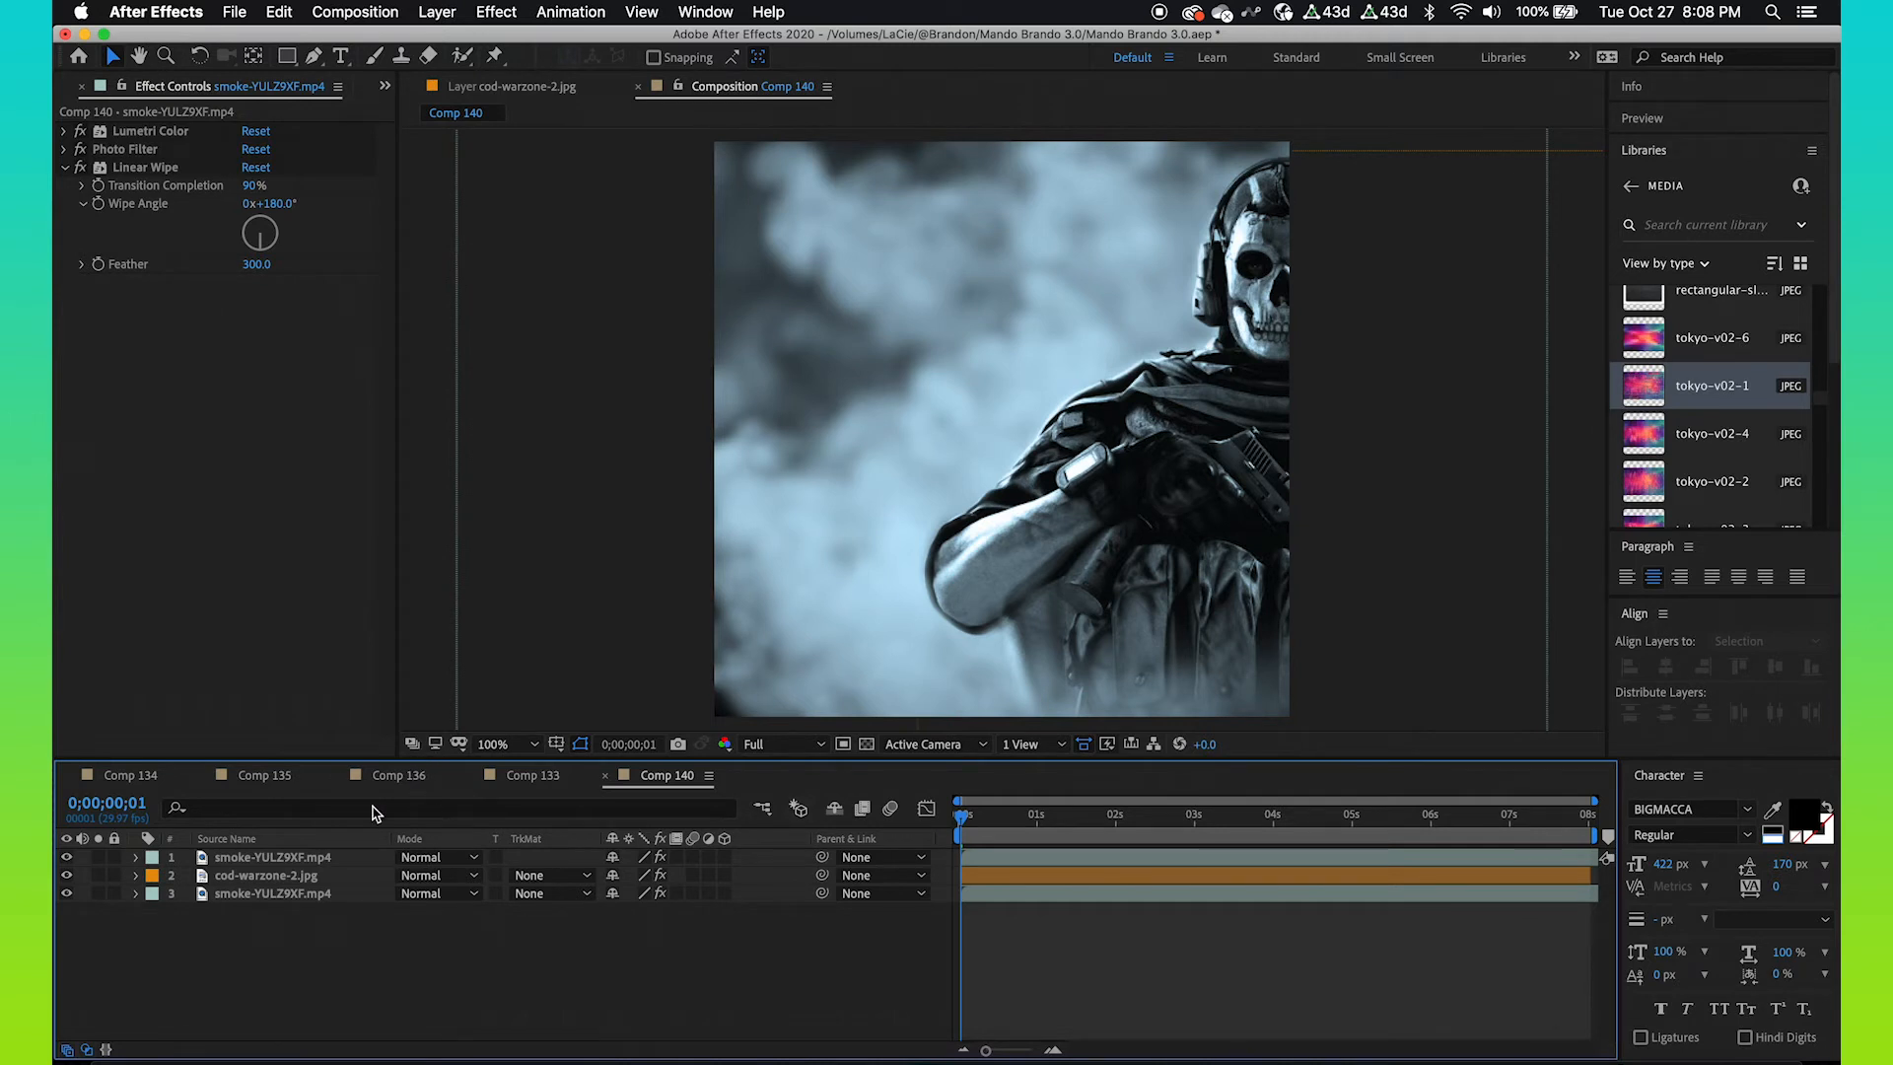
- Add a text layer reading "Smoke" in the upper part of the composition
key(super+t)
click(819, 277)
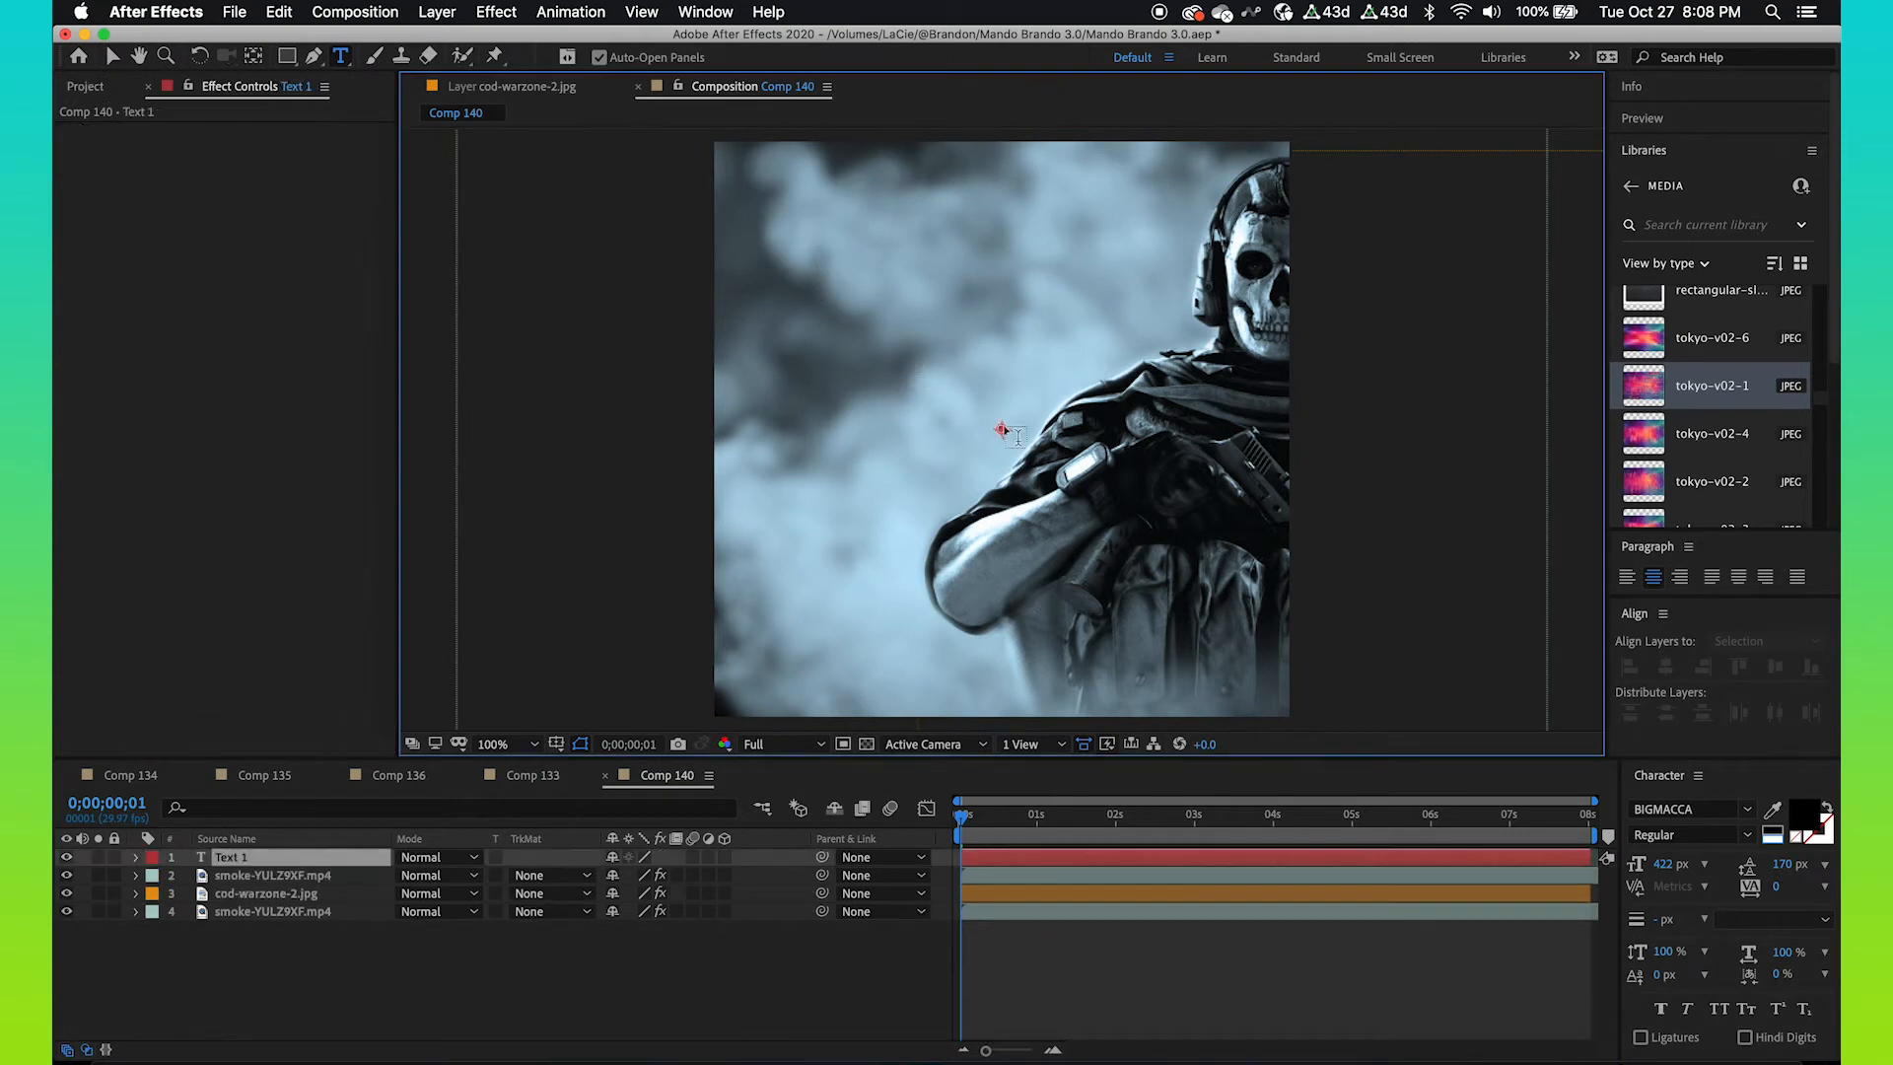
text(Smoke)
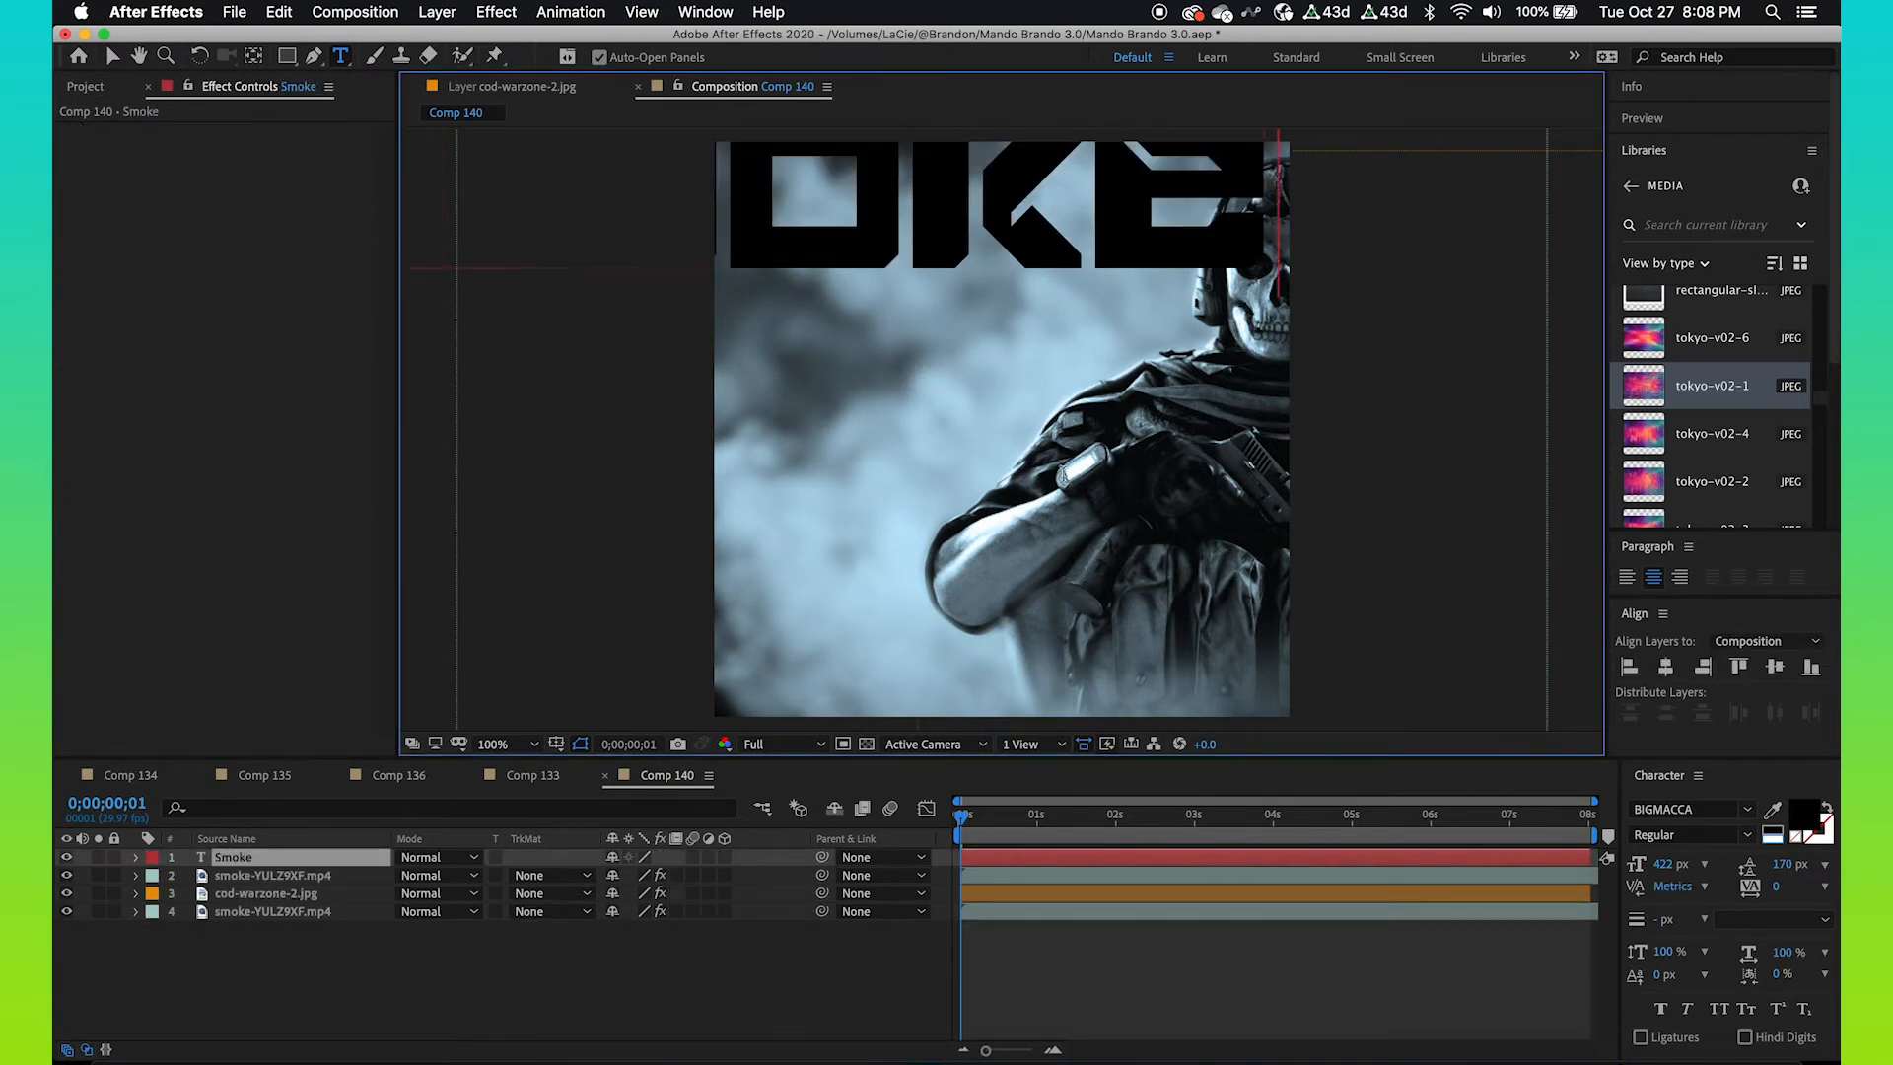
click(457, 943)
key(v)
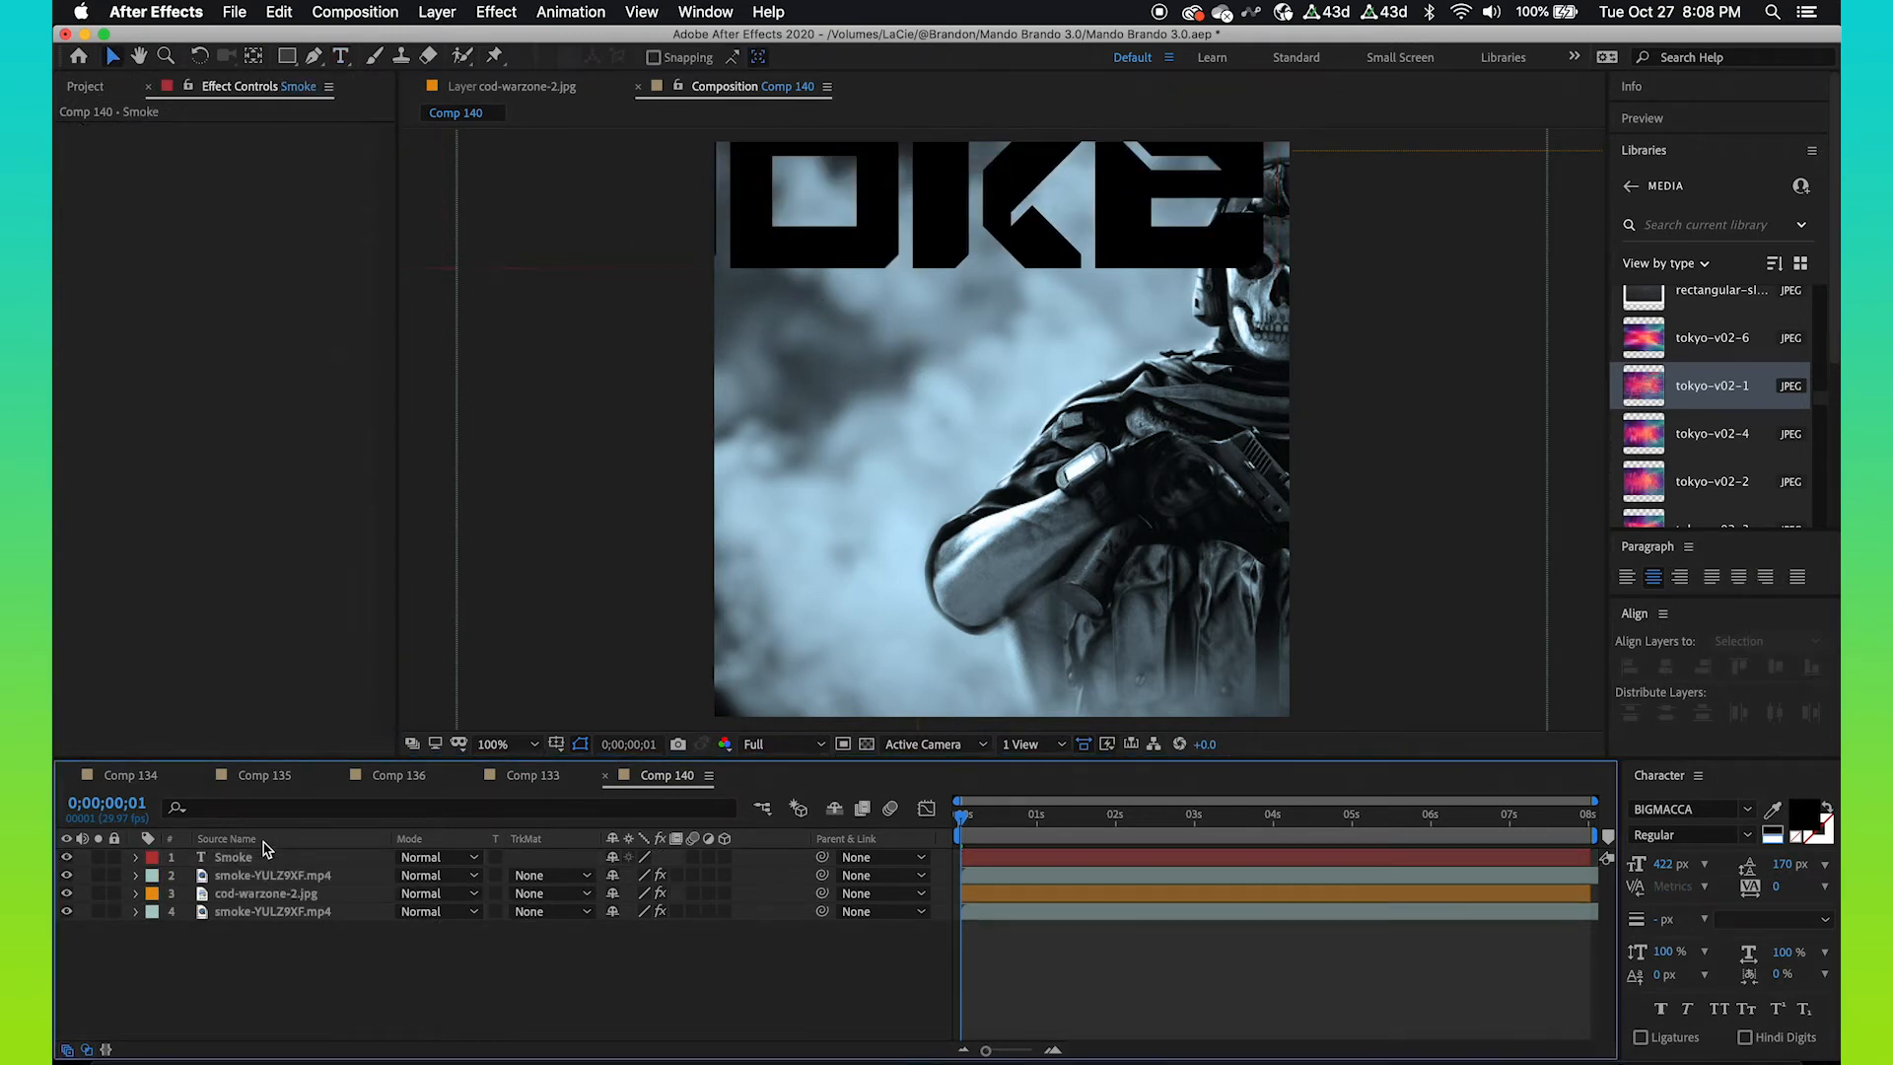
- Set the Smoke text's font size to 210 px and position it in the frame beside the soldier's head
click(262, 856)
drag(1035, 220, 1211, 341)
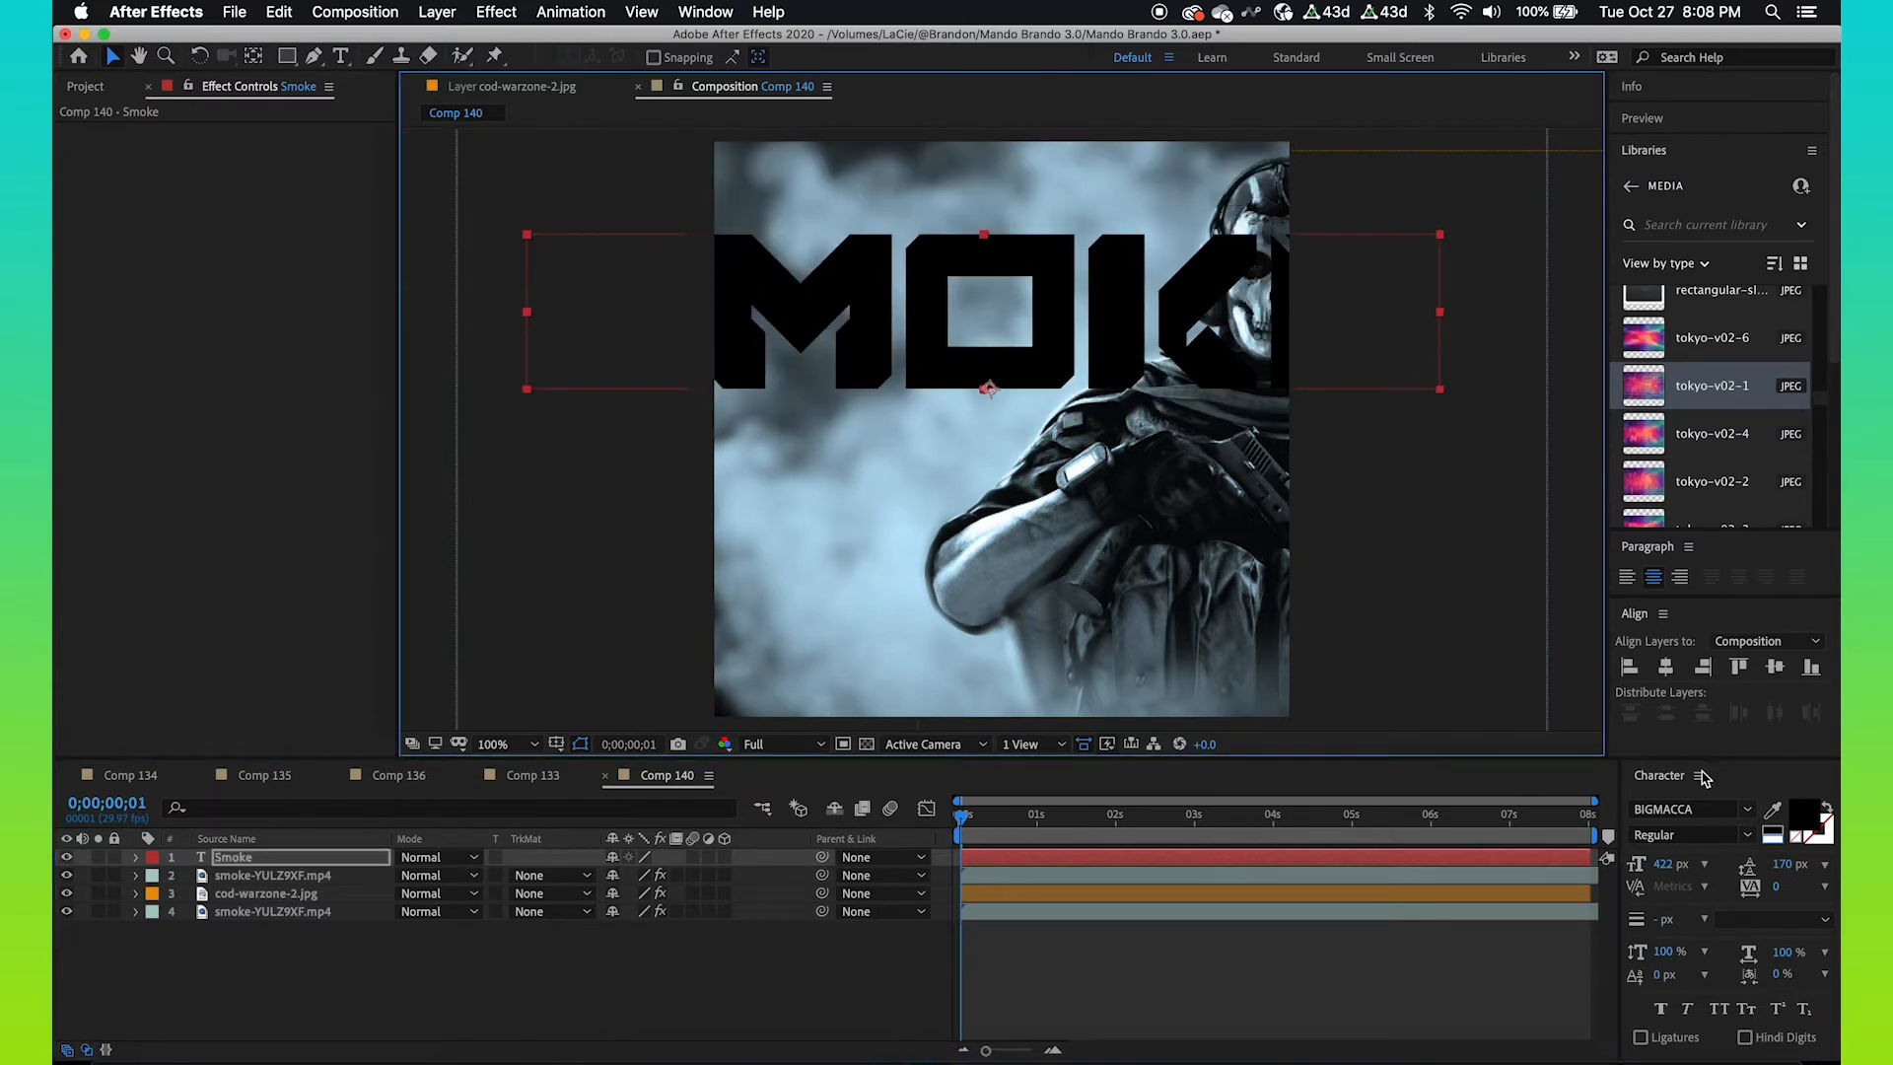
click(1663, 865)
text(2220)
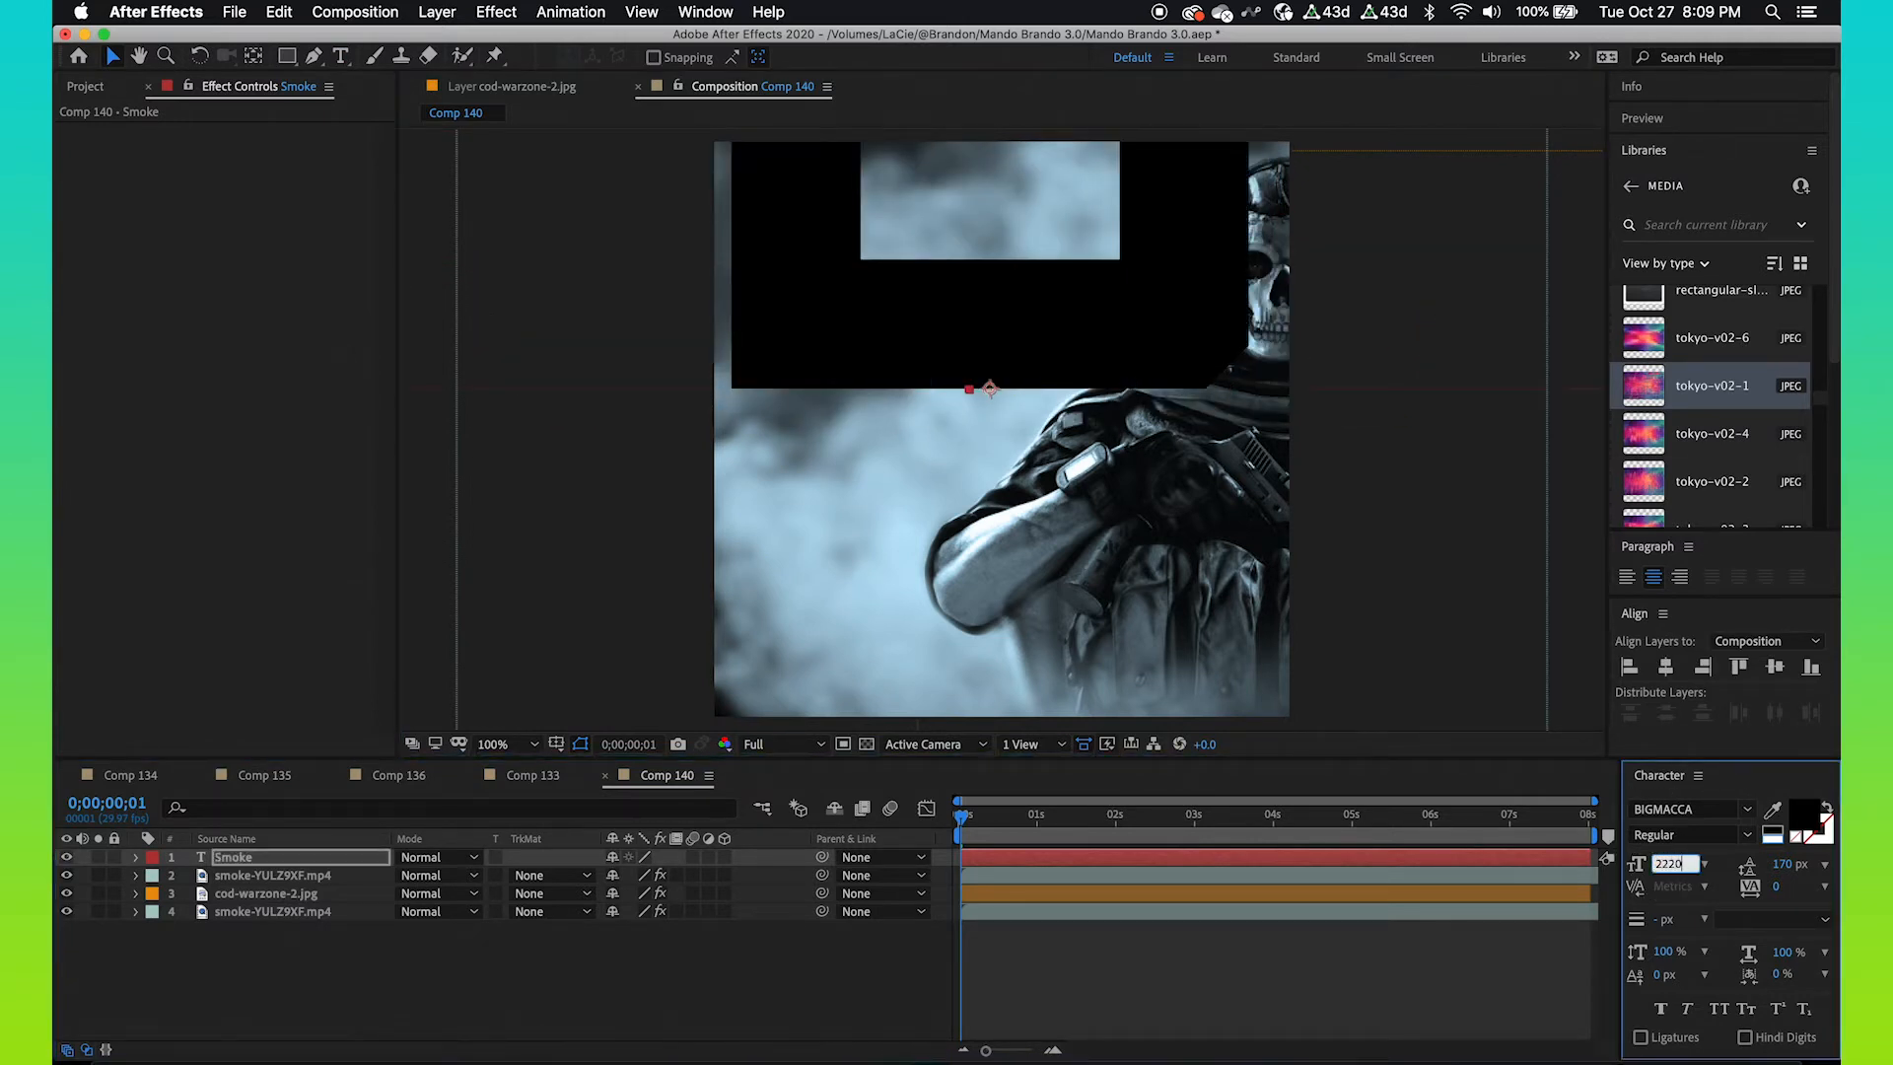
key(Return)
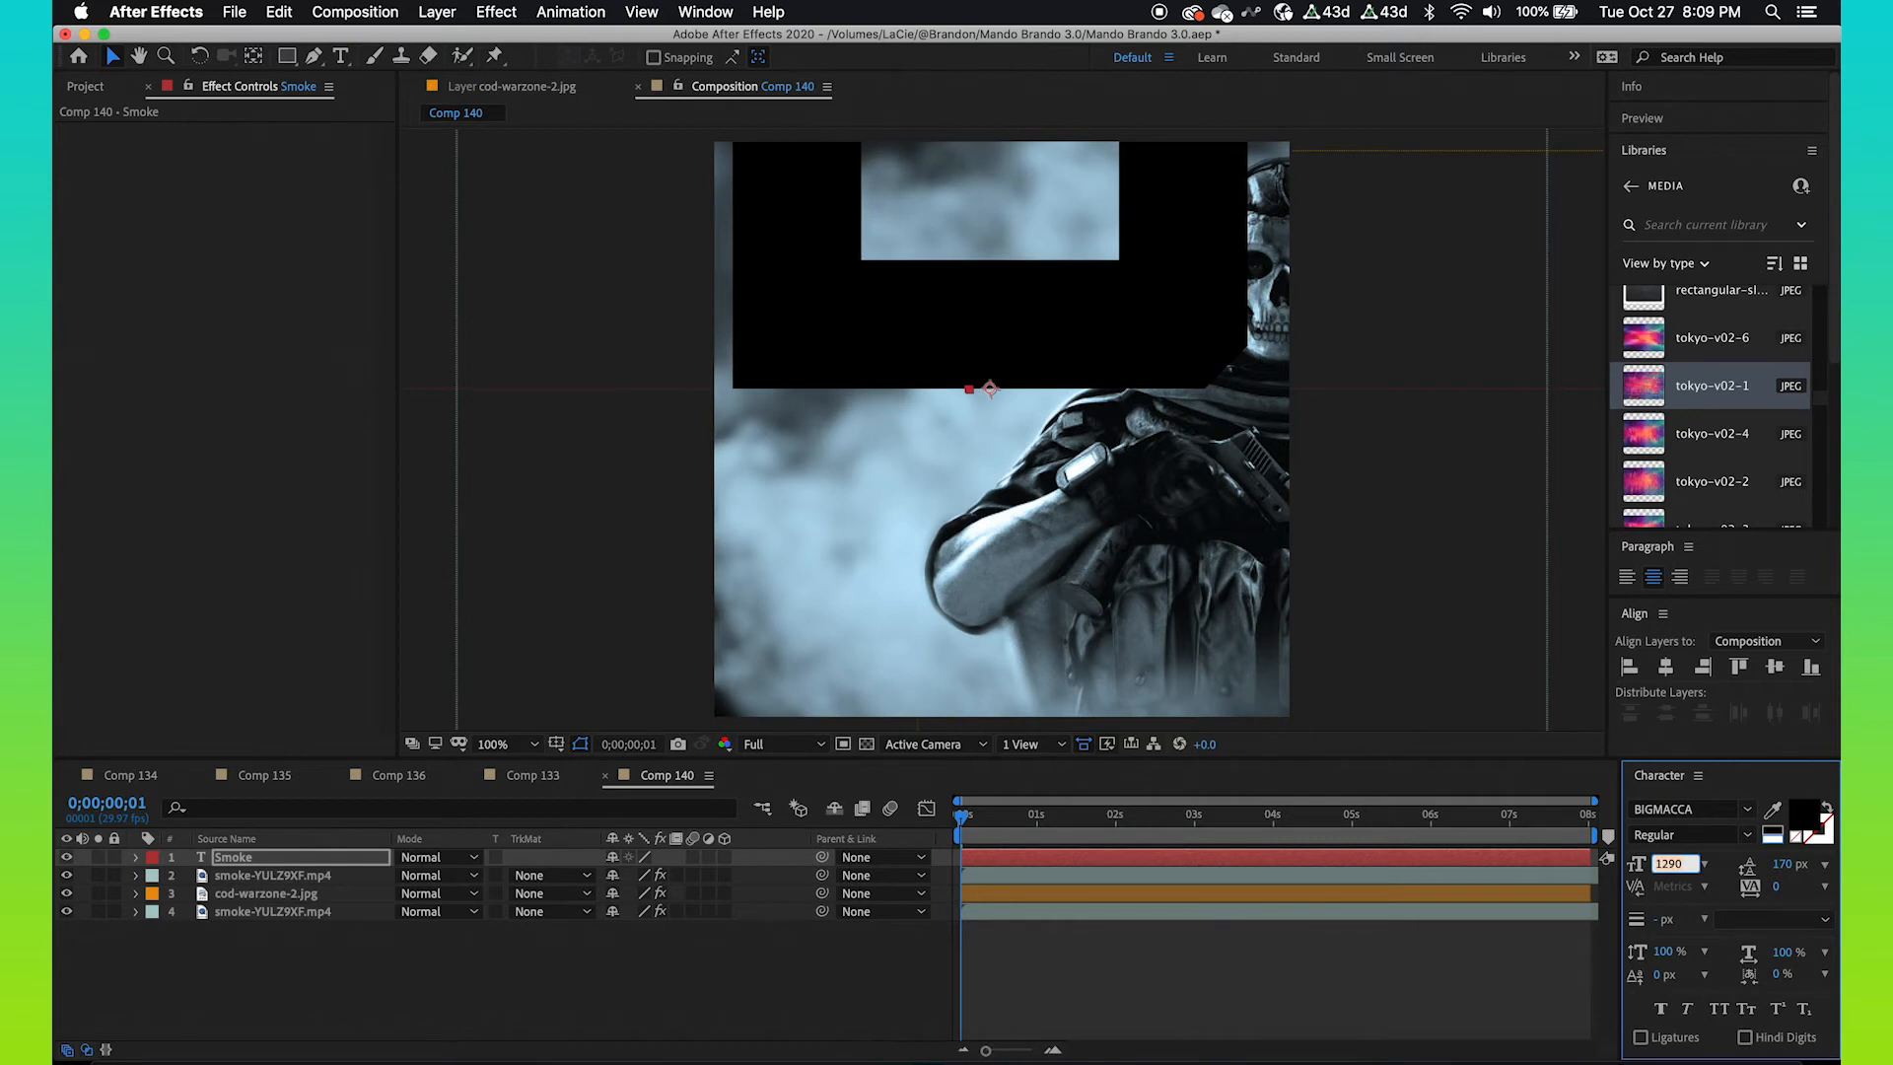
text(220)
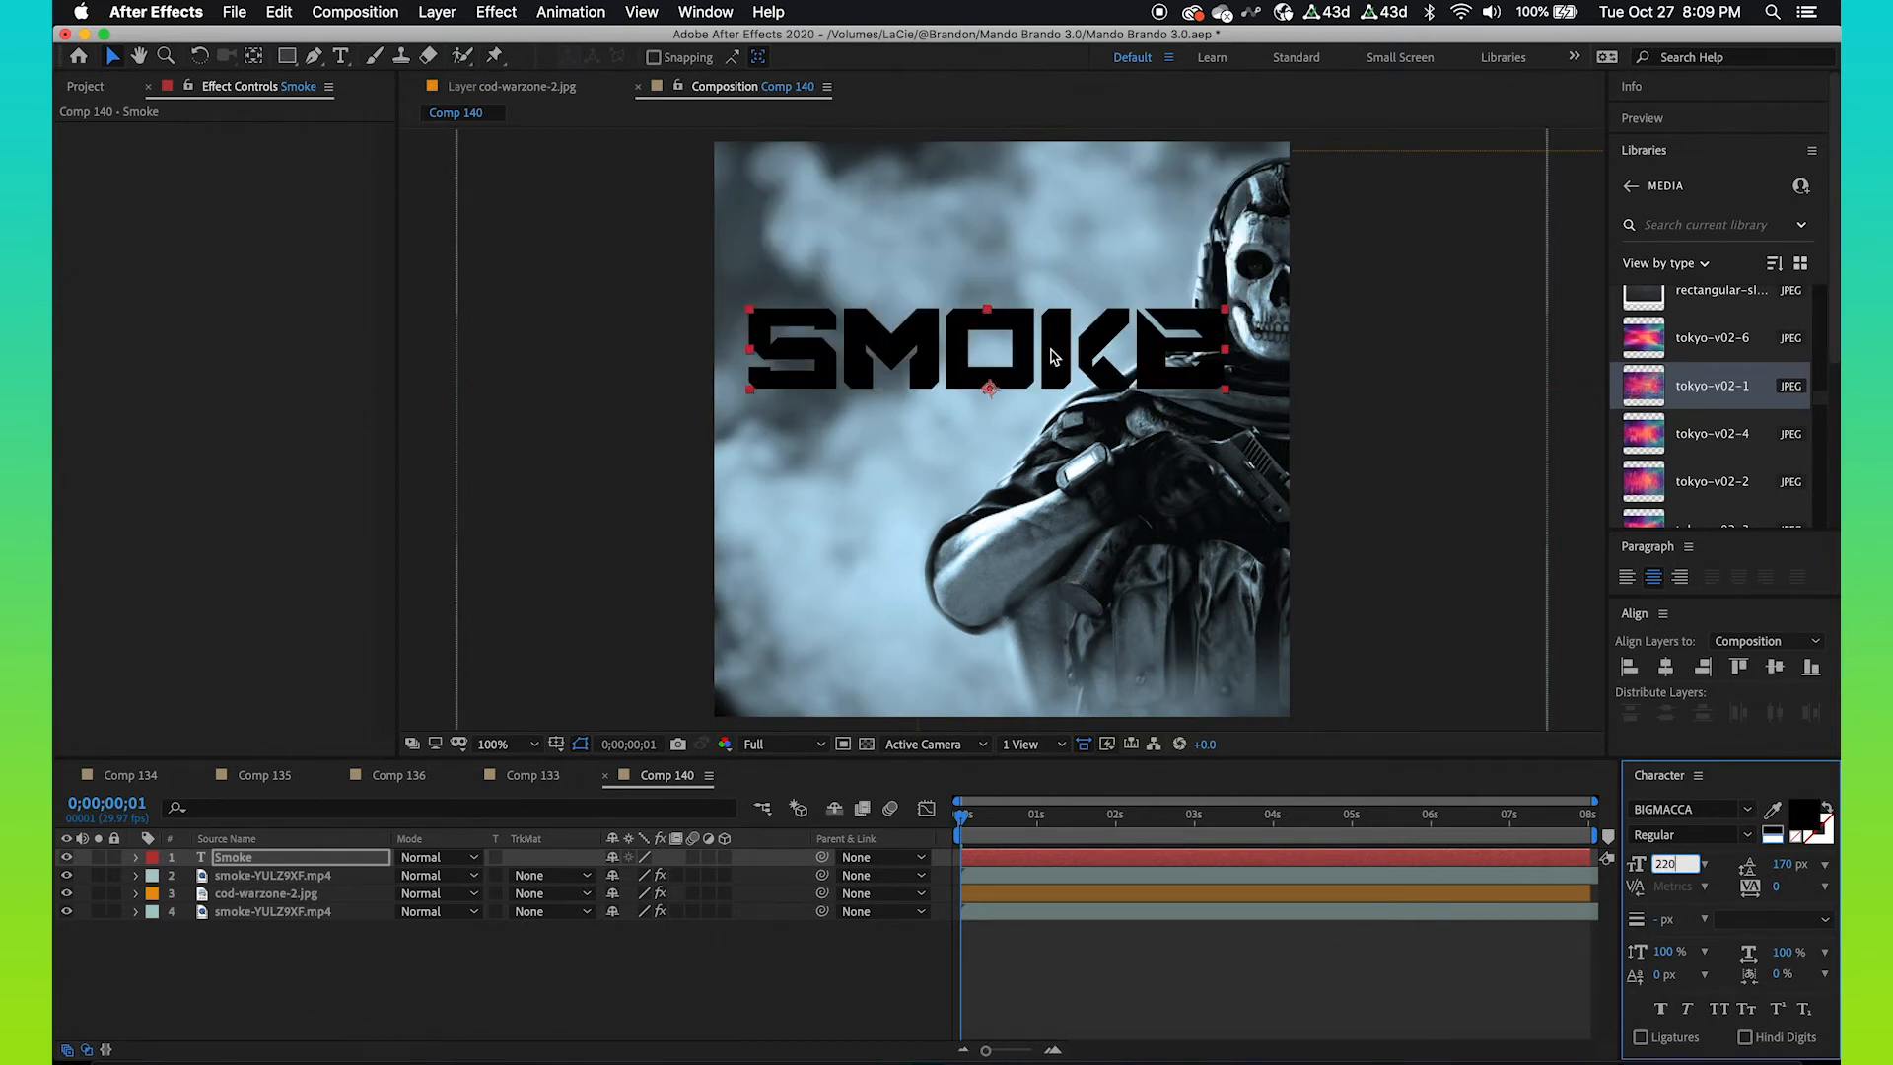
drag(1033, 363, 1002, 291)
click(1667, 864)
text(210)
key(Return)
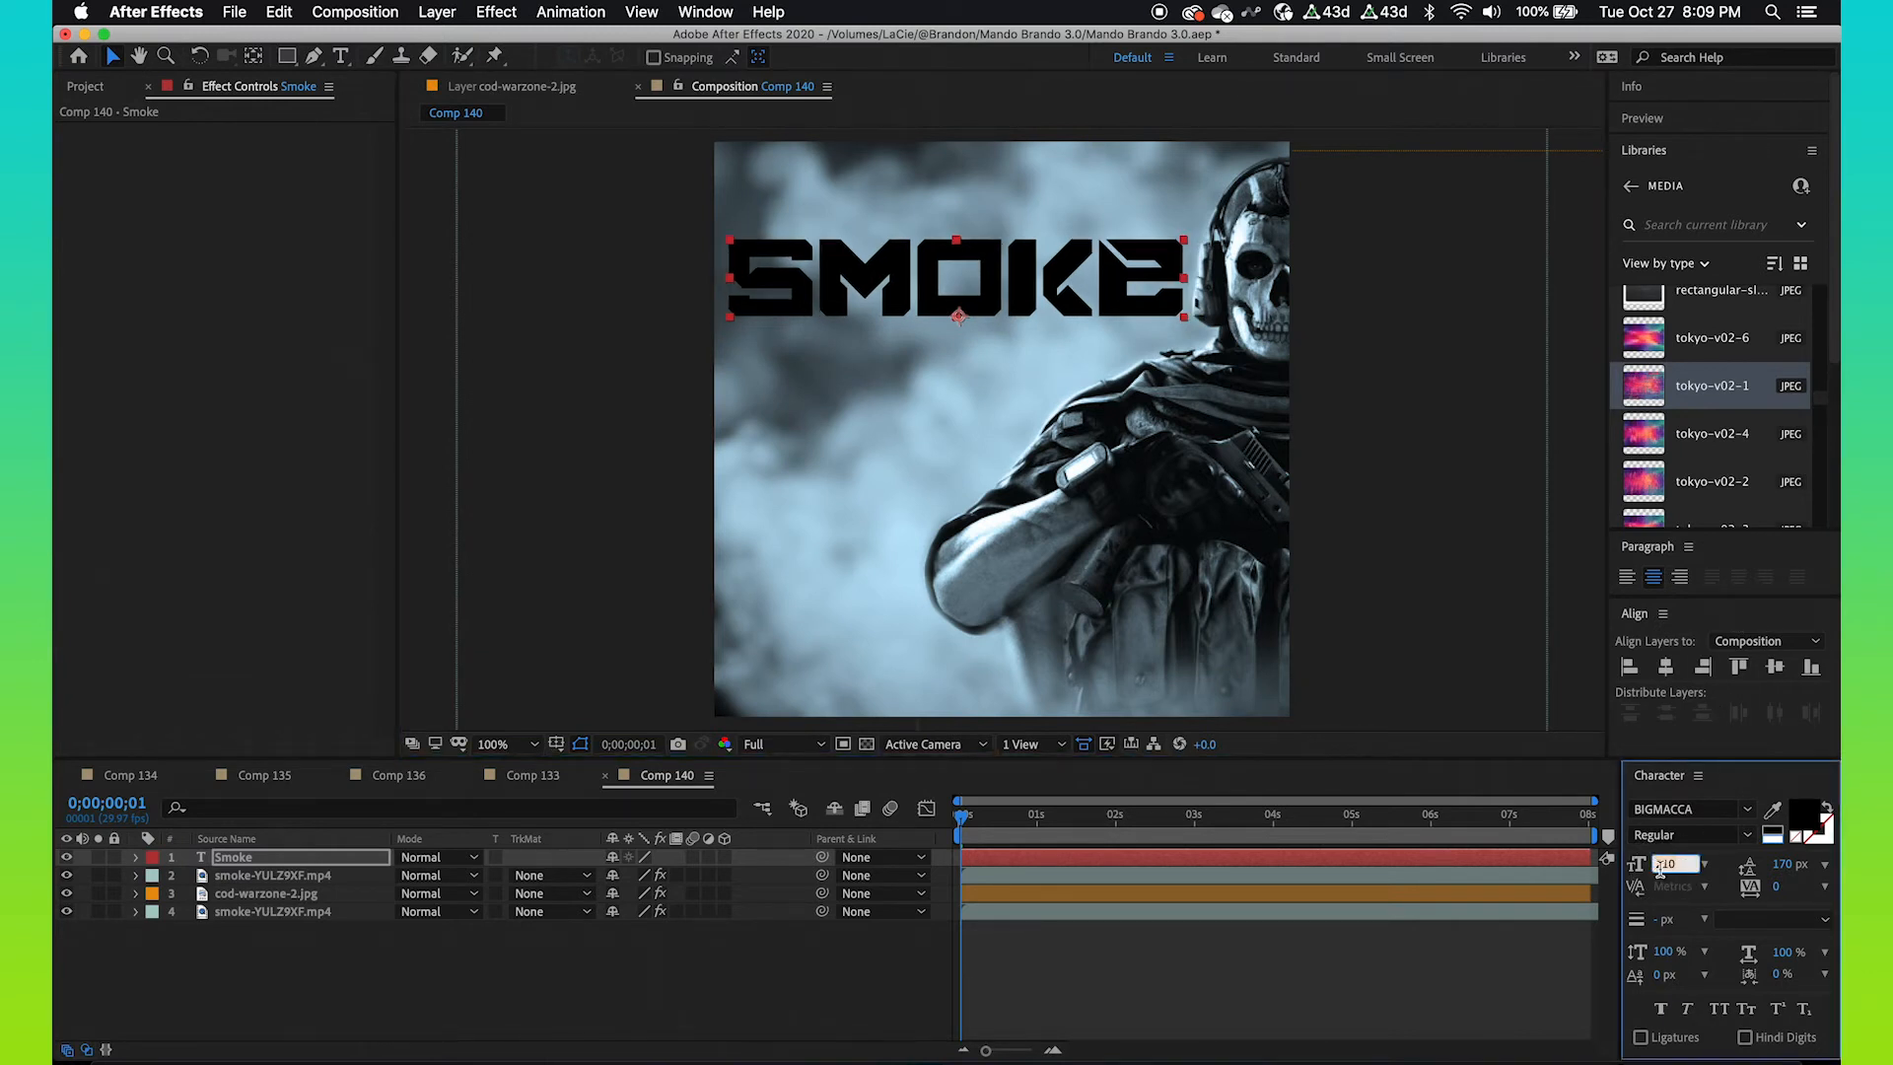
- Move the Smoke title up and slightly toward the soldier's head, and place its layer directly below the cod-warzone-2.jpg layer
drag(1068, 285, 1094, 242)
drag(242, 854, 243, 899)
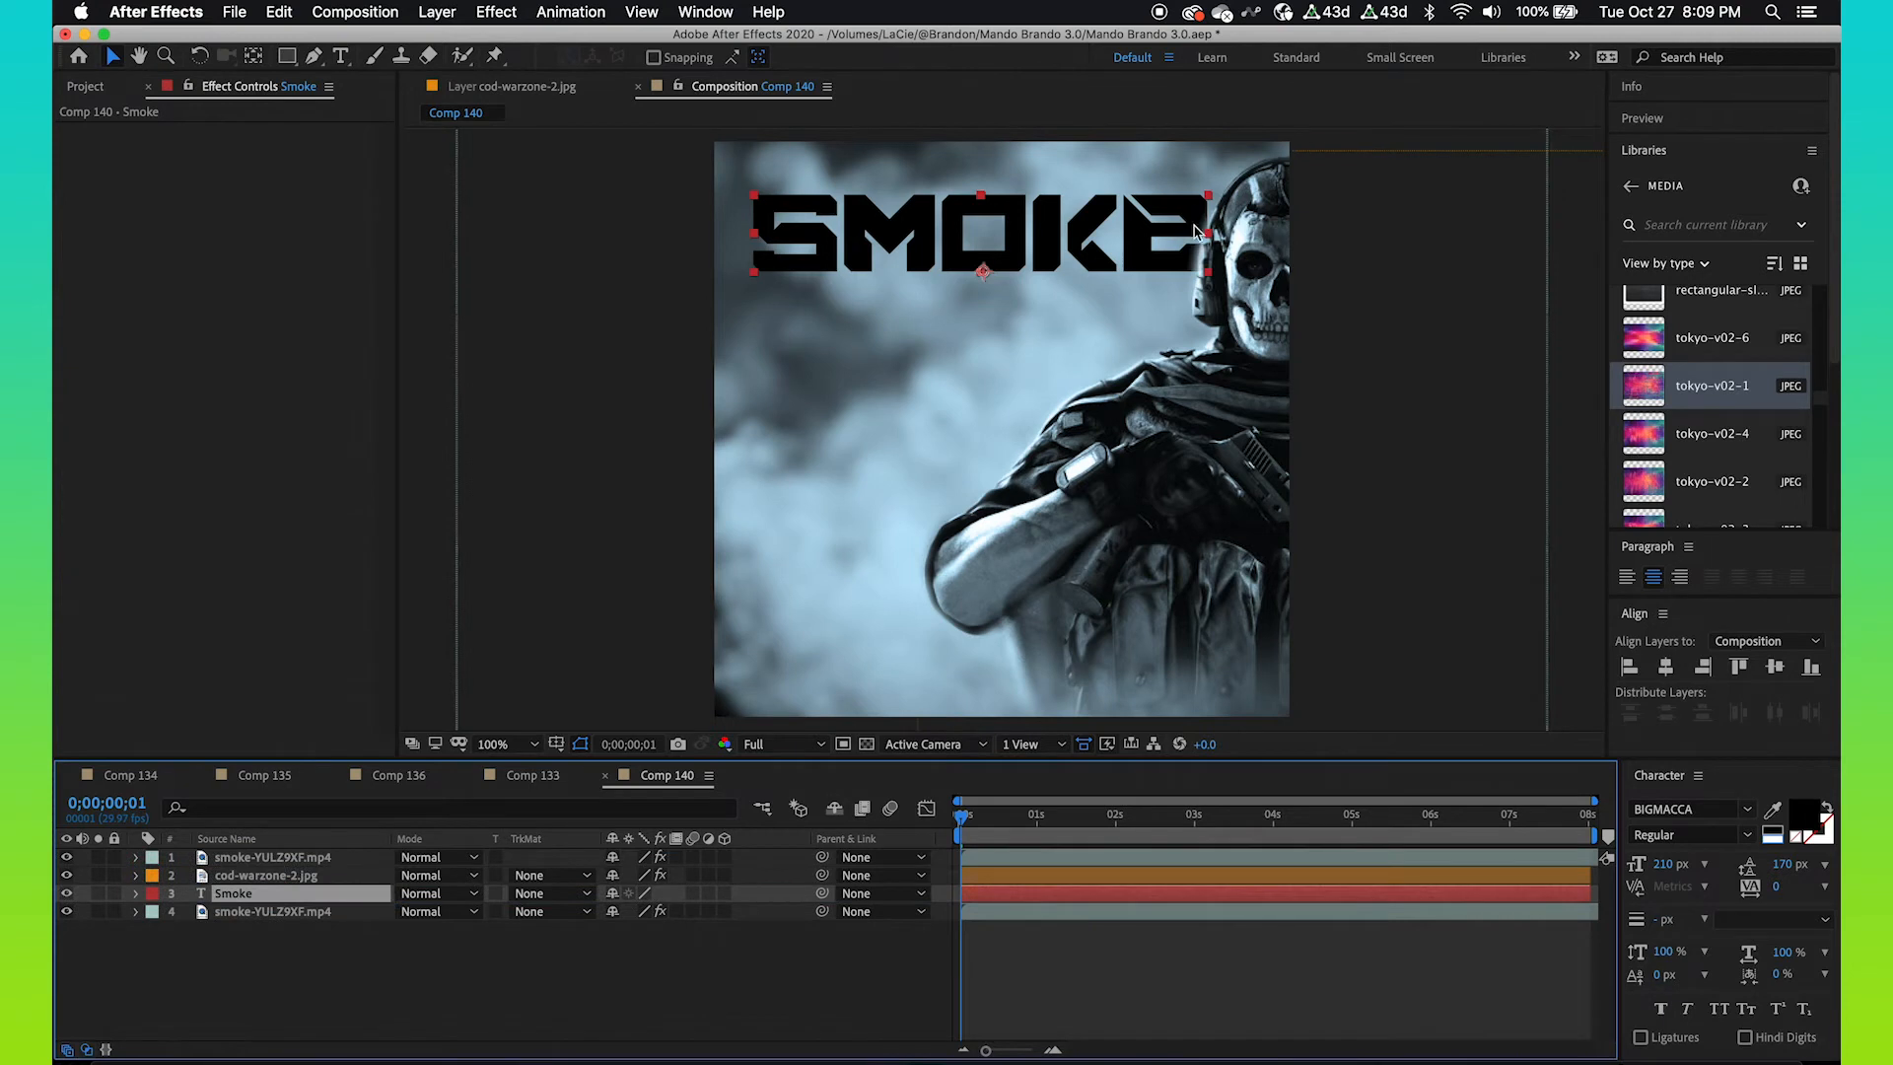
click(503, 985)
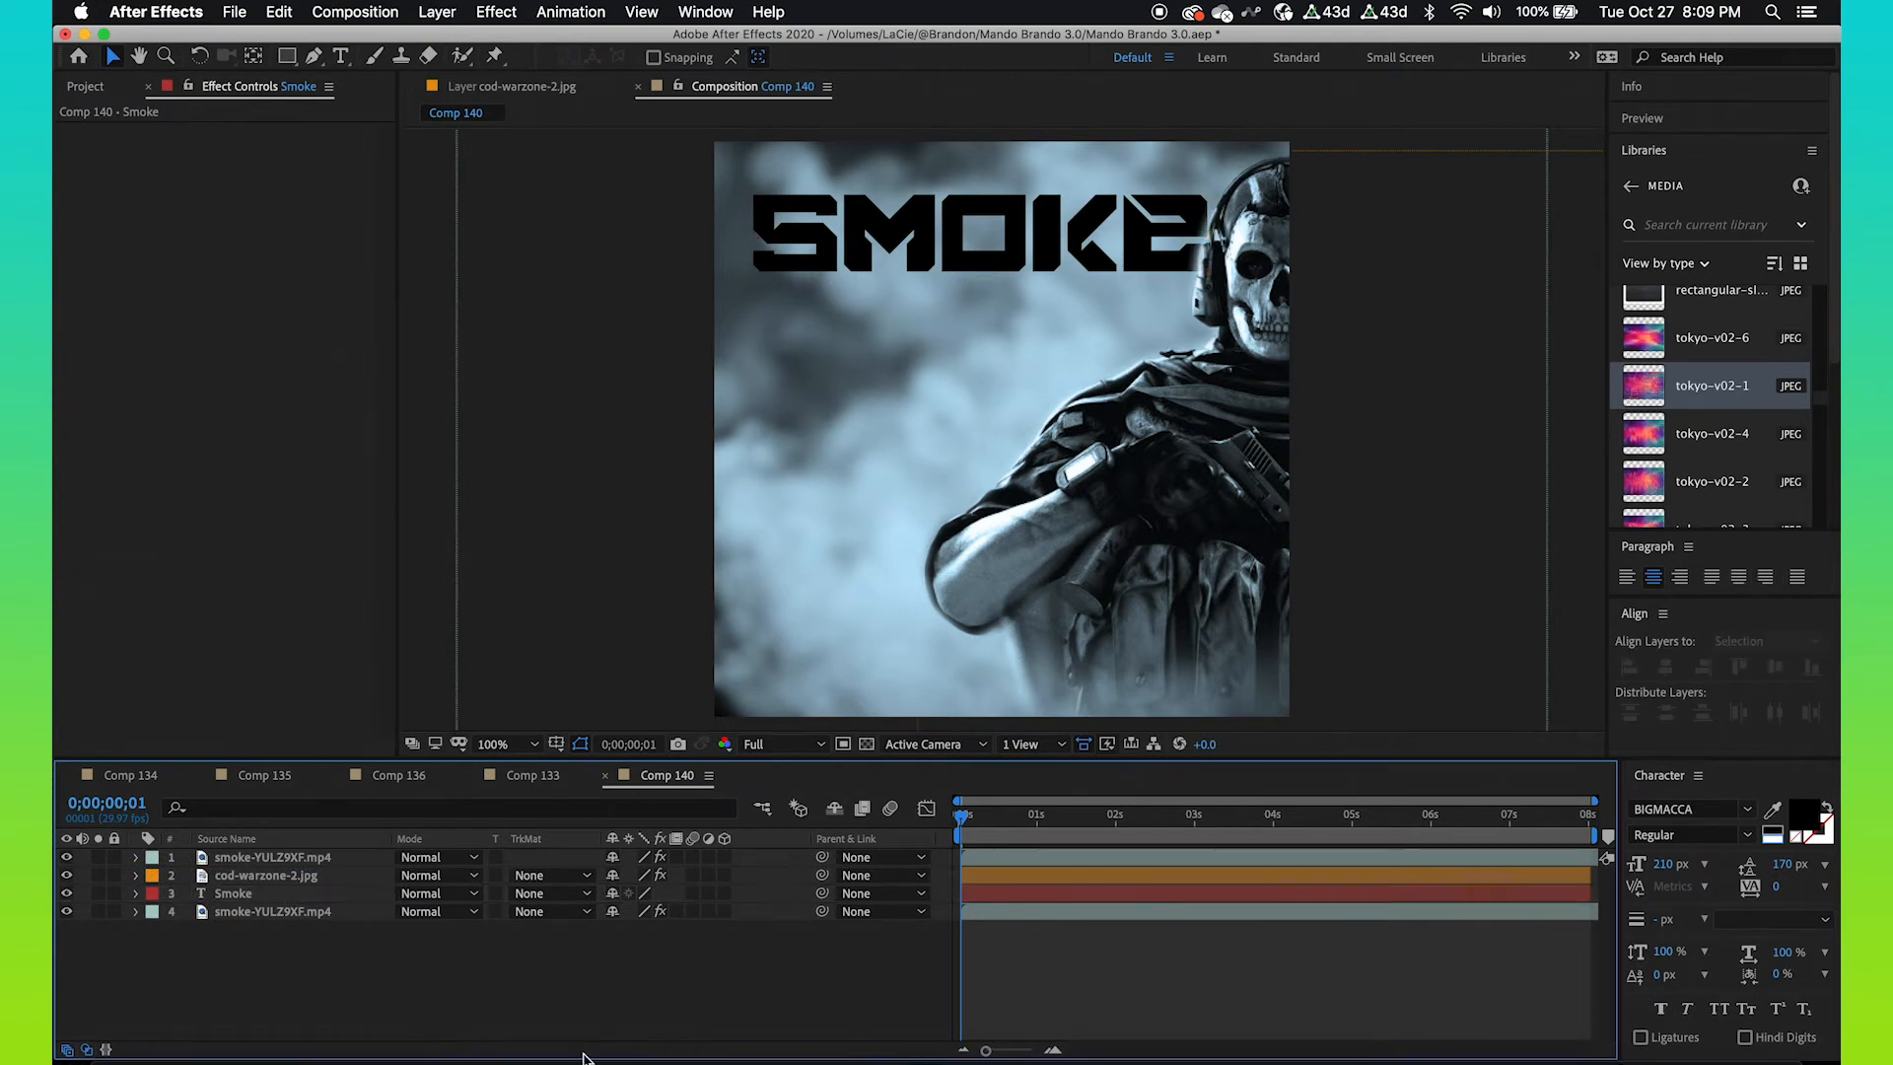
- Duplicate the Smoke text layer, place the copy beneath the title, and change its wording to "Animation"
click(911, 217)
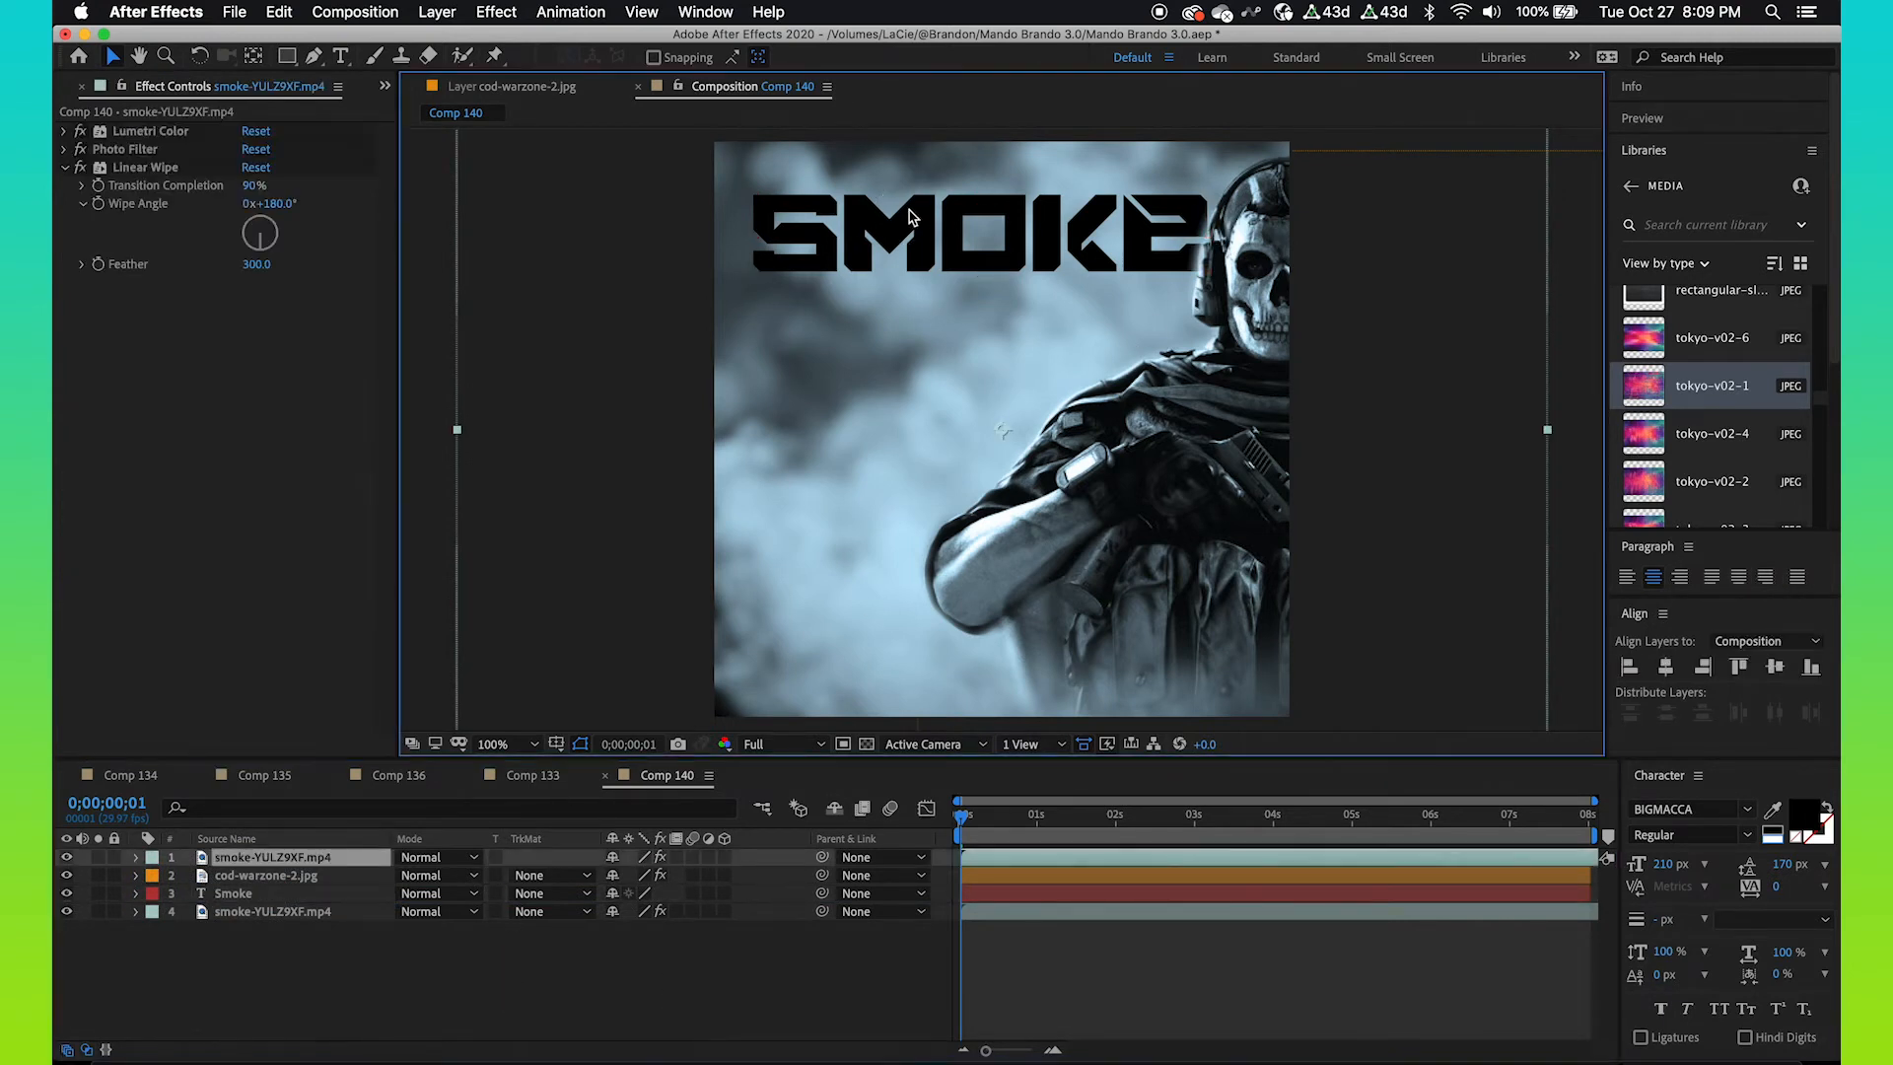
click(236, 893)
key(super+d)
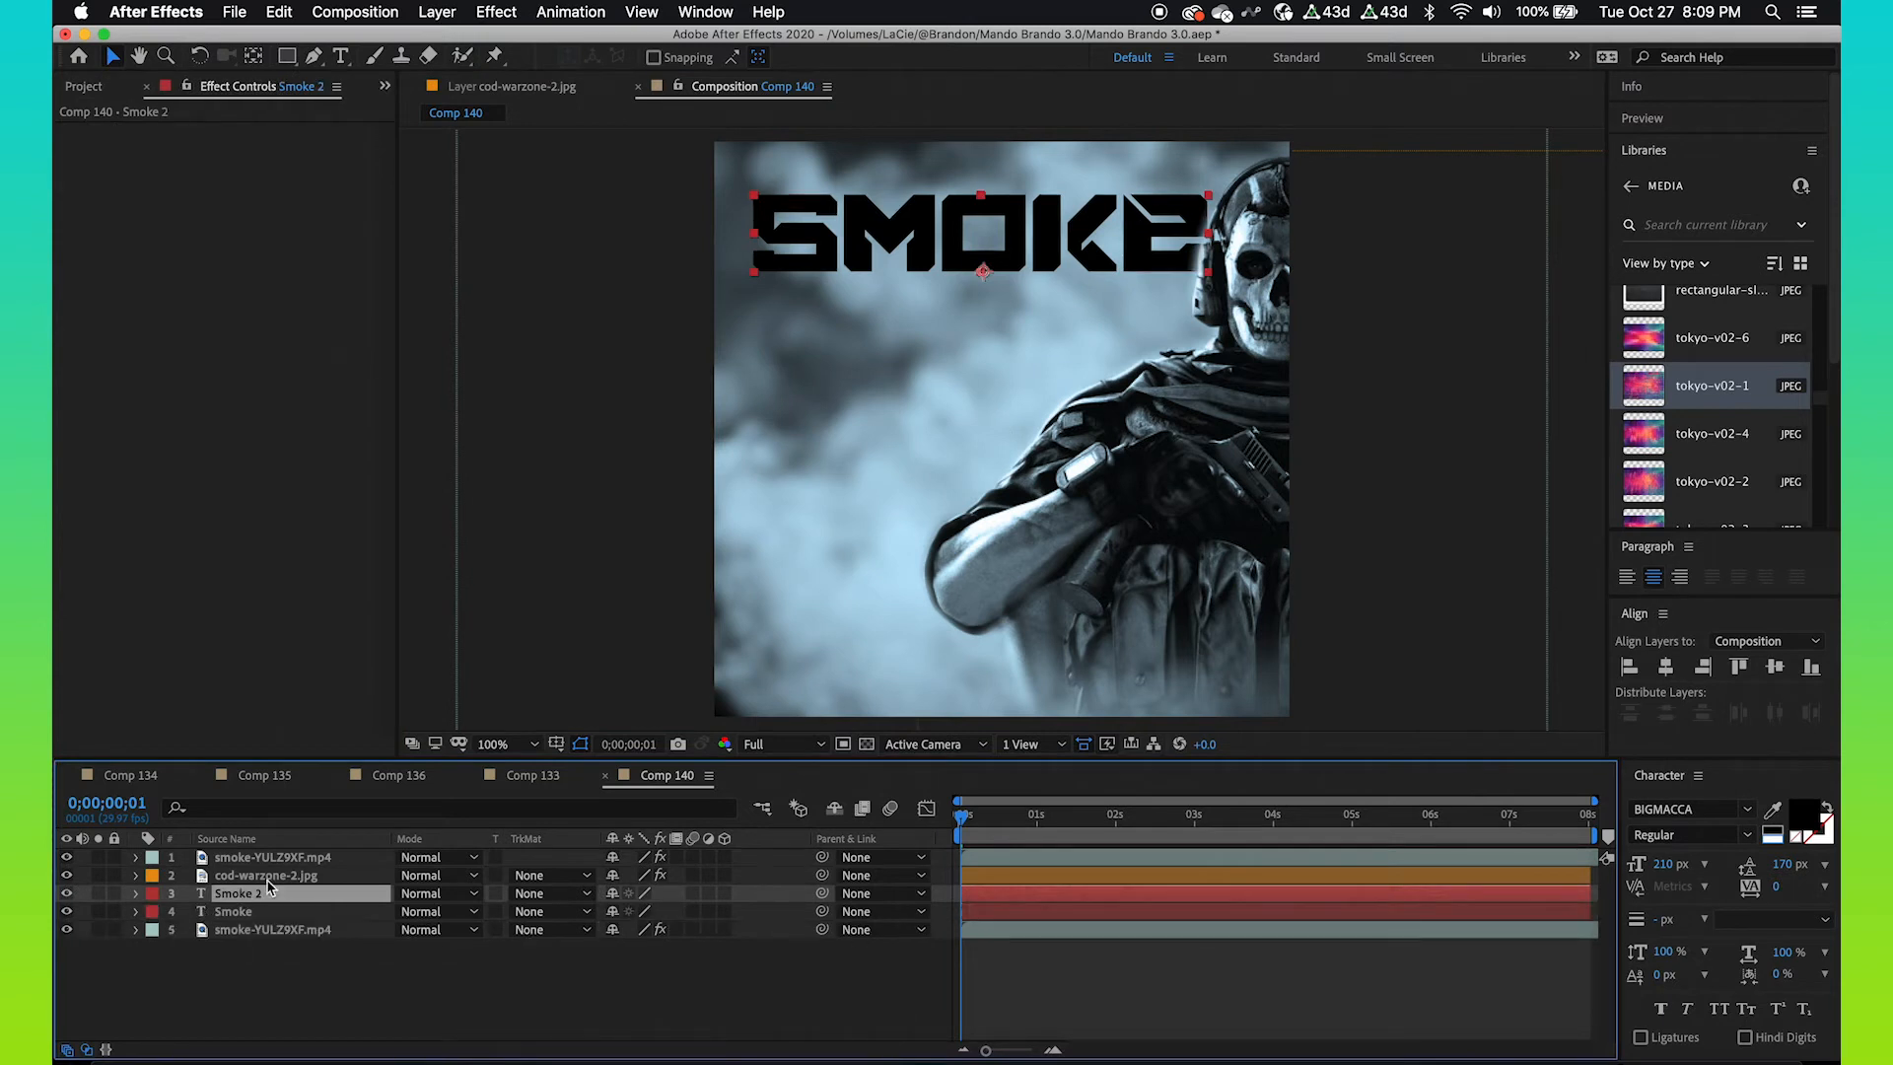
drag(953, 232, 924, 318)
double_click(924, 317)
text(Ani)
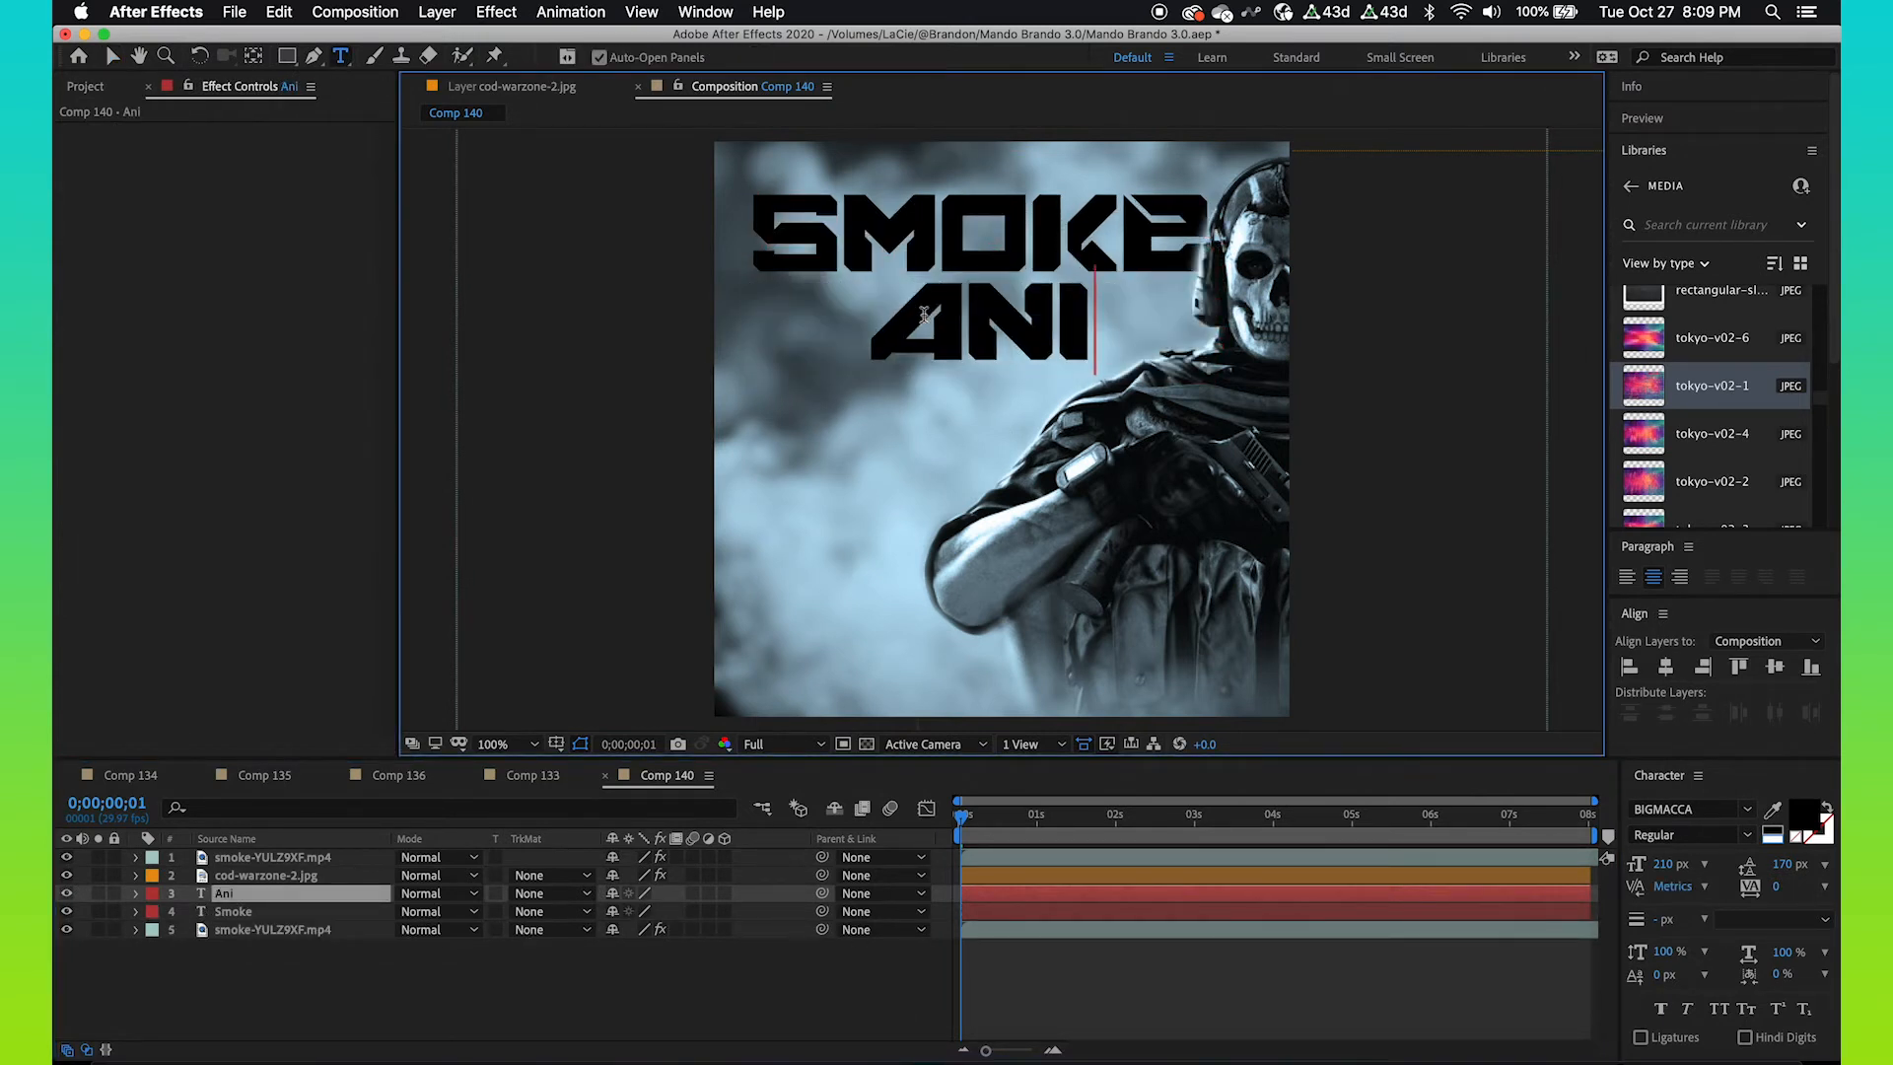
text(mation)
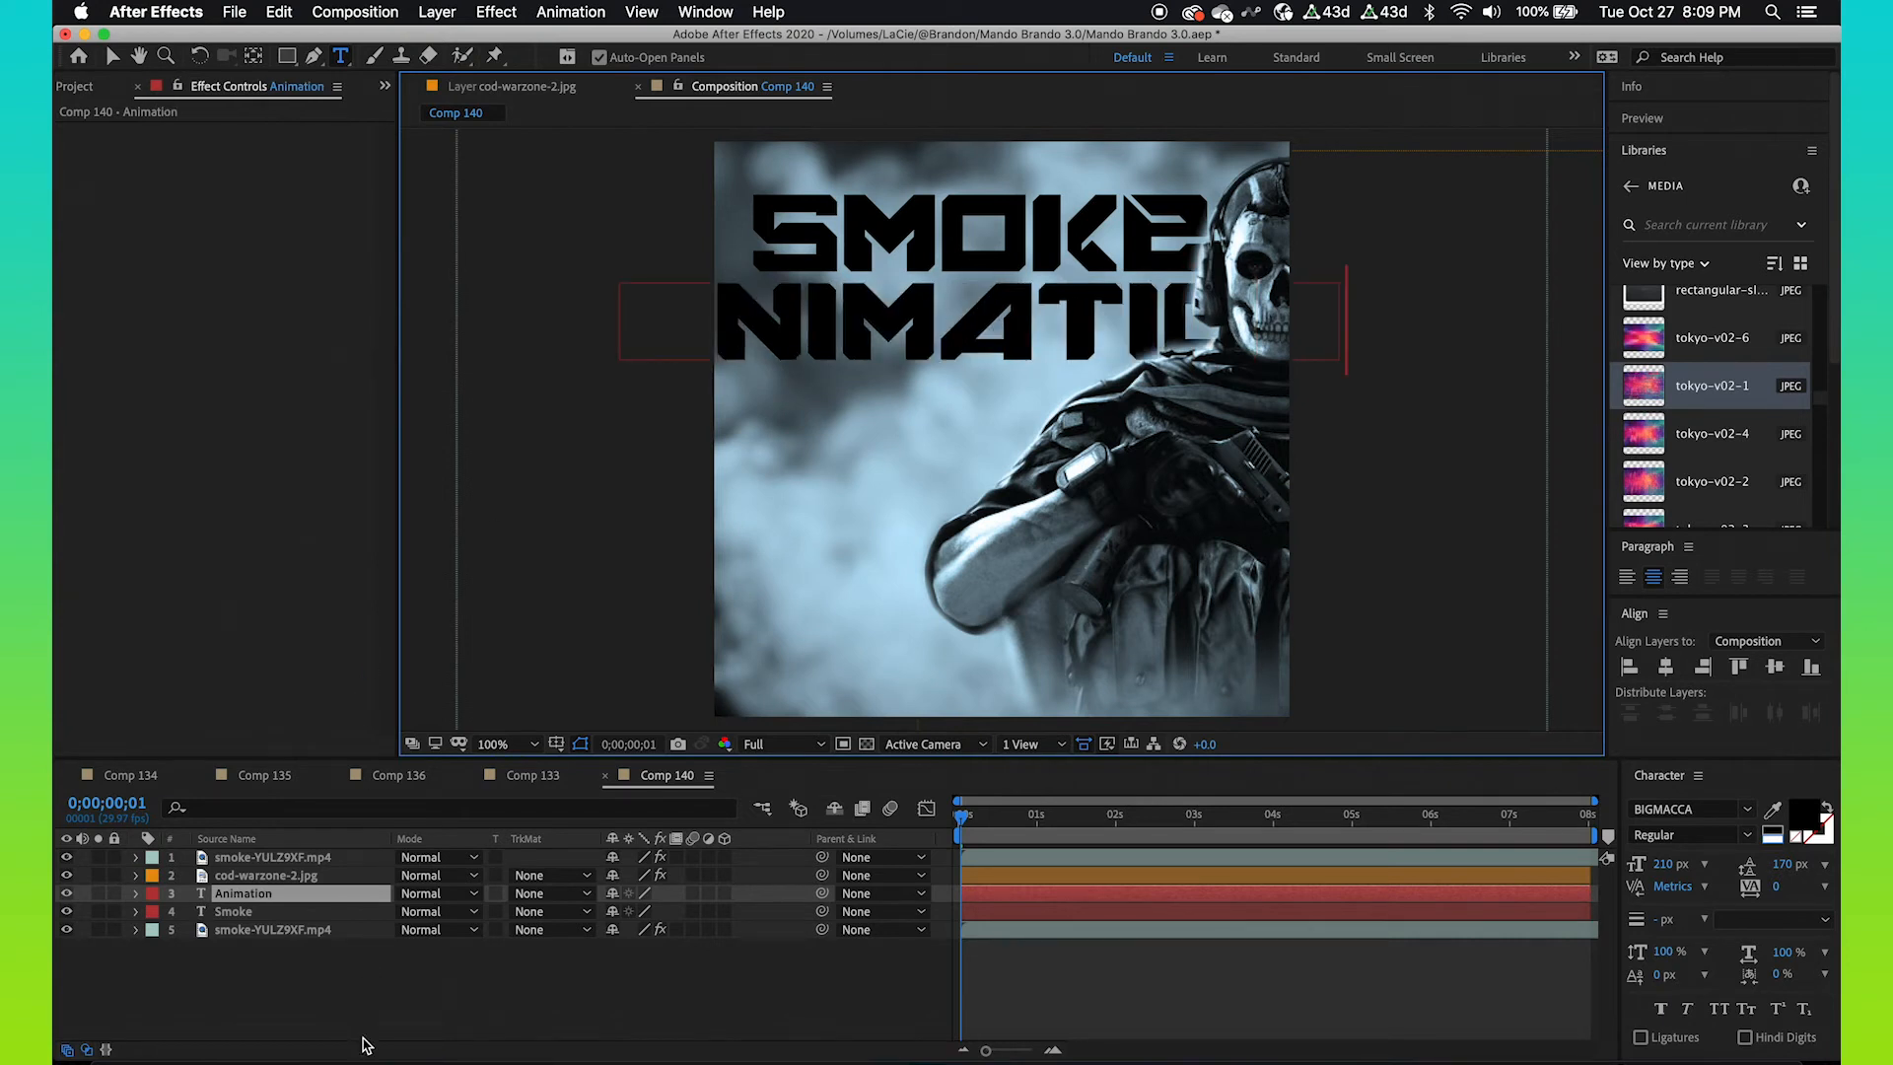
click(353, 997)
key(v)
- Reduce the Animation text's font size to 110 px
click(260, 902)
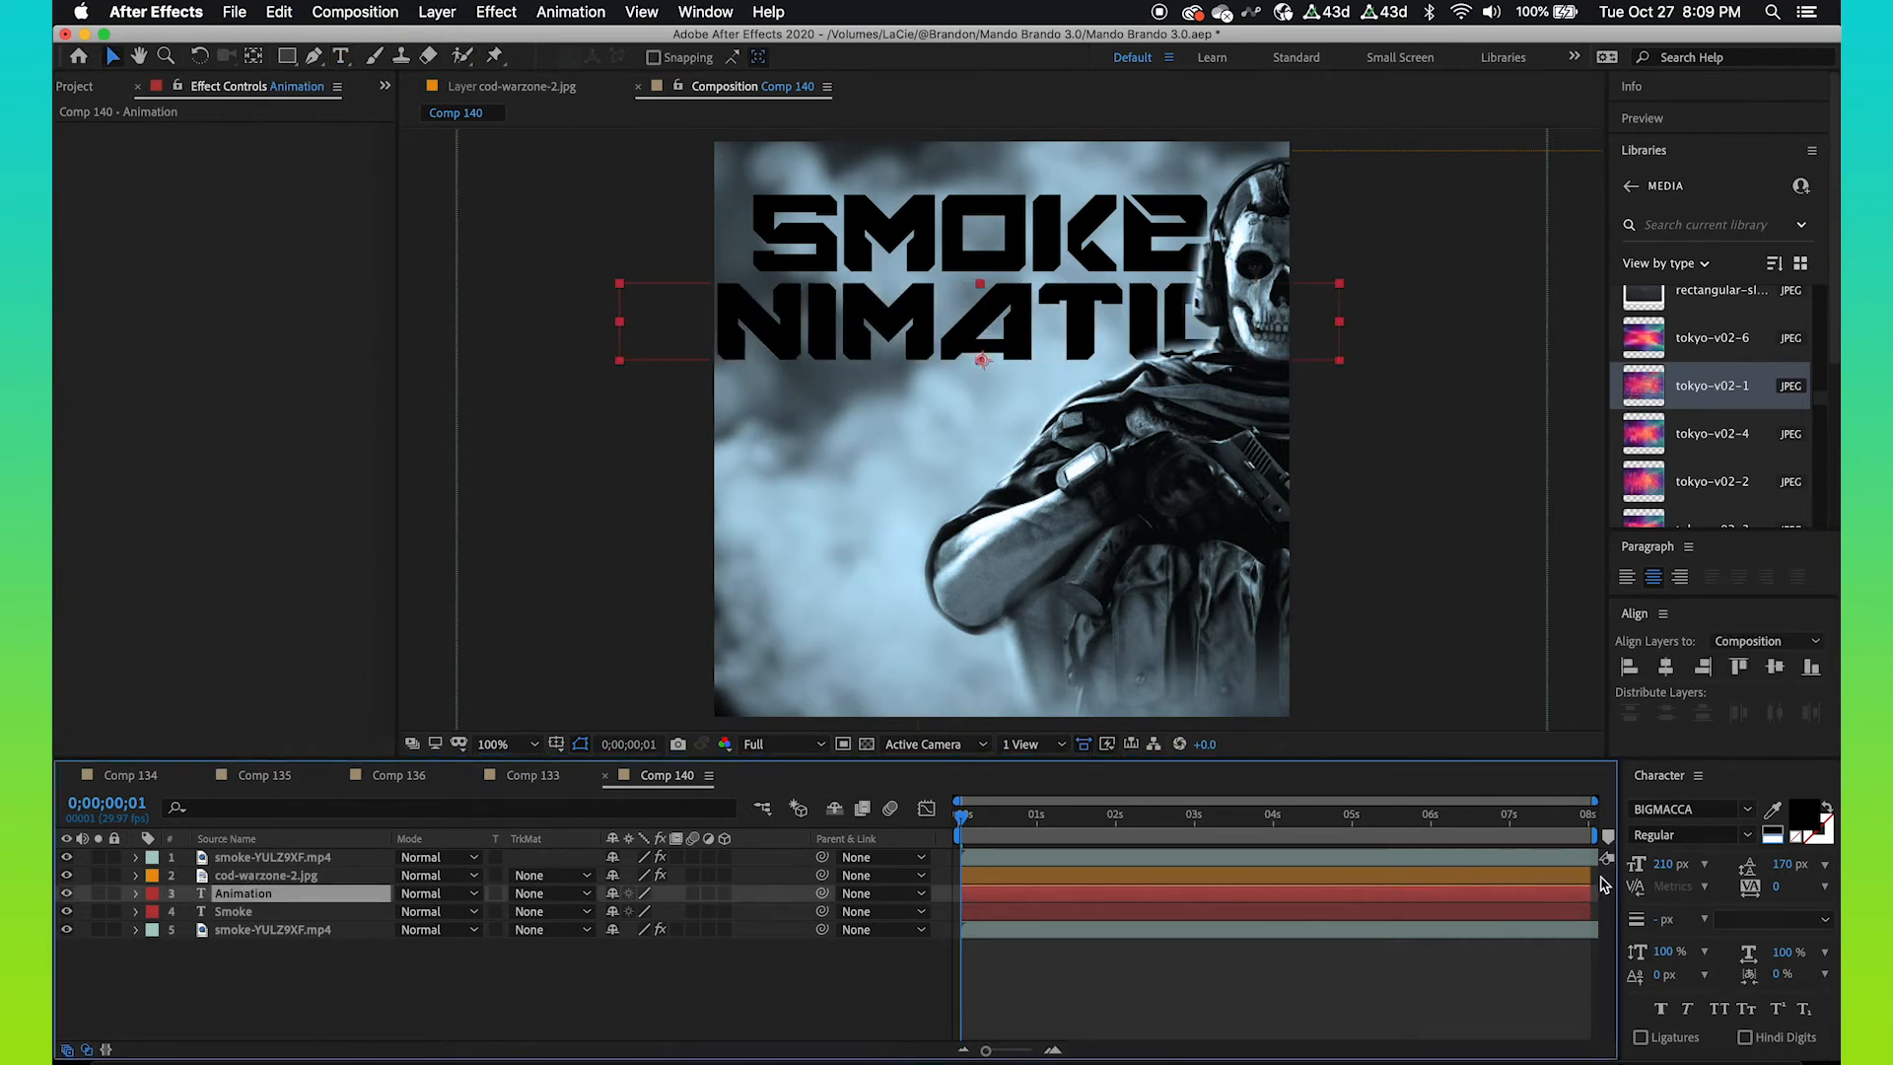
click(1668, 865)
key(shift+Down)
key(shift+Down)
key(shift+Down)
key(shift+Down)
key(shift+Down)
key(shift+Down)
key(shift+Down)
key(shift+Down)
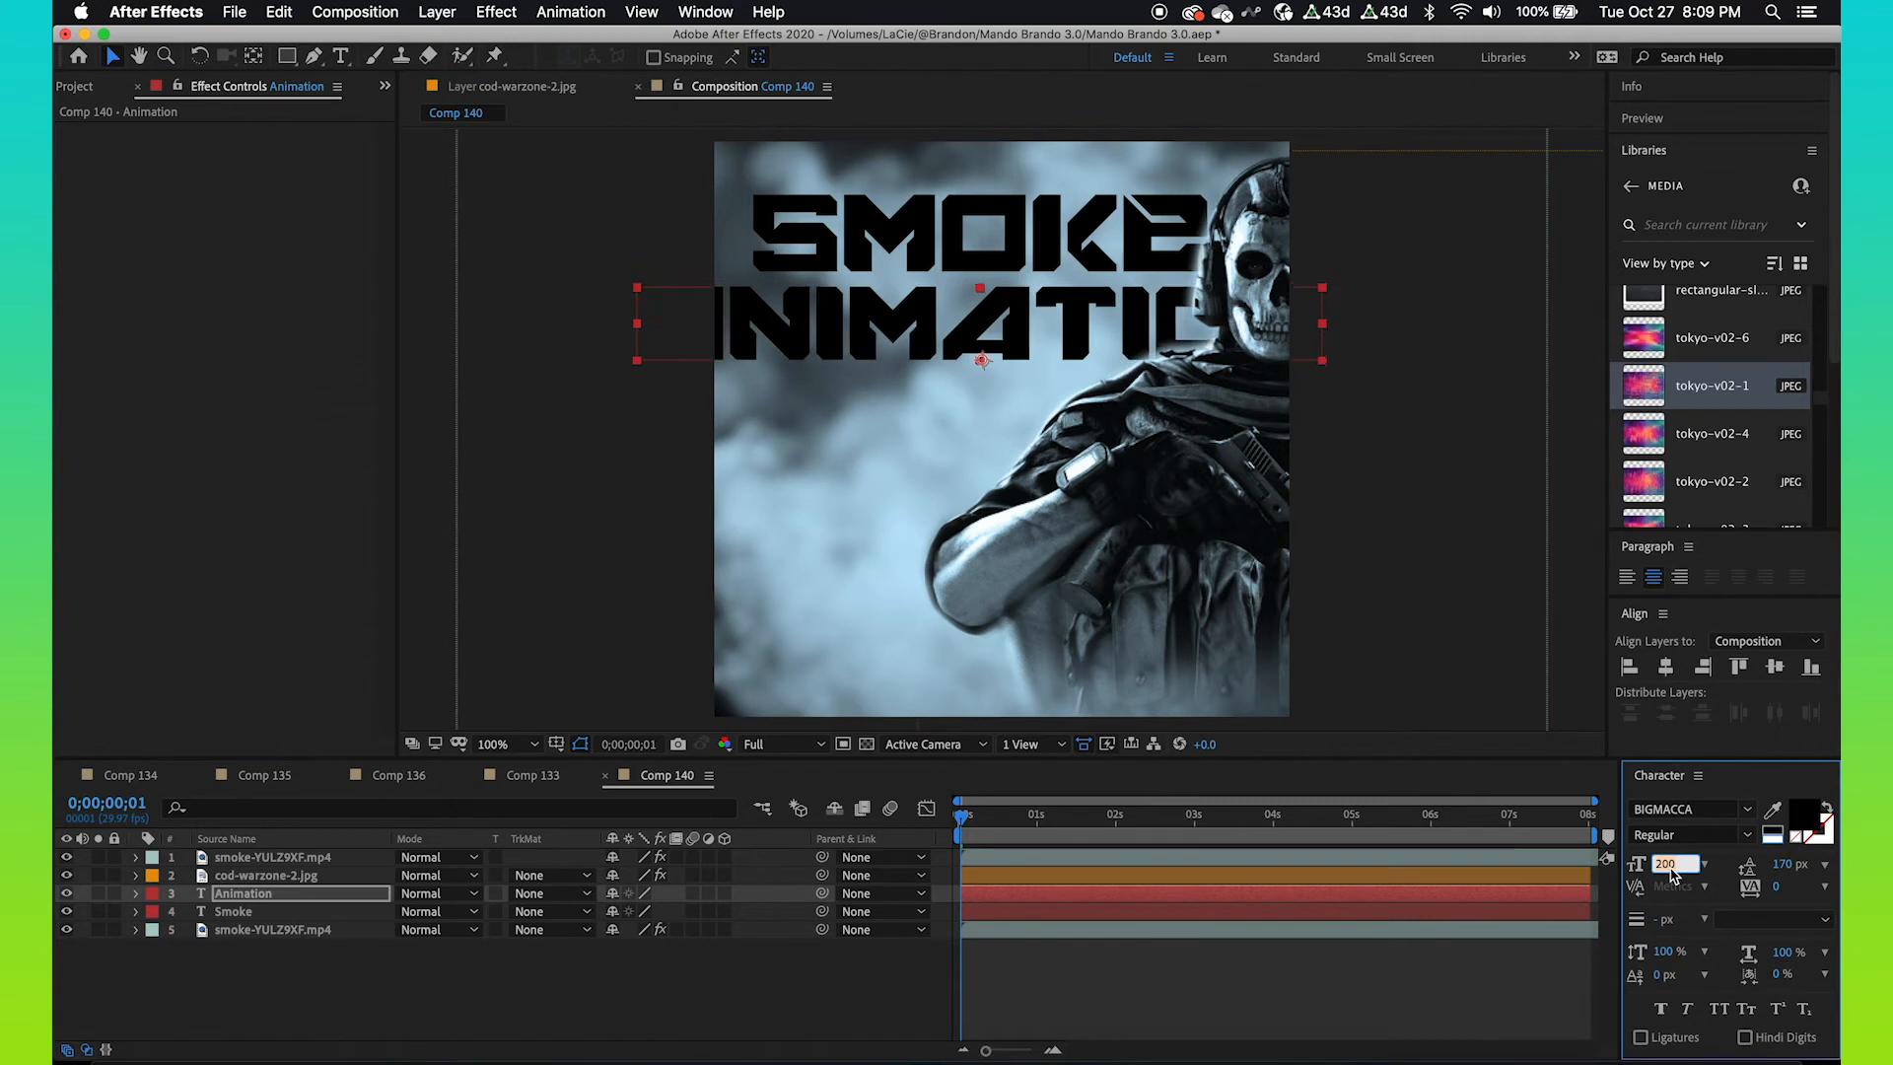
key(shift+Down)
key(shift+Down)
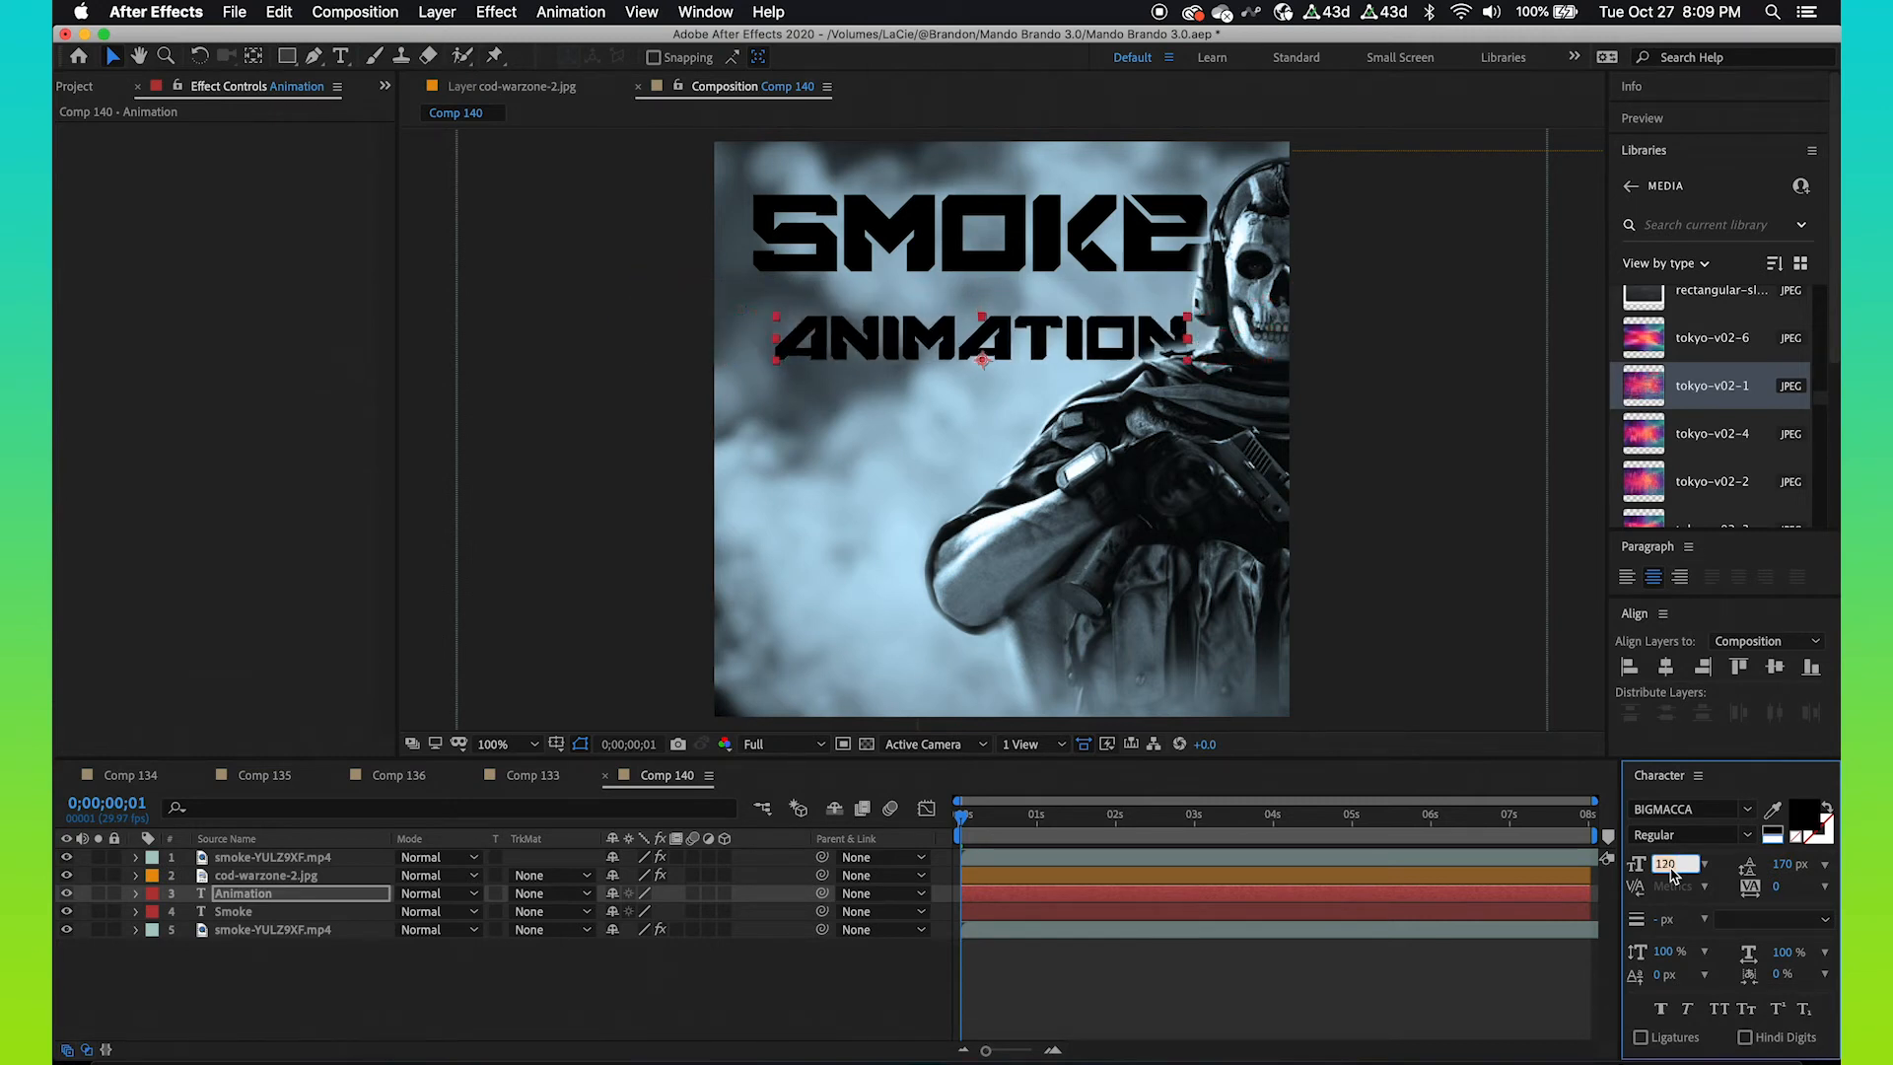
- Move the Animation text up close beneath Smoke and align the left edges of the two text layers
drag(952, 360, 932, 331)
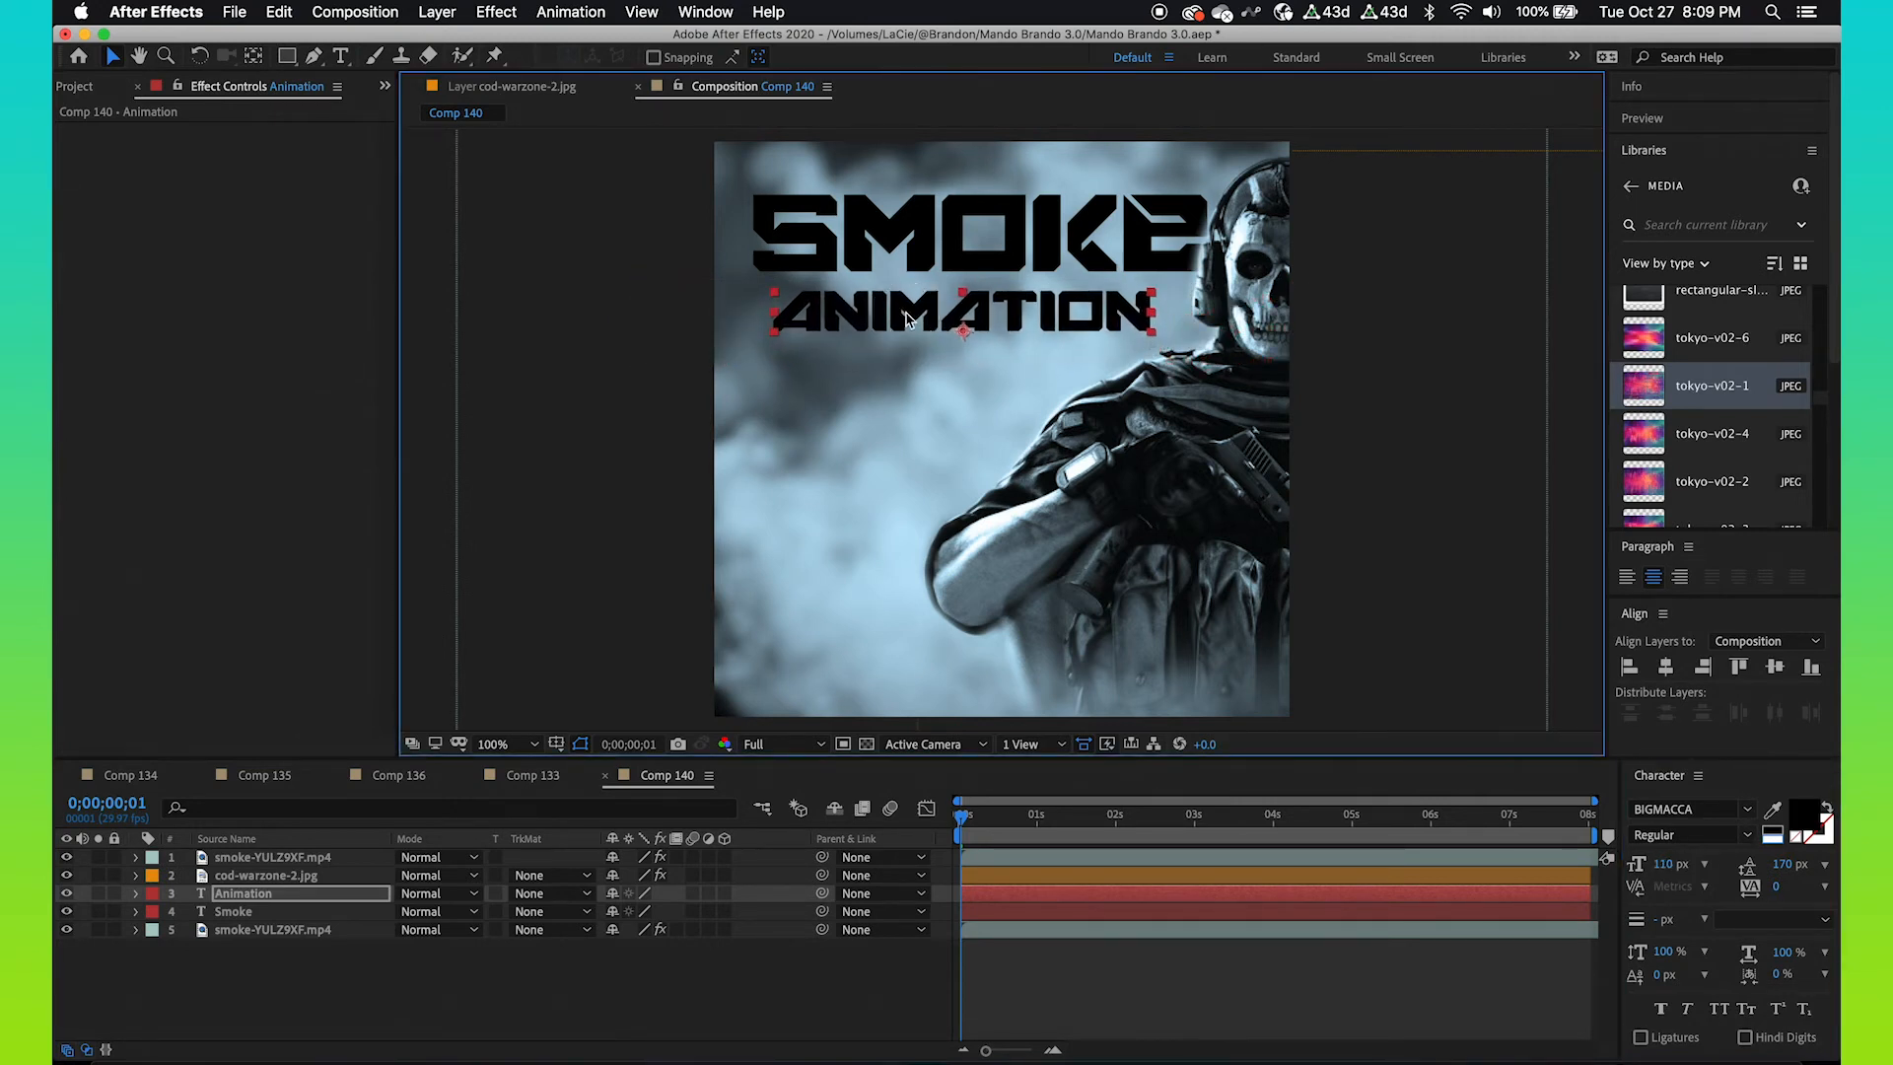
shift+click(232, 912)
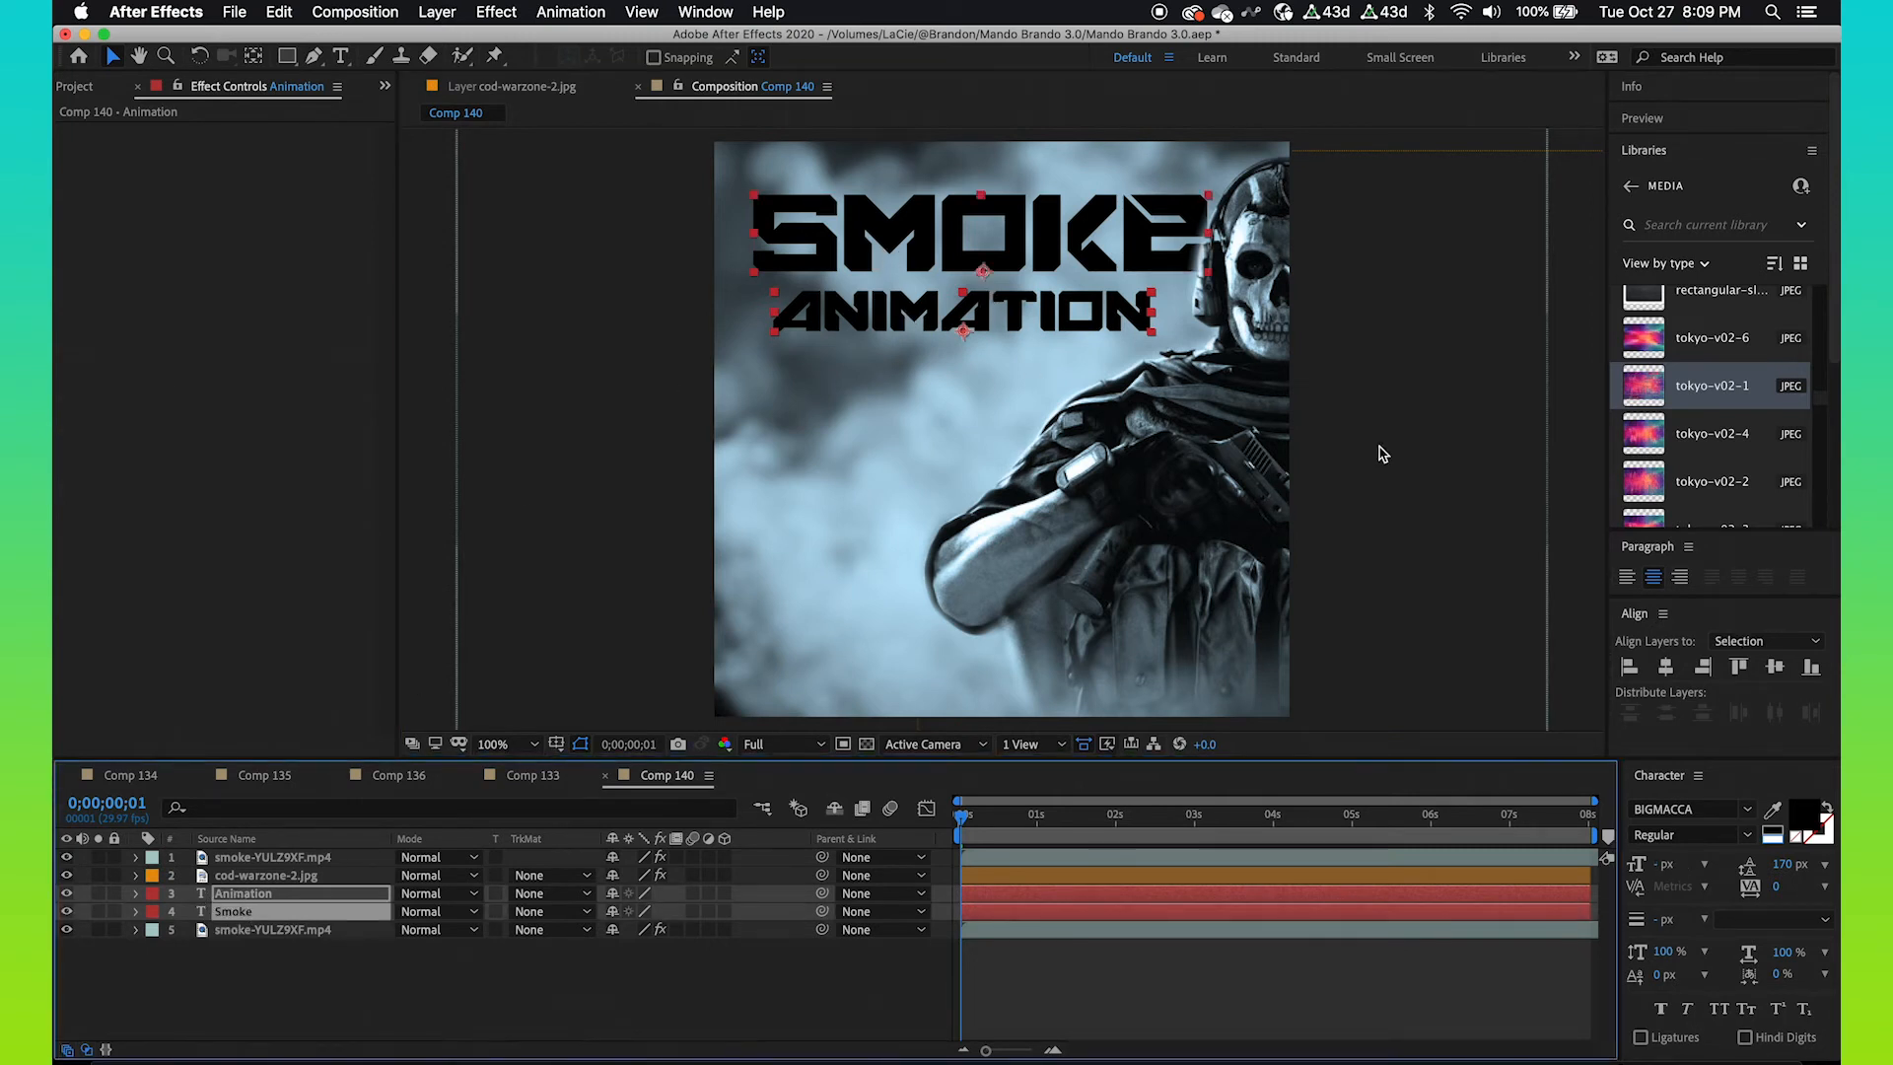
click(1629, 667)
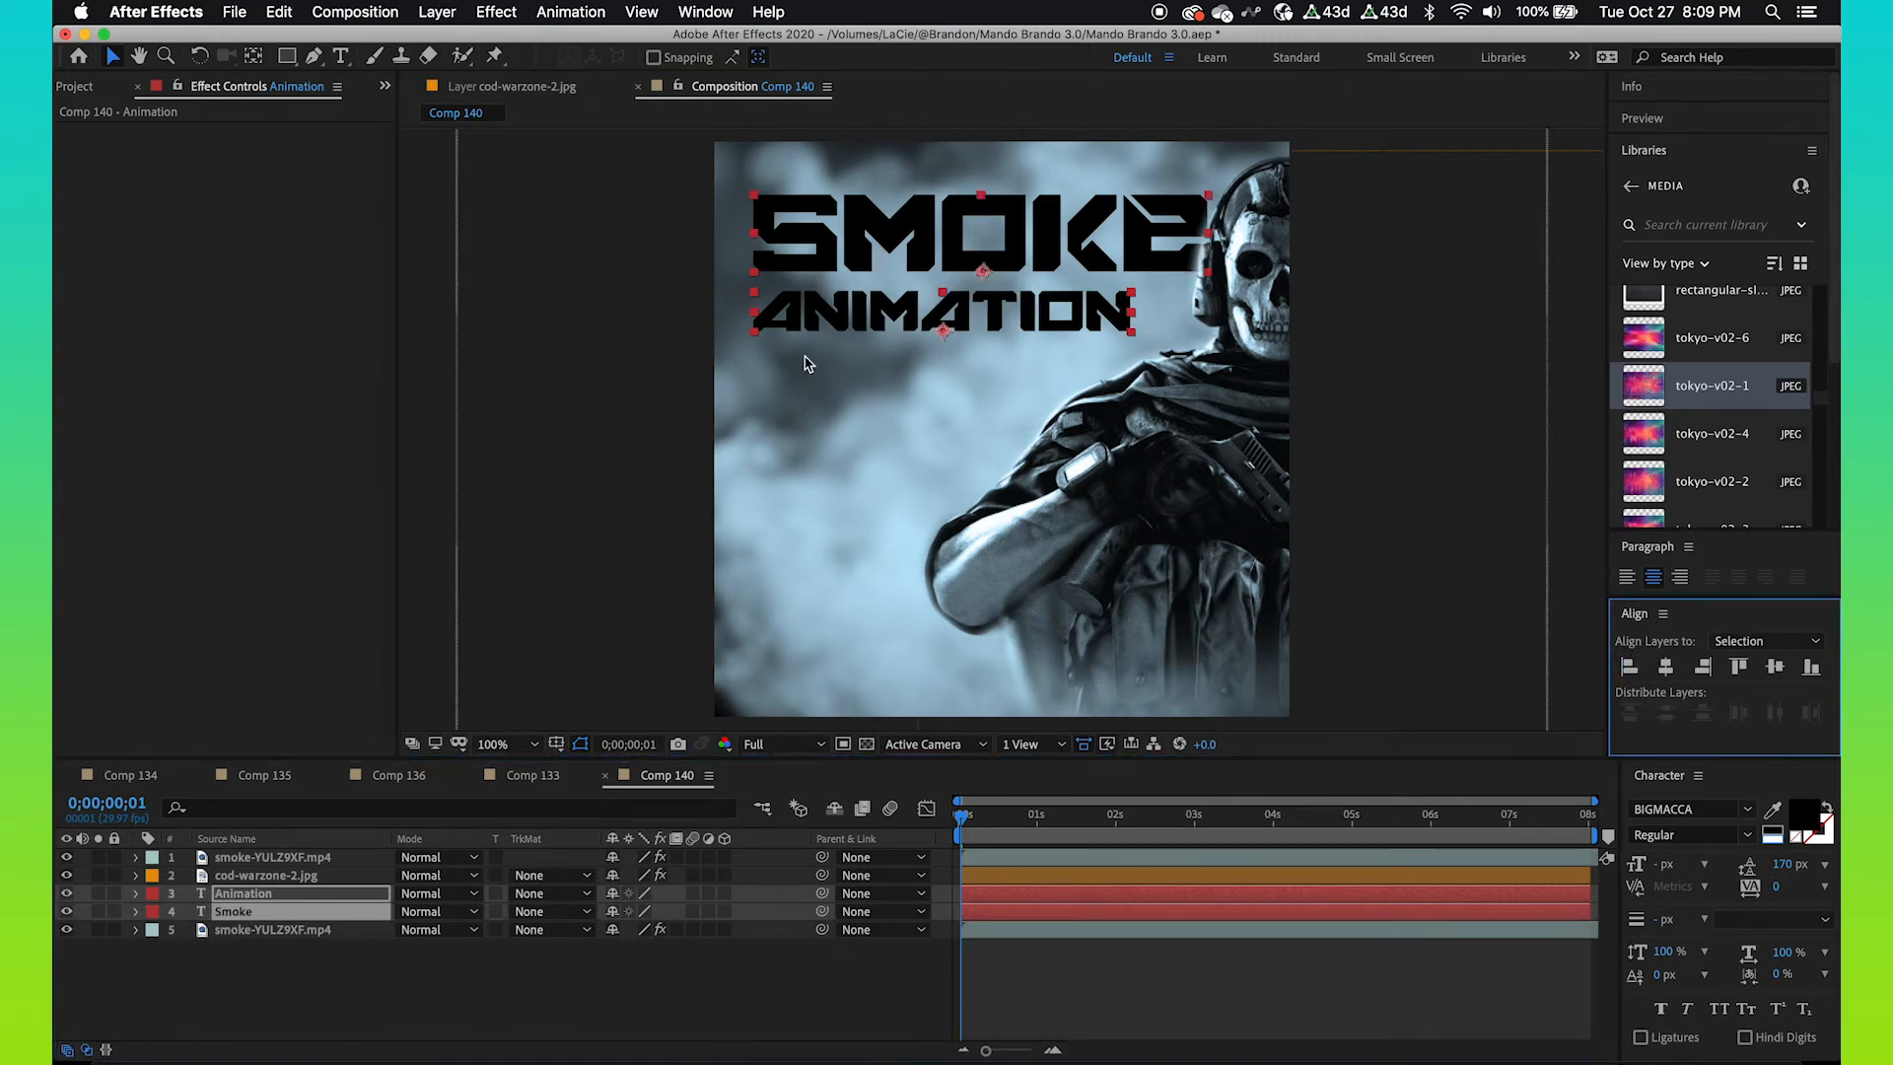
click(473, 992)
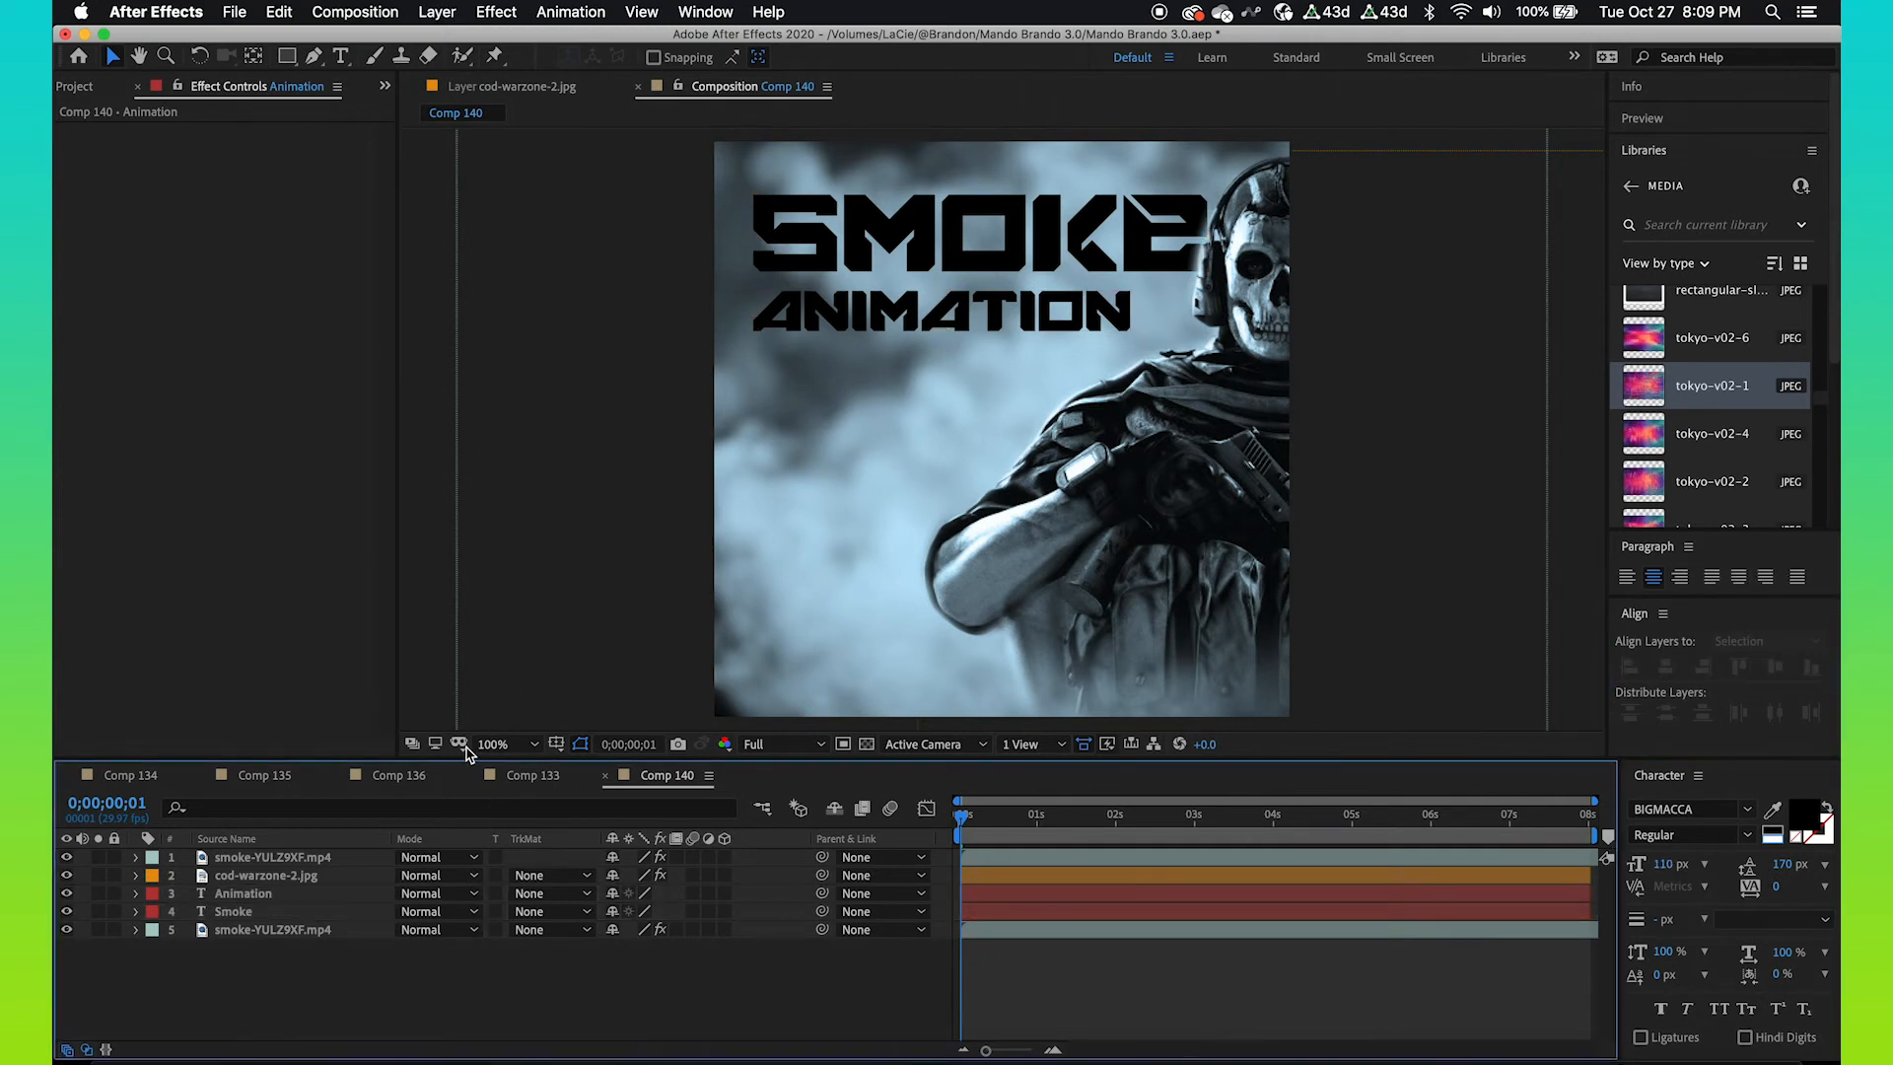
- Duplicate the Animation text layer and shift the copy straight down to form a third line
click(869, 331)
click(255, 875)
click(259, 894)
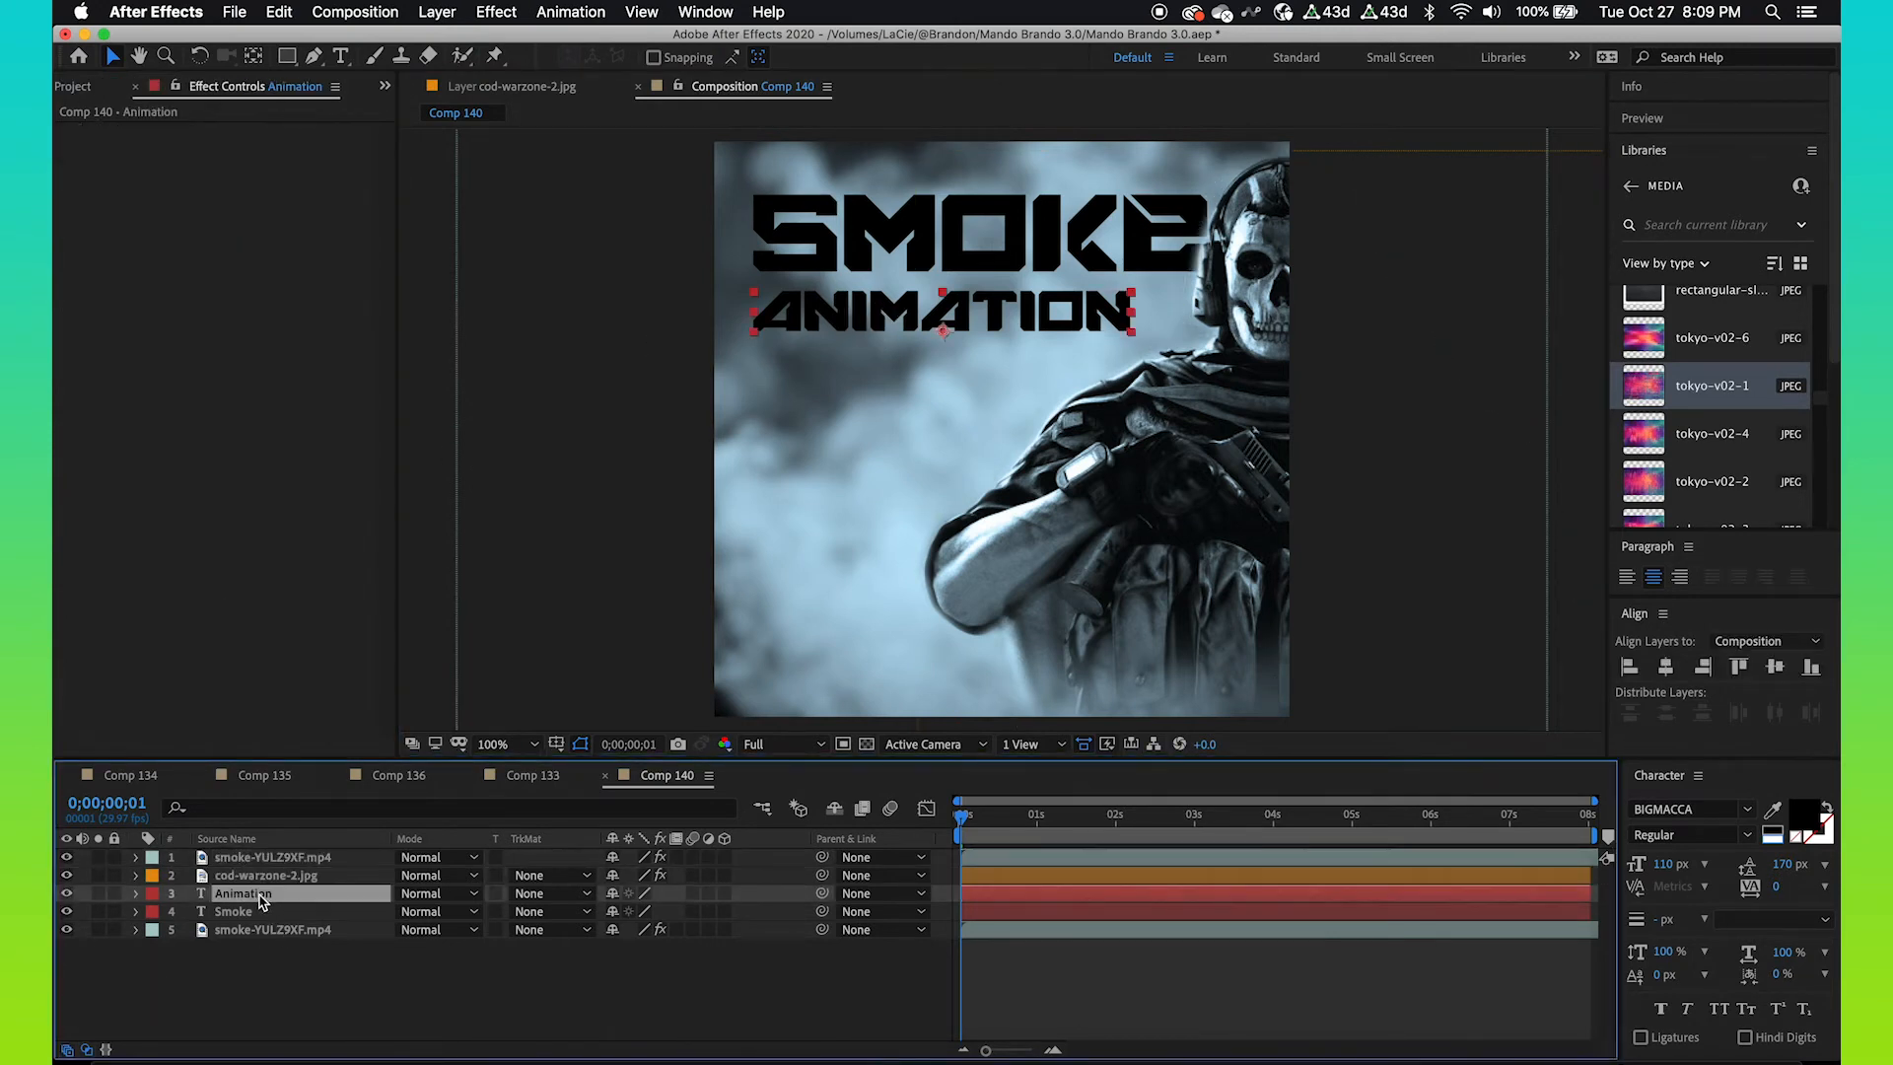
key(super+d)
key(shift+Down)
key(shift+Down)
key(shift+Down)
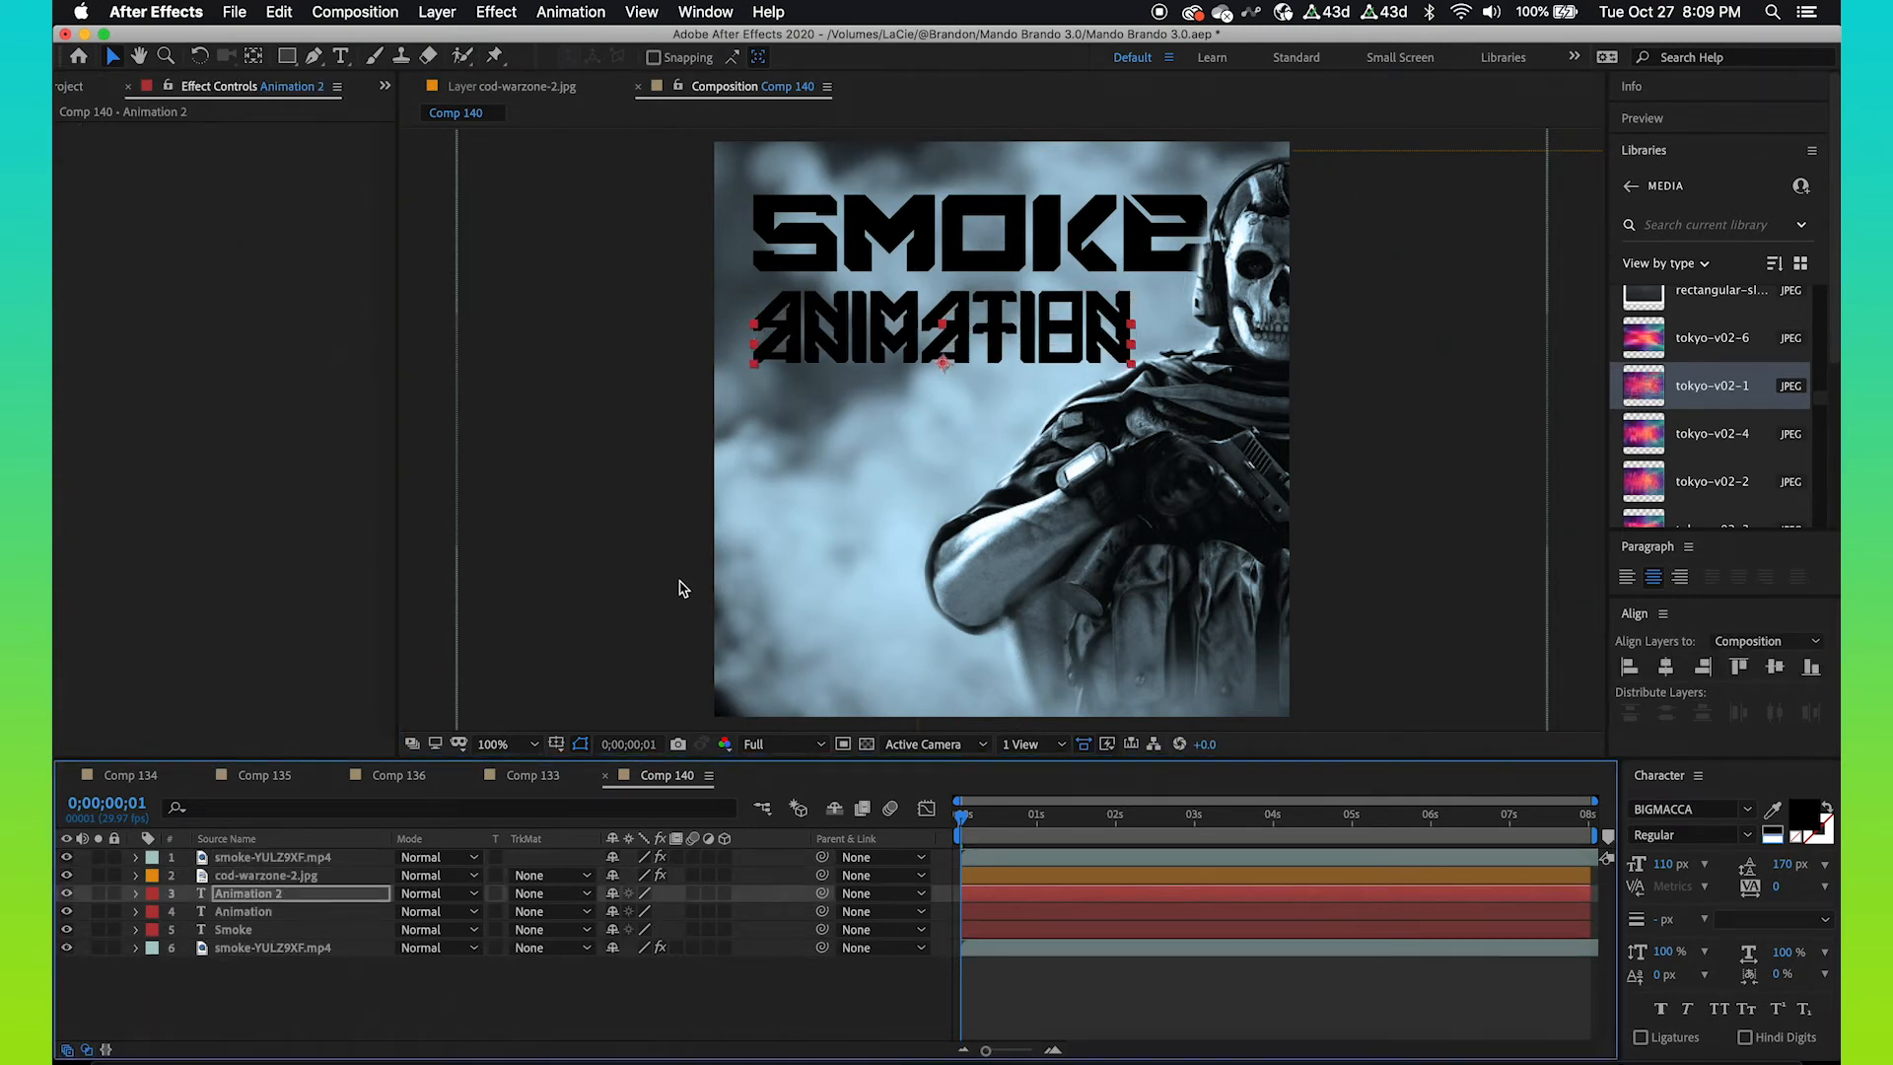
key(shift+Down)
key(shift+Down)
click(896, 376)
- Format the third text line as Helvetica Bold at 60 px in all caps
click(1666, 809)
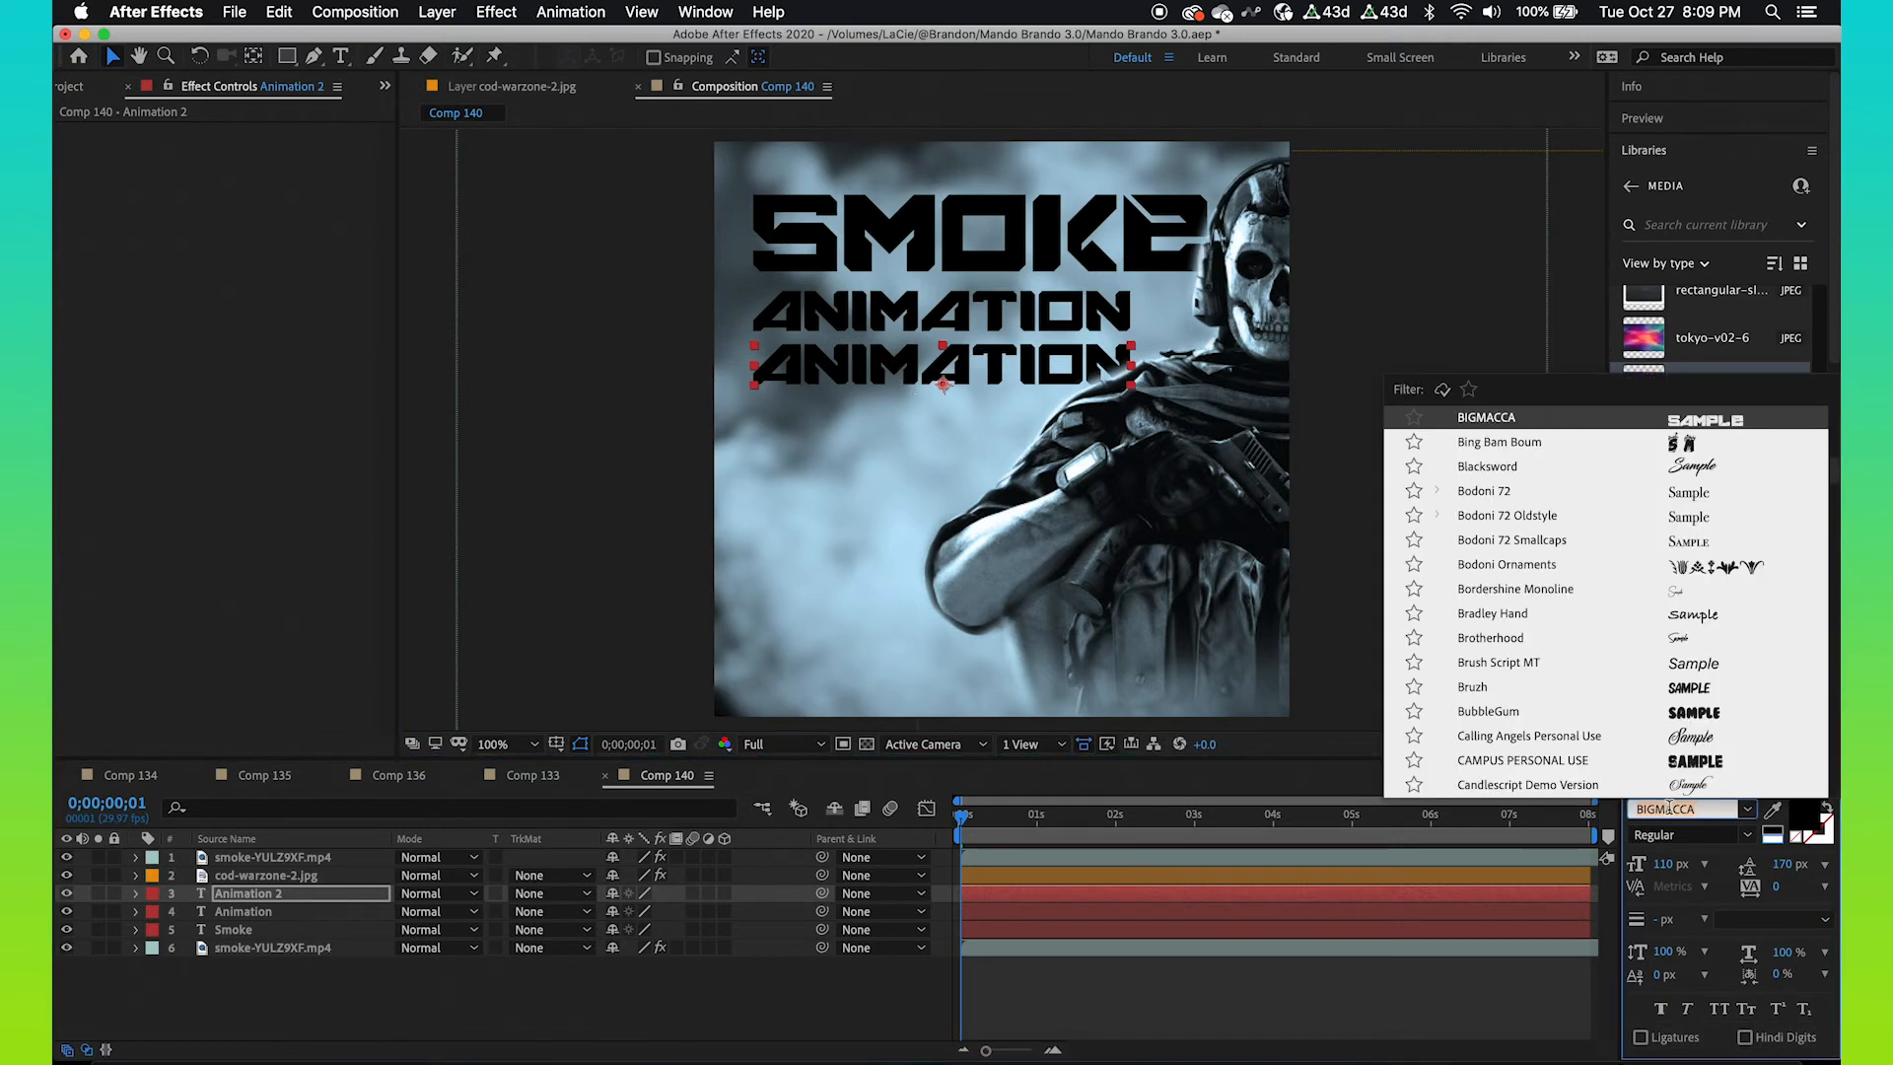
text(Helve)
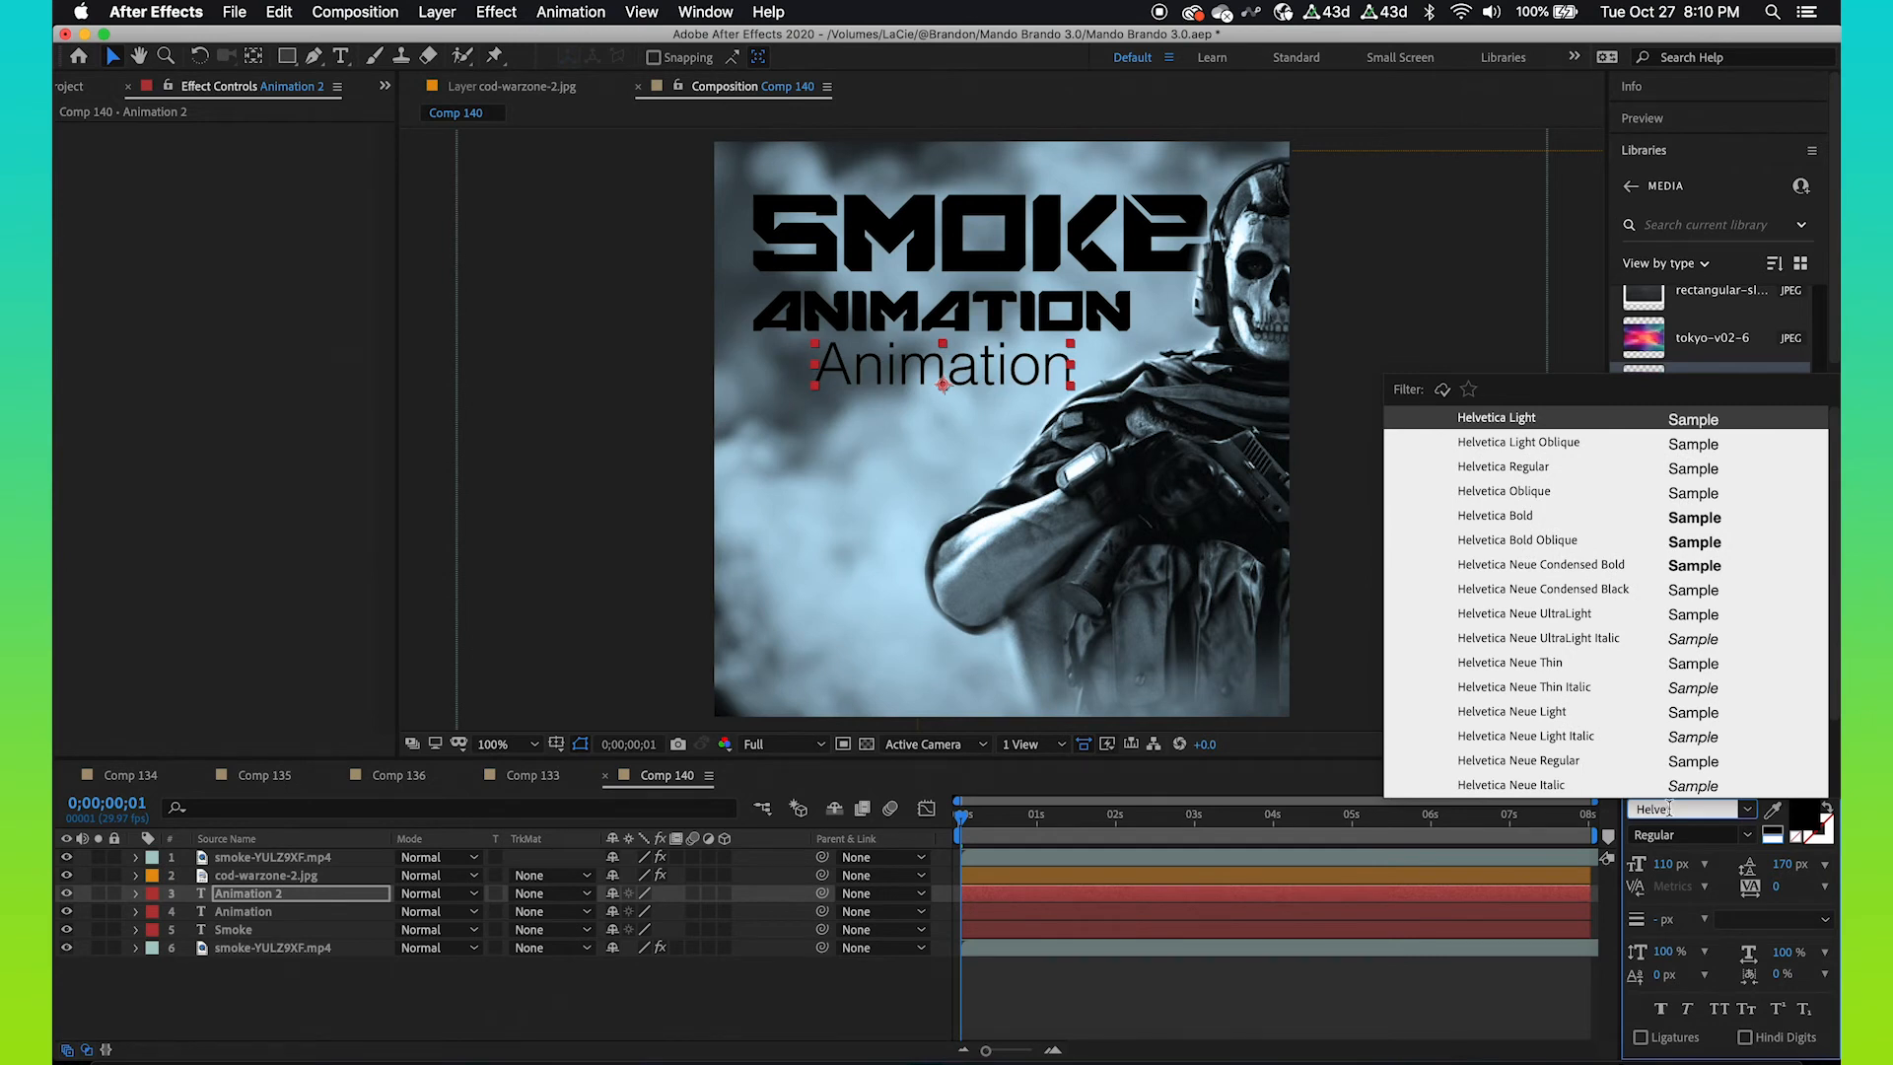
text(t)
click(1508, 521)
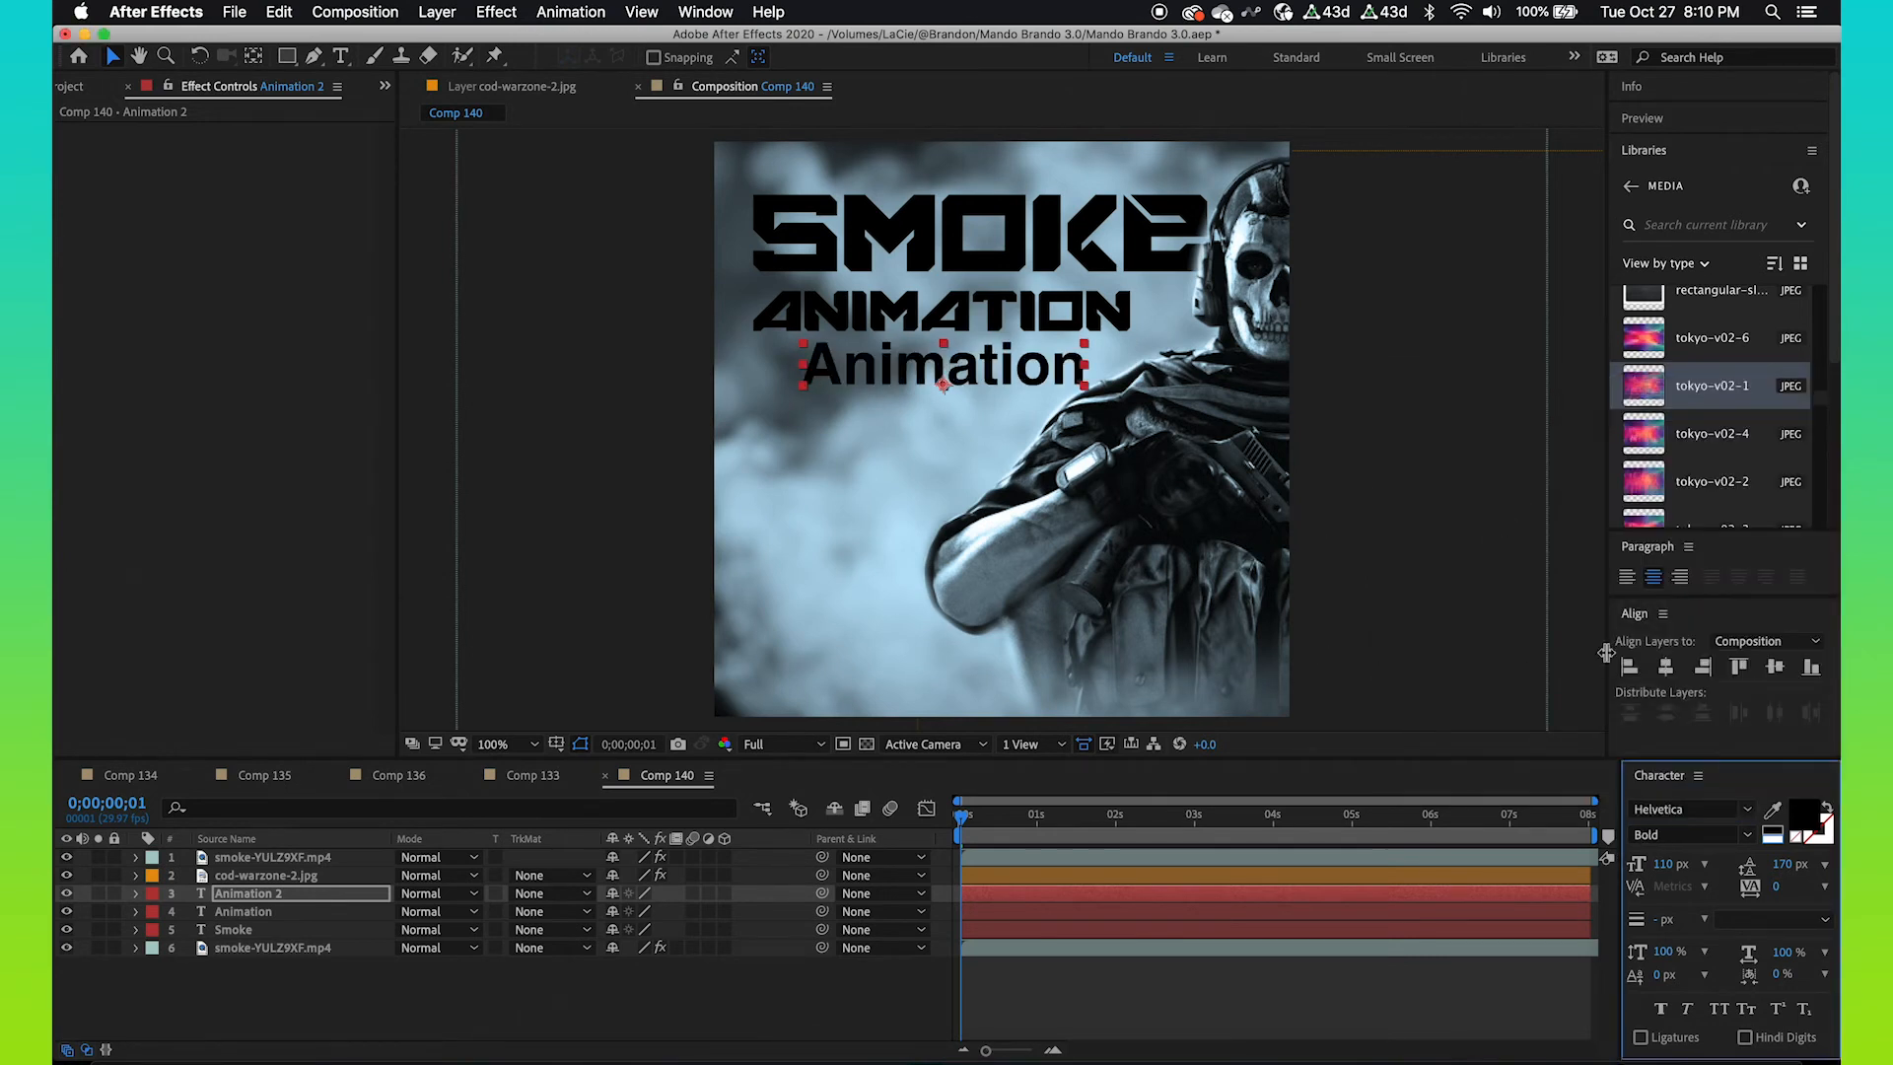
click(1665, 865)
text(60)
click(1720, 1010)
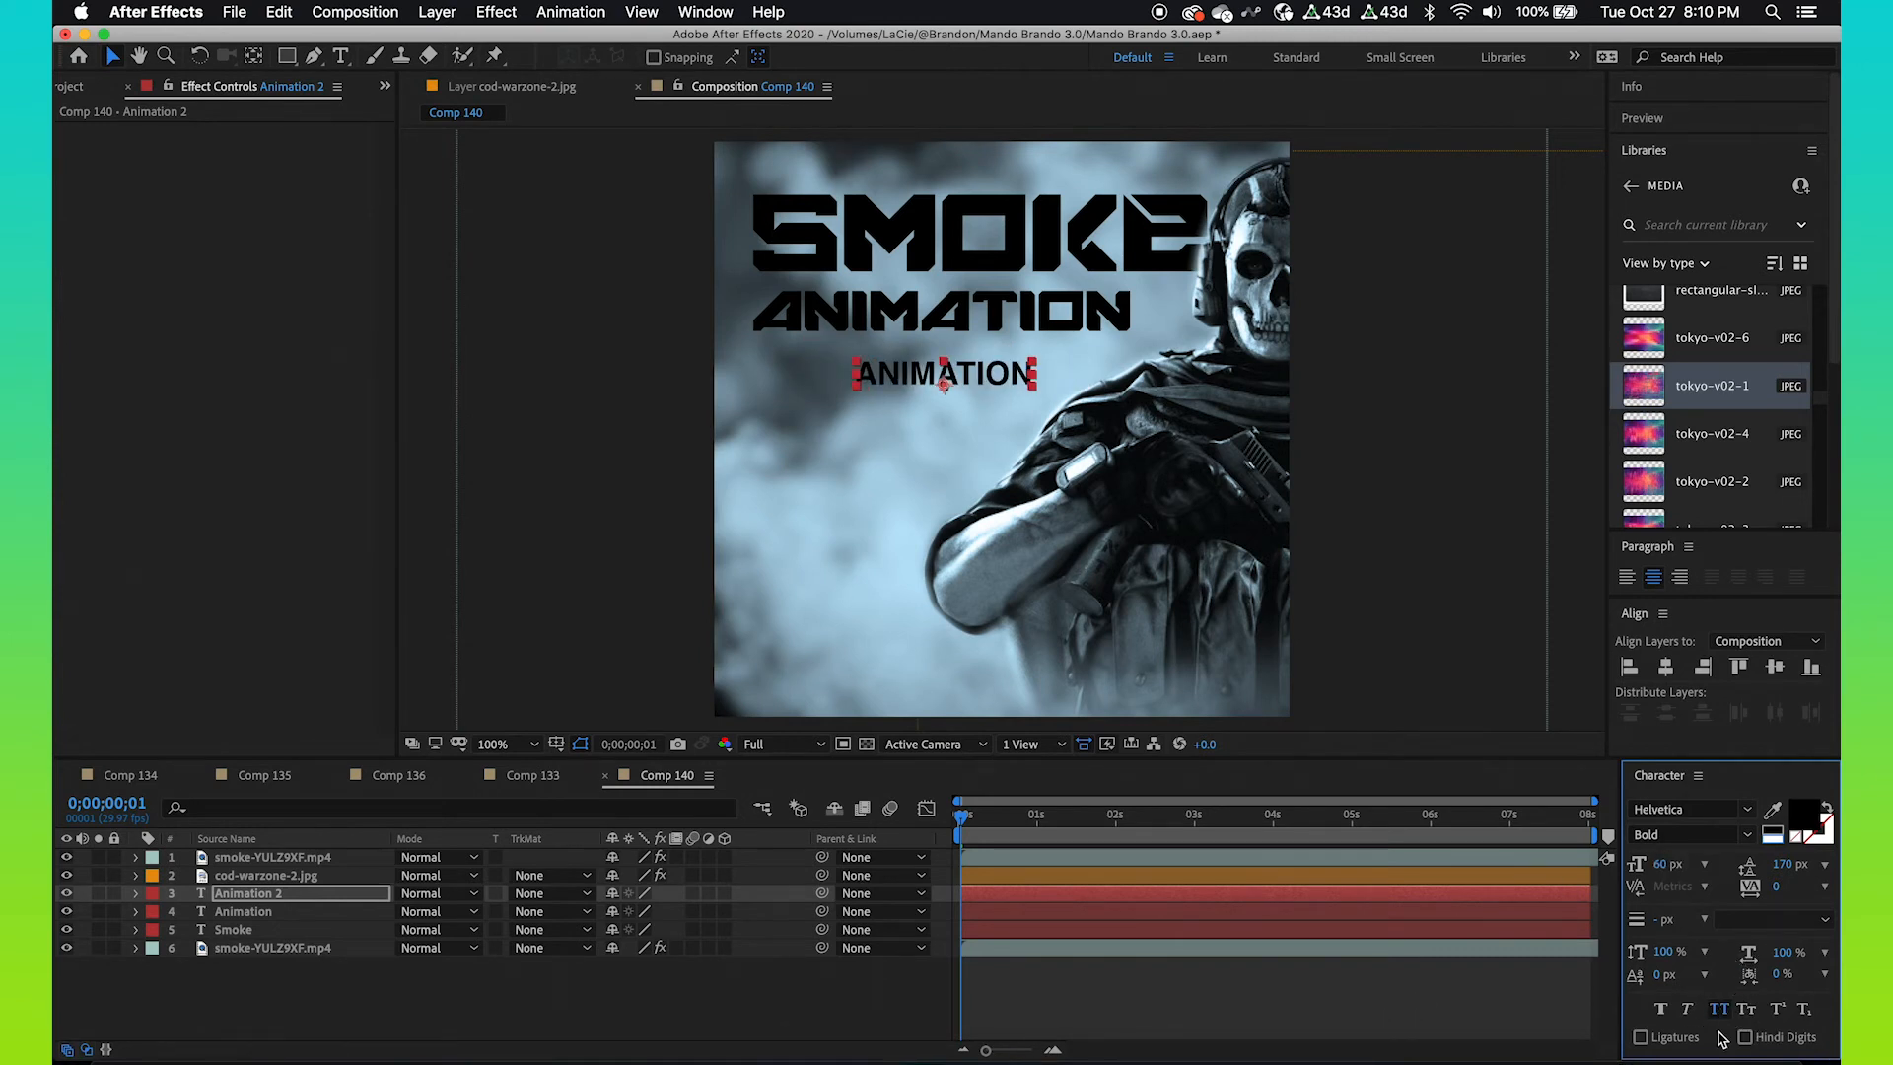
- Set the third line's tracking to 100 and reduce its font size to 40 px
click(1778, 890)
text(100)
key(Return)
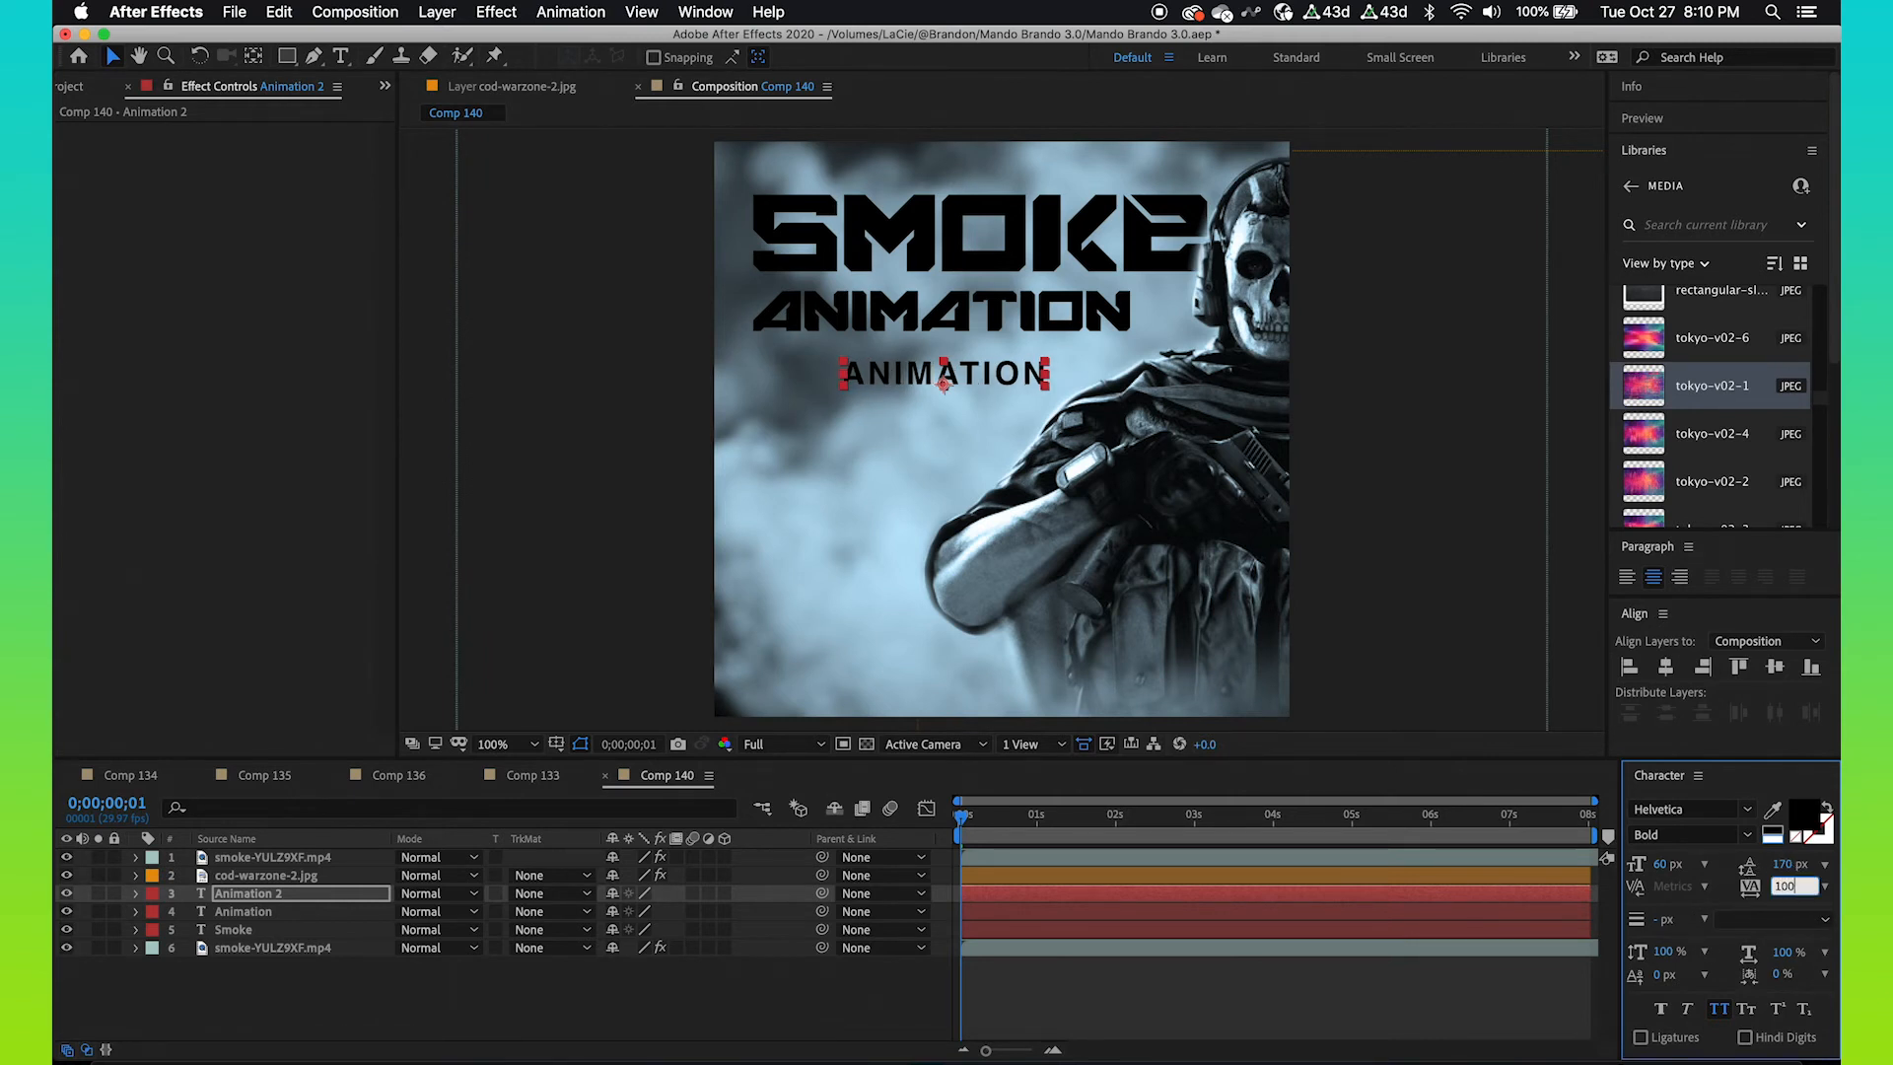
click(1664, 868)
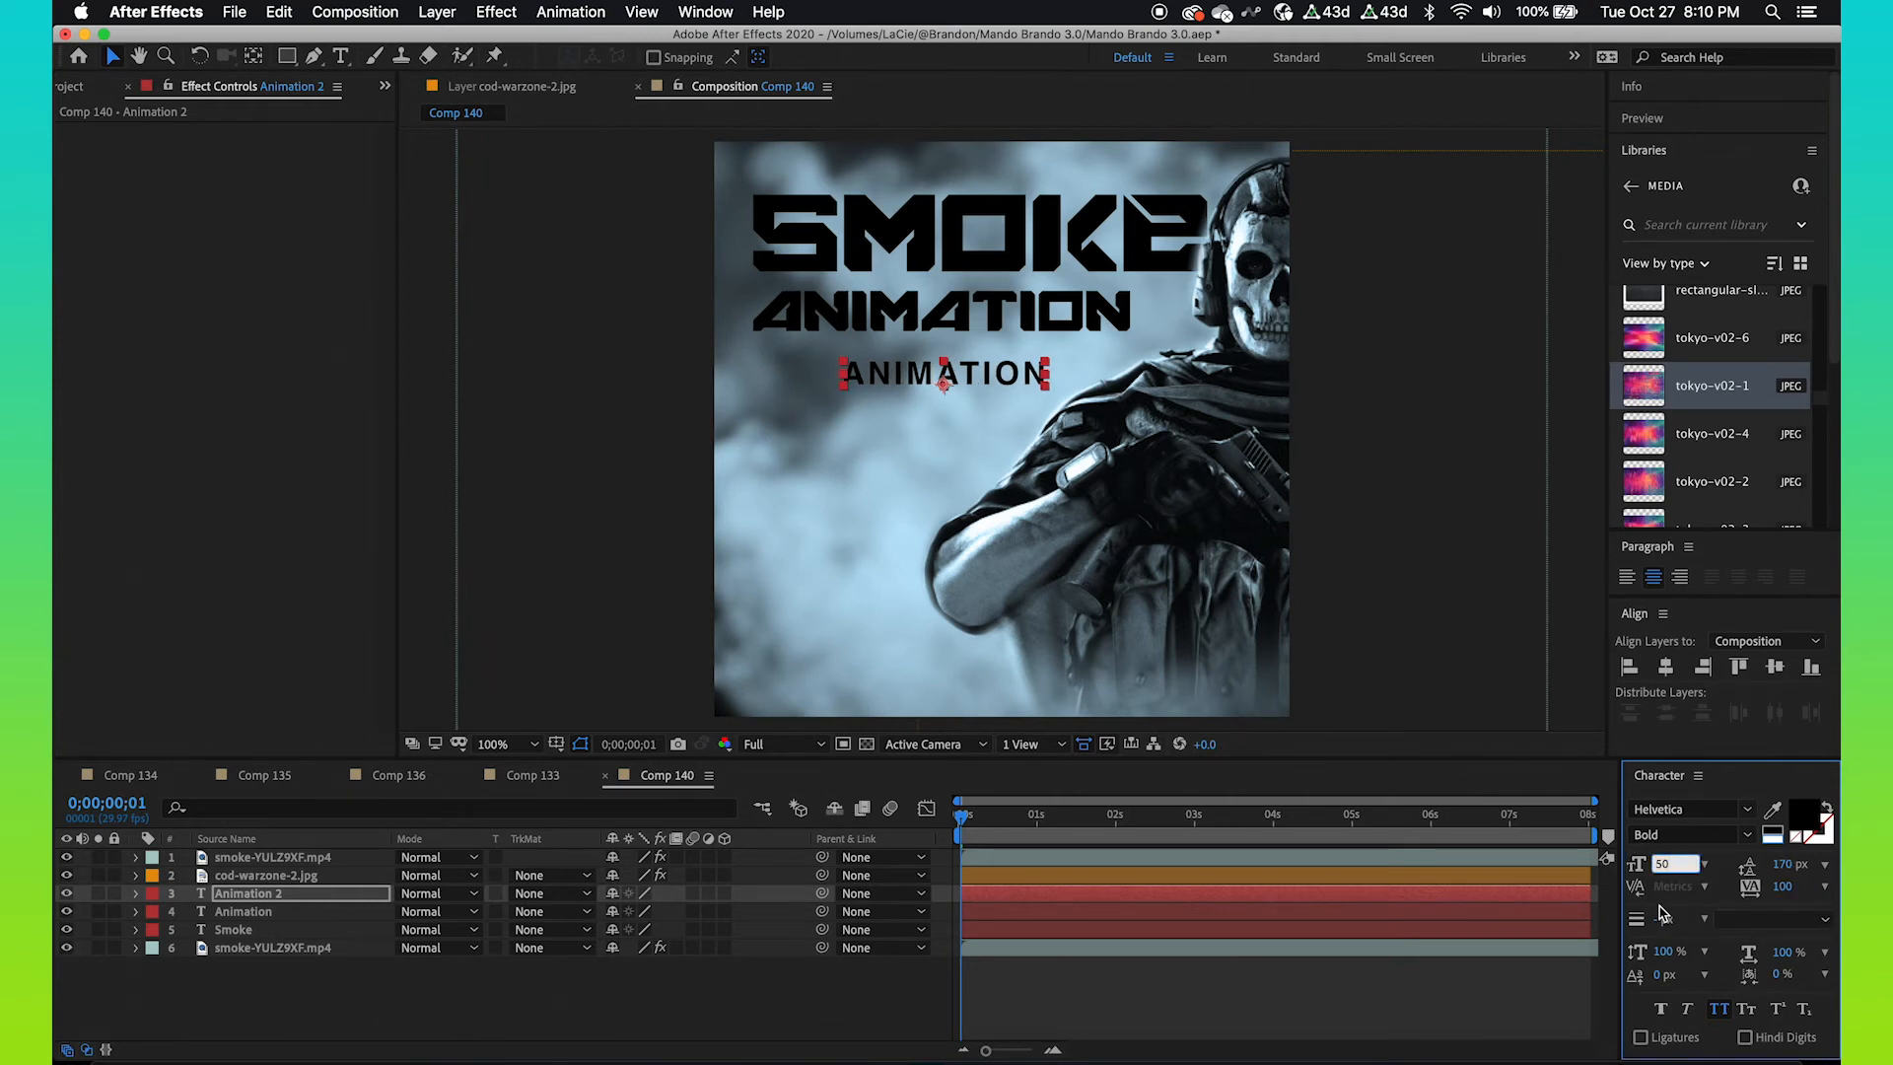
key(shift+Down)
- Left-justify the third line's paragraph and align its left edge with the Animation text above it
click(1627, 577)
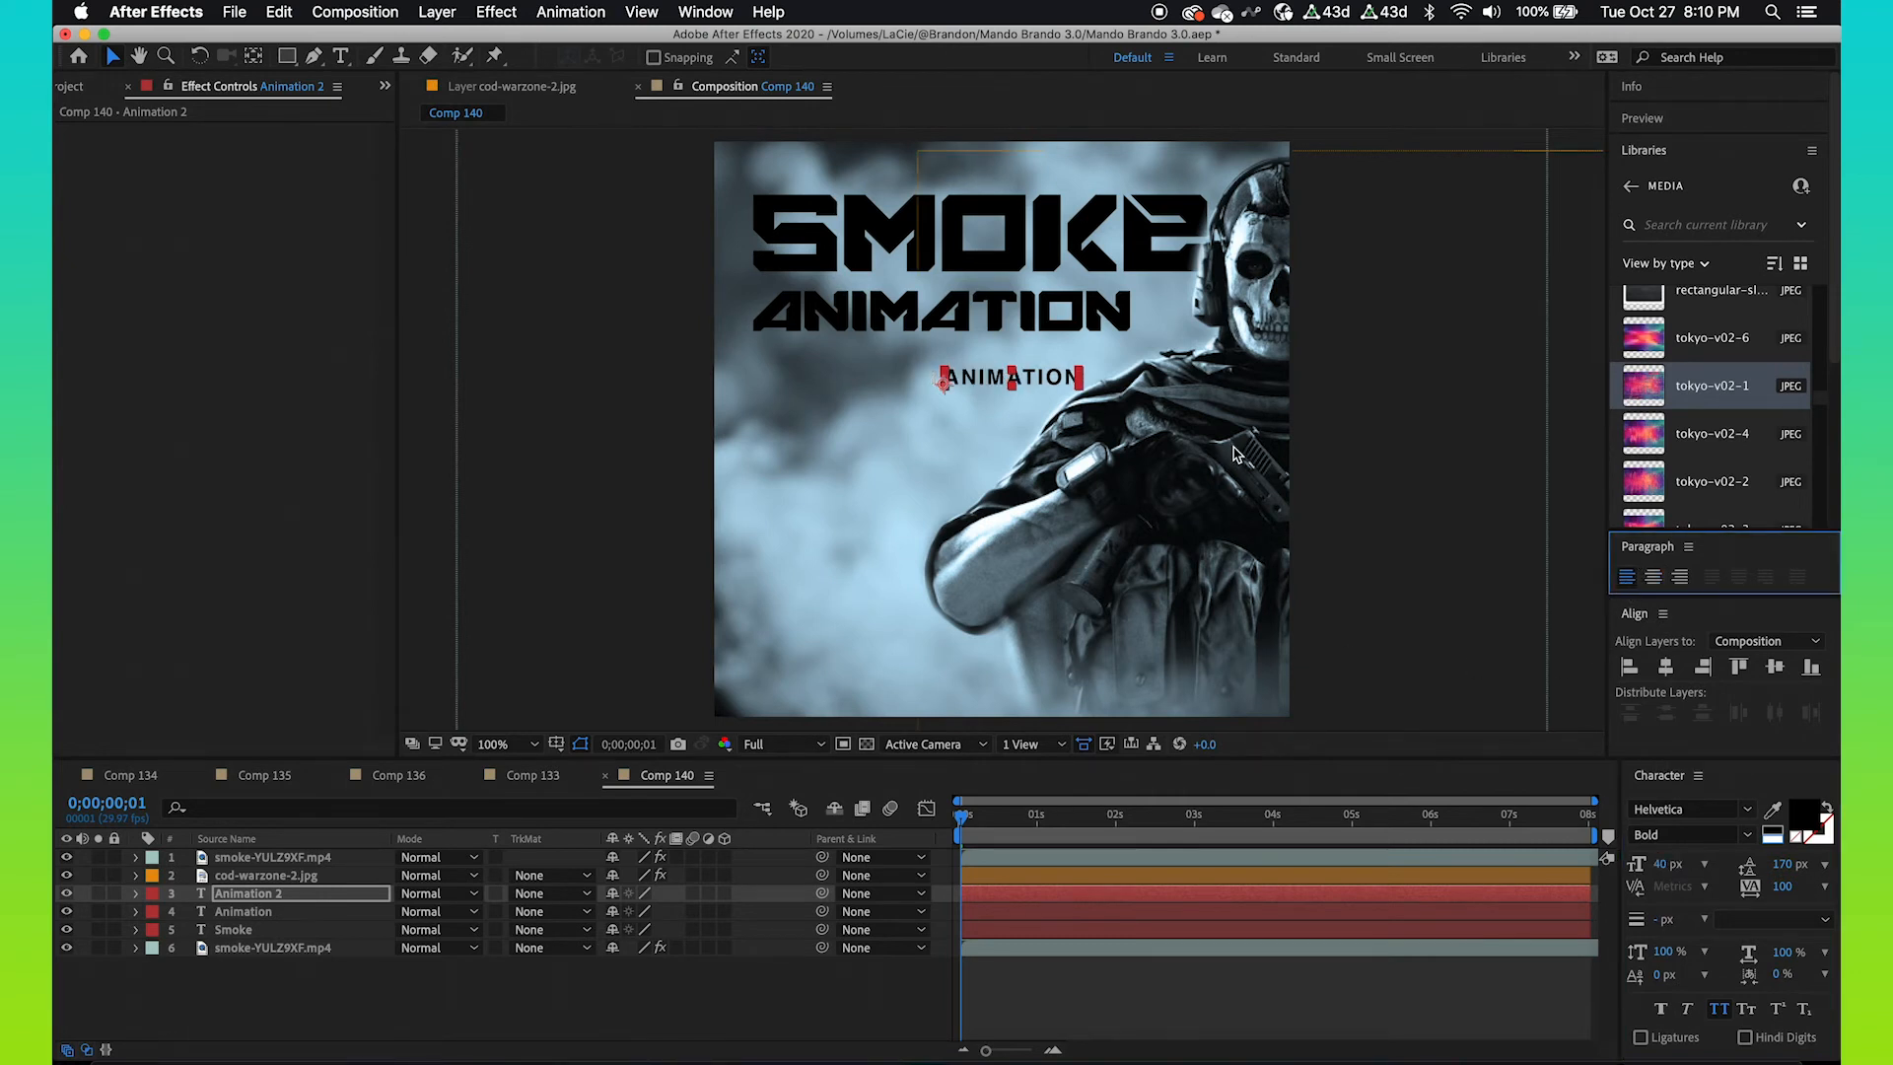
shift+click(694, 333)
click(258, 911)
shift+click(261, 893)
click(1628, 670)
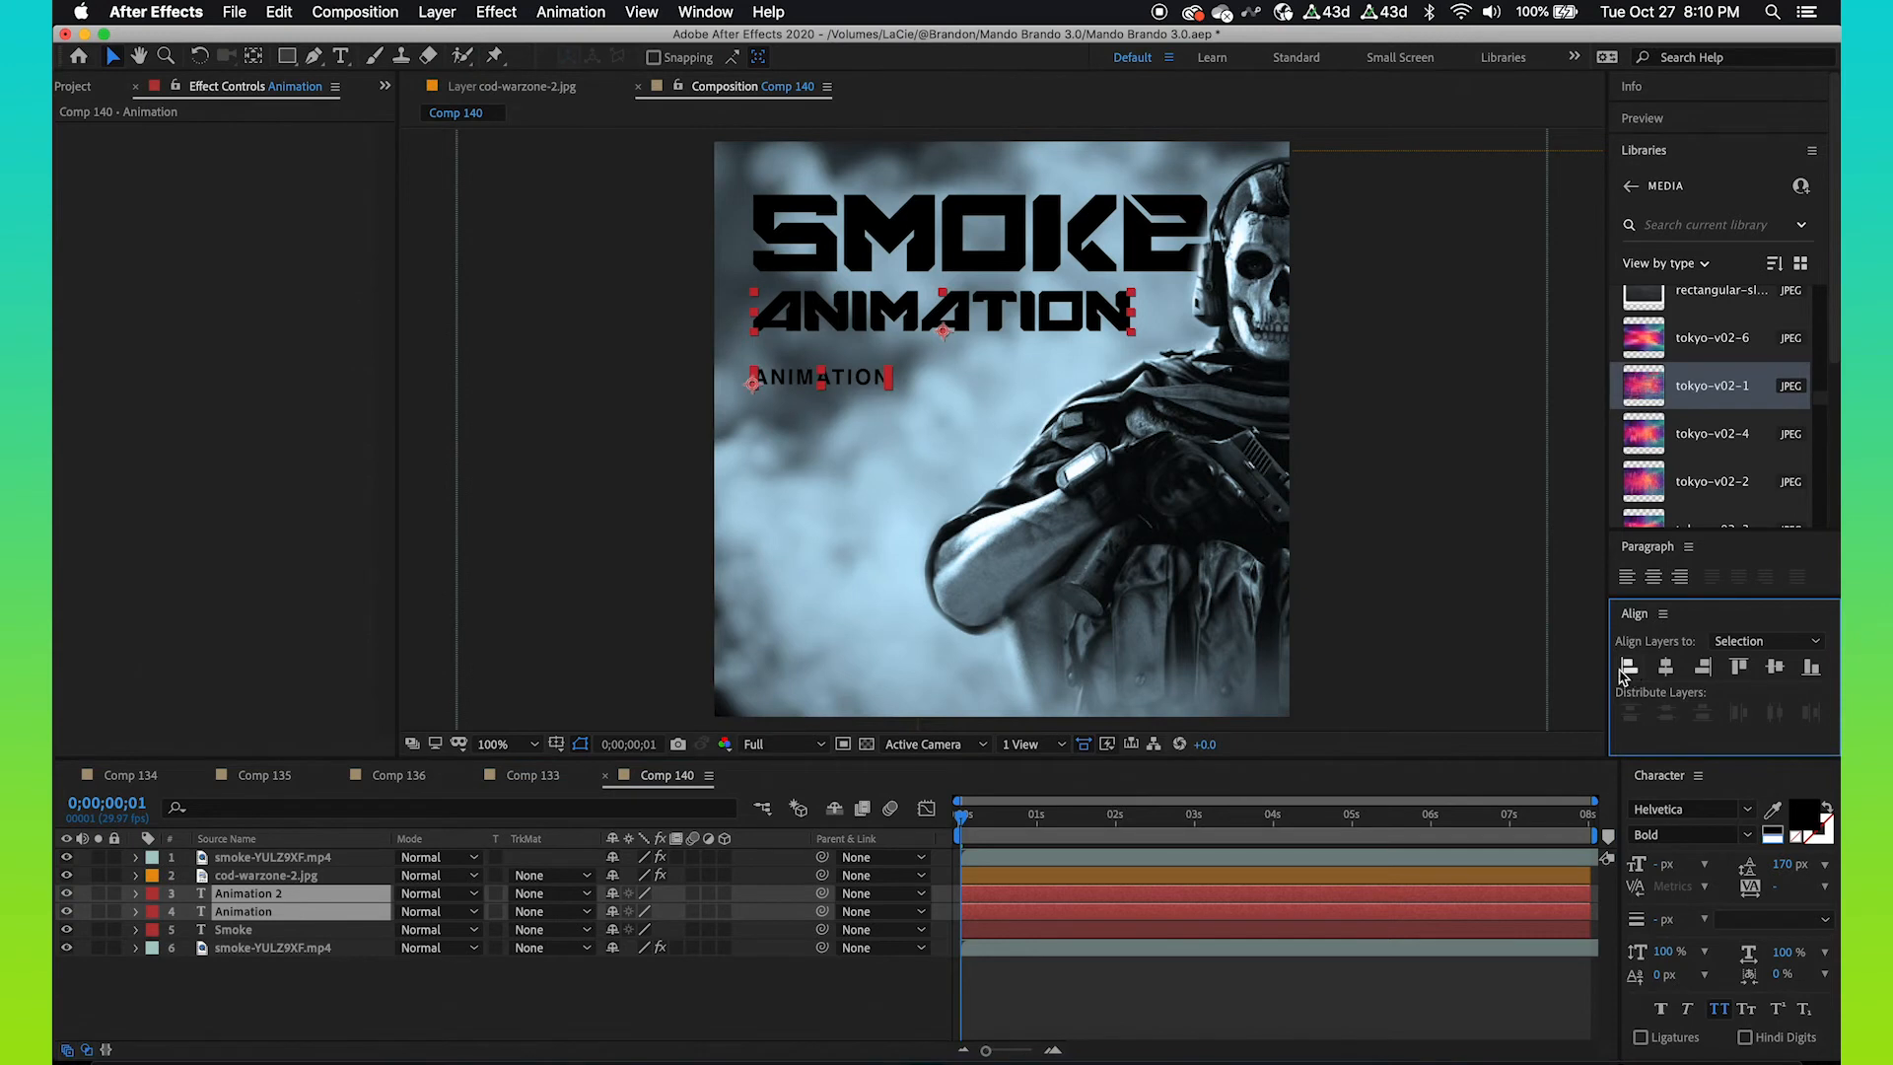
click(325, 981)
- Change the small third line's text to "Level Up, Episode 14"
click(806, 394)
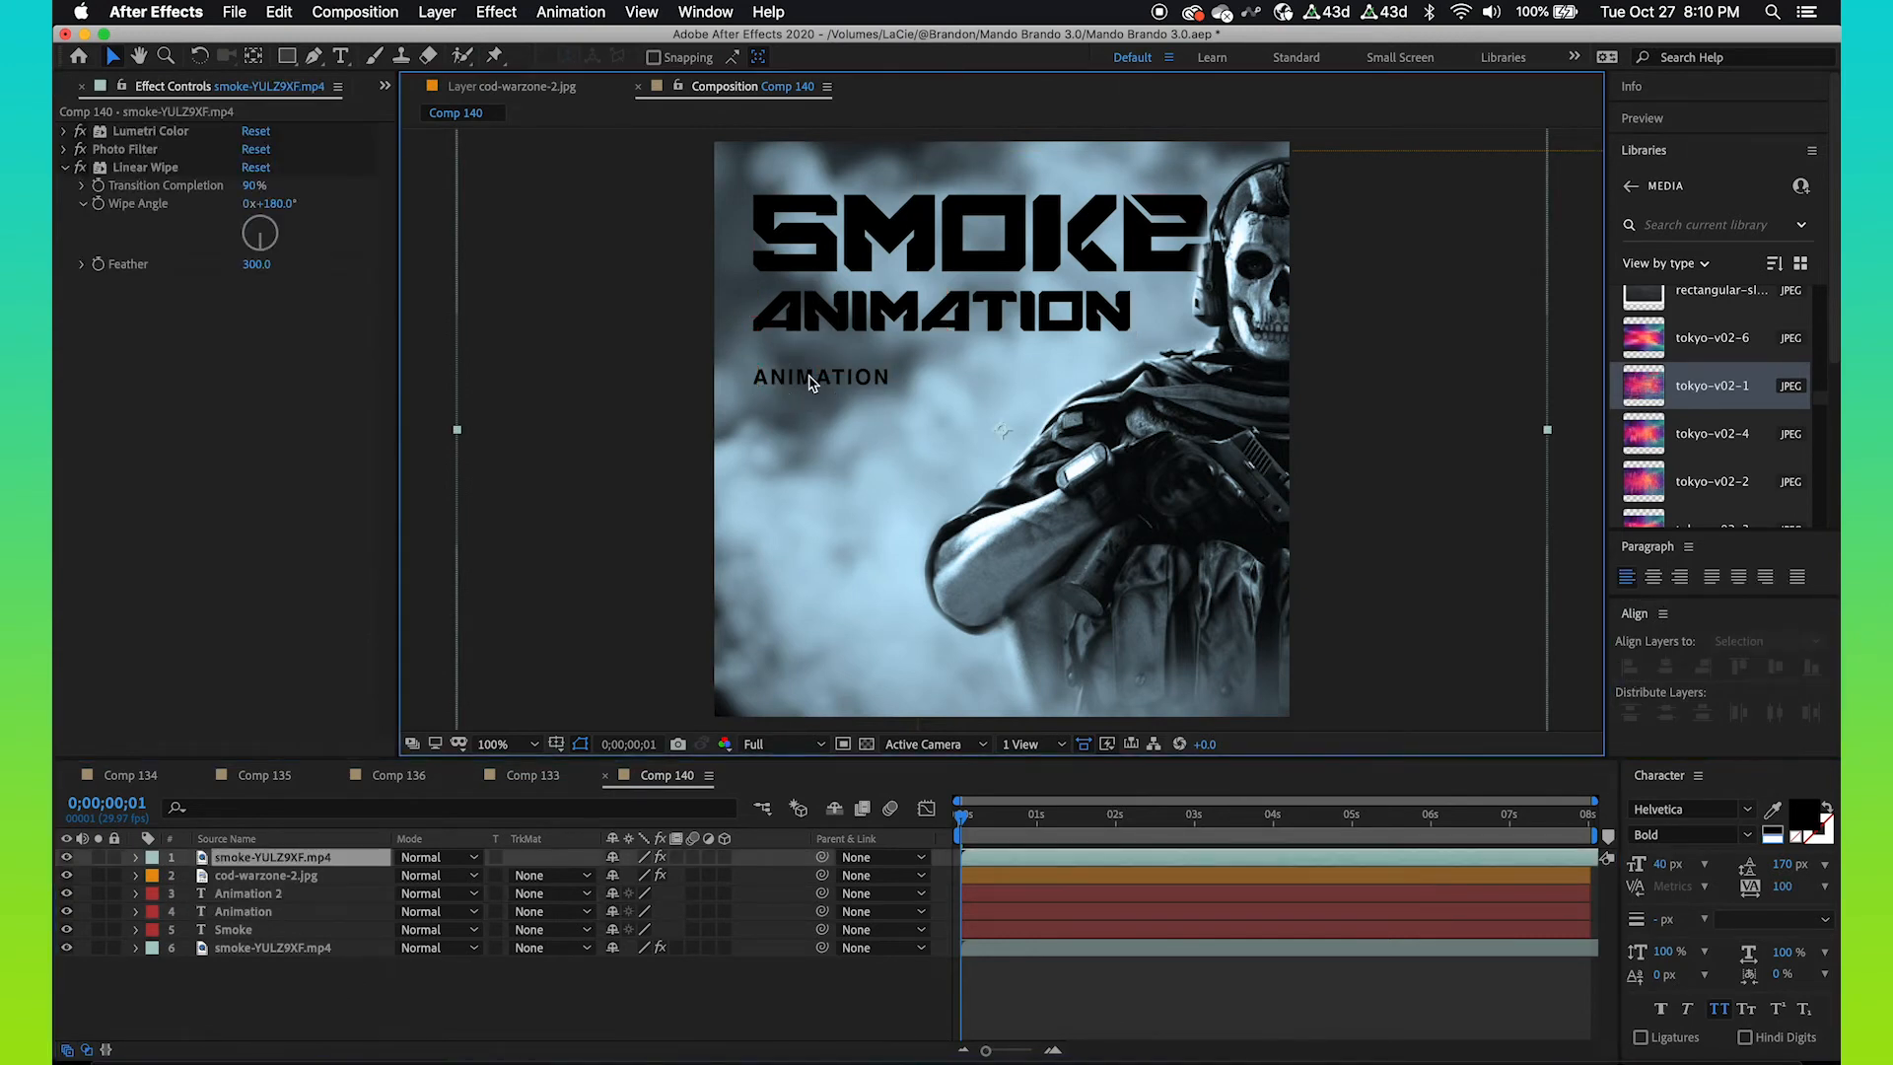
click(293, 895)
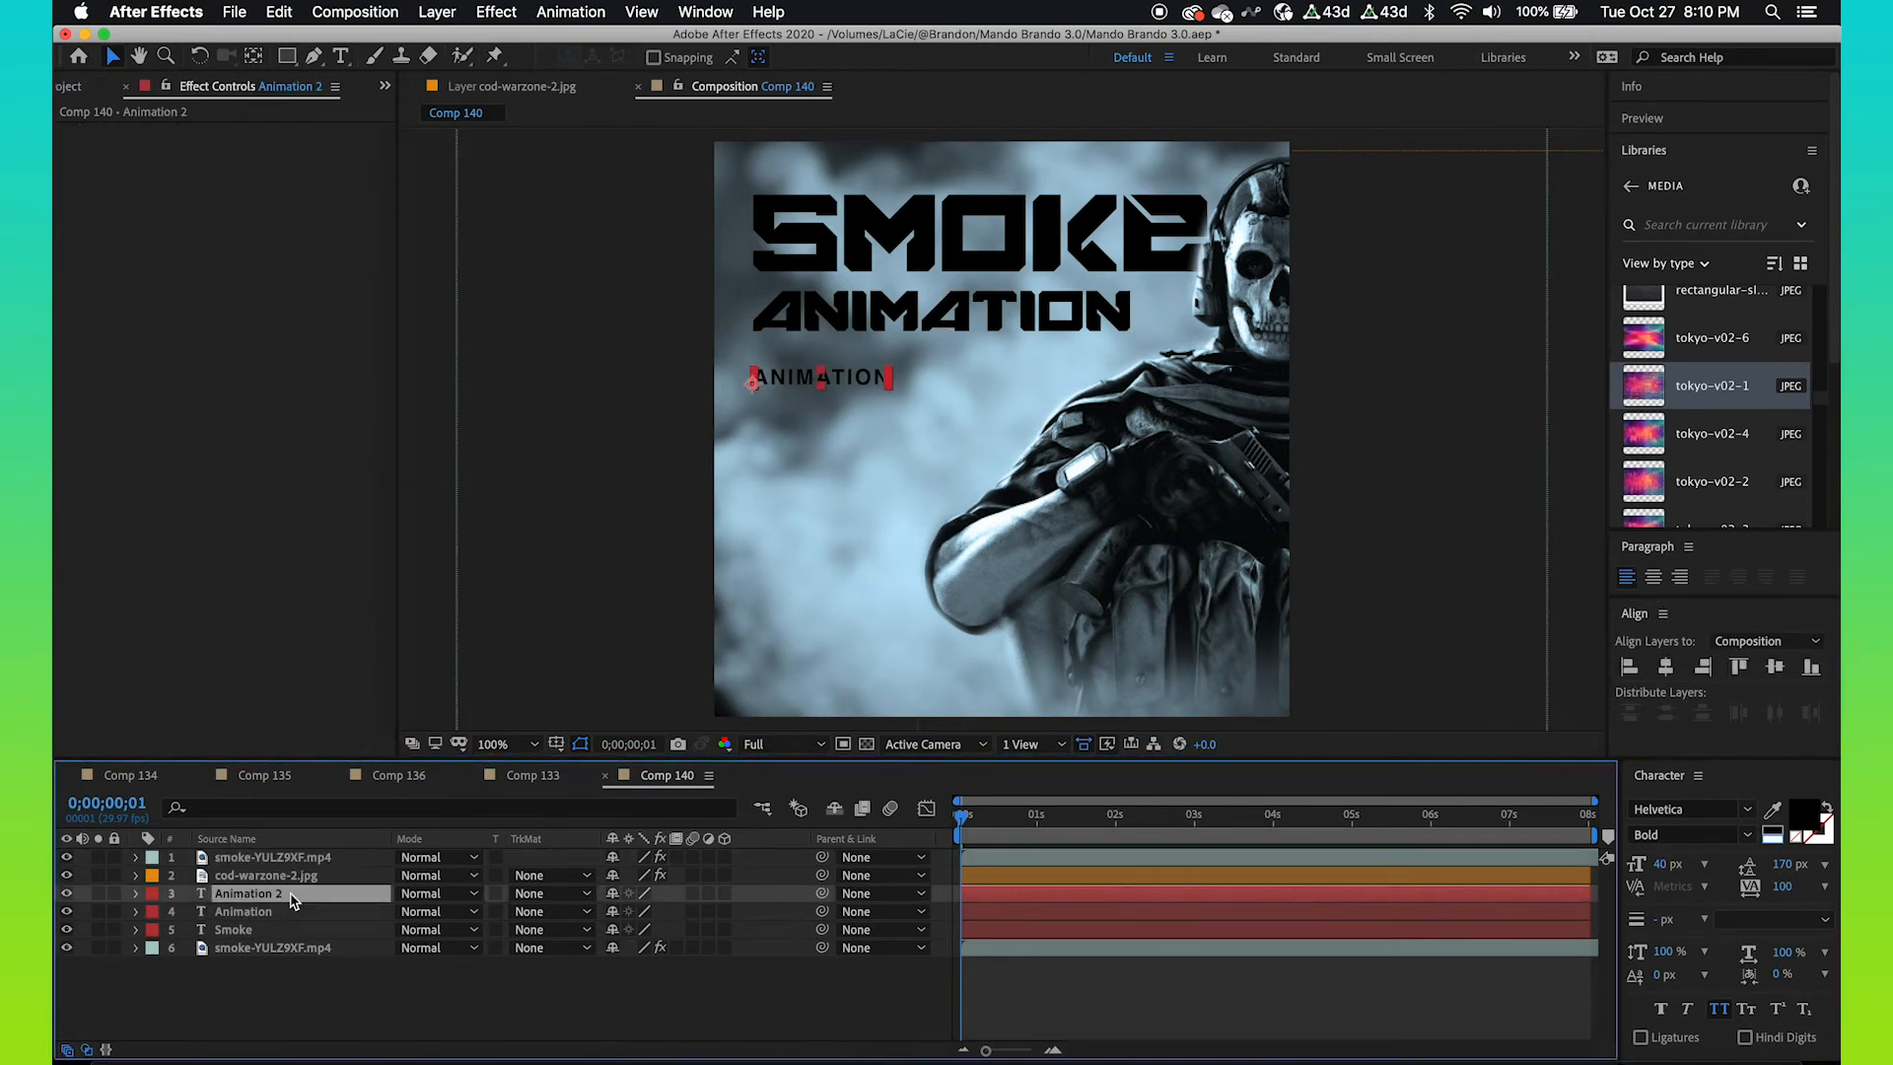
double_click(292, 896)
text(Level Up, Eip)
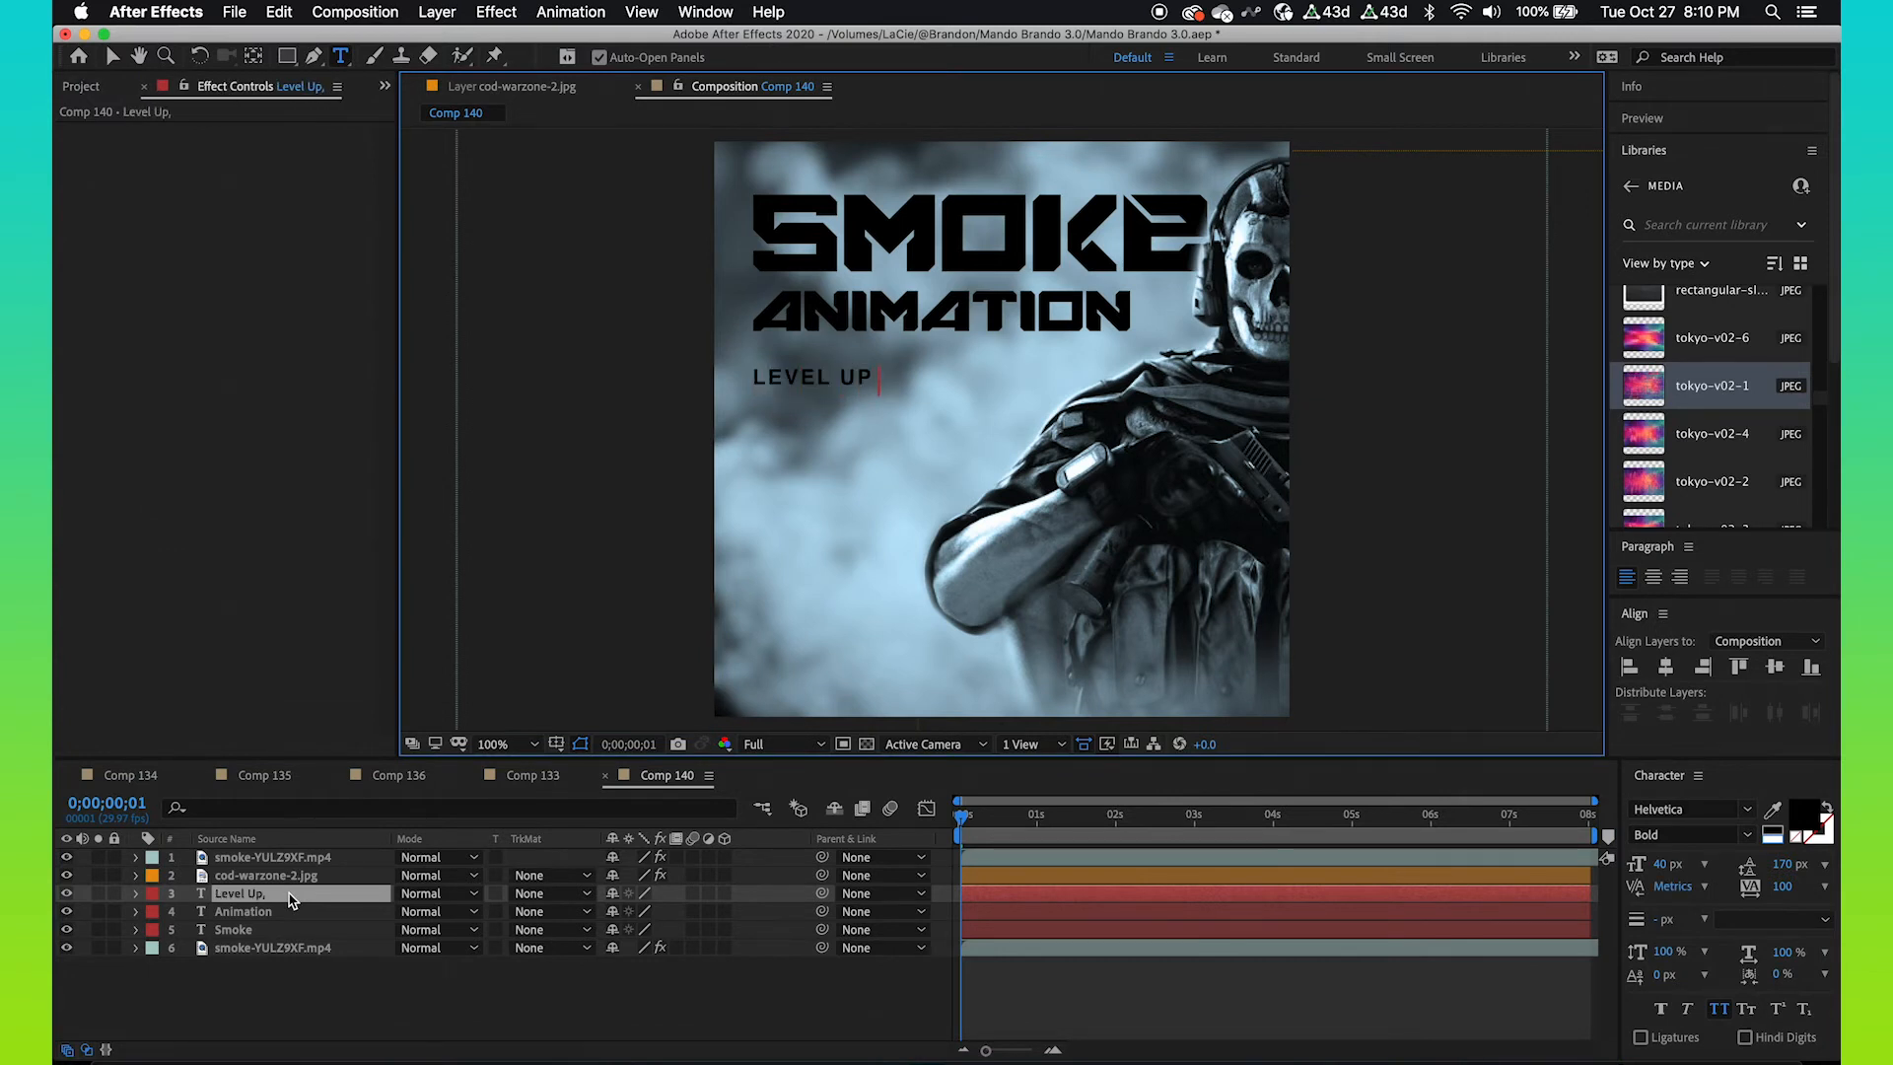
key(BackSpace)
key(BackSpace)
text(pisode 14)
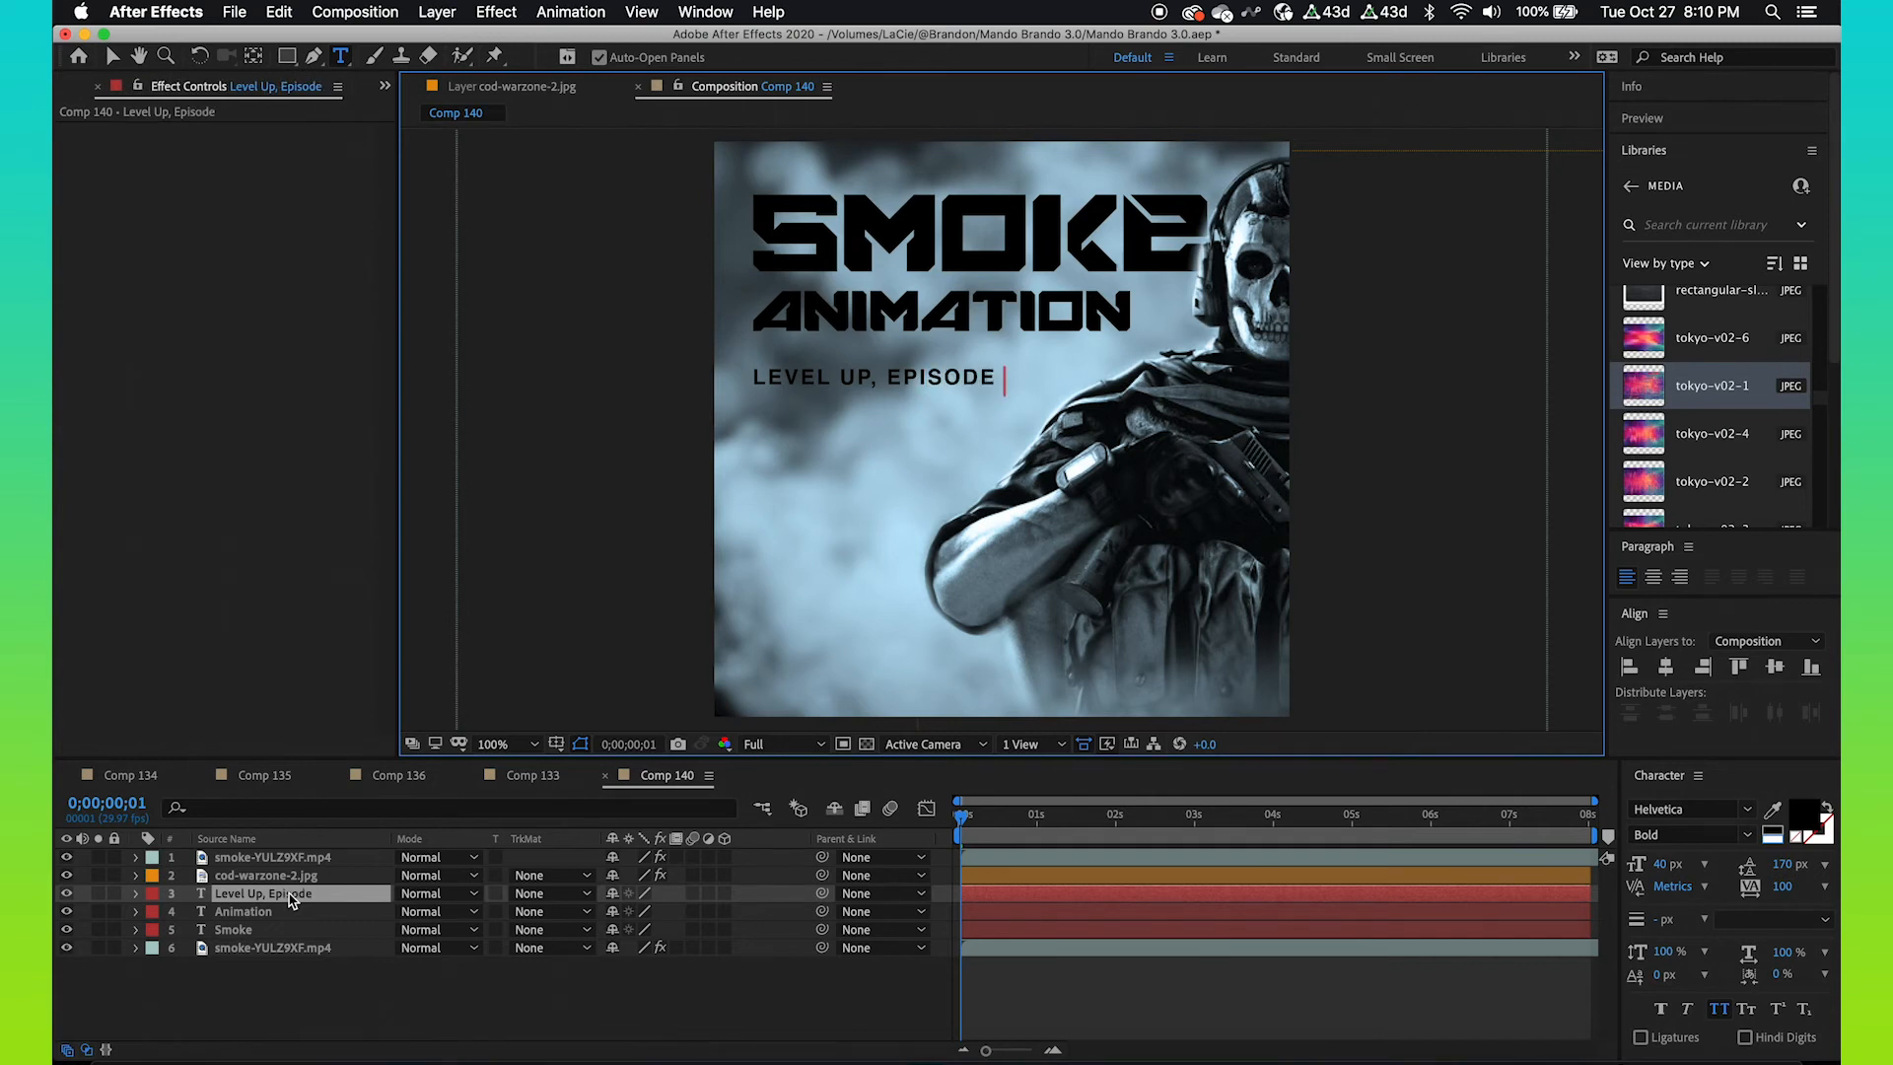
click(329, 988)
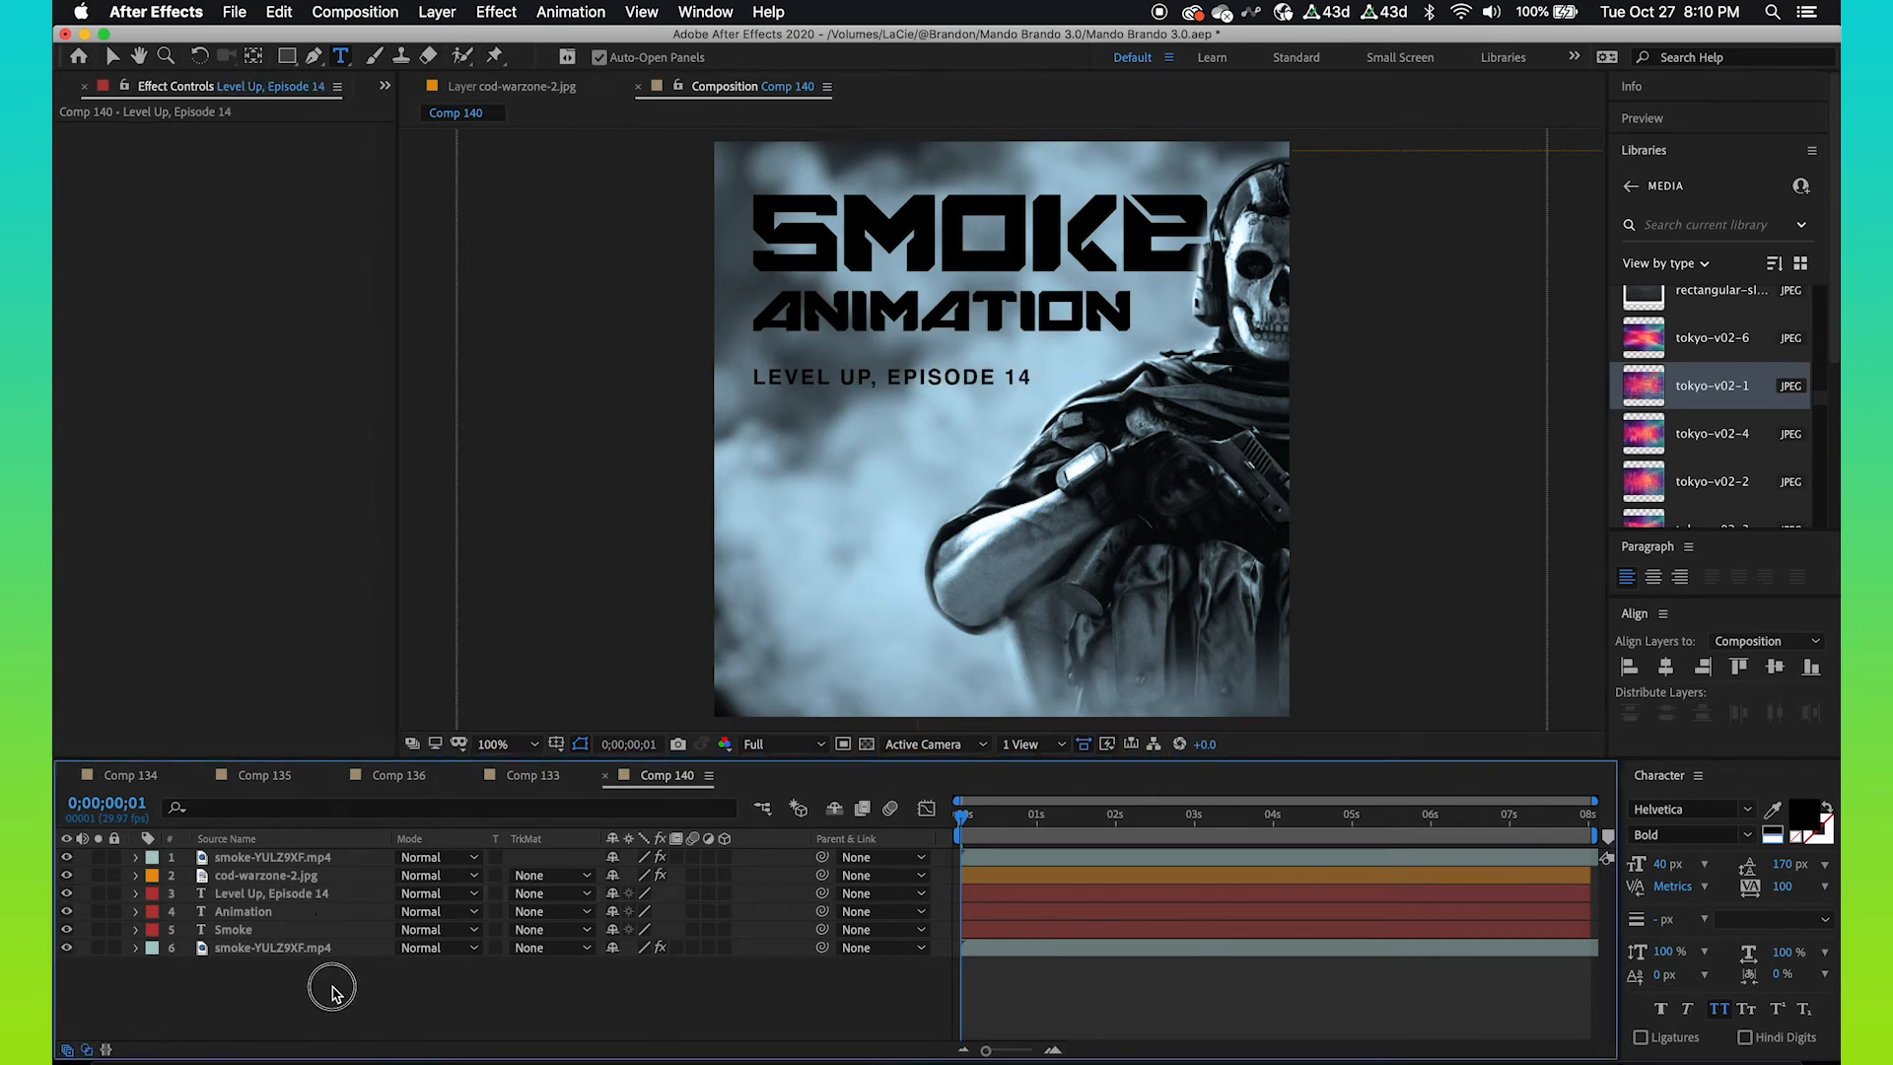
- Nudge the "Level Up, Episode 14" line up so it sits just beneath the Animation text
key(v)
click(307, 897)
key(shift+Up)
key(shift+Up)
key(shift+Up)
key(shift+Up)
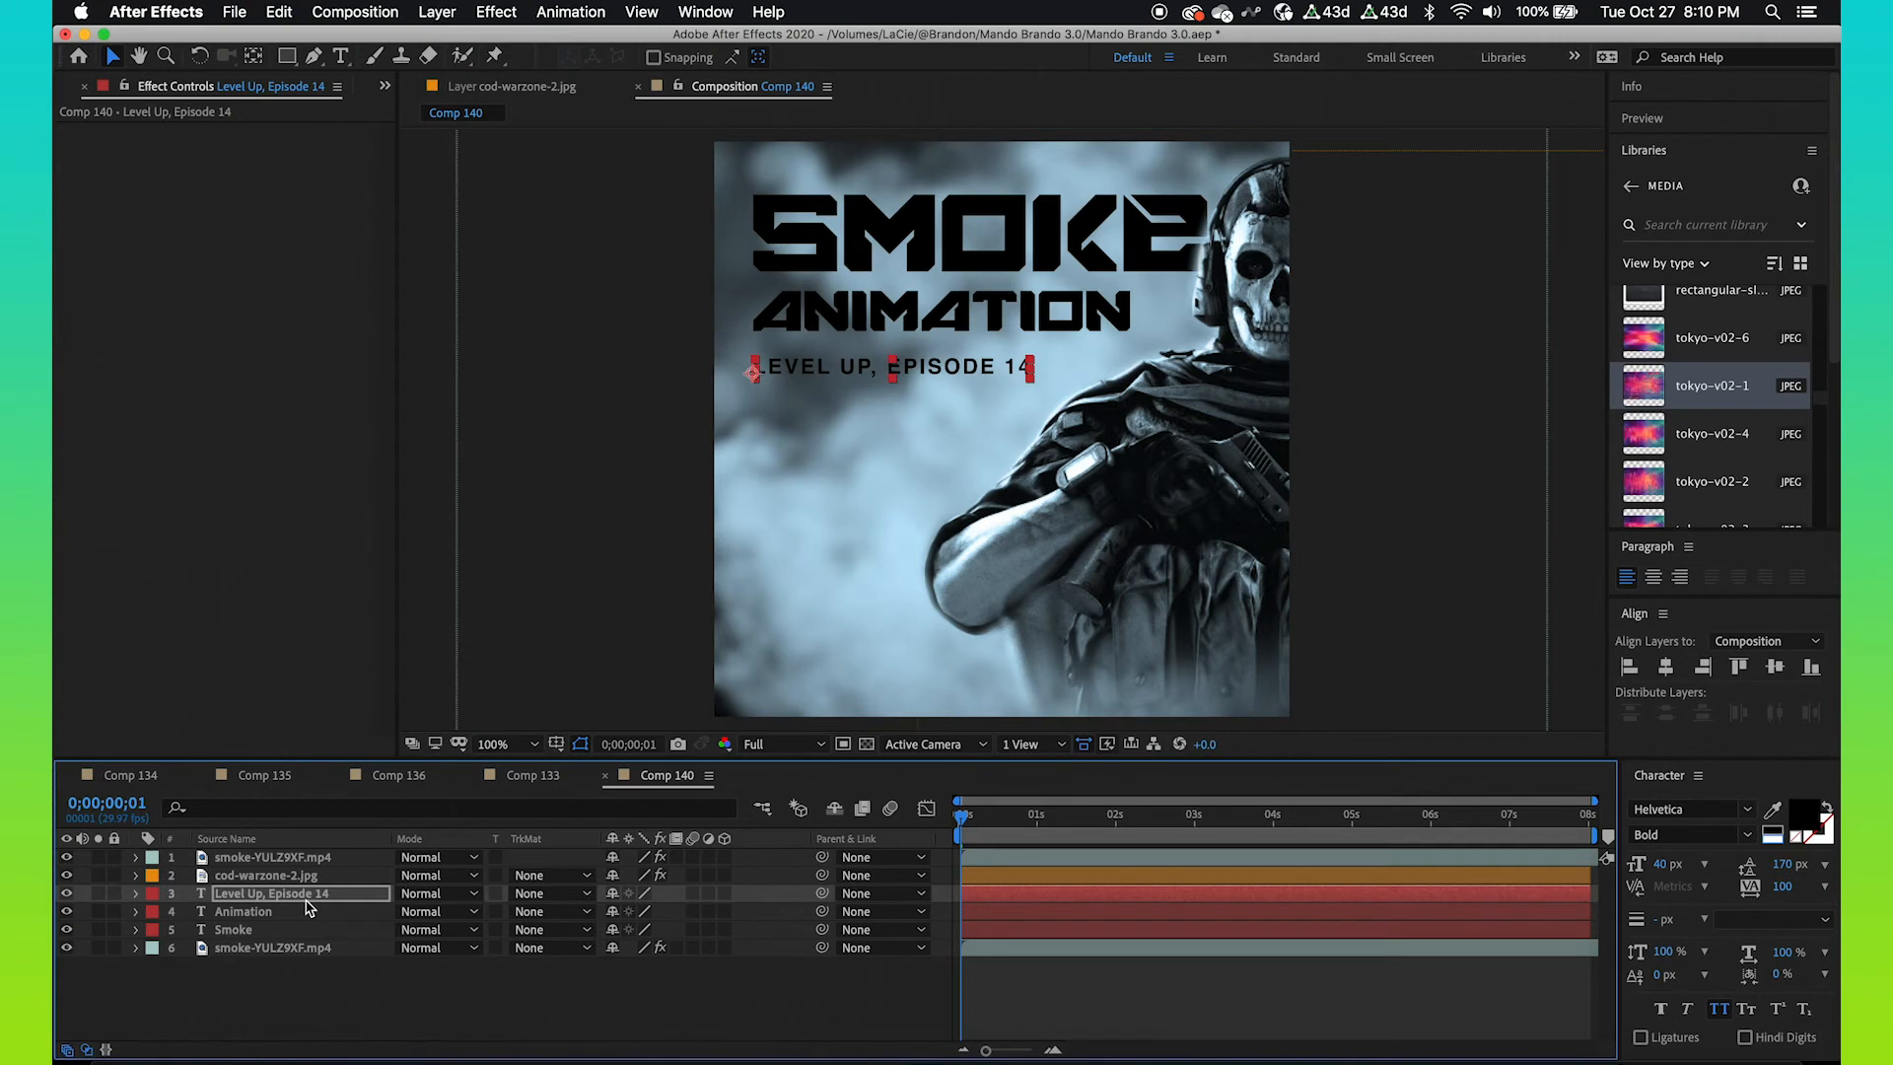
key(Down)
key(Down)
key(Down)
key(Down)
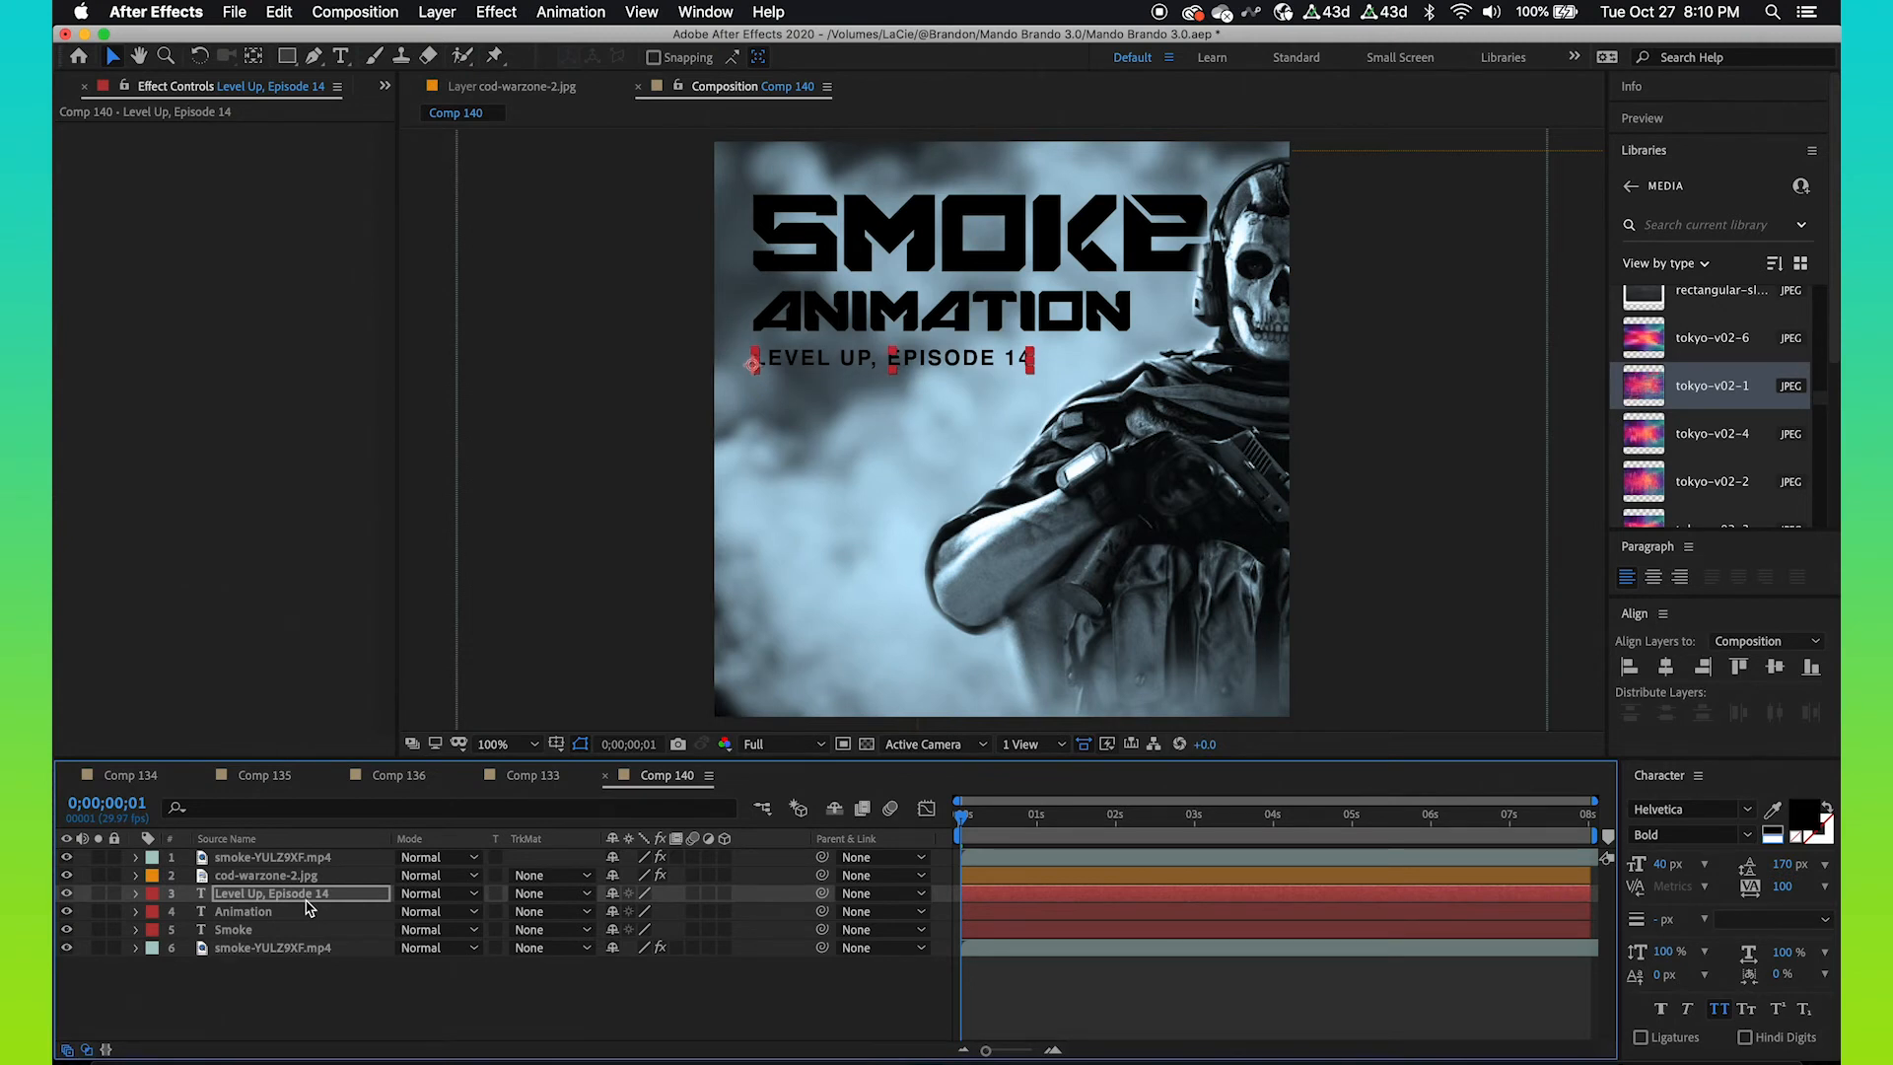
click(317, 1013)
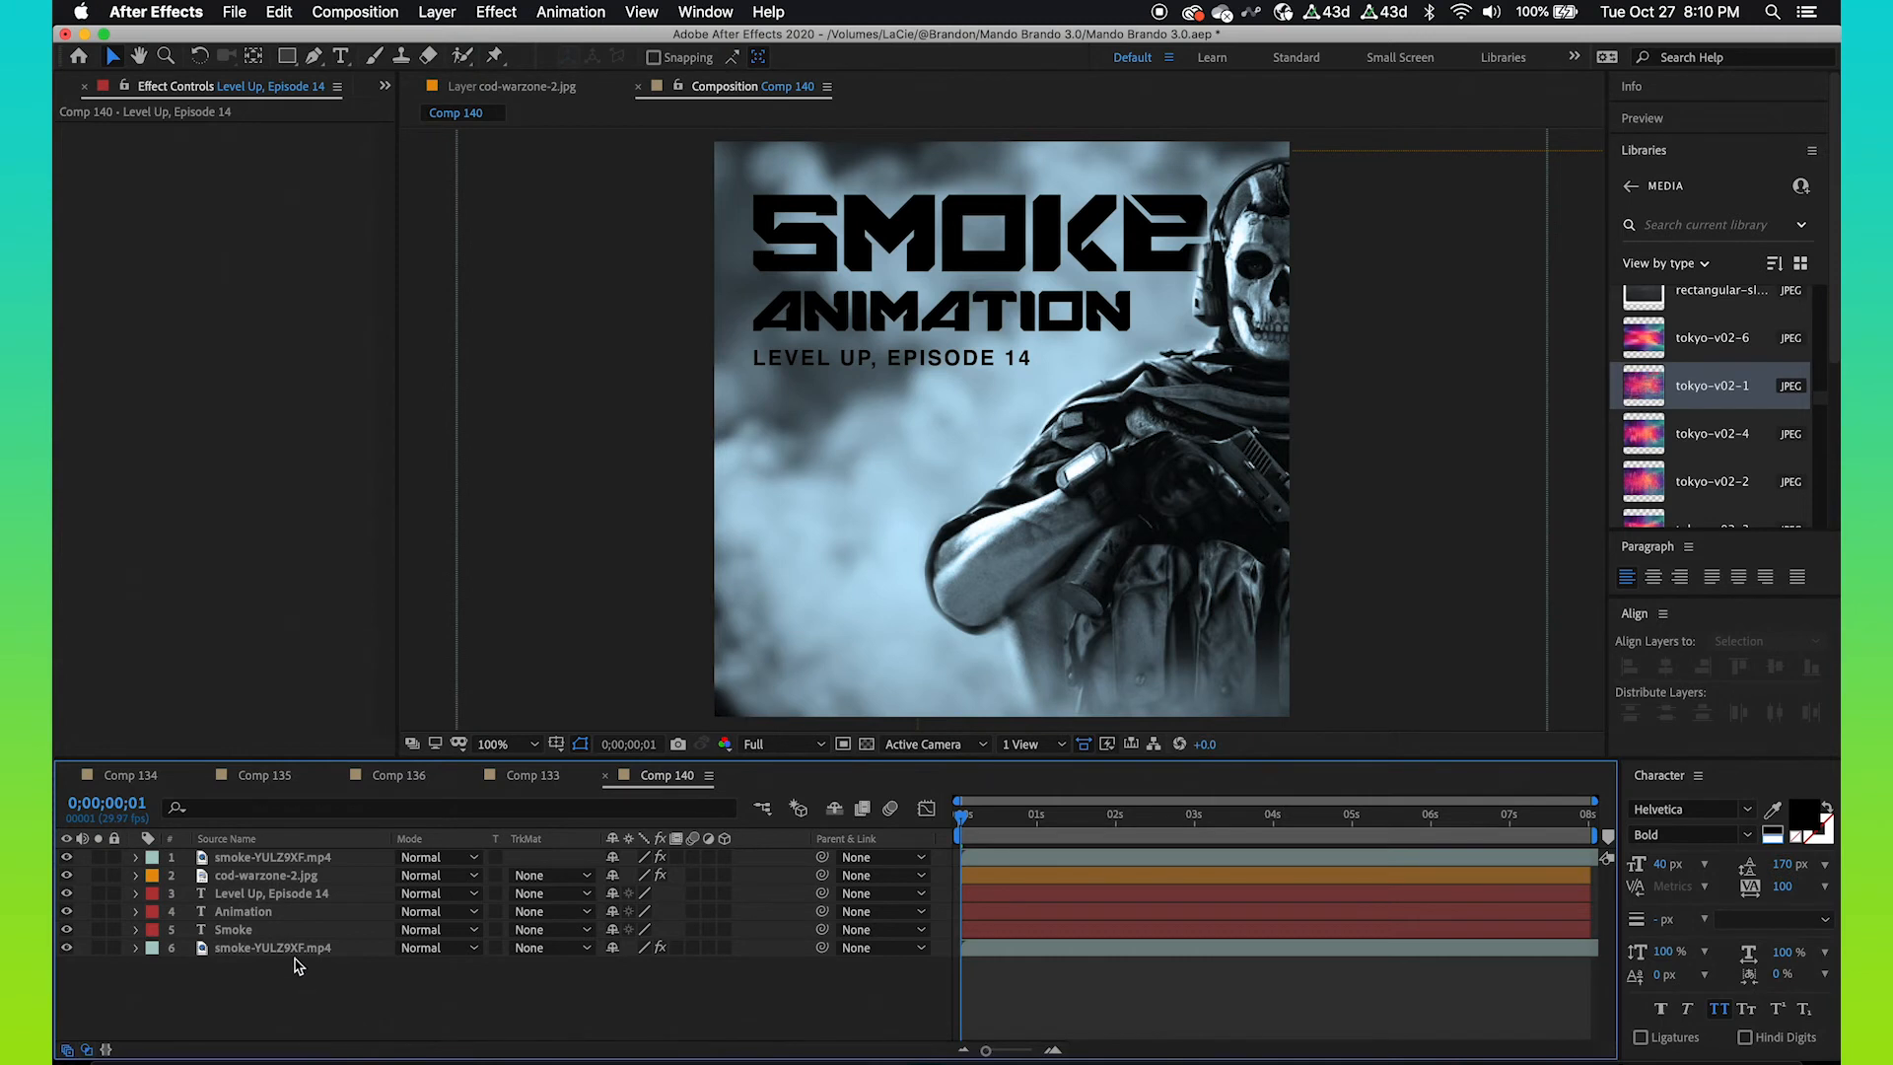
- Duplicate the "Level Up, Episode 14" layer, place the copy near the frame's lower edge, and bring it to the top of the layer stack
click(261, 893)
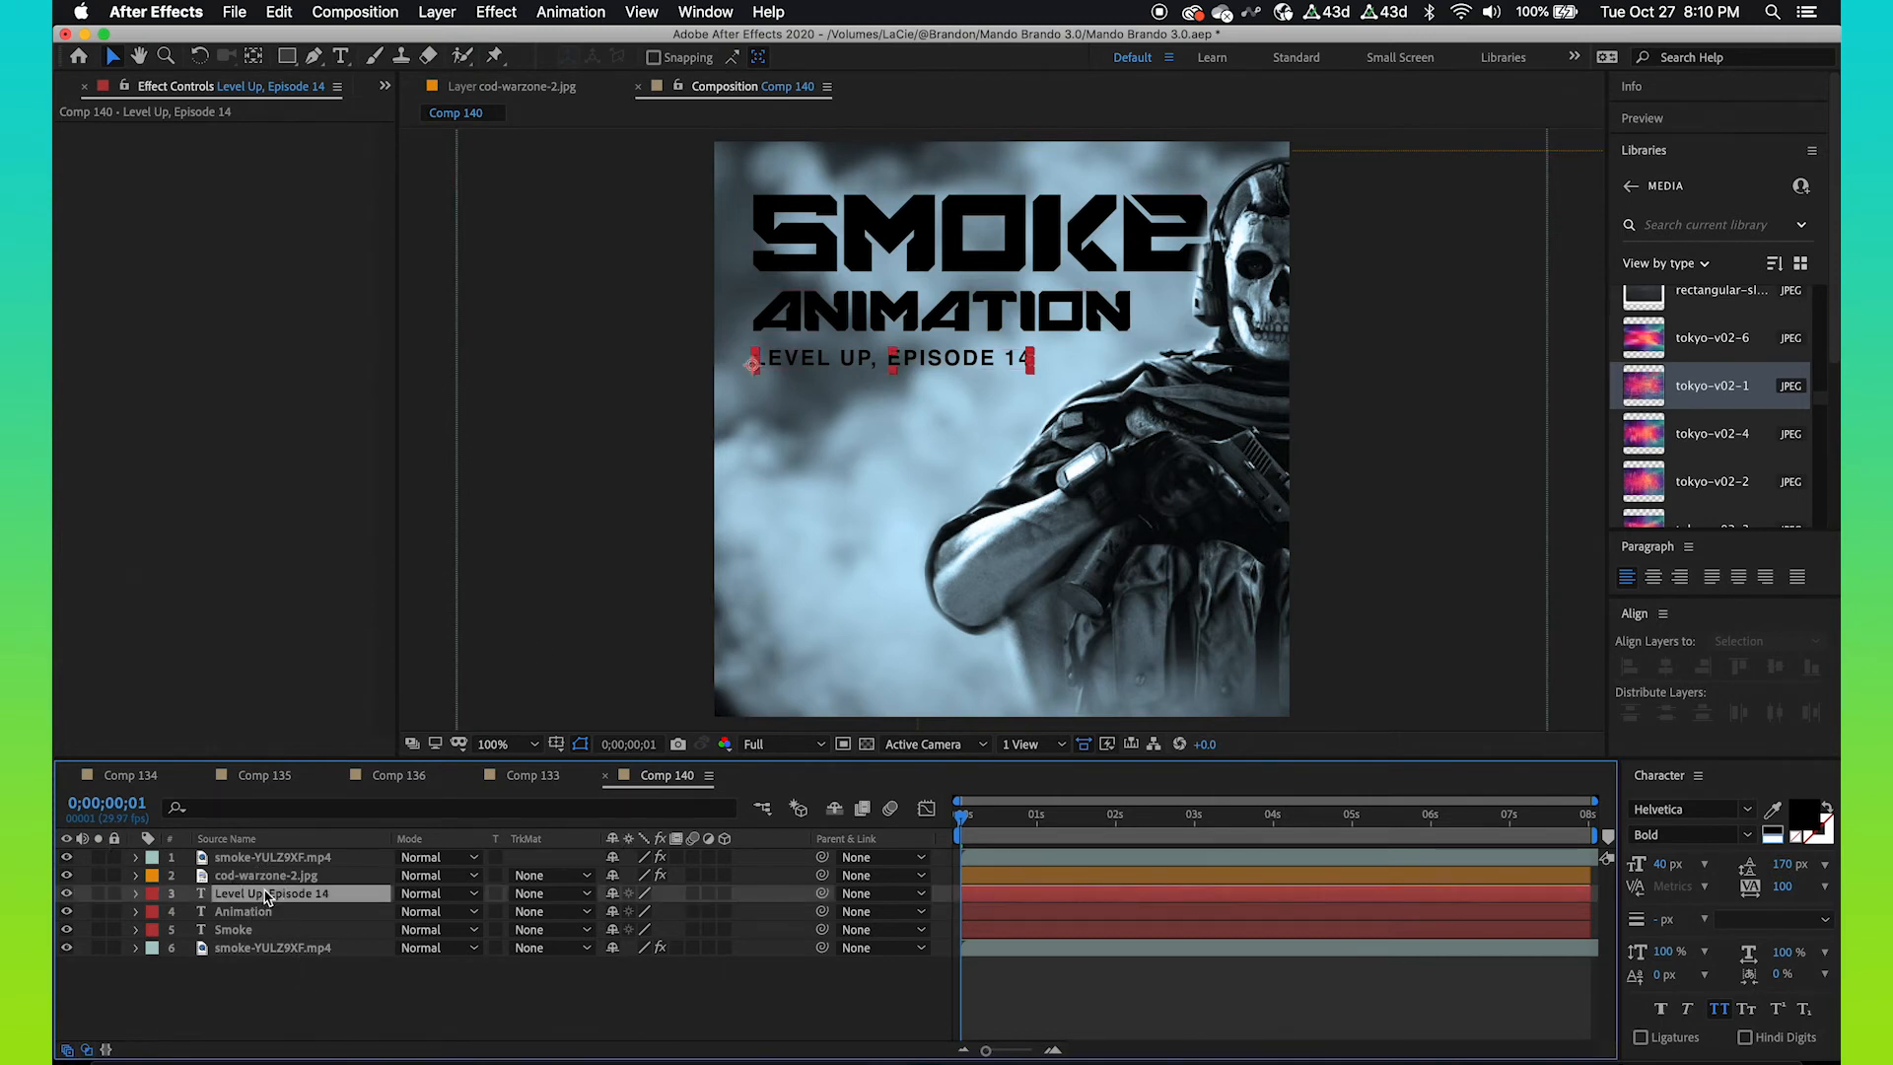
key(super+d)
drag(860, 356, 958, 670)
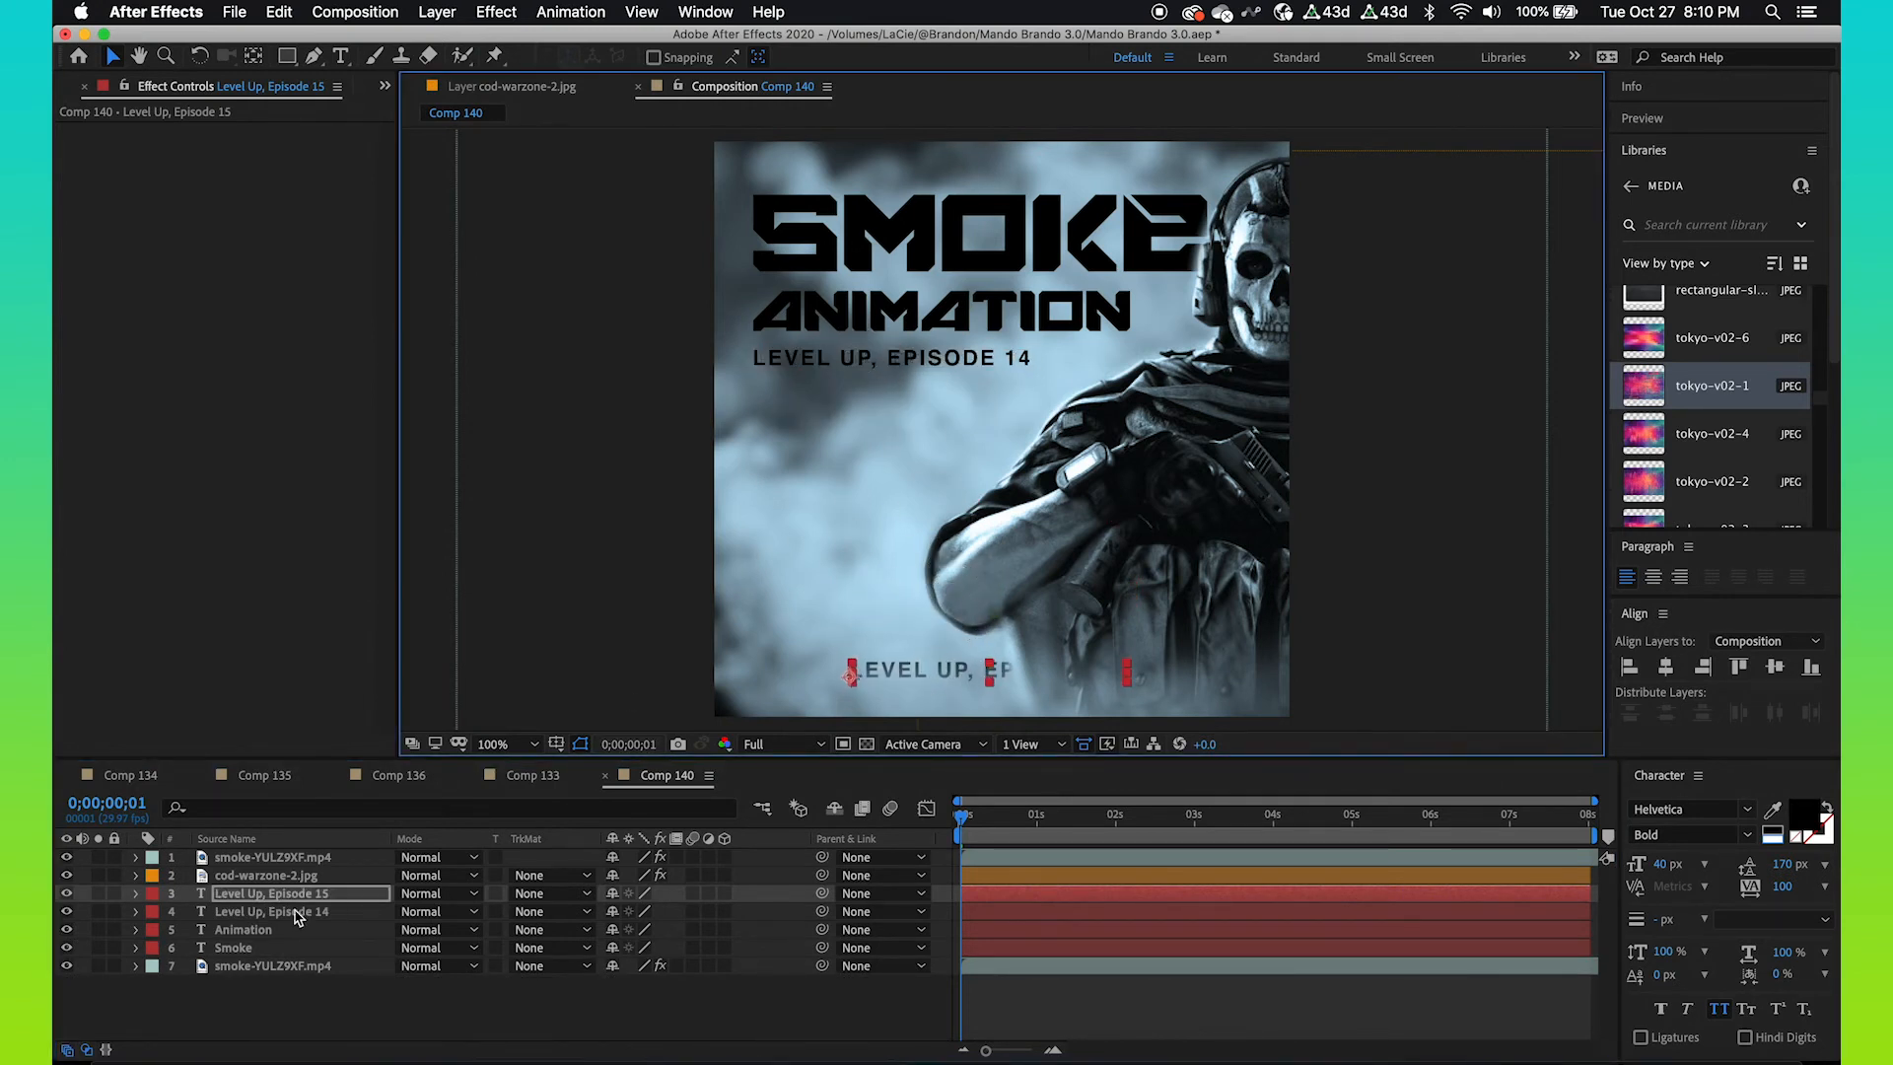
drag(277, 895, 299, 854)
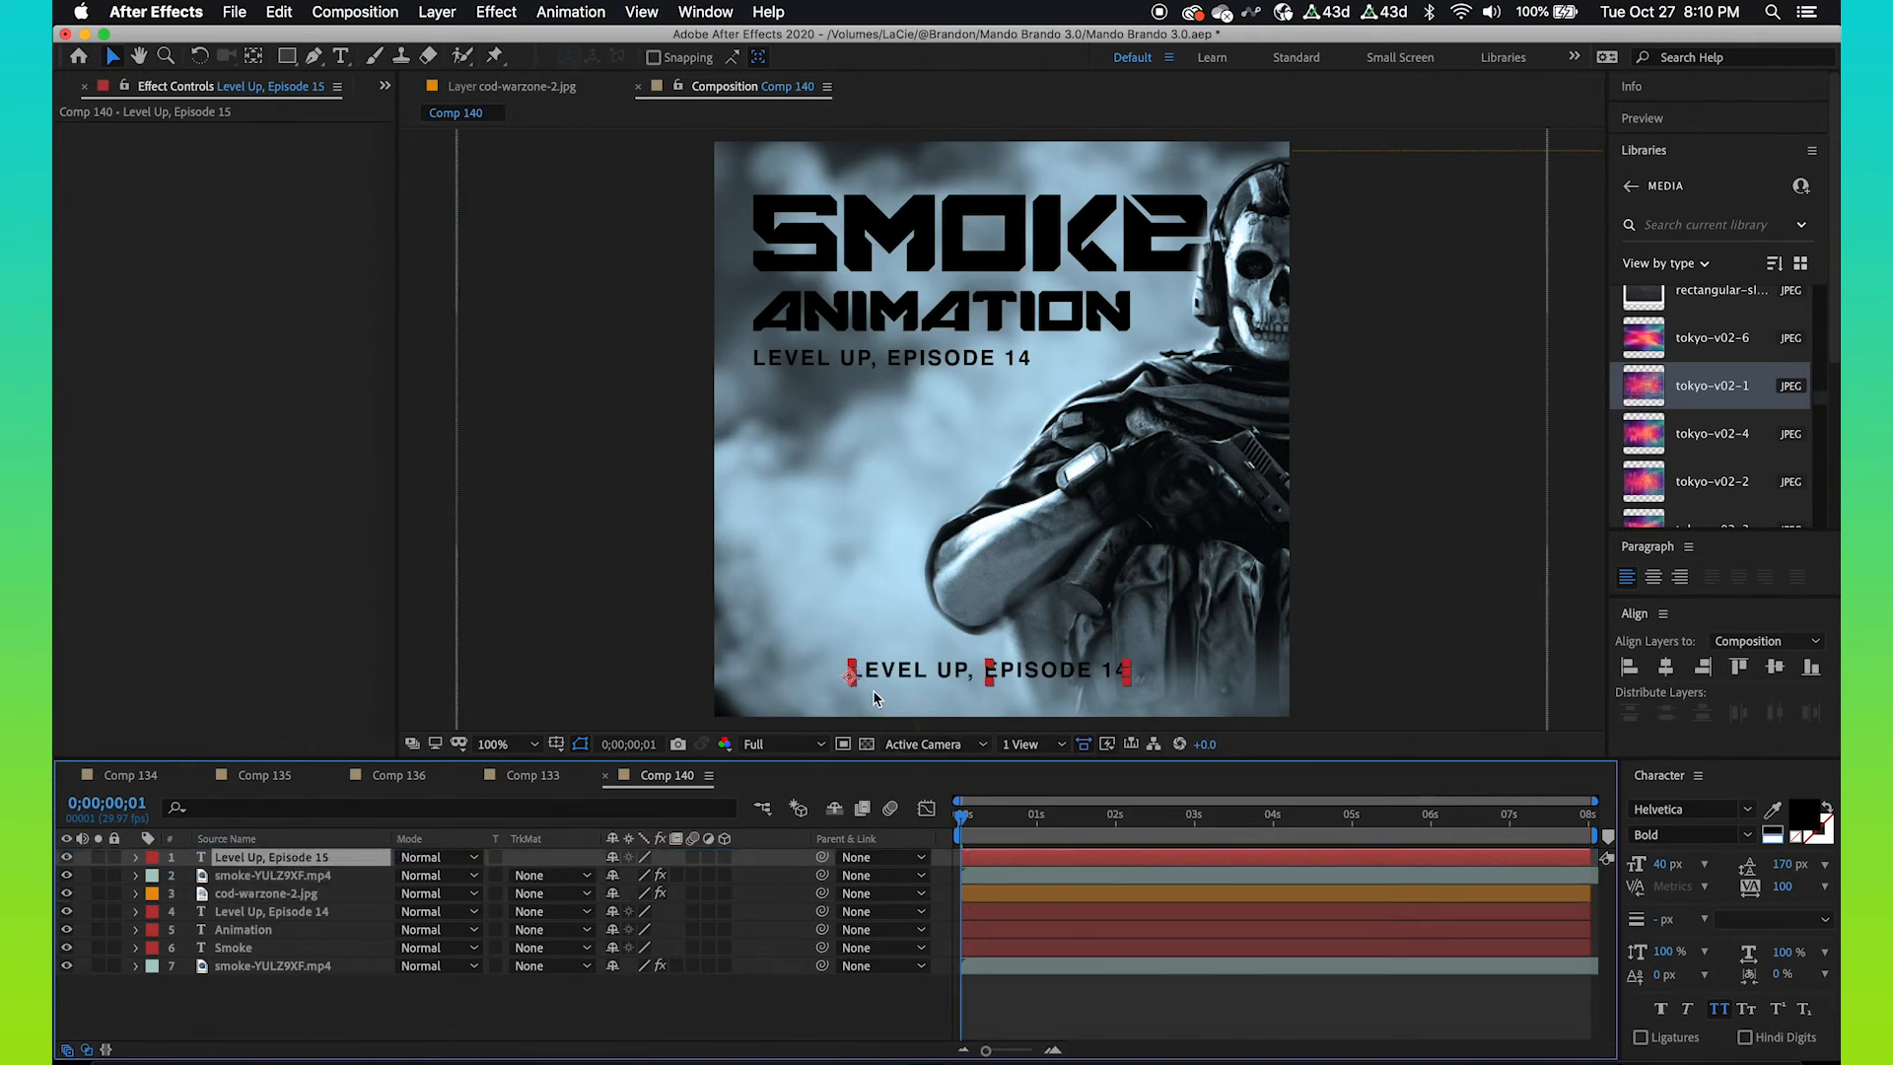
double_click(1032, 671)
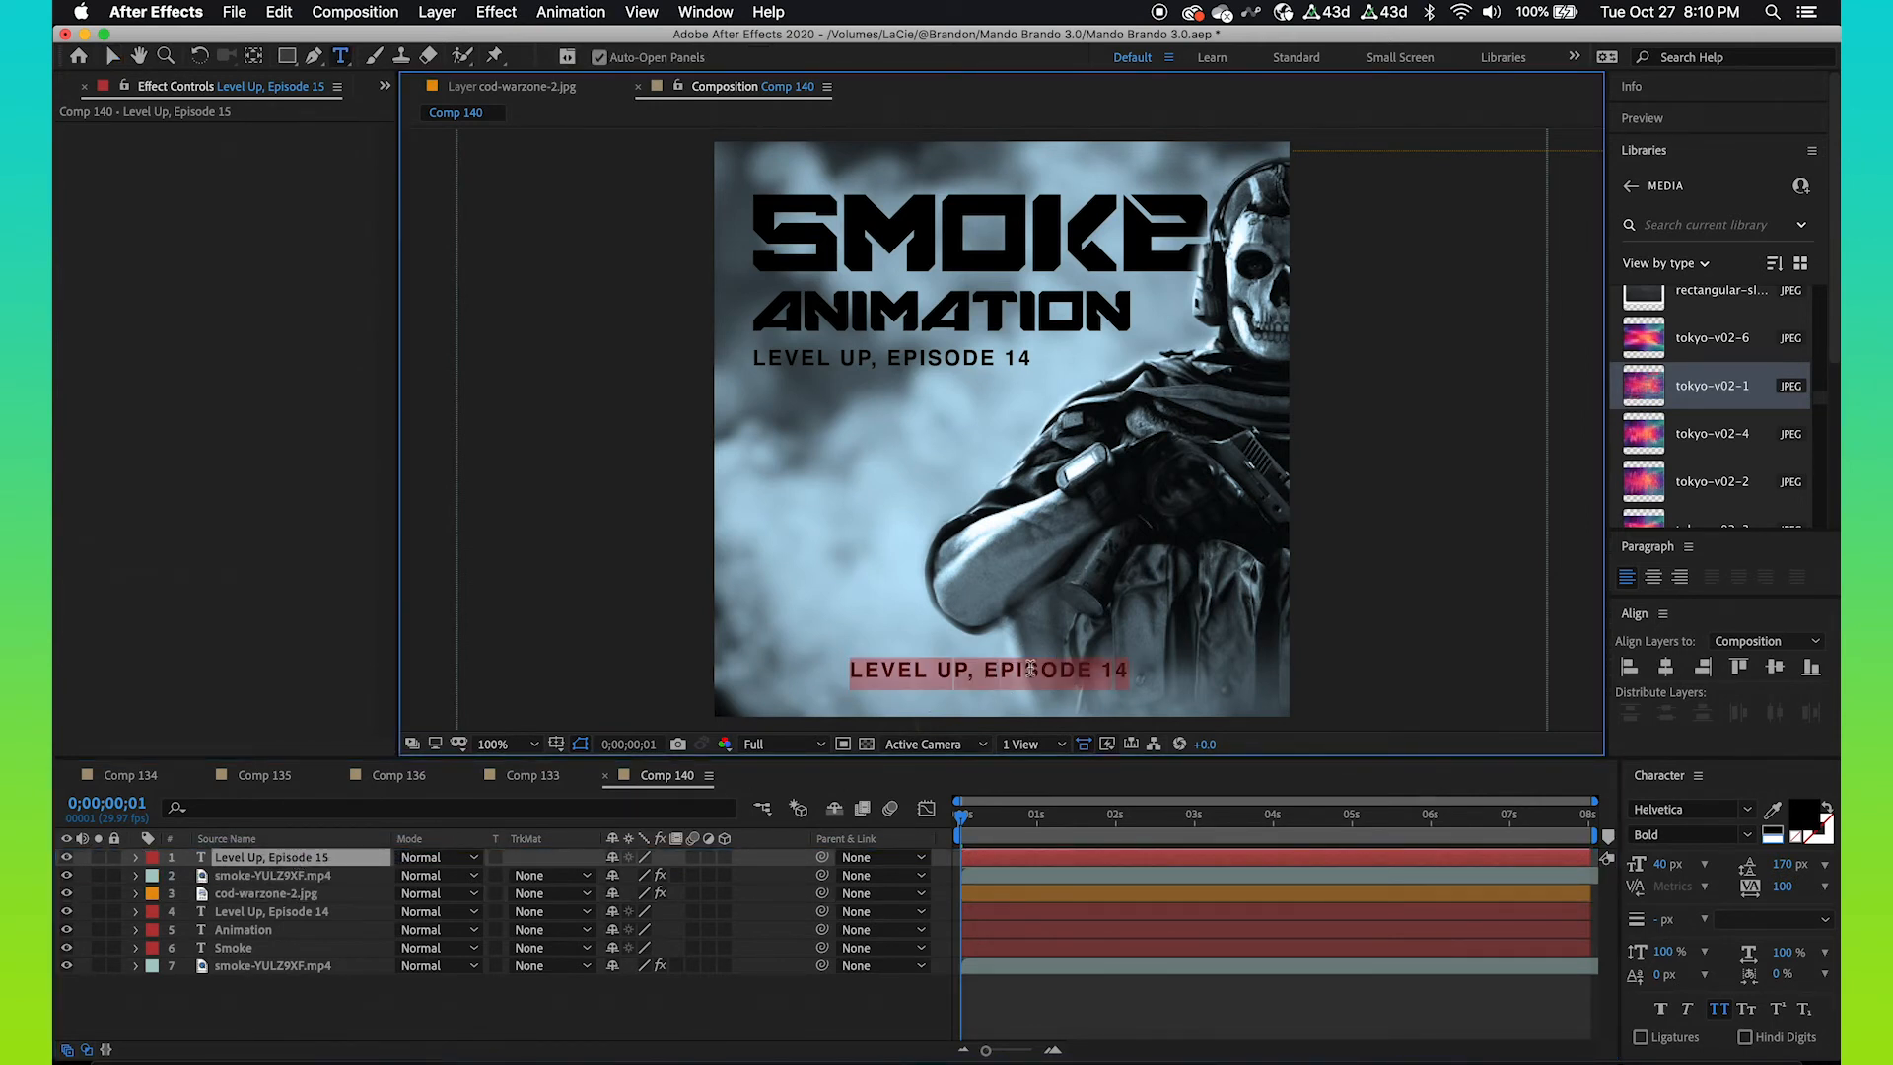
text(@MandoBrandoGaming)
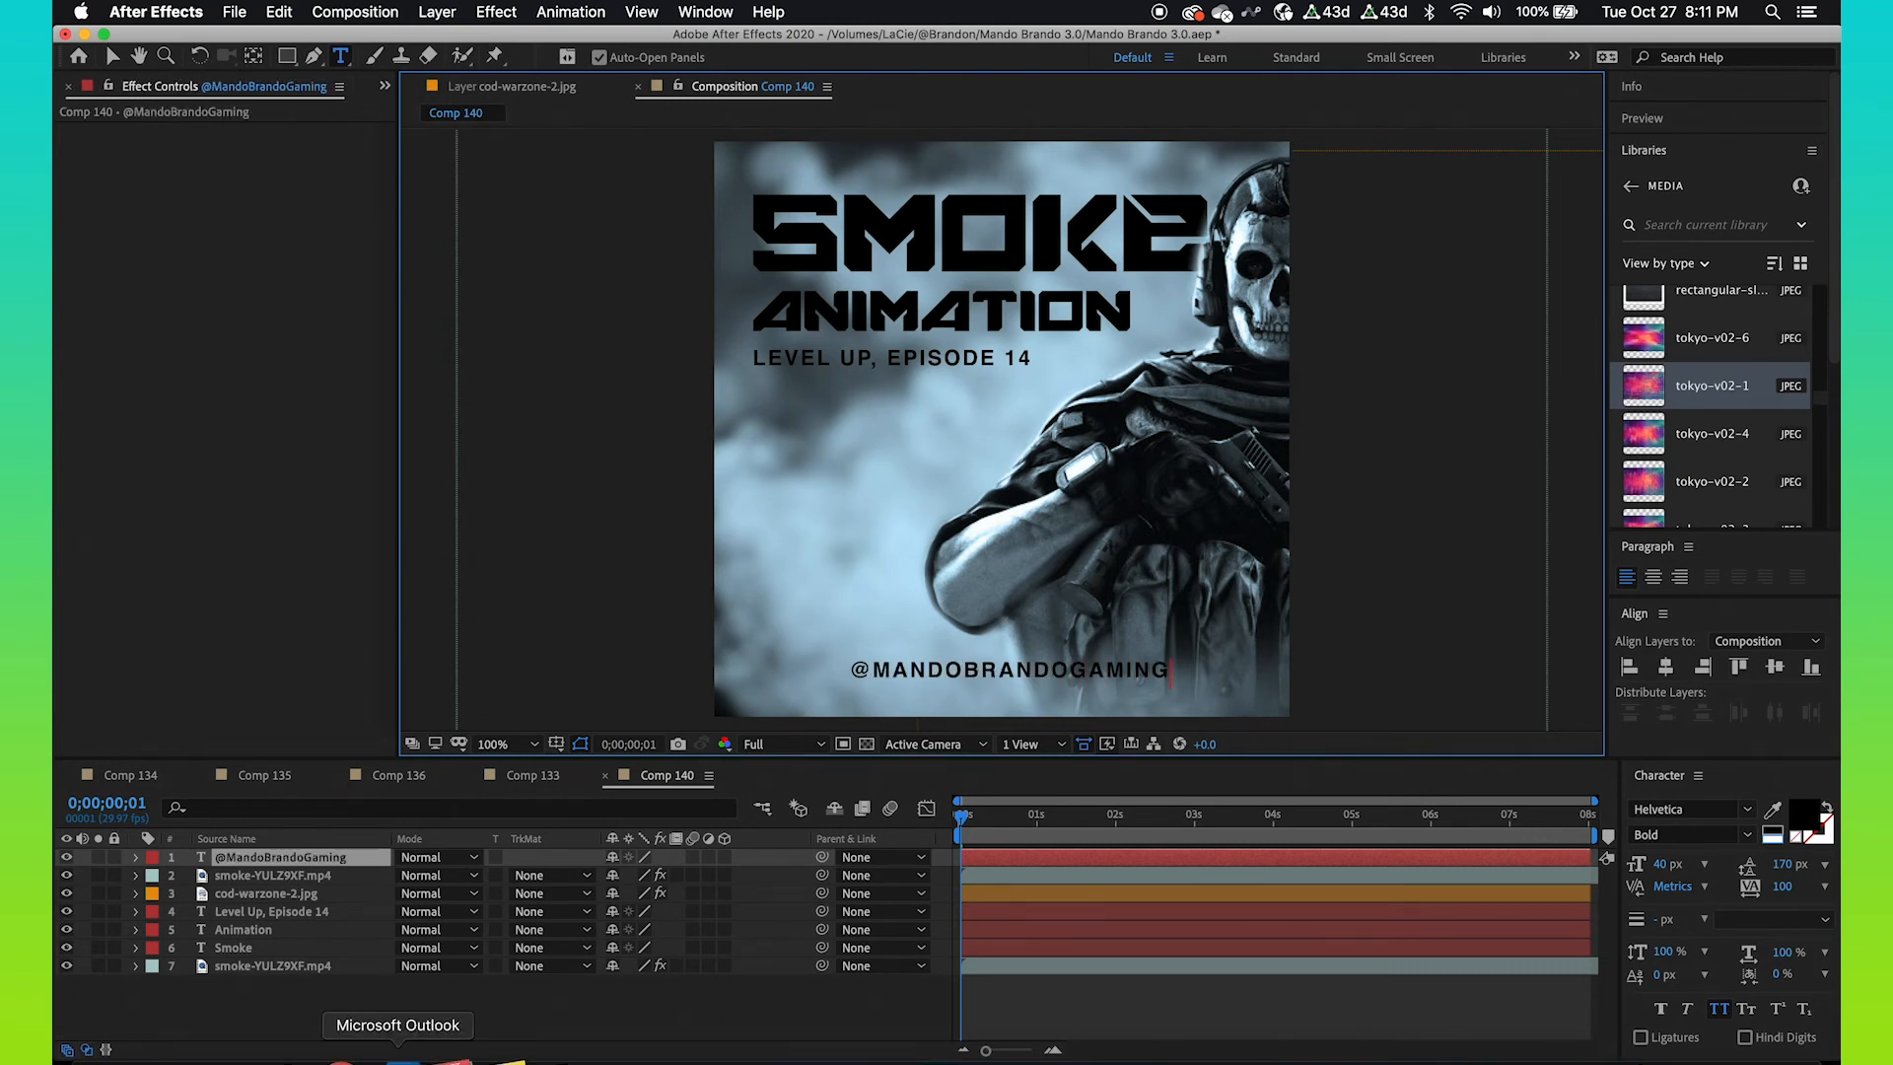
click(367, 1003)
key(v)
click(307, 858)
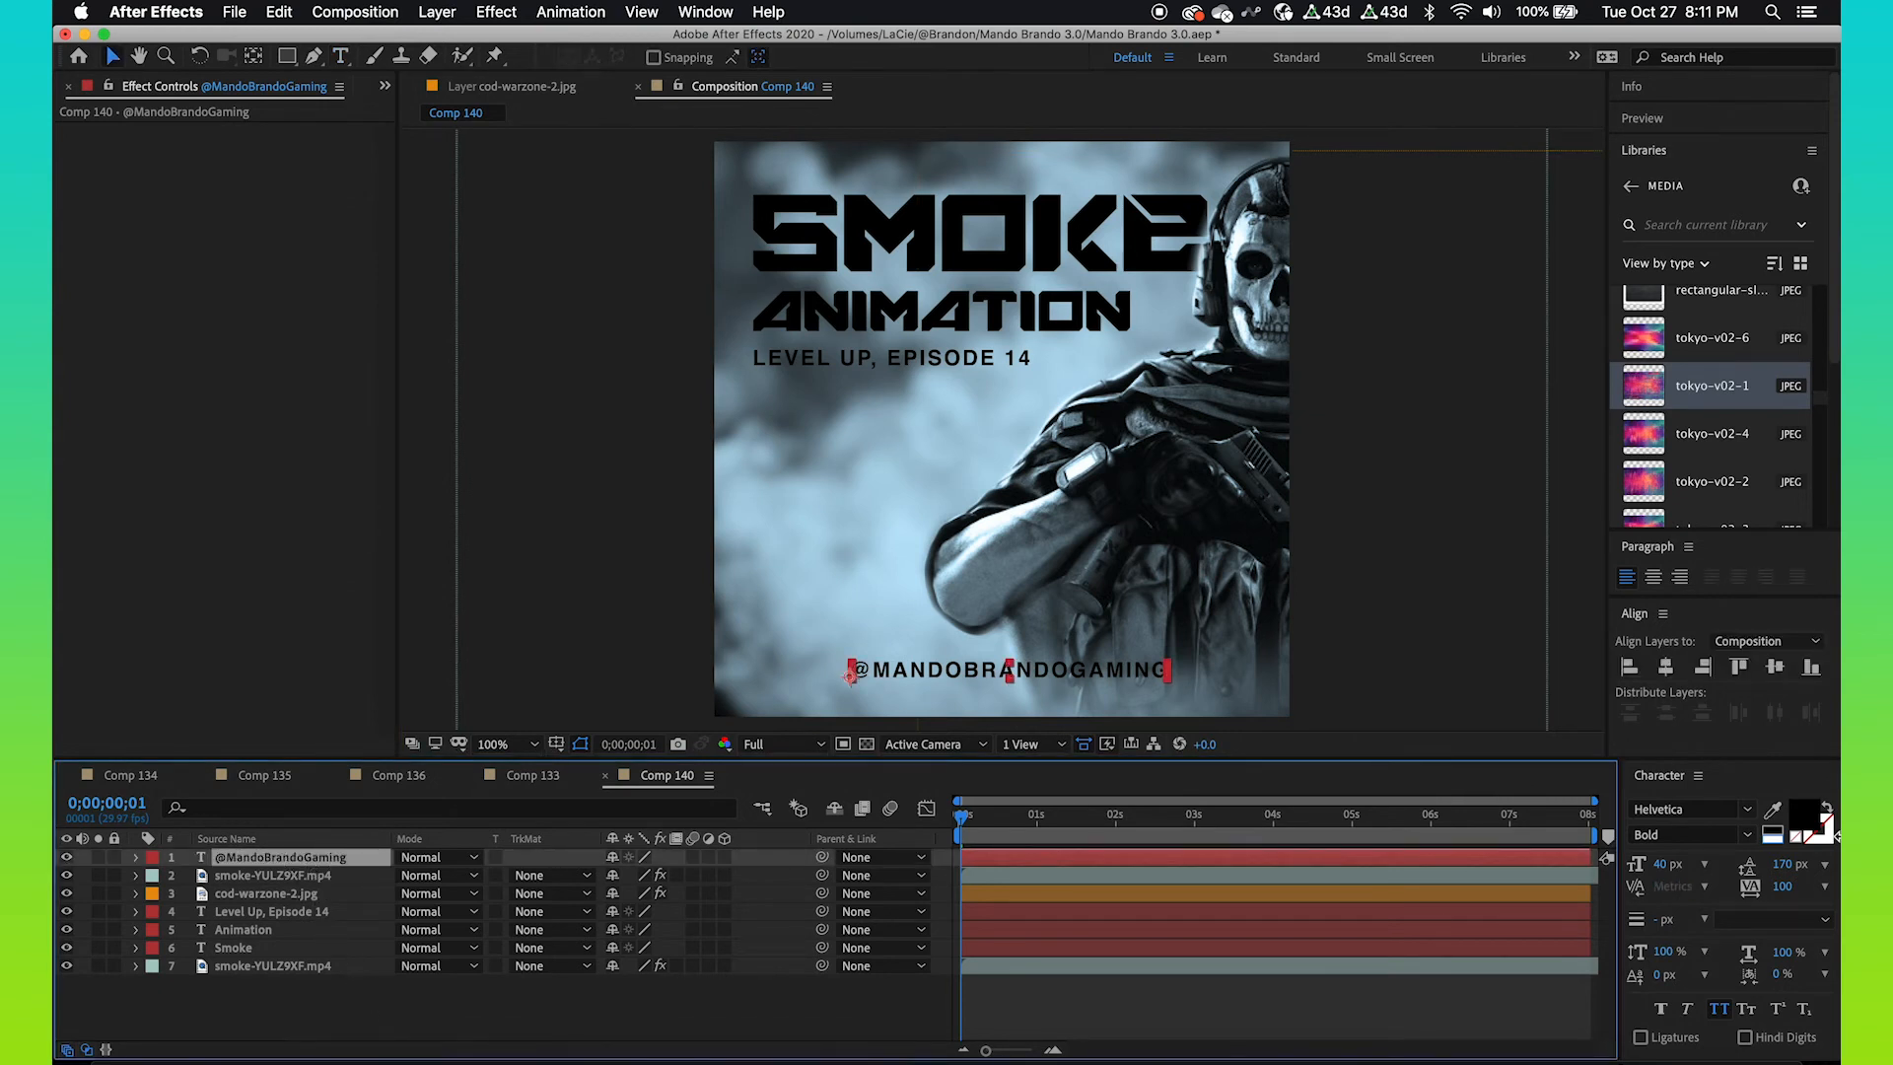
click(1721, 1008)
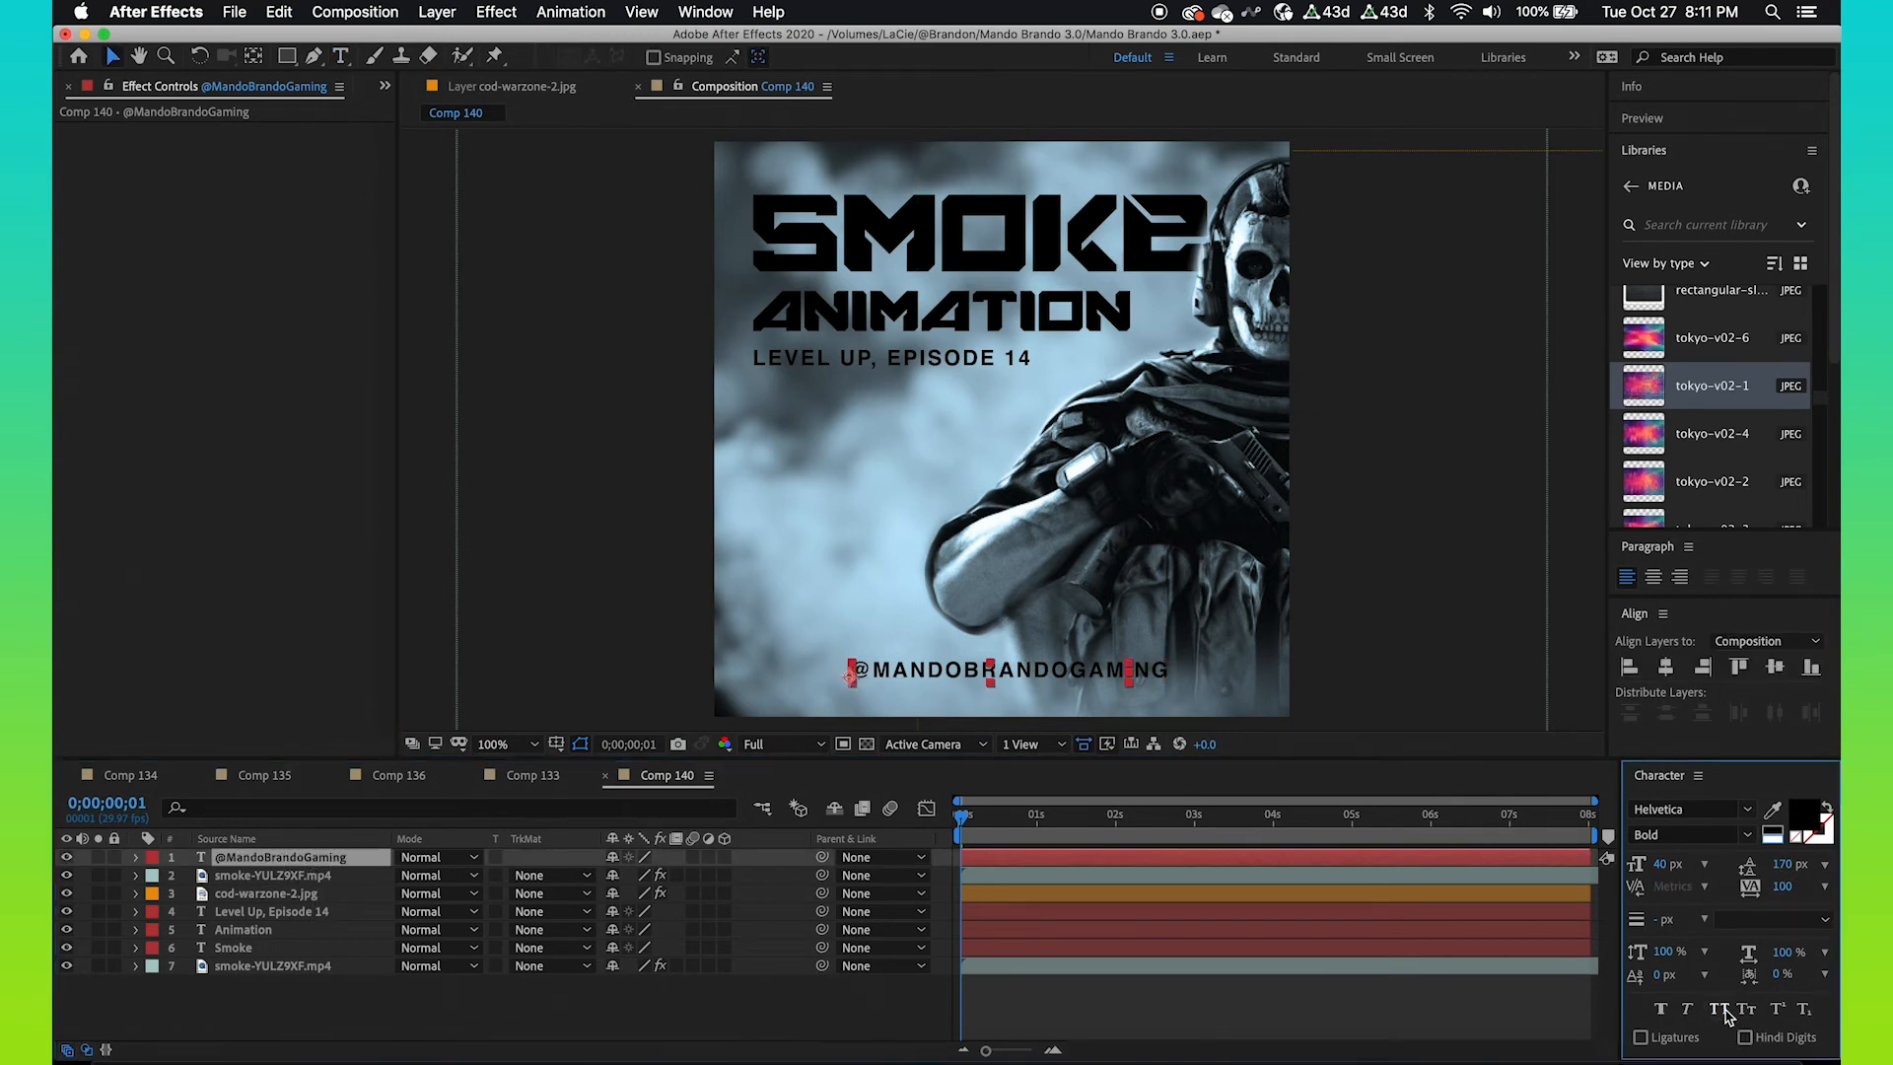
- Centre the handle line horizontally in the composition and set its font size to 20 px
click(1665, 665)
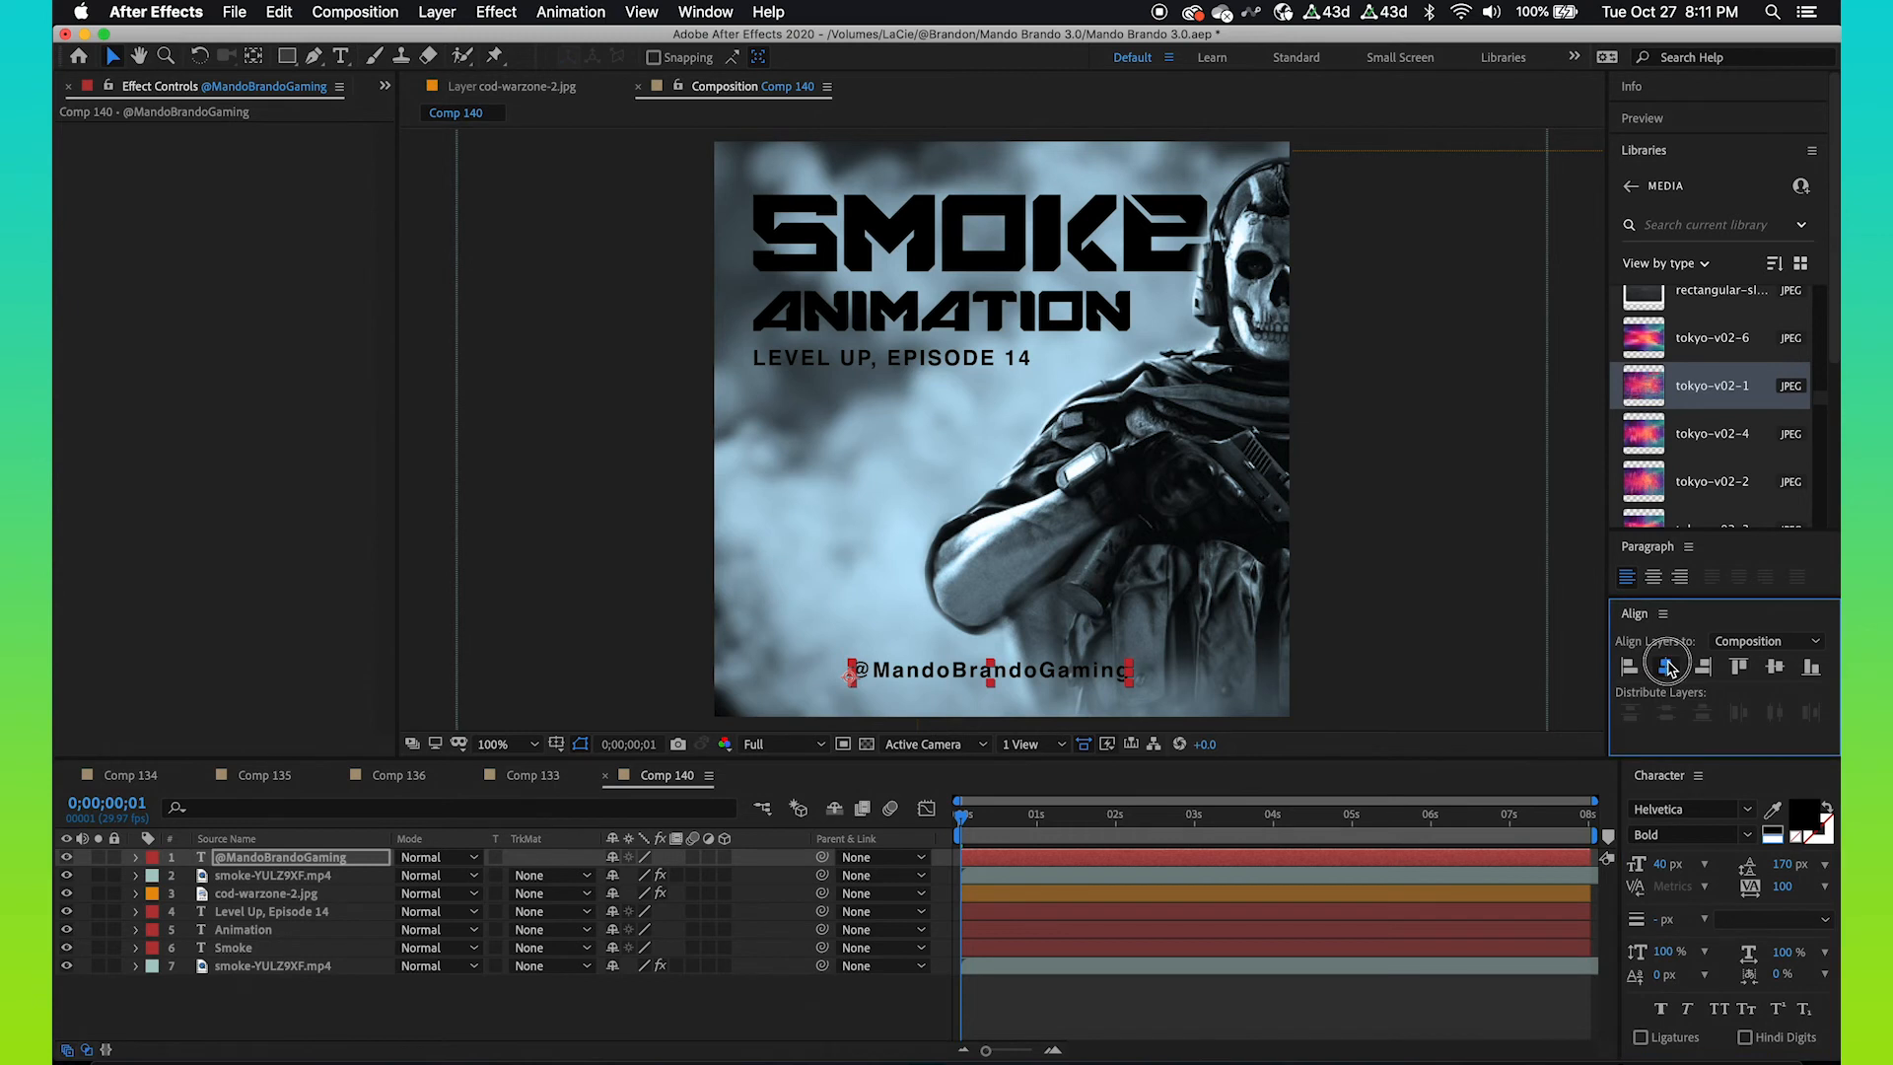
click(1666, 865)
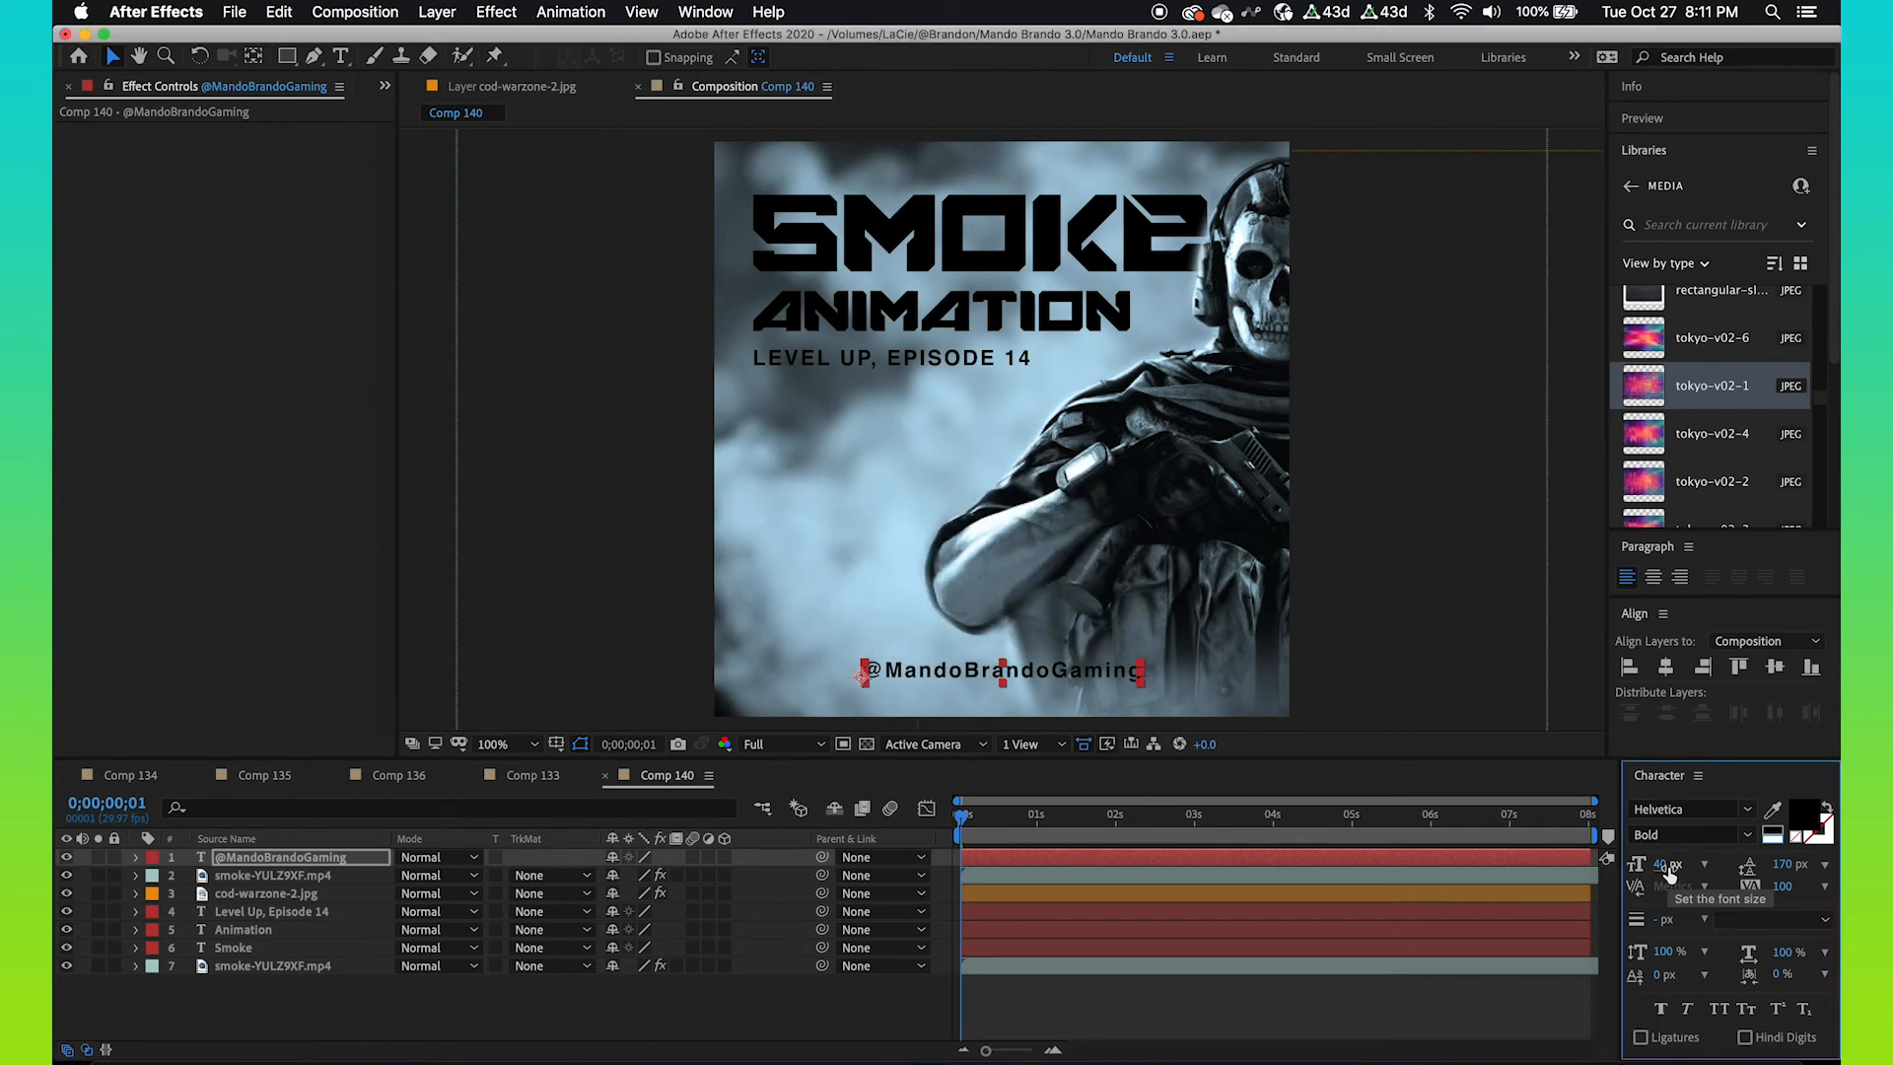
click(1667, 868)
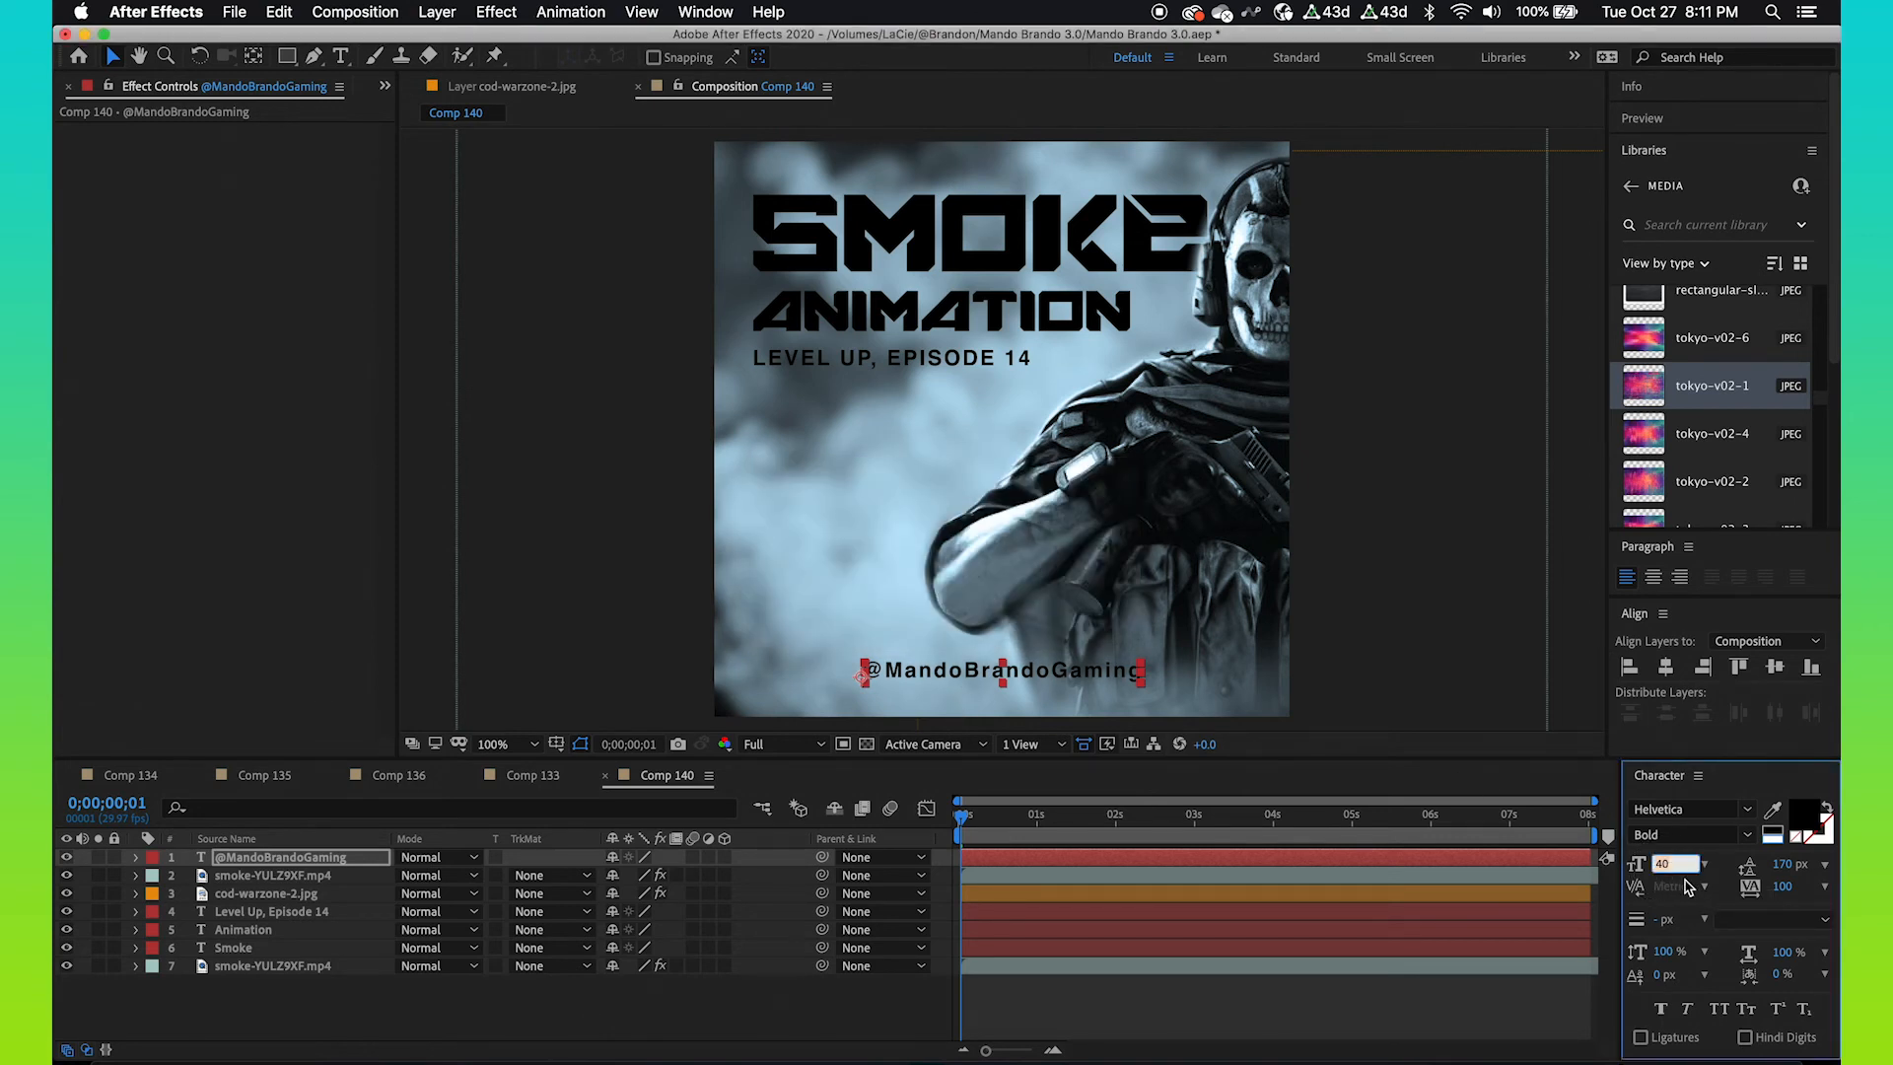
text(30)
key(Return)
text(20)
key(Return)
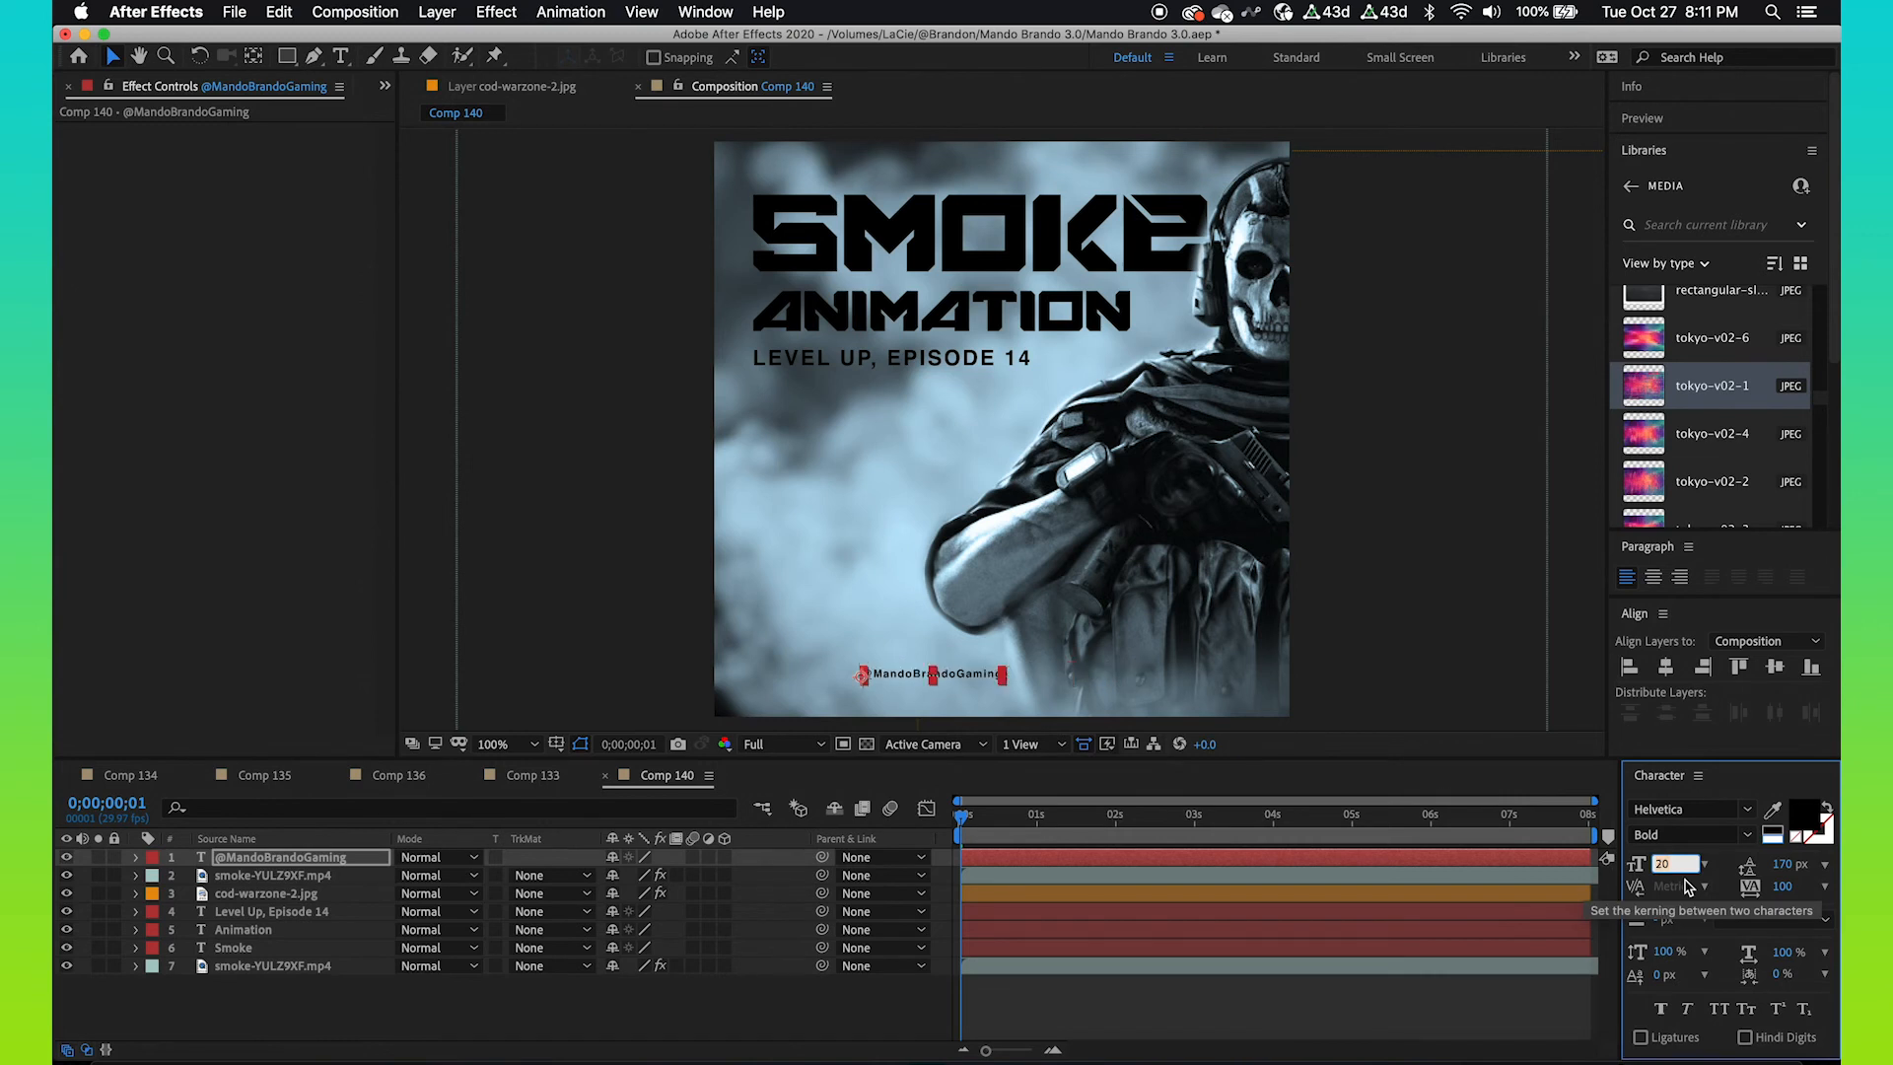
- Re-centre the resized handle line horizontally and nudge it down closer to the frame's lower edge
click(1666, 667)
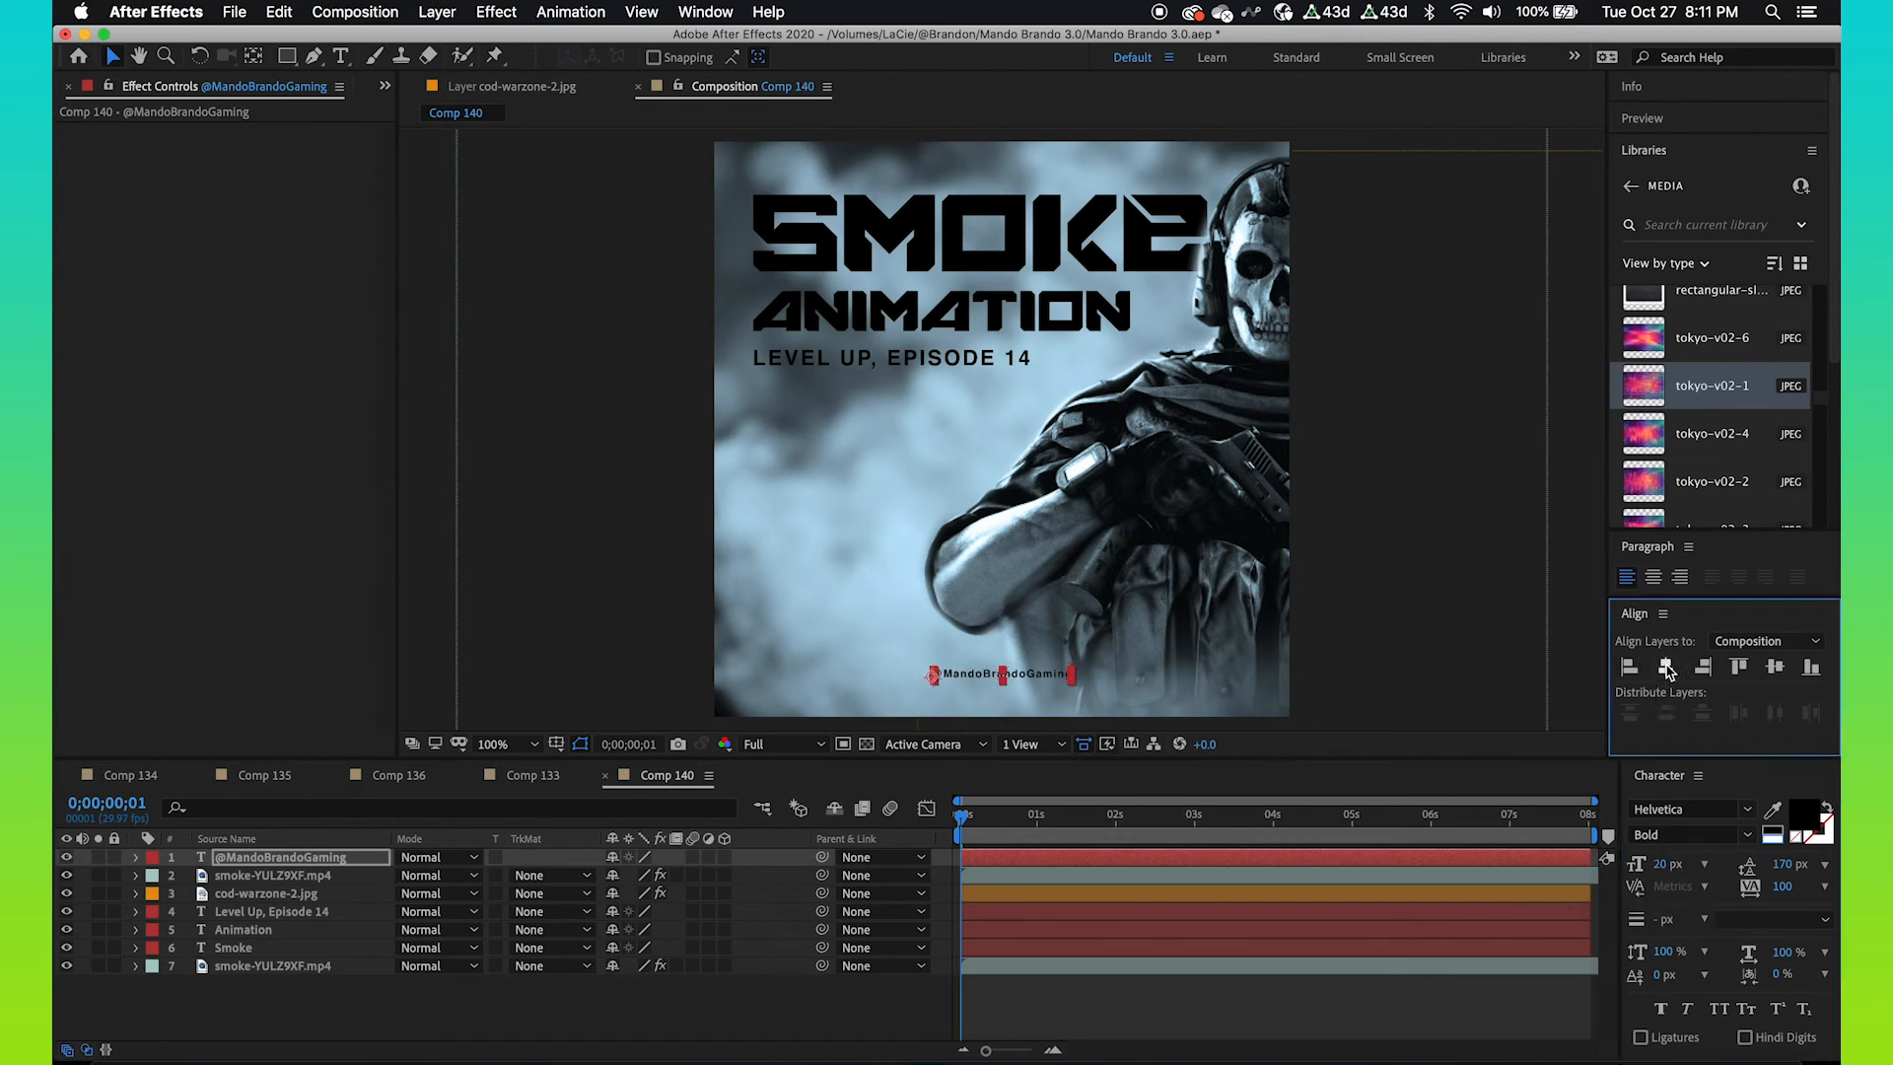
key(shift+Down)
click(473, 1002)
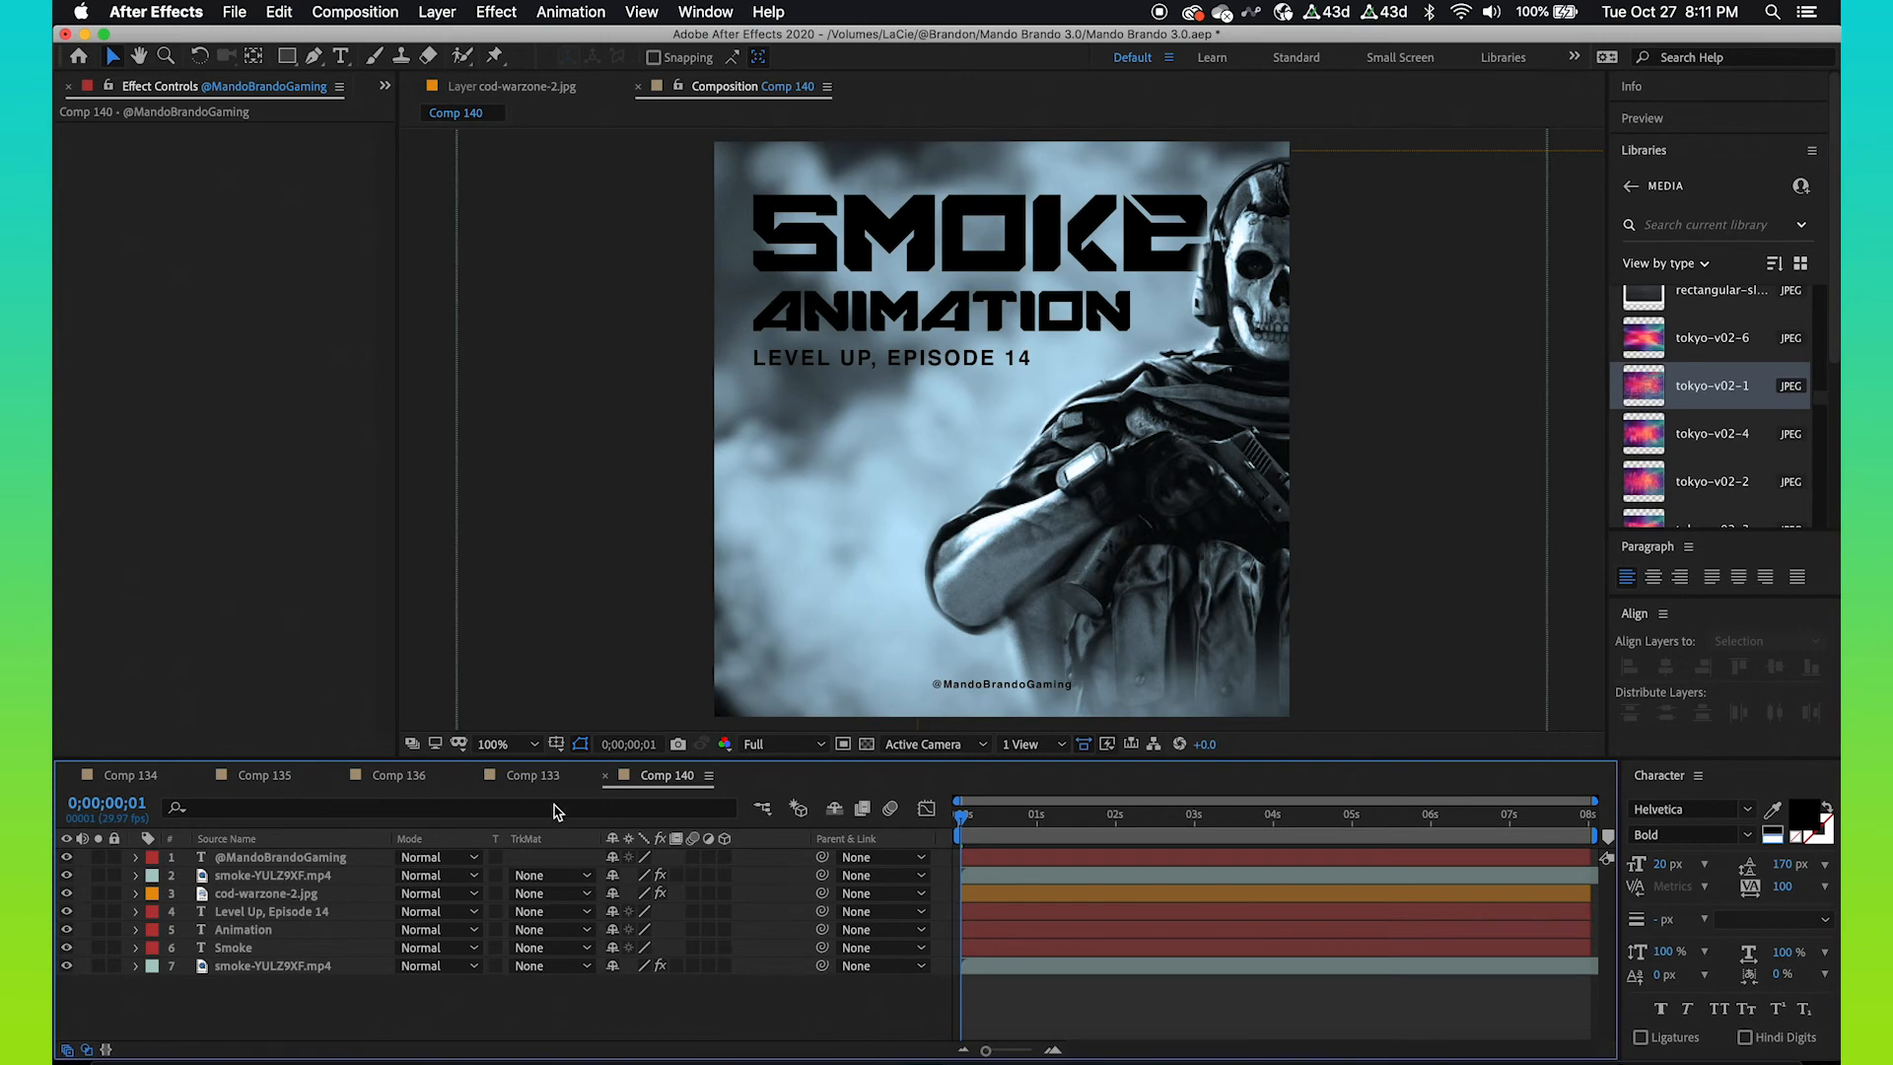
- Copy the Dots and Corners layers from Comp 133 and paste them above the handle text layer in Comp 140
click(538, 776)
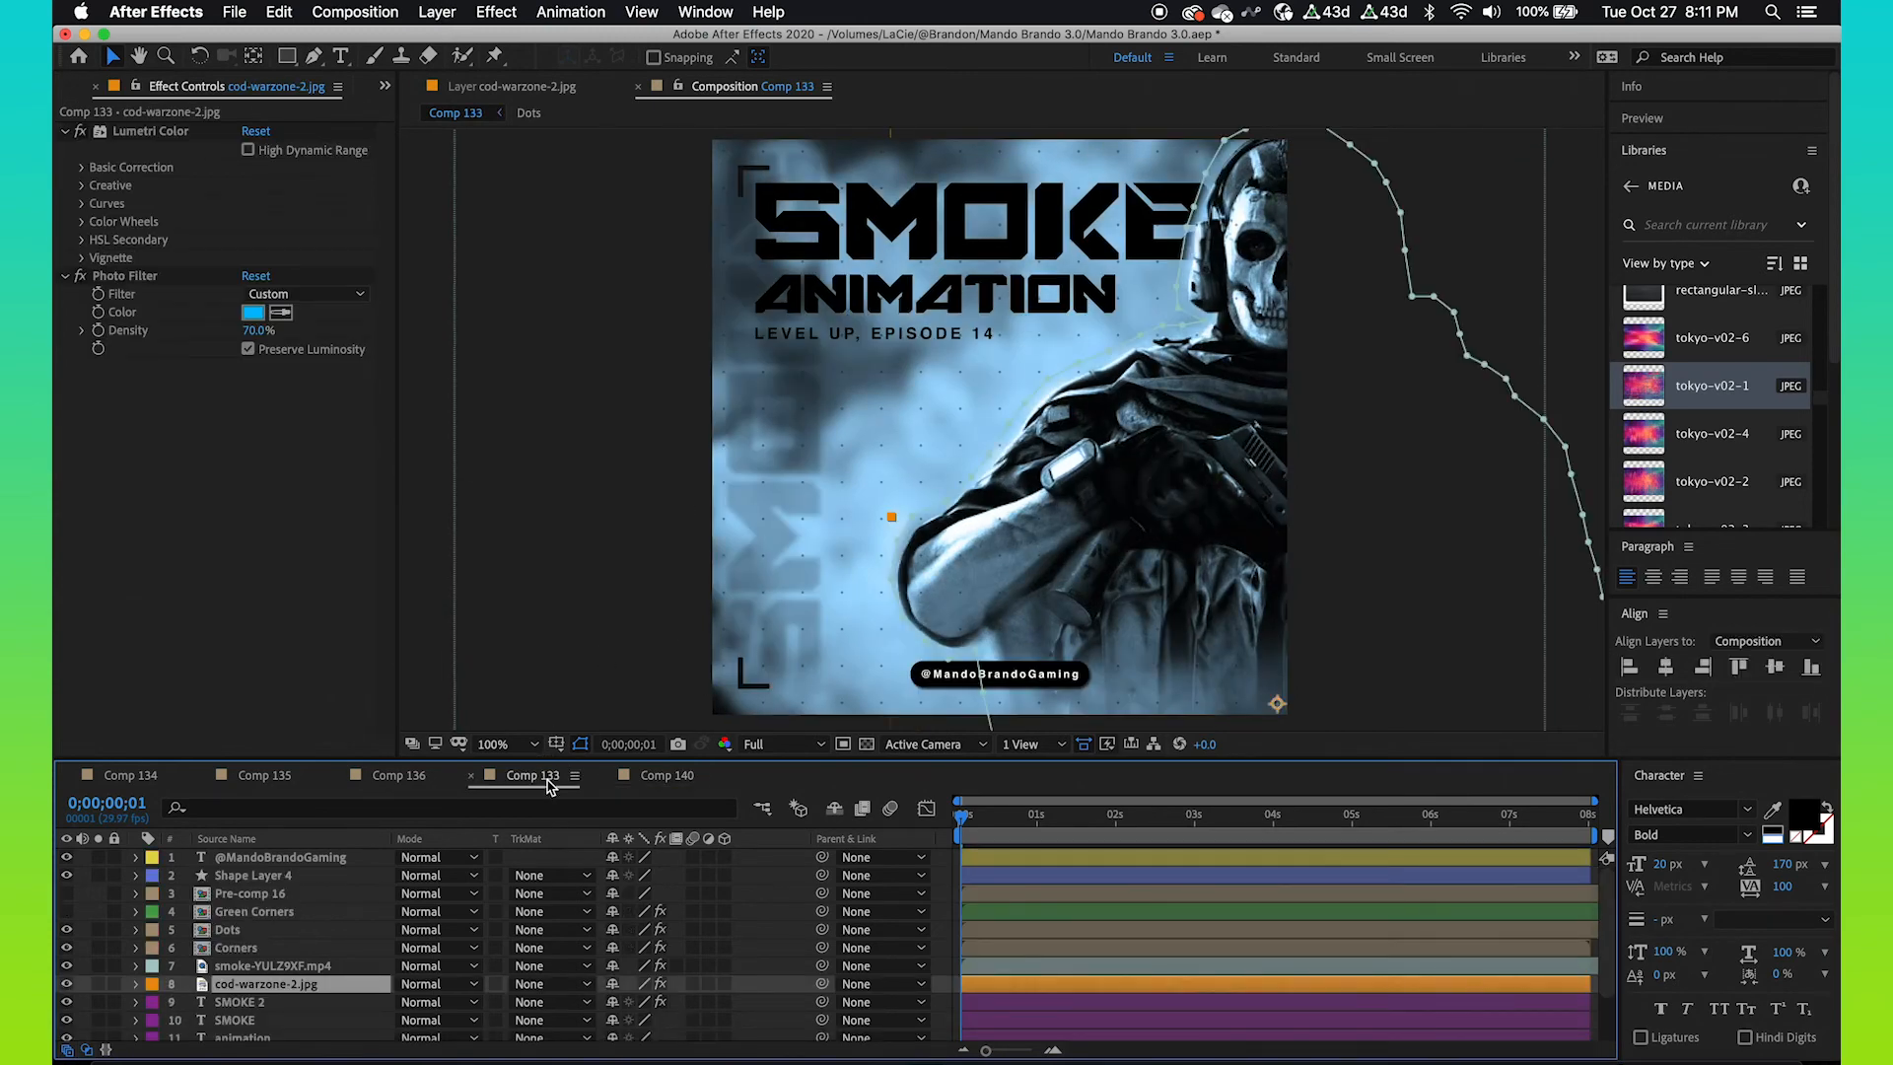
click(242, 912)
click(242, 930)
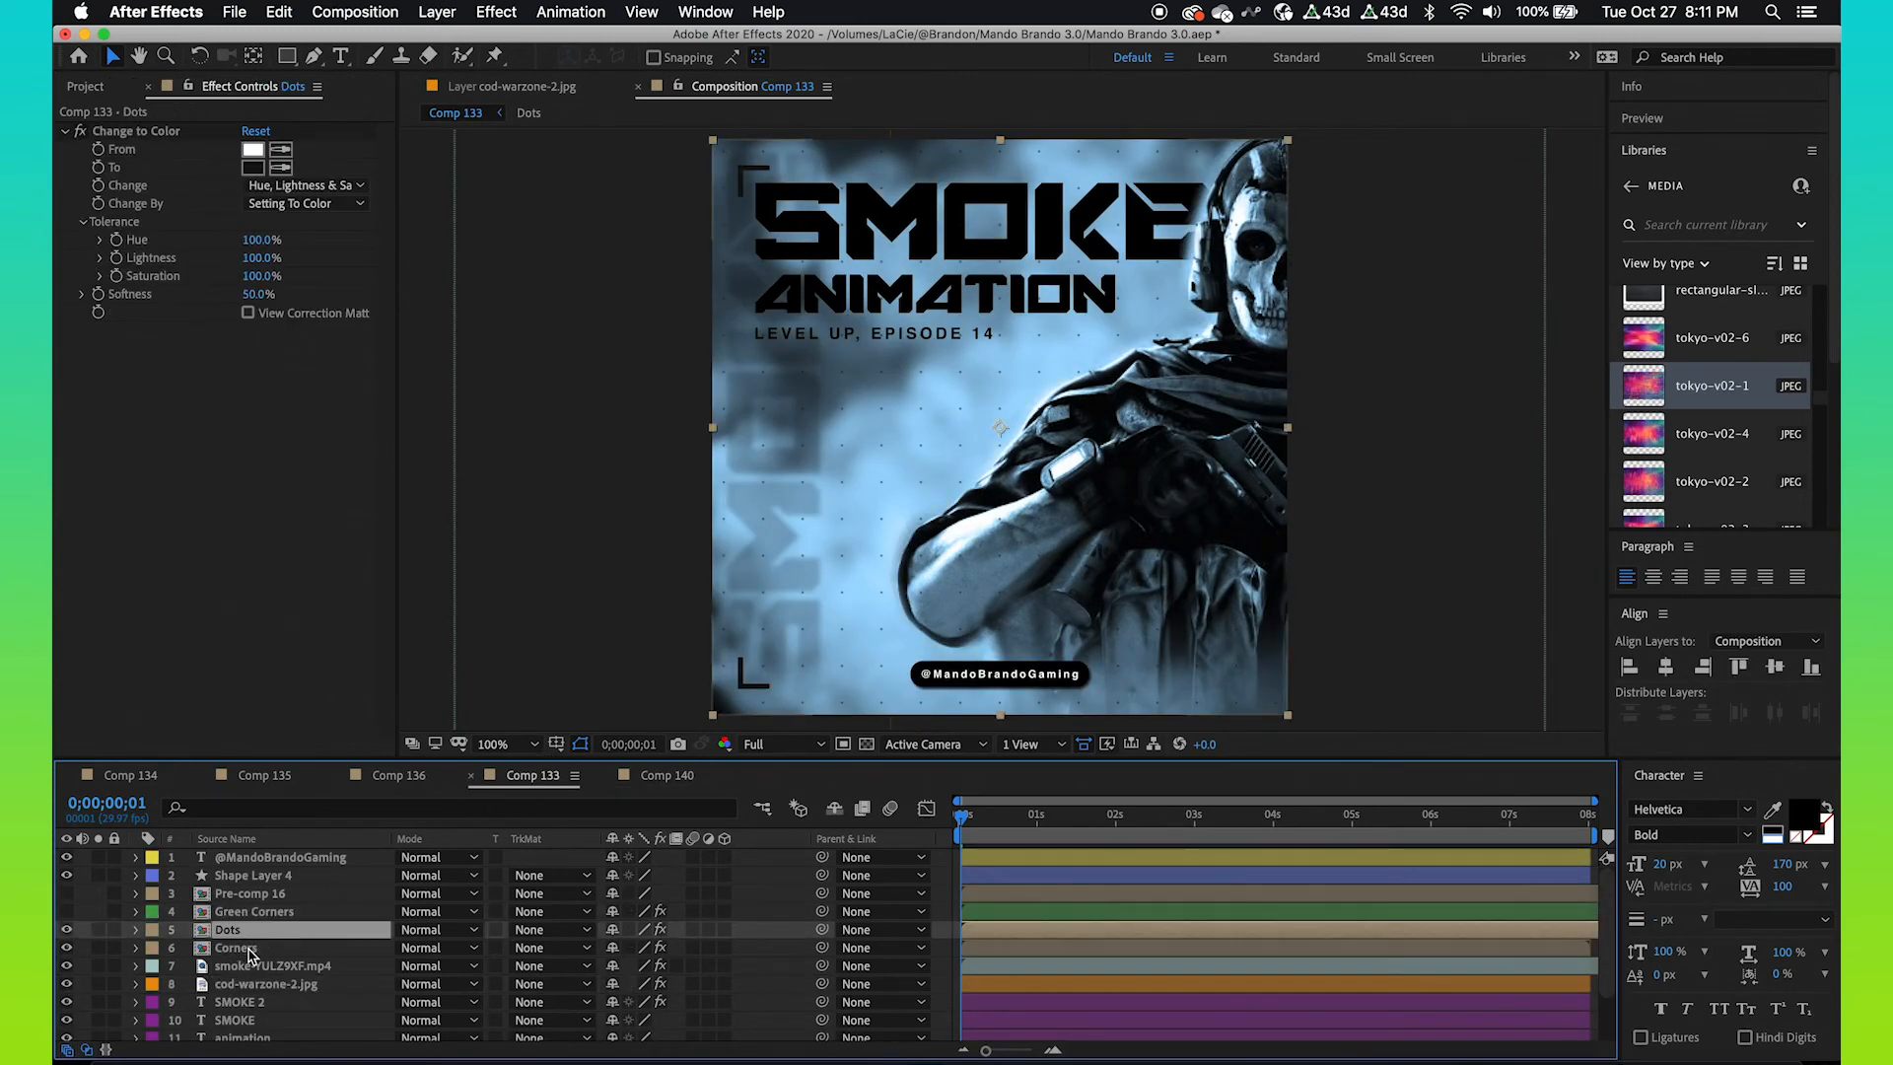
shift+click(247, 949)
click(651, 776)
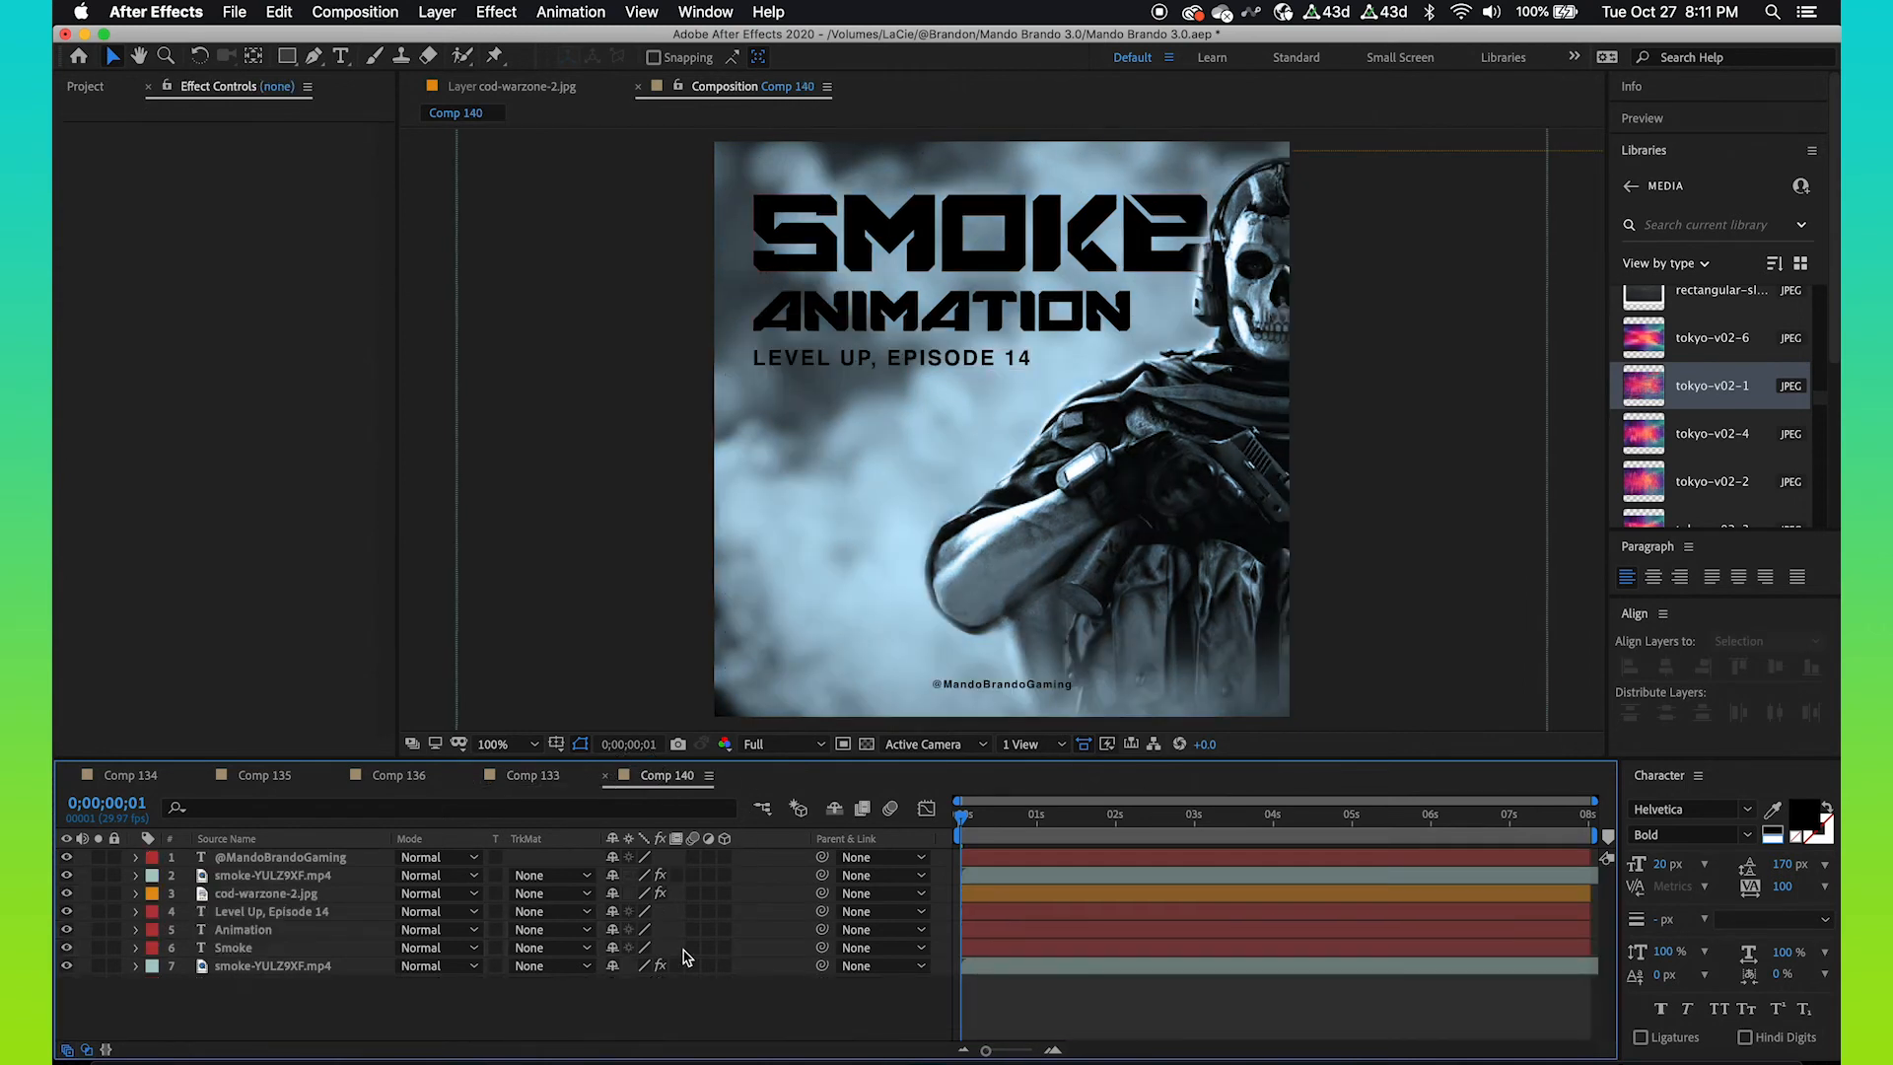
click(236, 858)
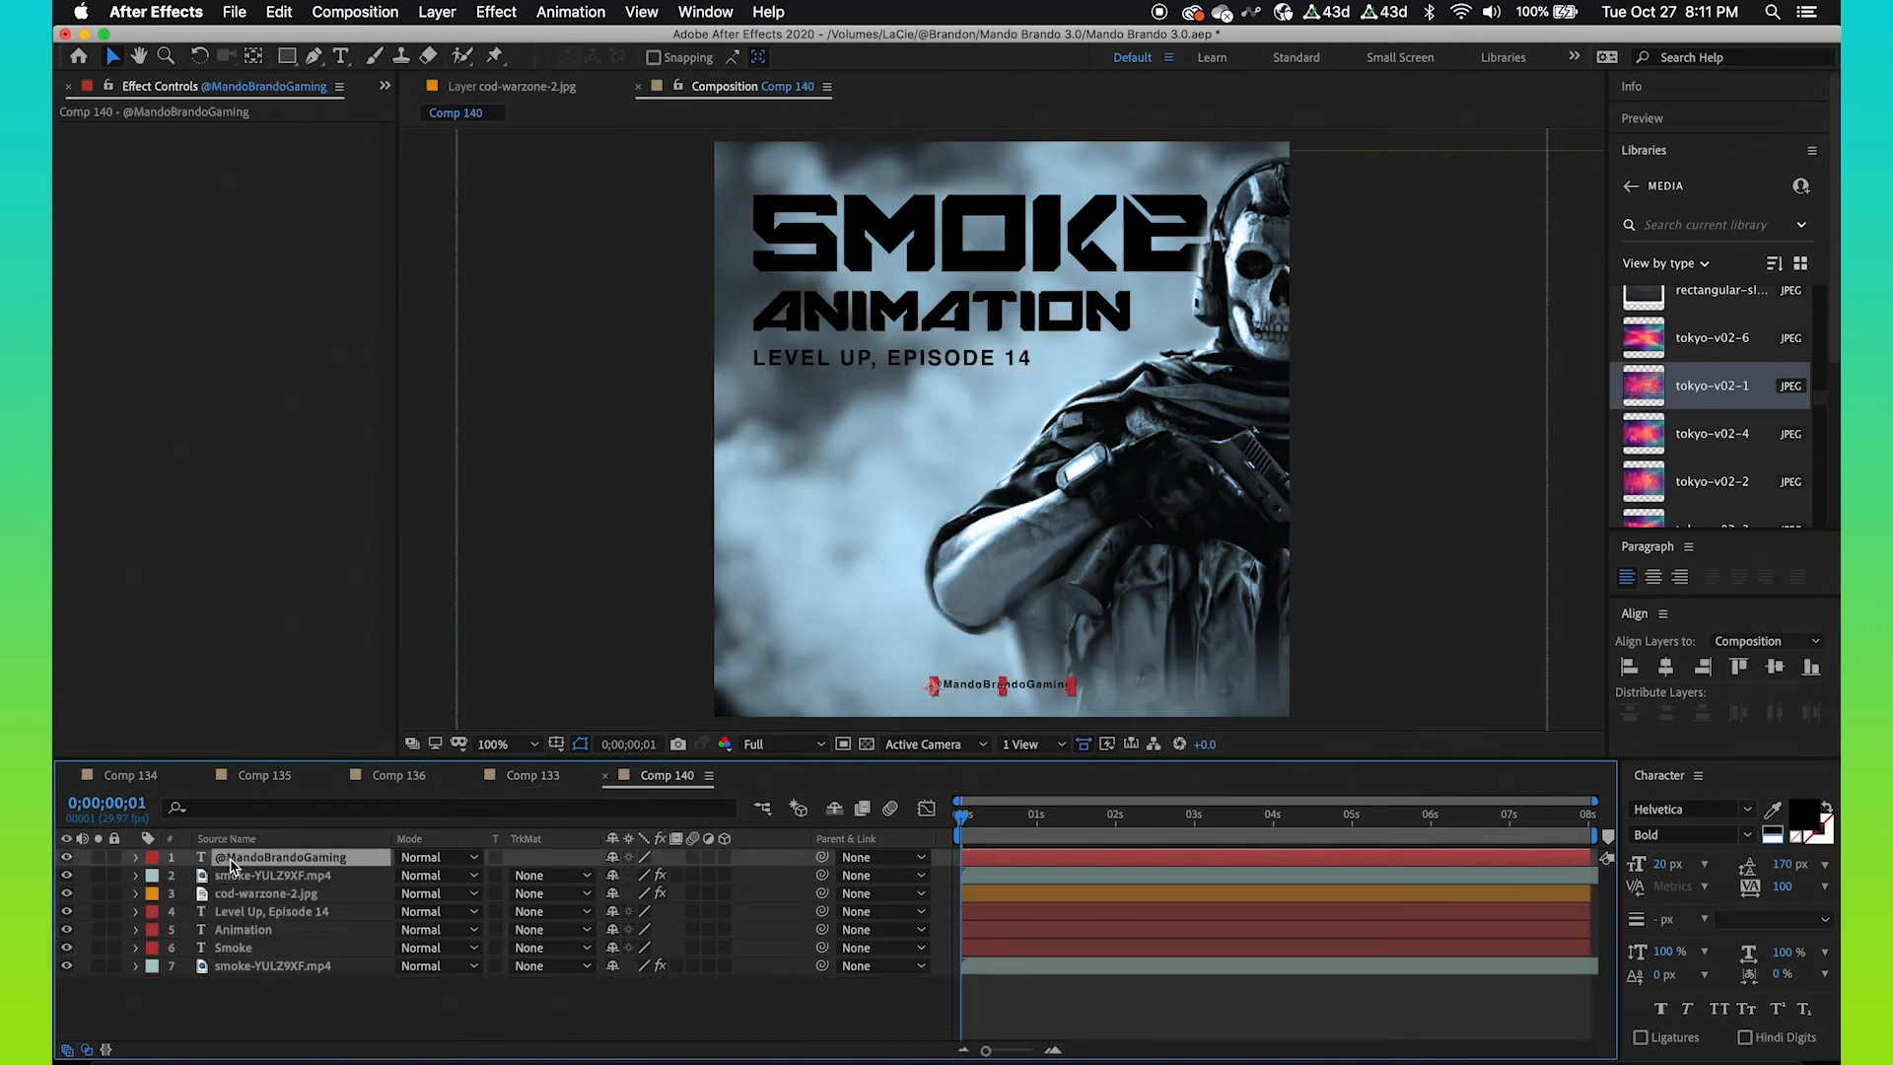
key(super+v)
key(super+shift+a)
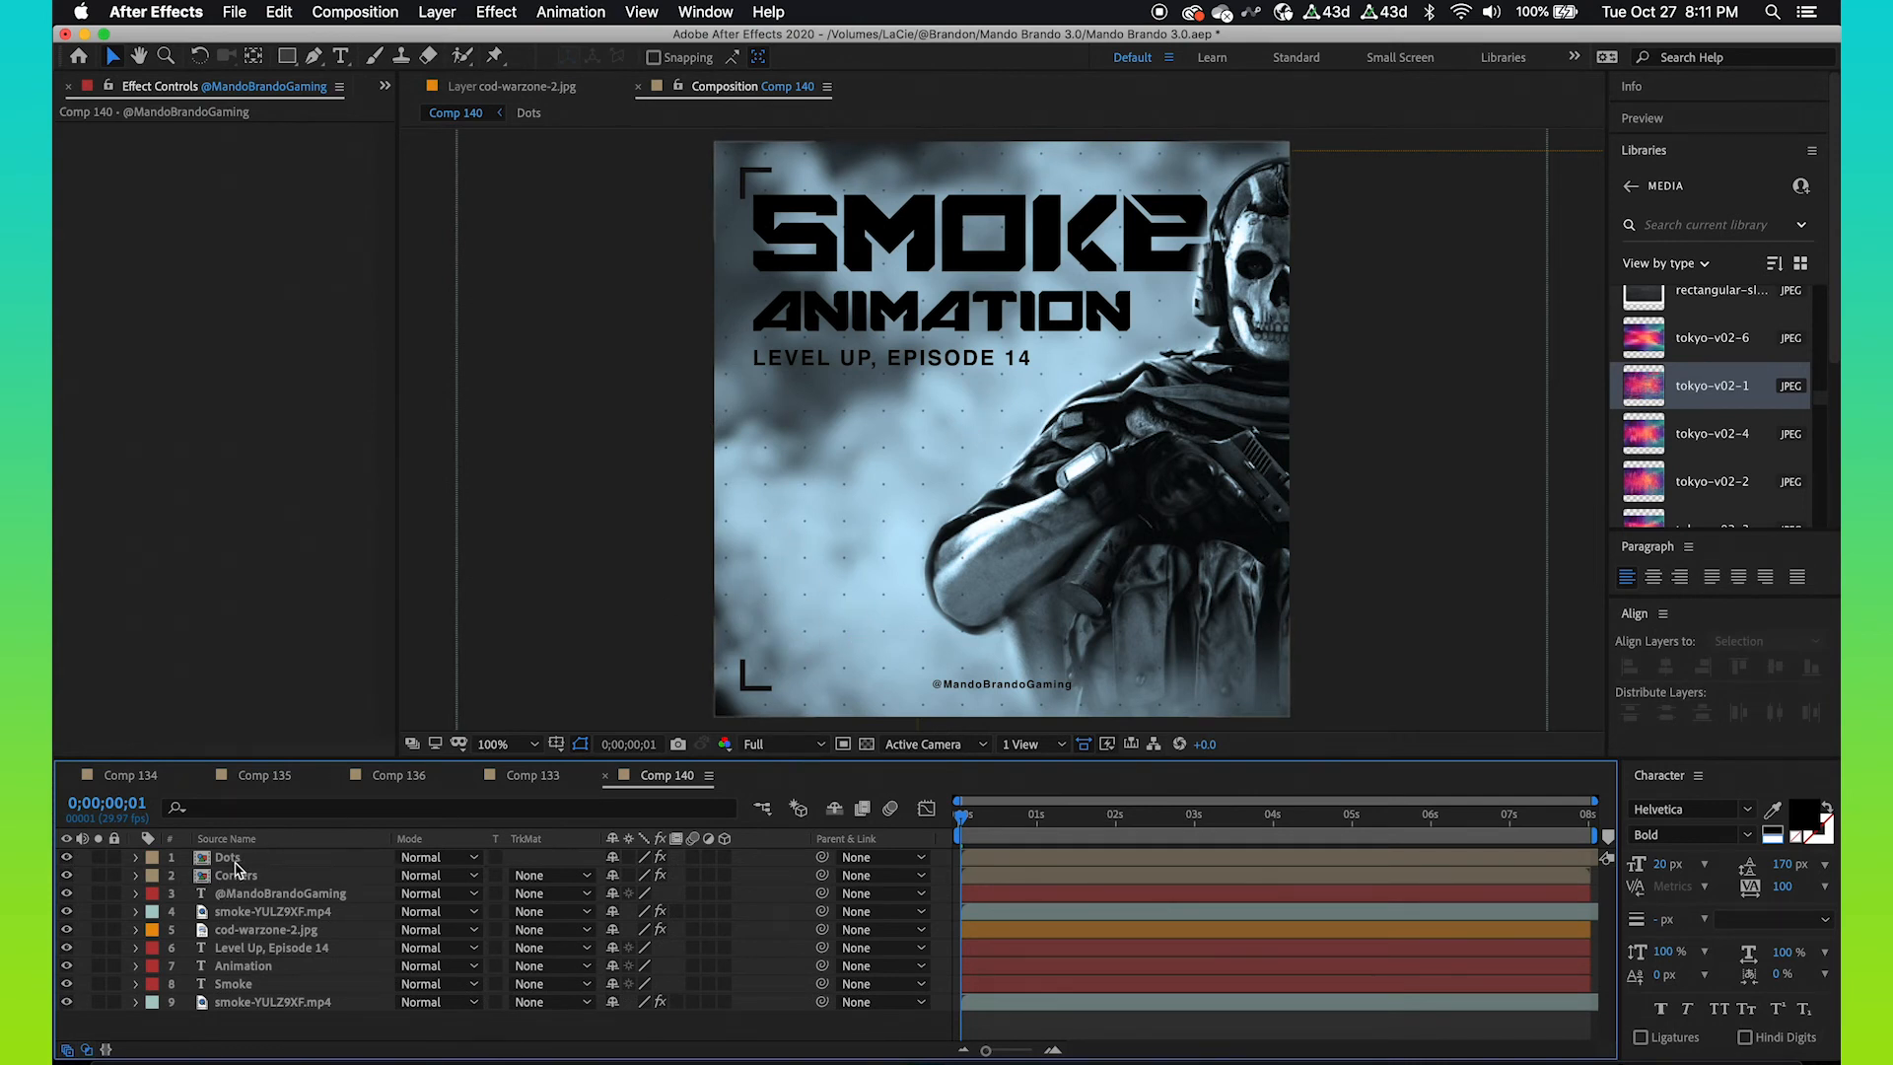
- Compare the Corners layer with its Linear Wipe effect switched off and back on
click(242, 878)
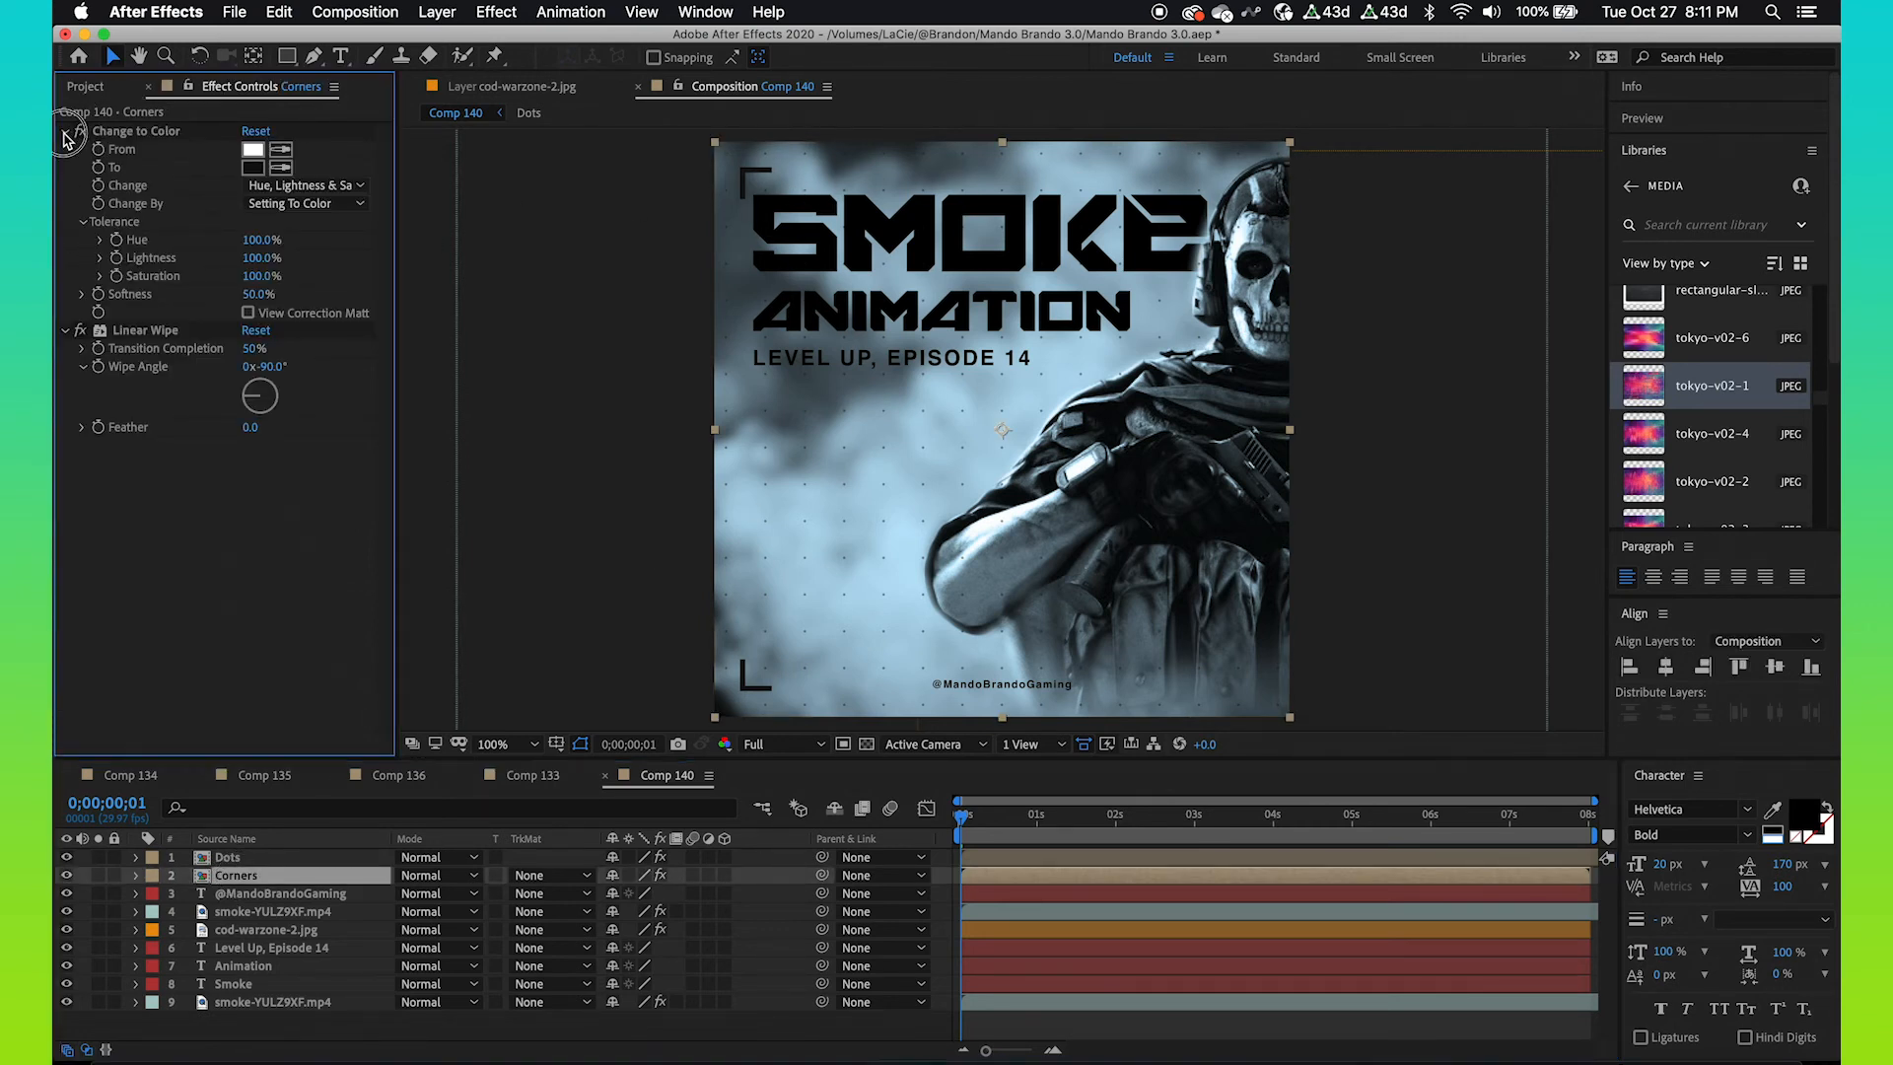
click(65, 131)
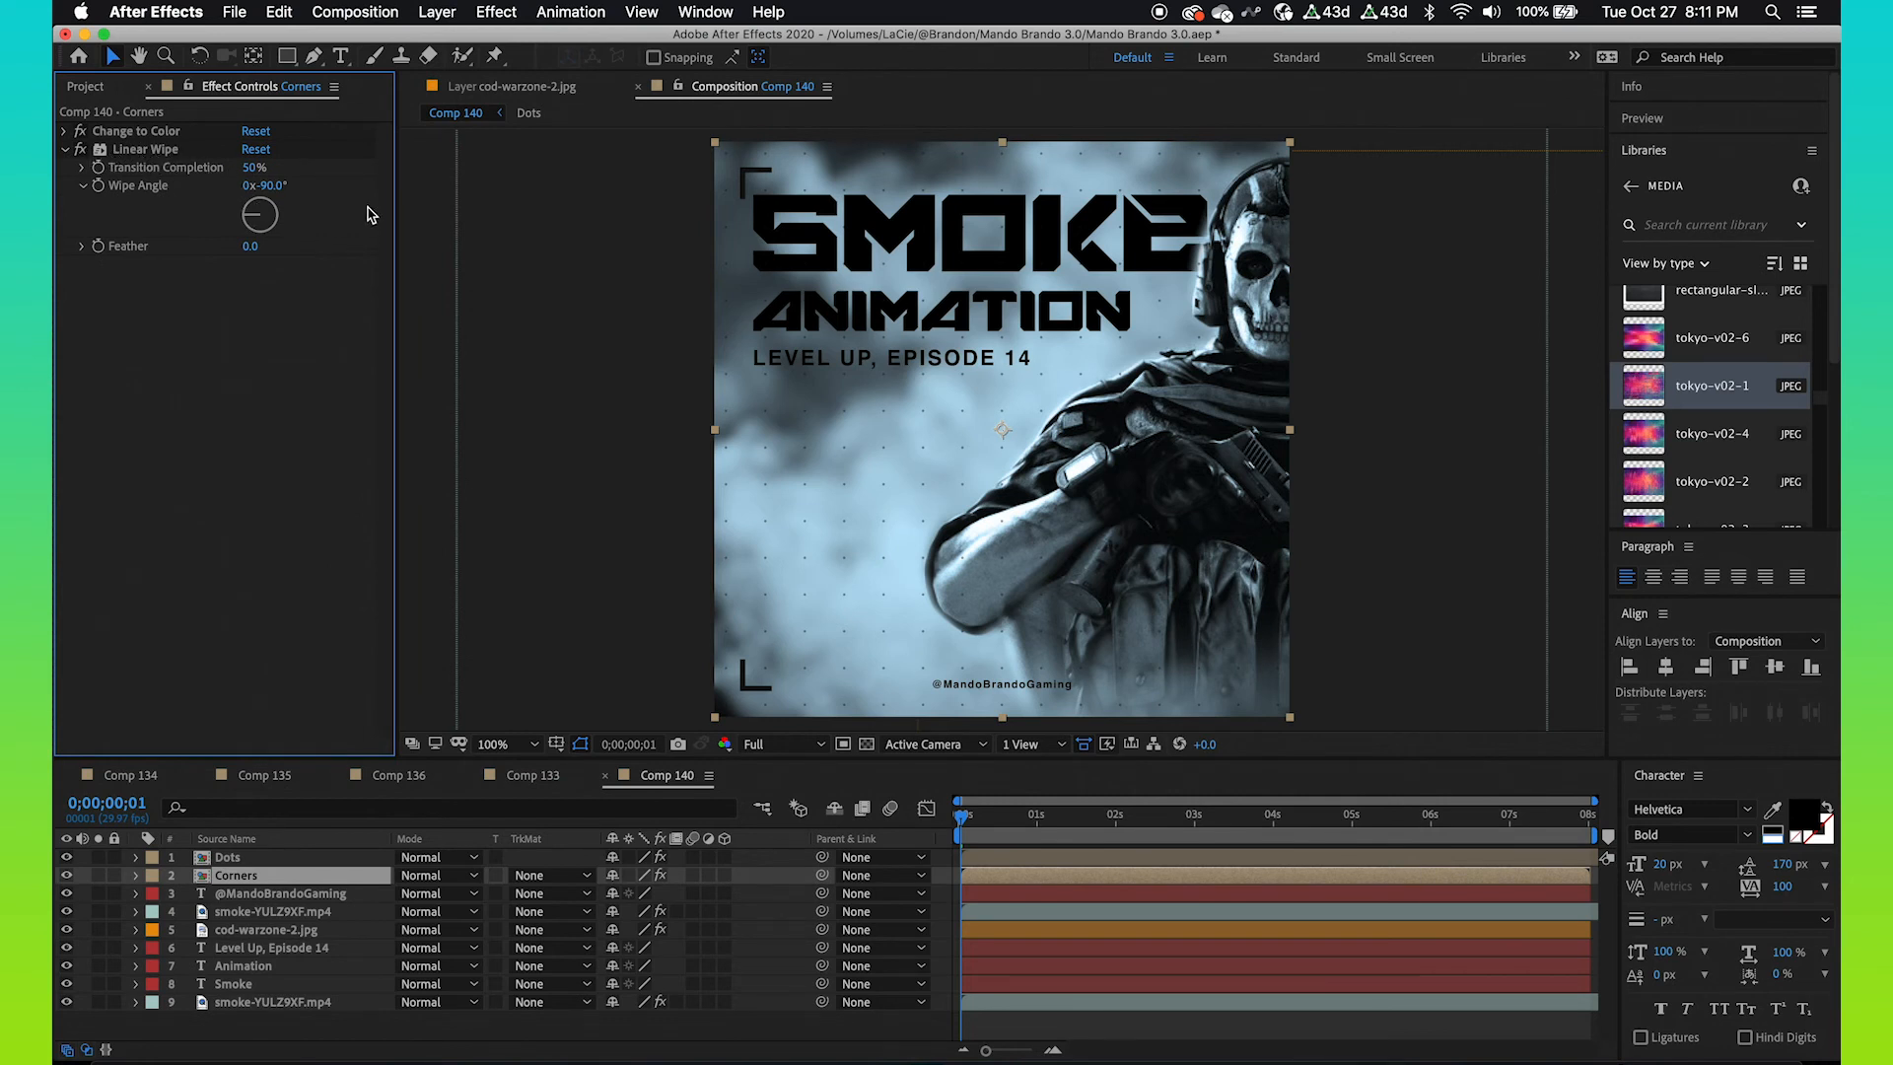
click(80, 149)
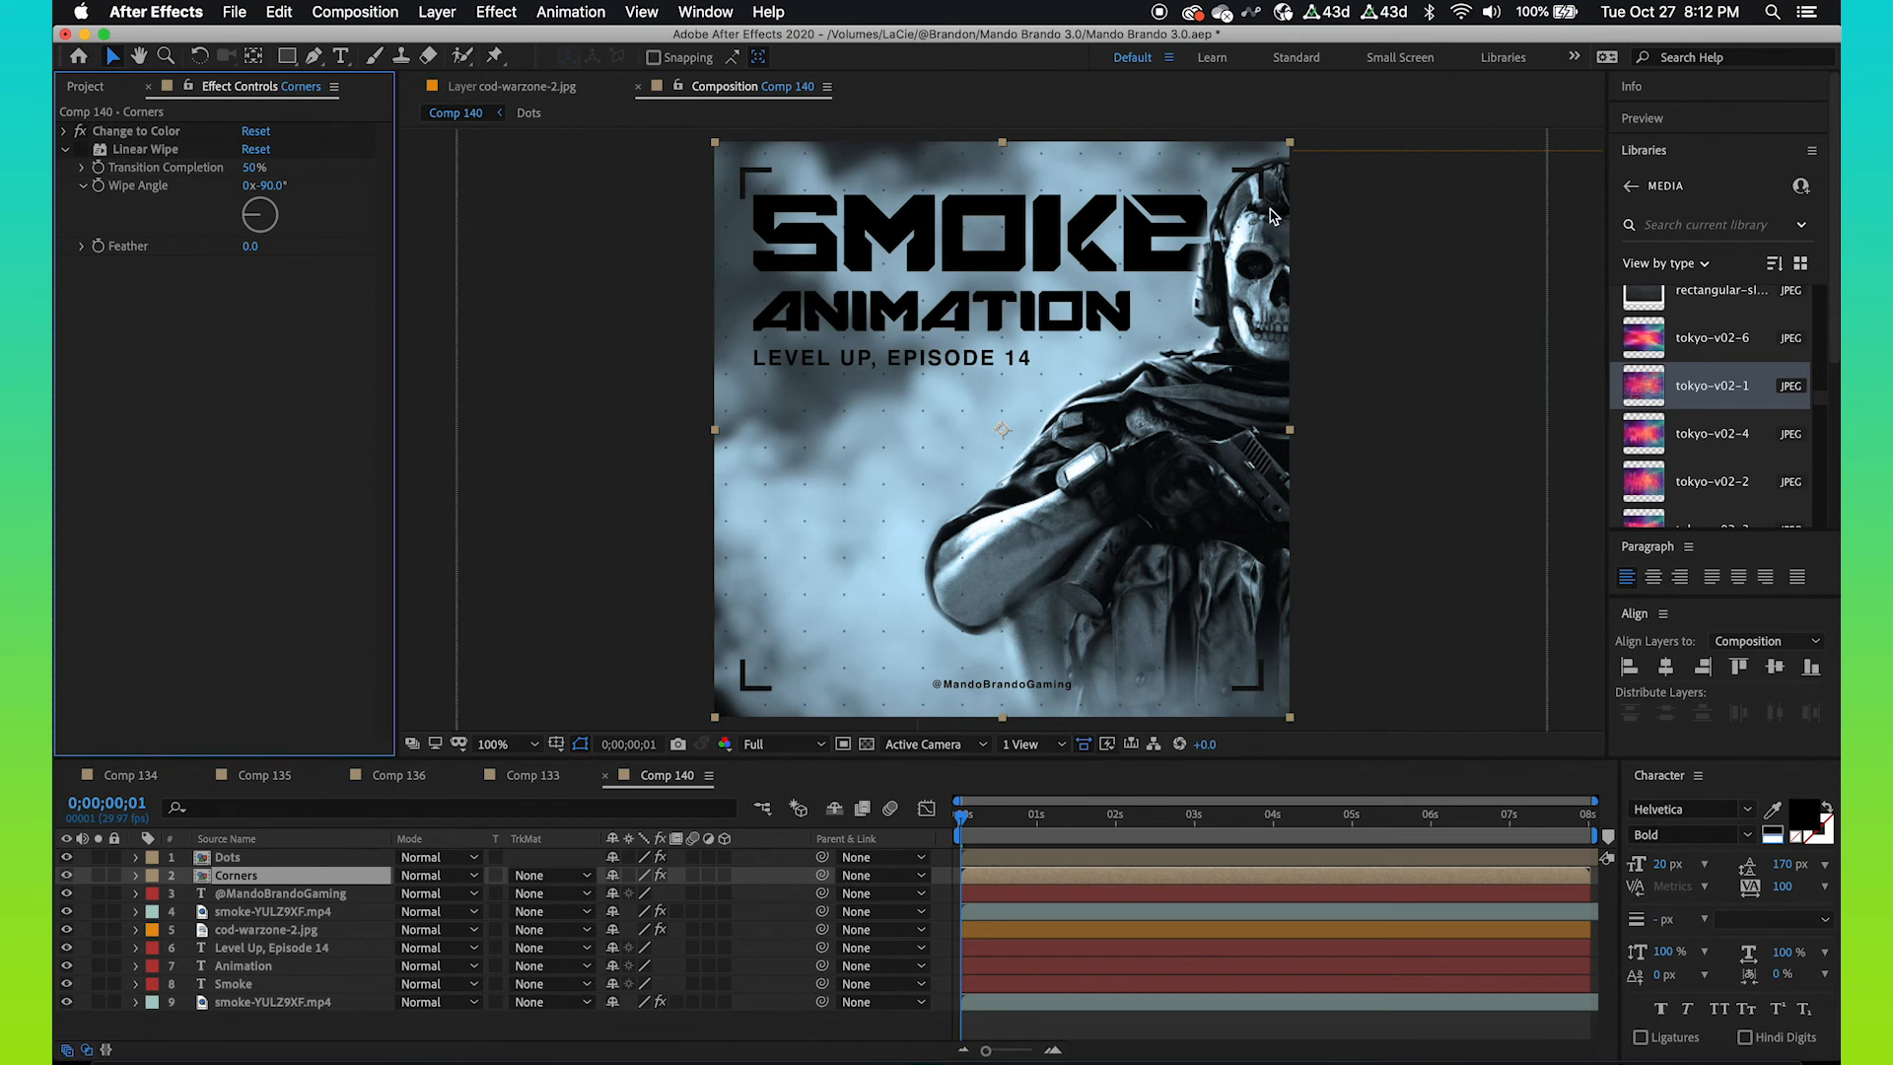
click(80, 149)
- Deselect all layers, scrub through the first two seconds to preview the smoke animation, and return to the start
click(421, 1035)
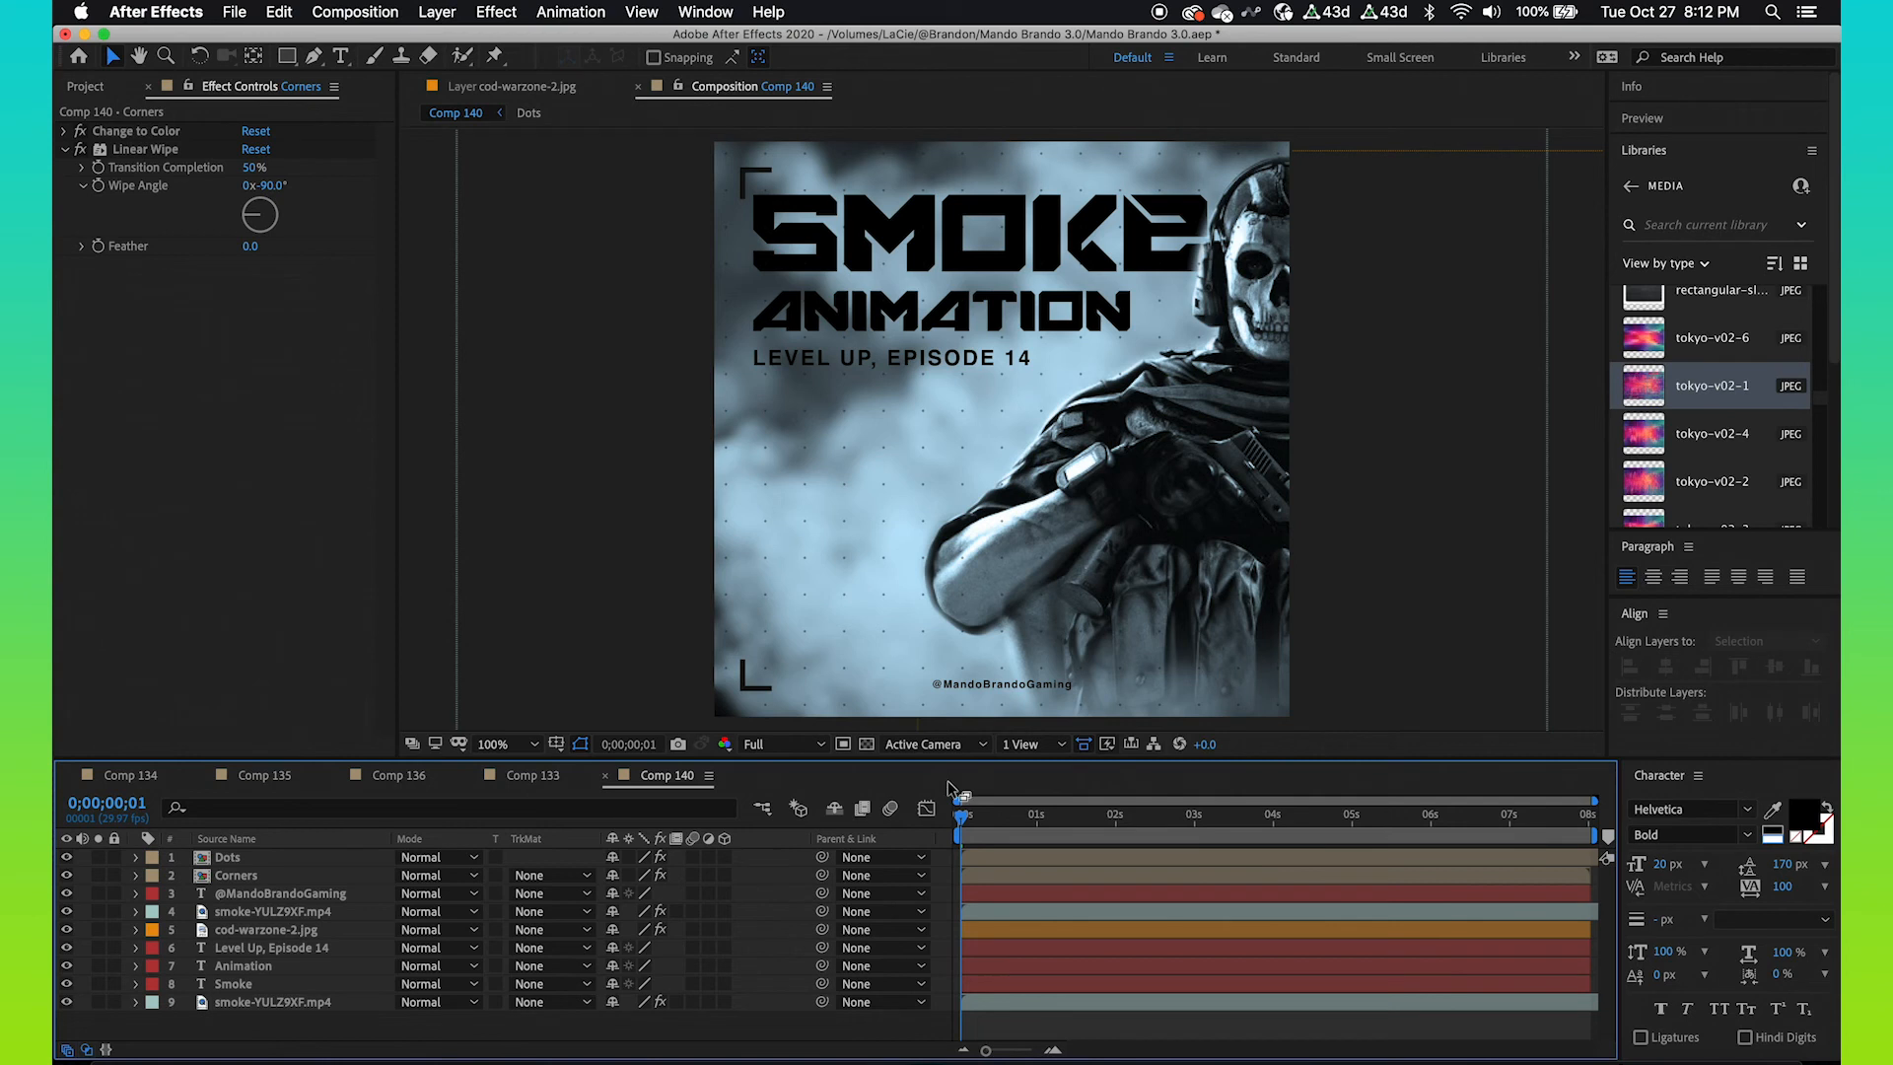
drag(961, 814, 1123, 815)
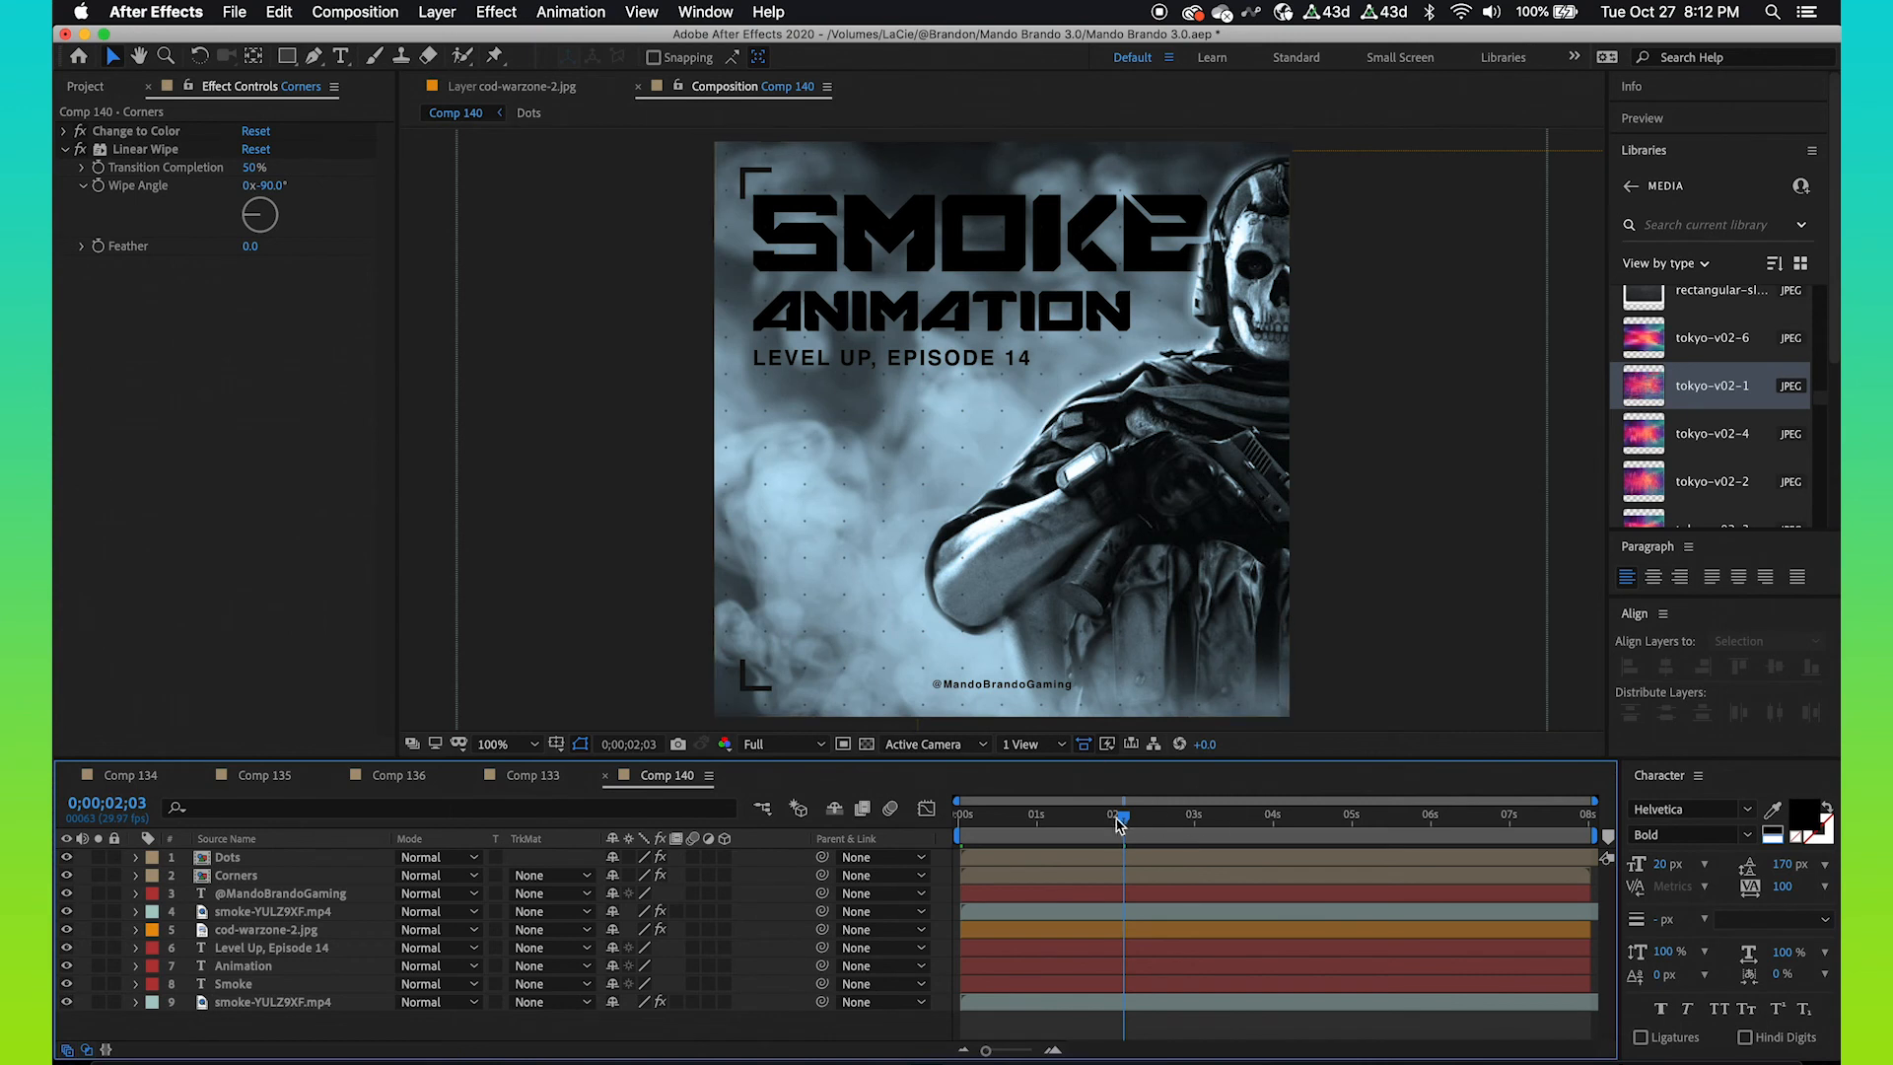
drag(1122, 816, 954, 836)
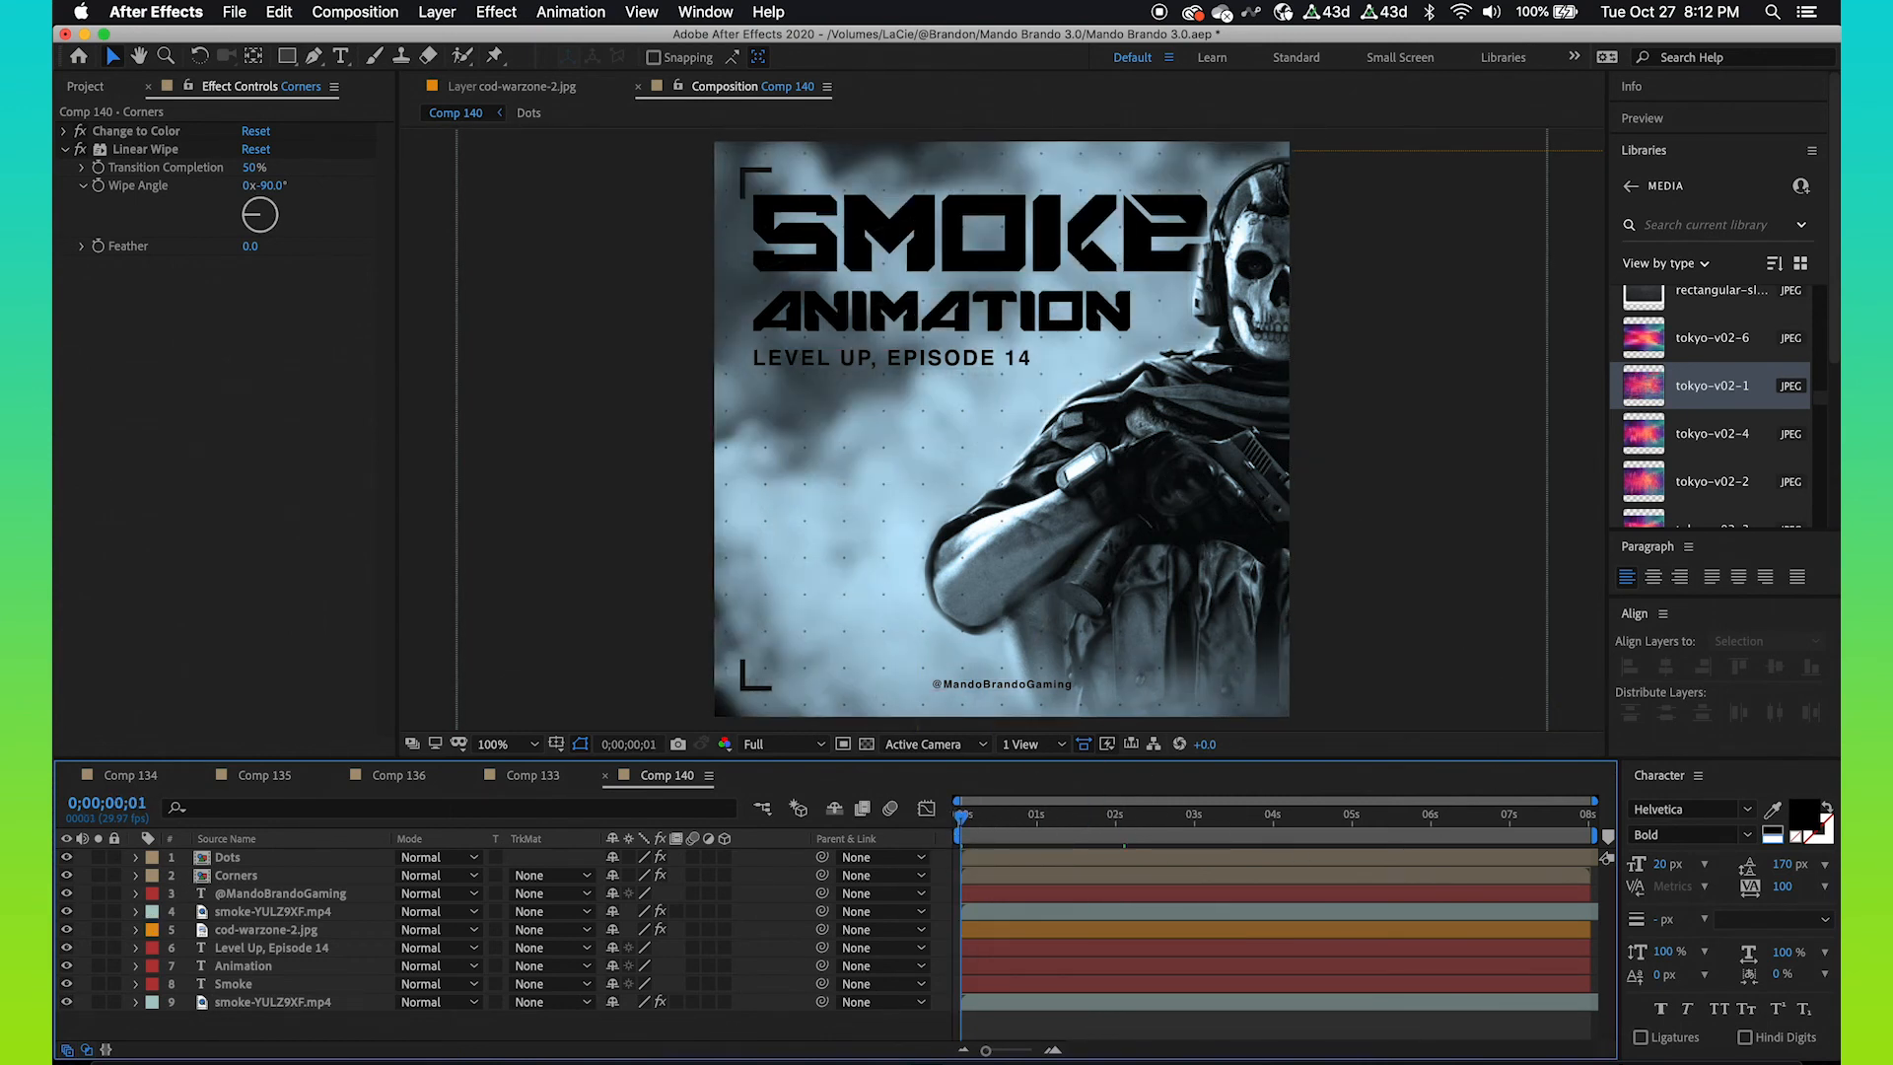
- Select Comp 140 in the project's LU Ep 14 comps folder and add it to the render queue
click(89, 88)
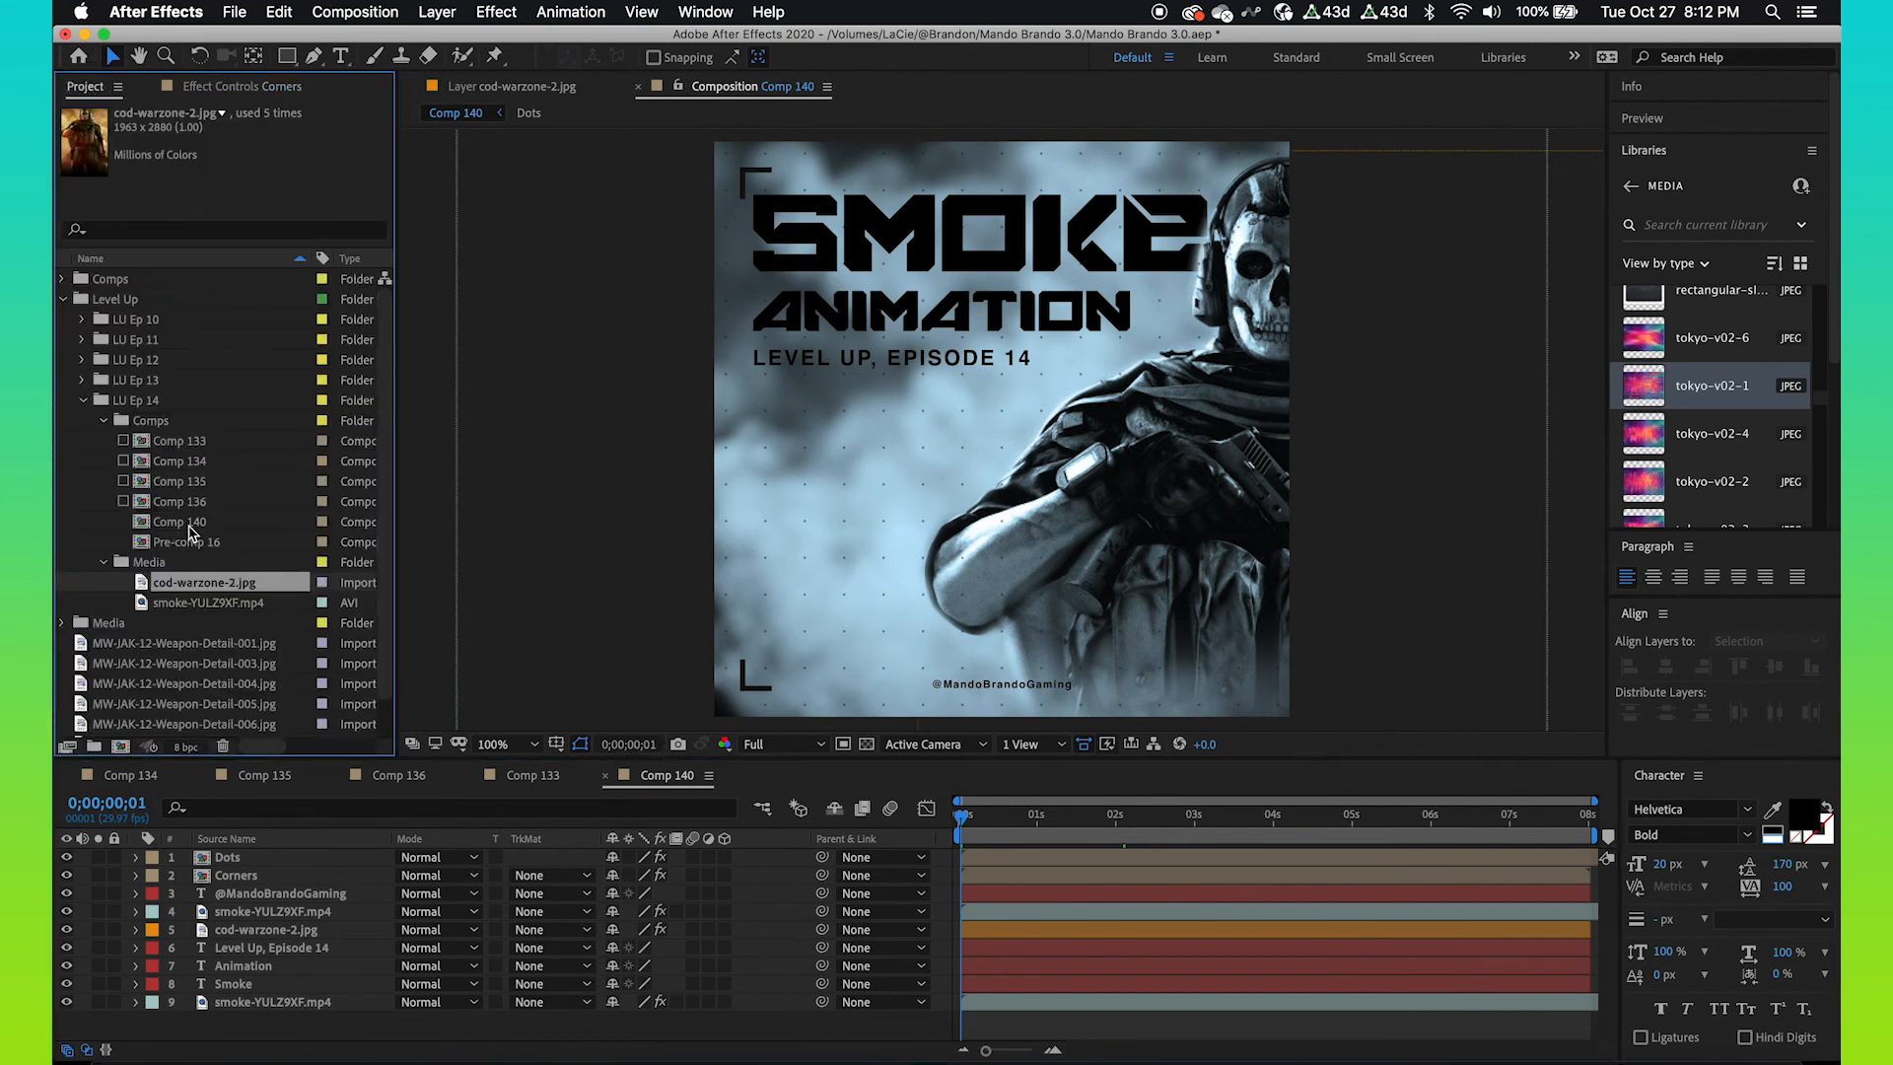
click(188, 525)
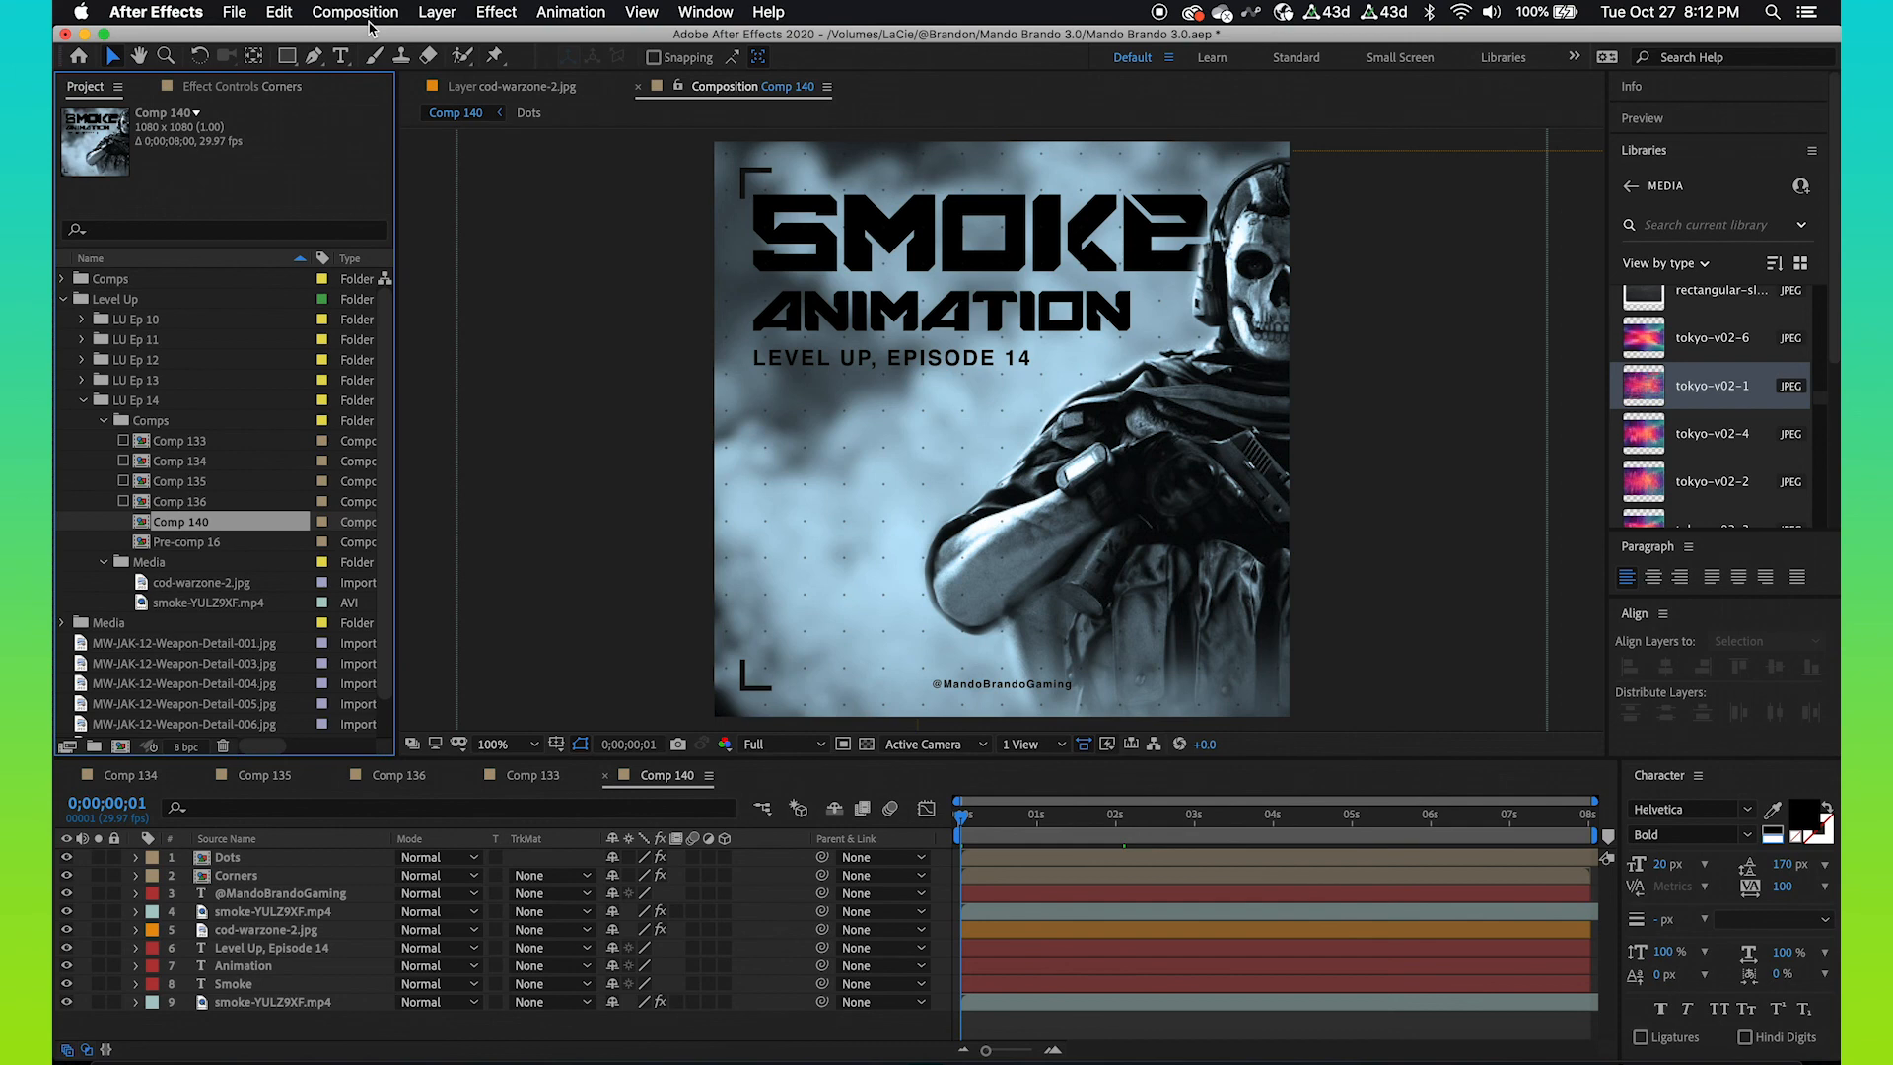
click(372, 14)
click(395, 185)
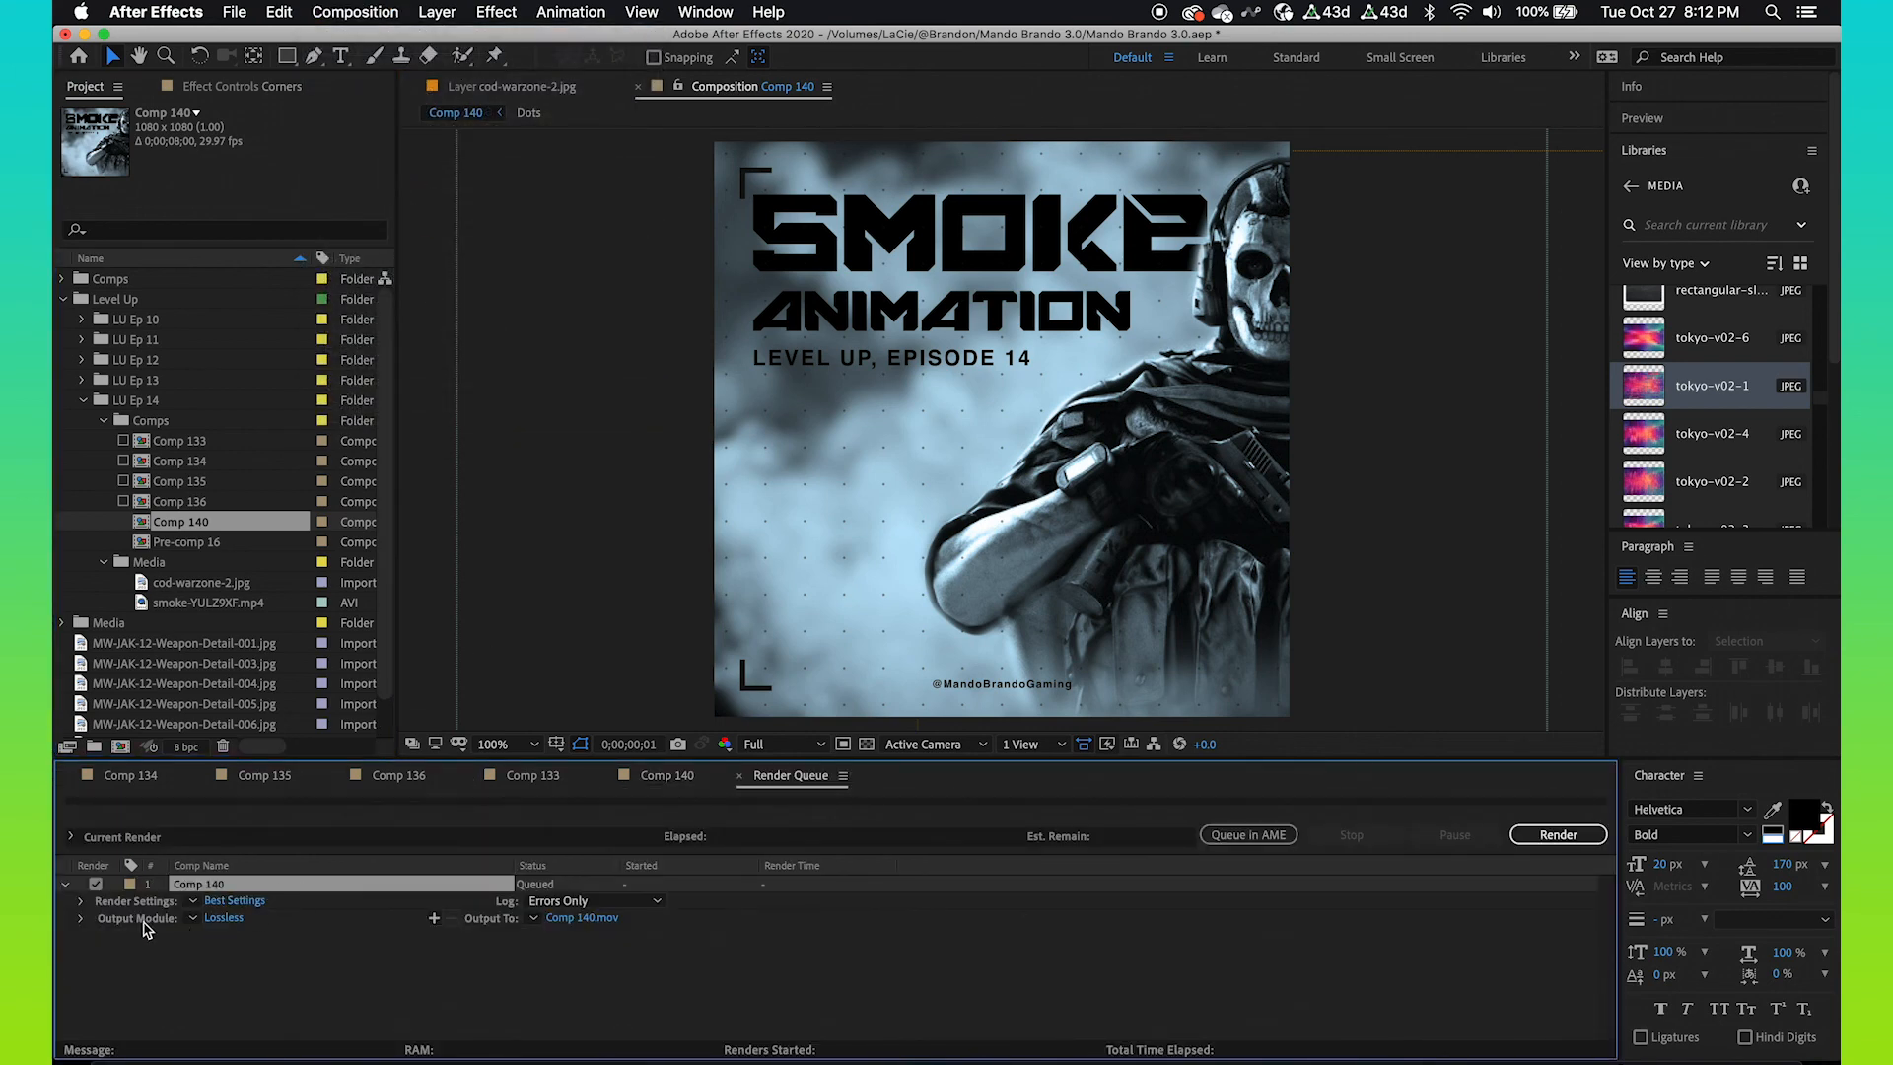
- Set the QuickTime output module's channels to RGB + Alpha and the output file to Comp 140.mov in the Exports folder
click(219, 919)
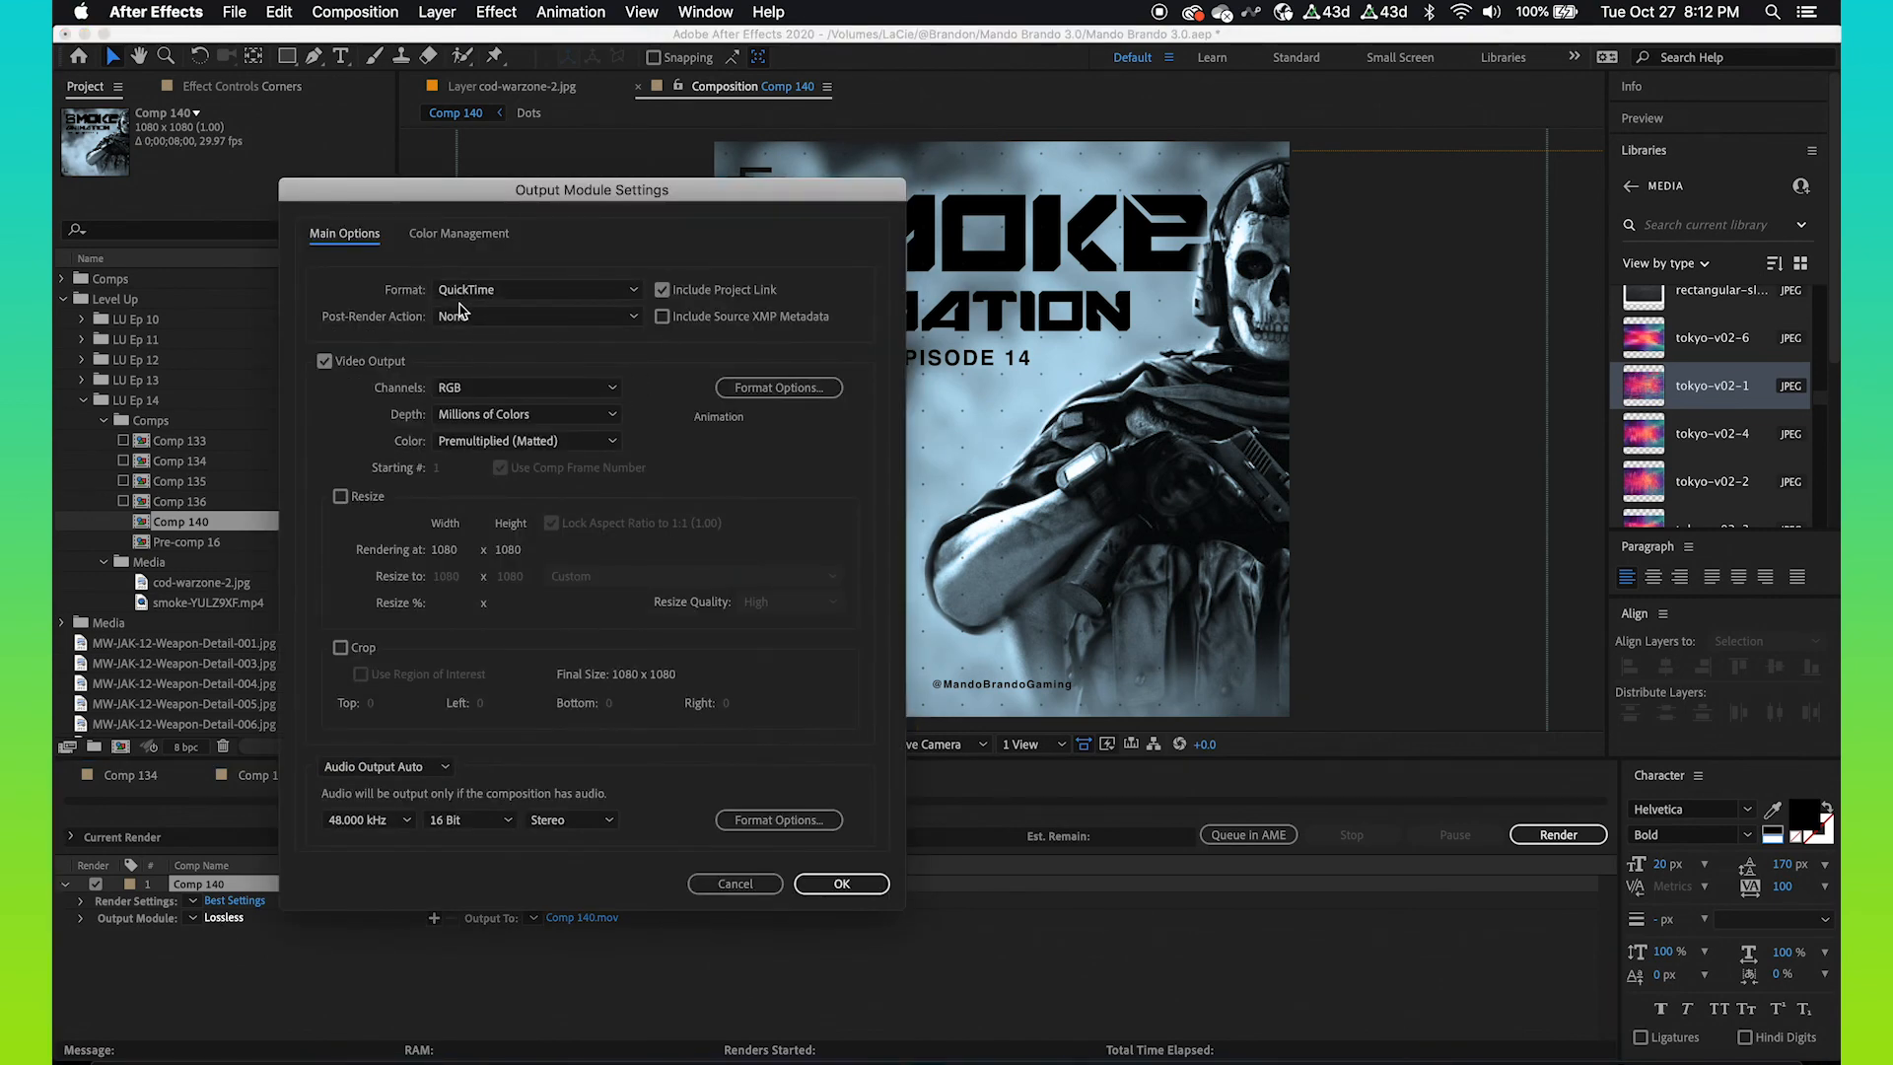
click(485, 391)
click(497, 465)
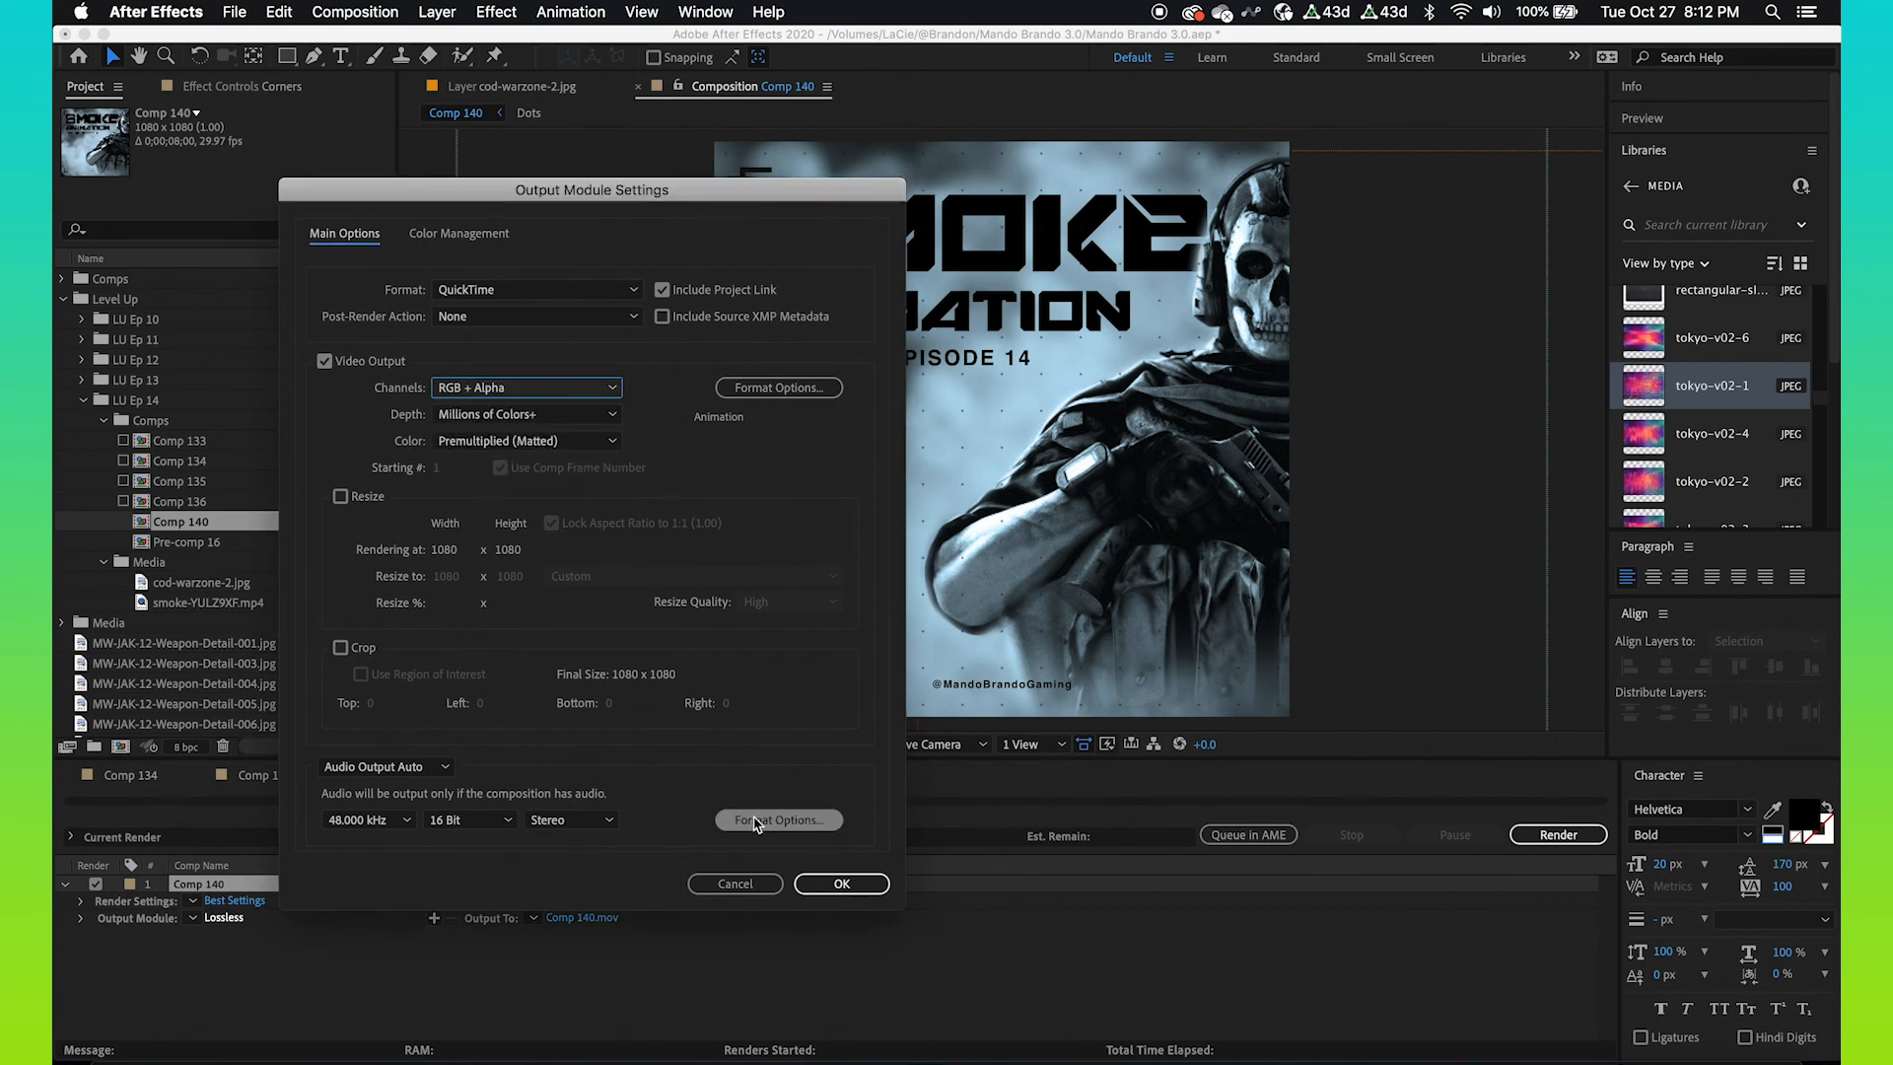
click(844, 890)
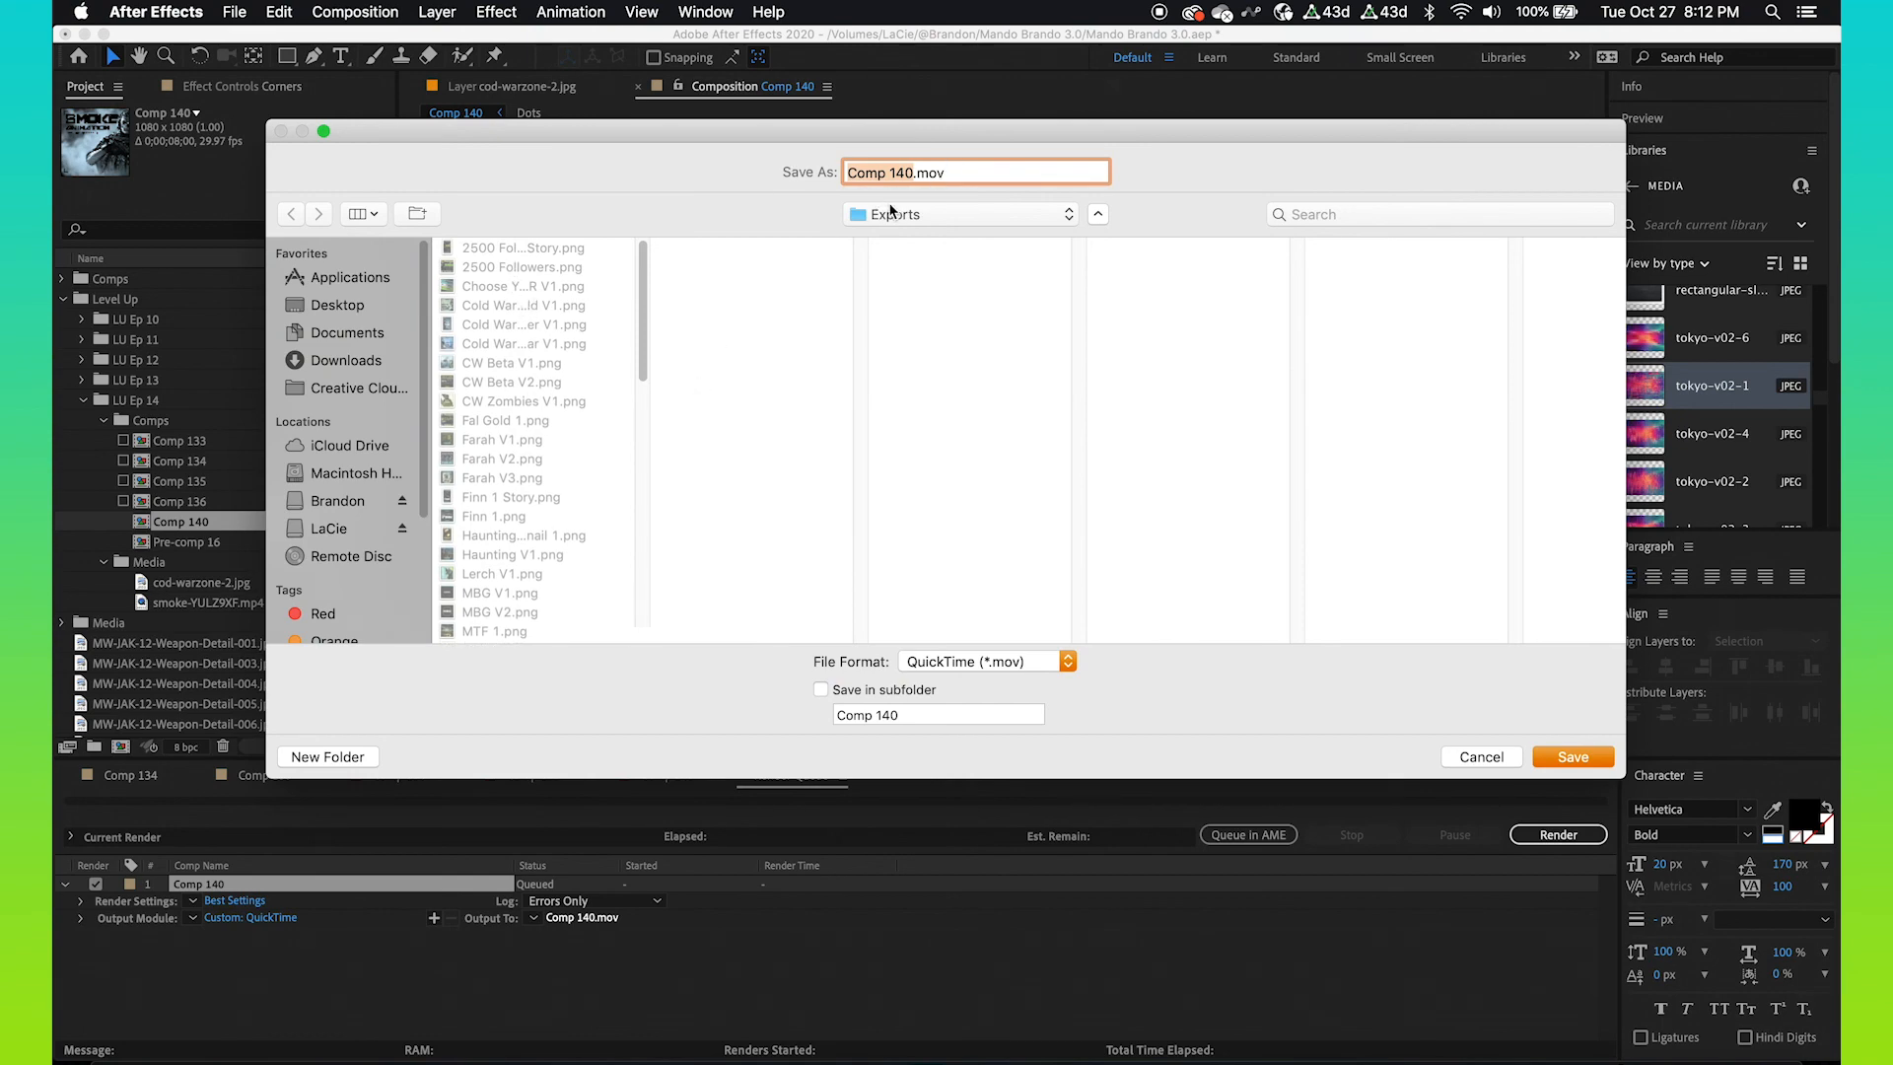
click(1552, 768)
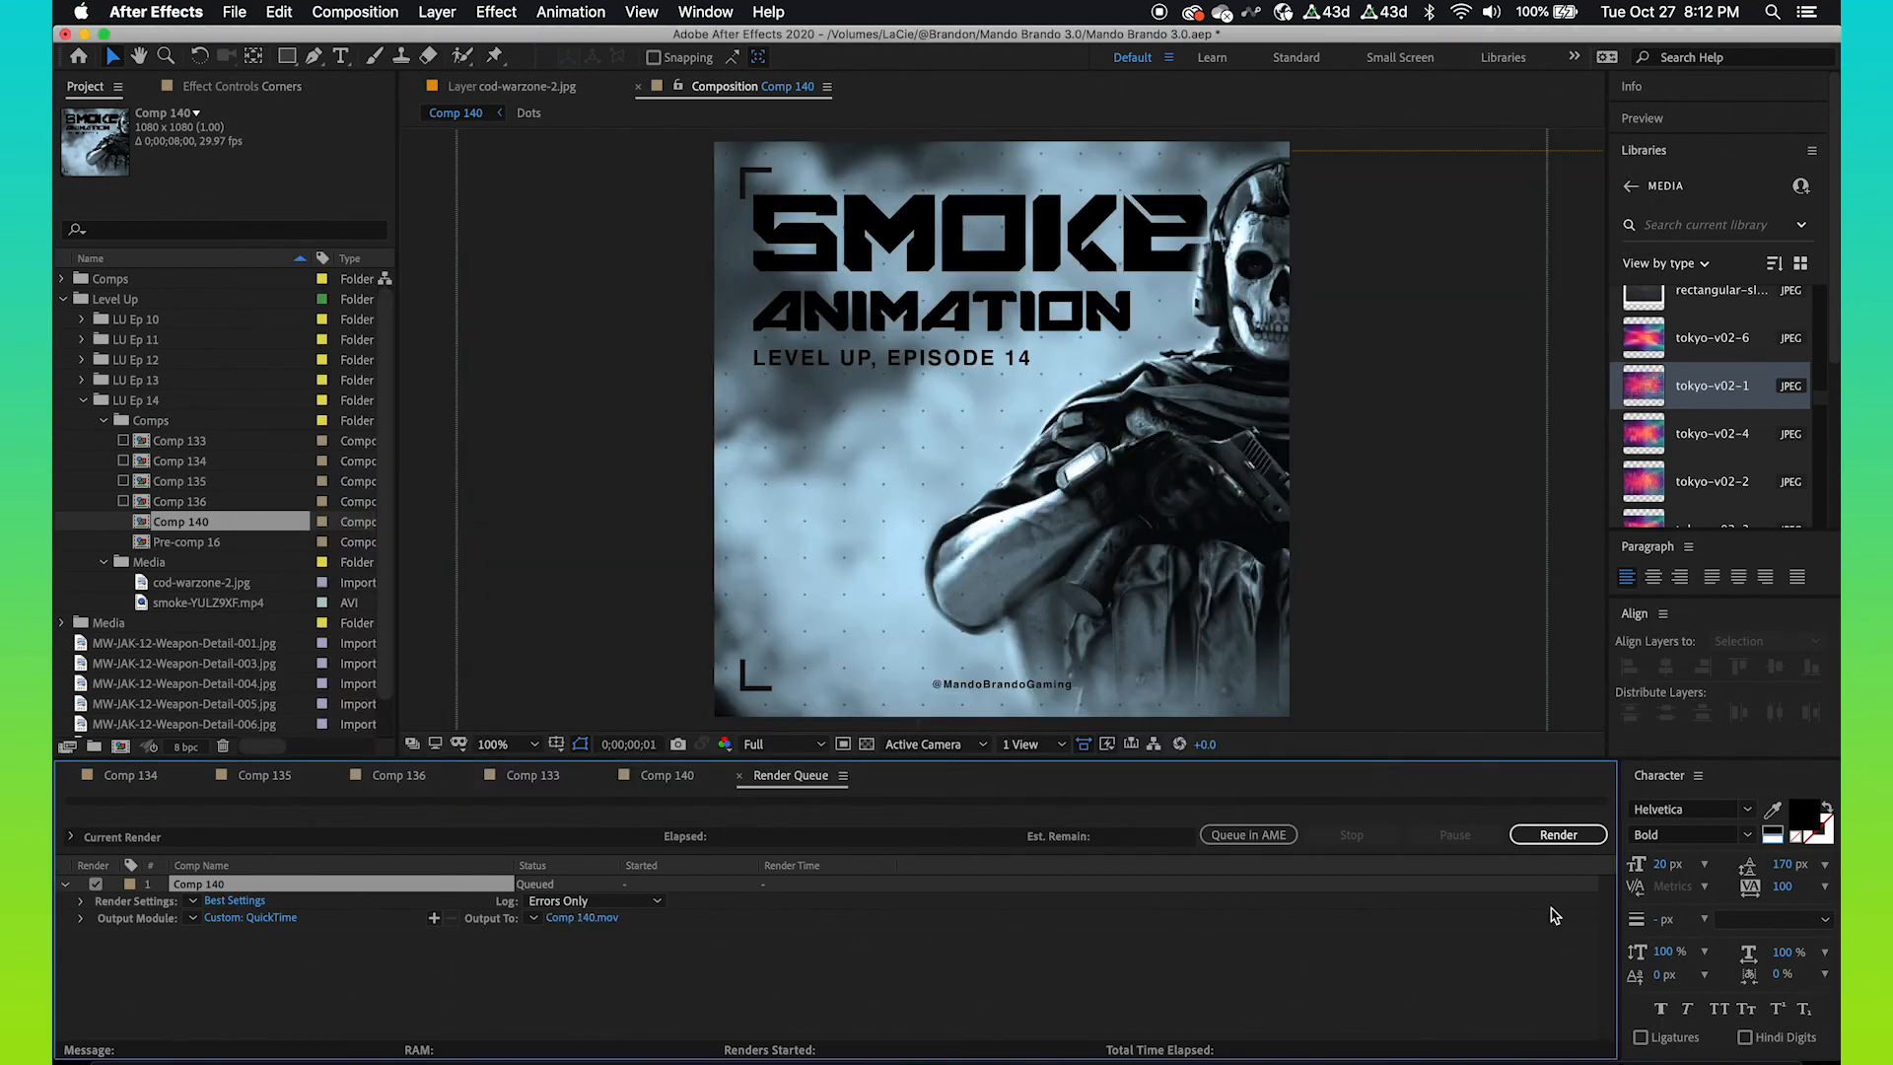